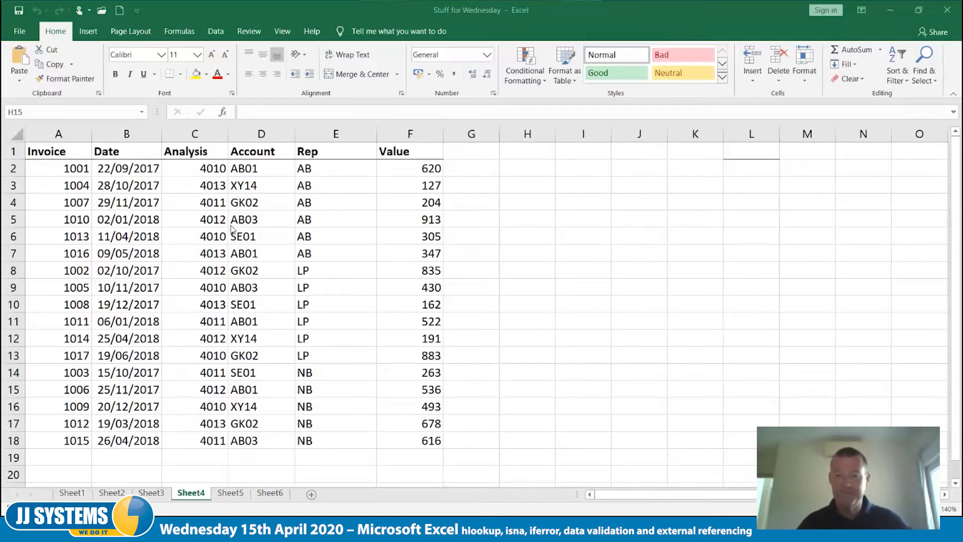
Enter the same-sheet reference =A1 in cell K8 of Sheet4
{"action": "left_click", "coordinate": [696, 271]}
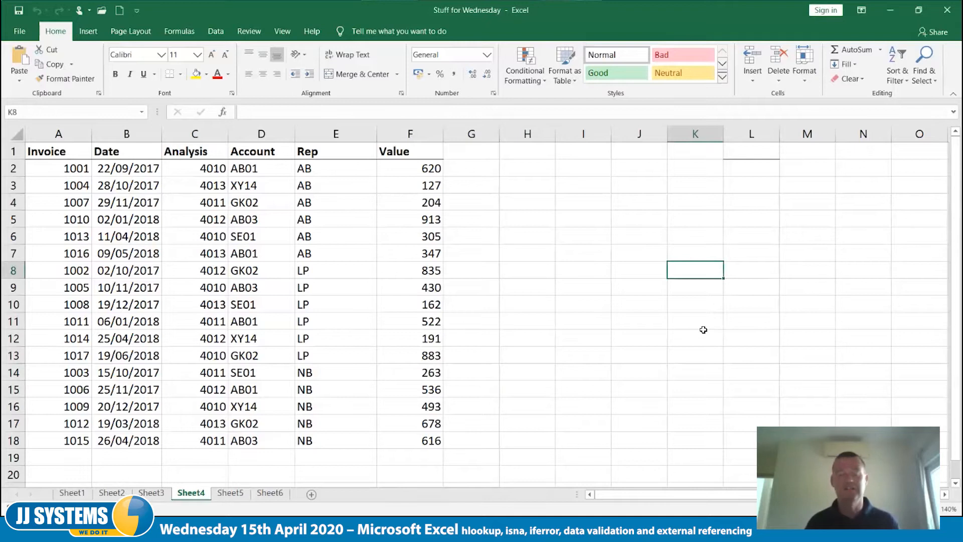
{"action": "type", "text": "="}
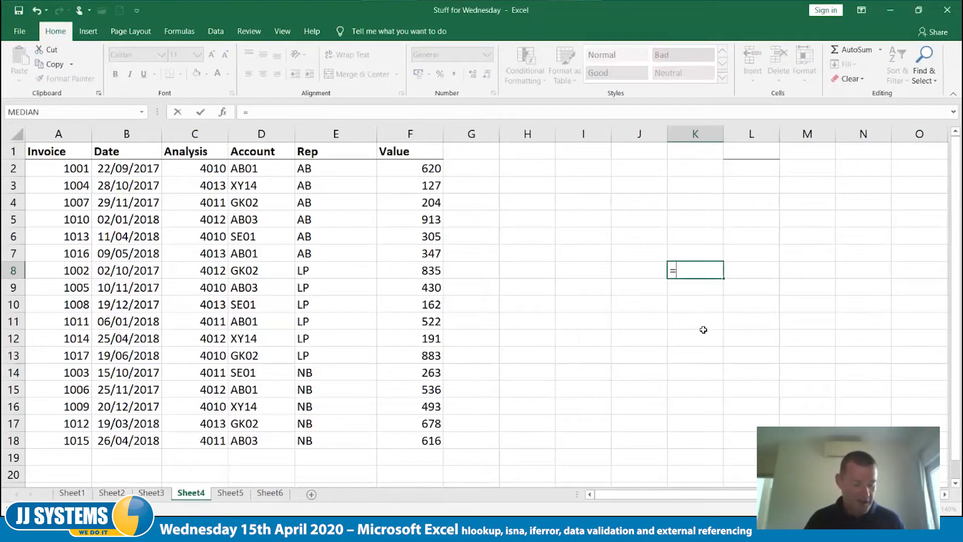
{"action": "type", "text": "A1"}
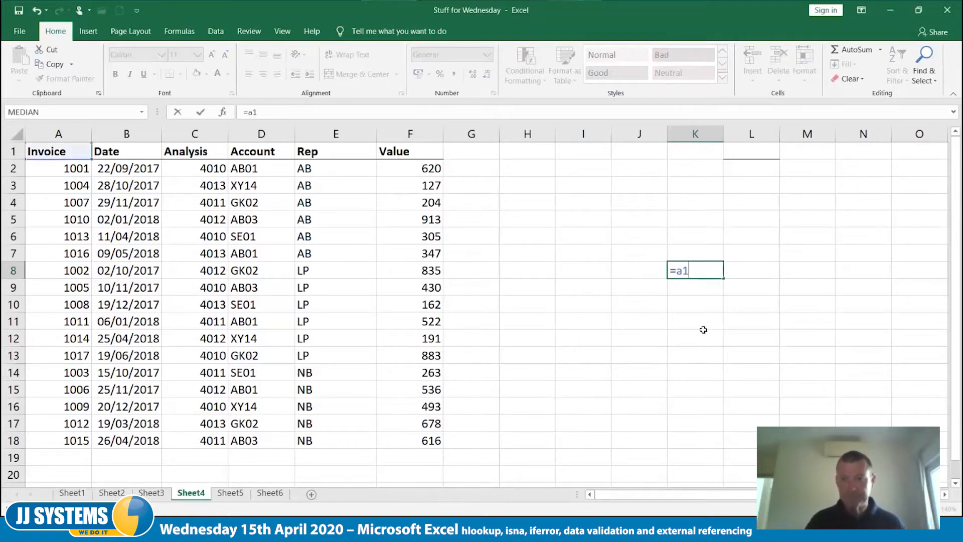
{"action": "key", "text": "Tab"}
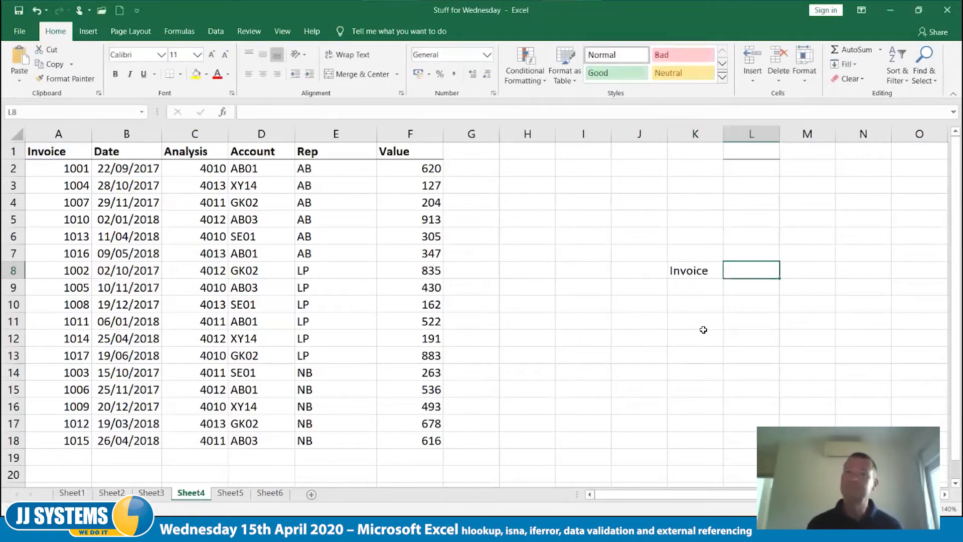
{"action": "key", "text": "Left"}
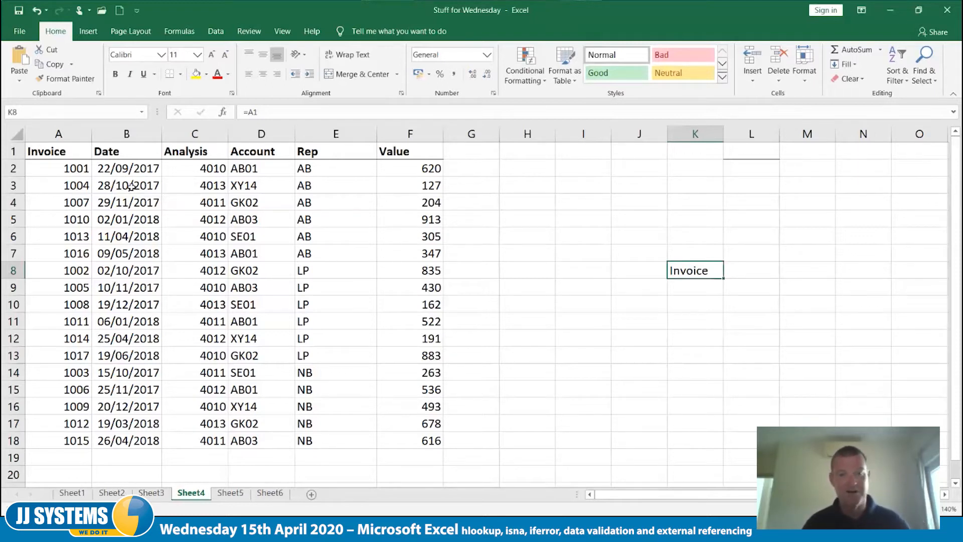
Add a blank worksheet after Sheet6, check the invoice table on Sheet4, and return to the new sheet
{"action": "left_click", "coordinate": [312, 495]}
{"action": "left_click_drag", "start_coordinate": [310, 494], "coordinate": [332, 487]}
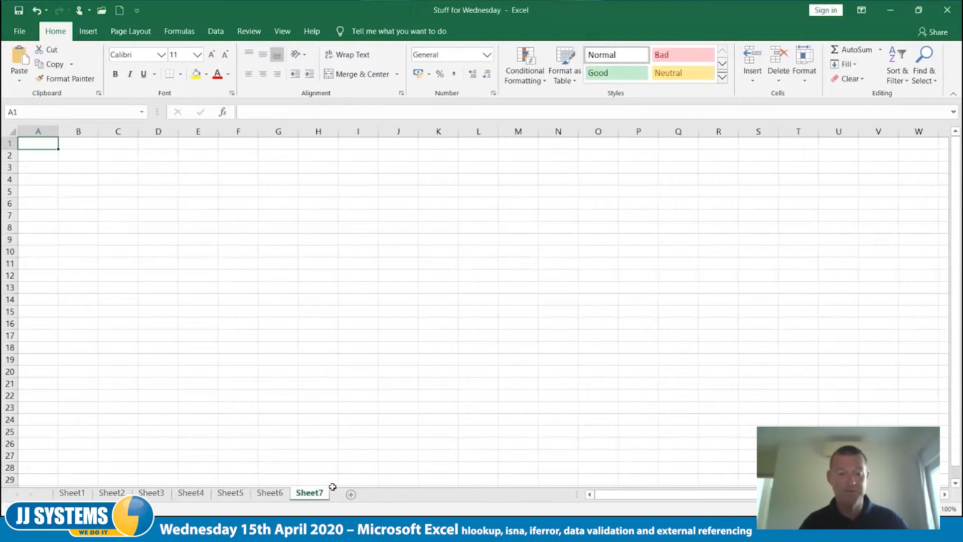
{"action": "left_click", "coordinate": [227, 495]}
{"action": "left_click", "coordinate": [191, 493]}
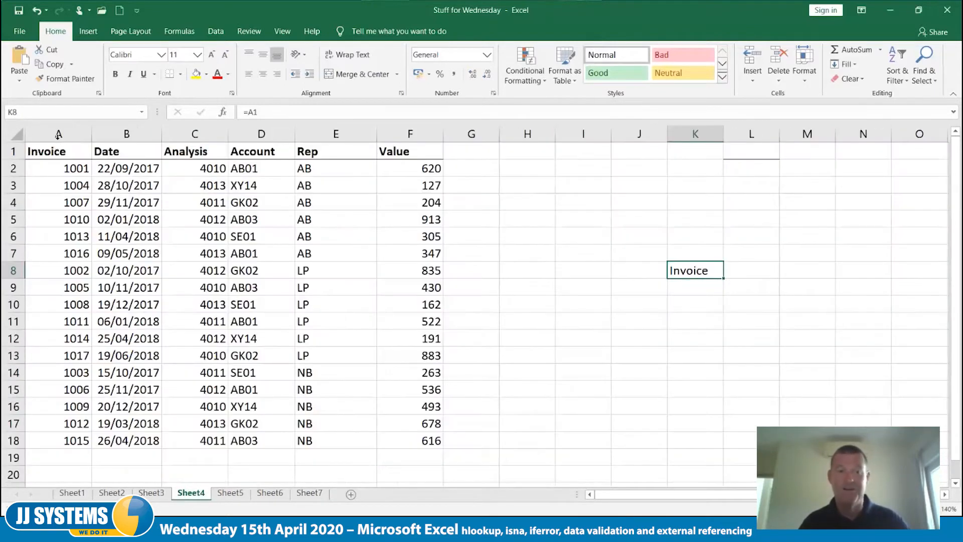
{"action": "left_click", "coordinate": [309, 494]}
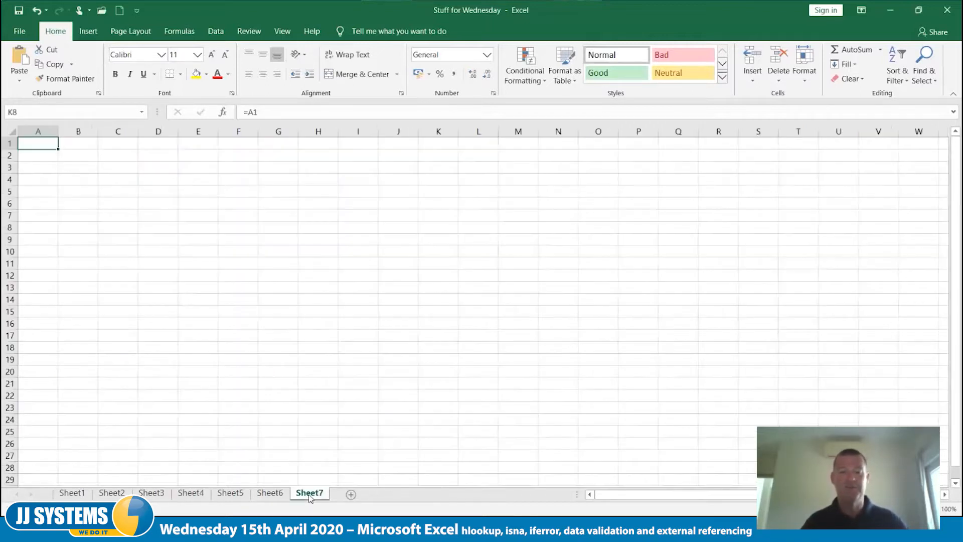
Link cell D3 of the new sheet to the first header on Sheet4 with the formula =sheet4!a1
{"action": "scroll", "coordinate": [383, 282], "scroll_direction": "up", "scroll_amount": 10}
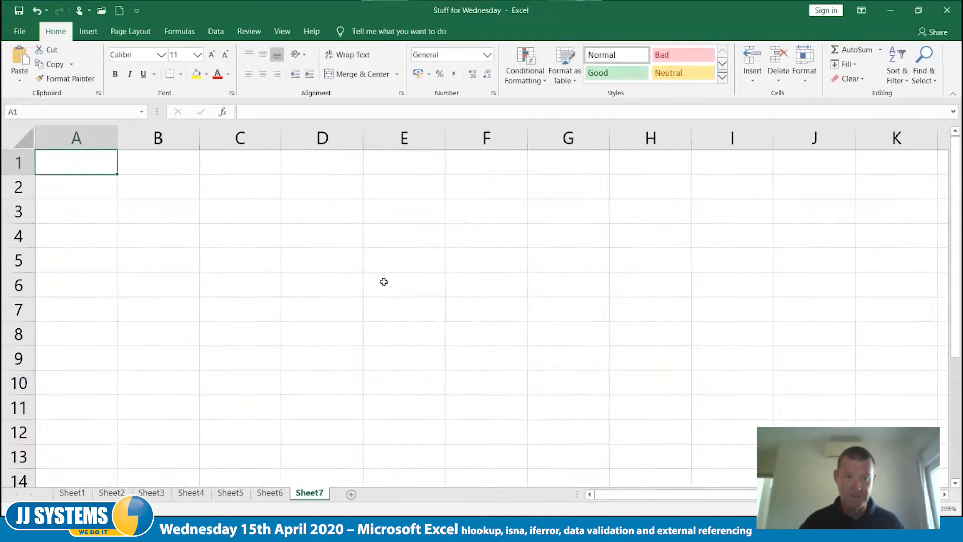
{"action": "left_click", "coordinate": [361, 236]}
{"action": "type", "text": "="}
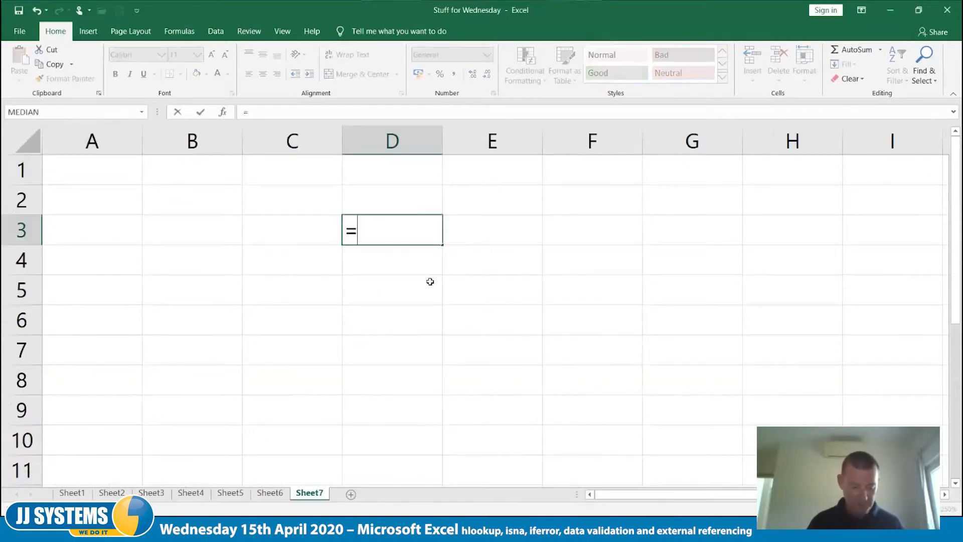
{"action": "type", "text": "sheet"}
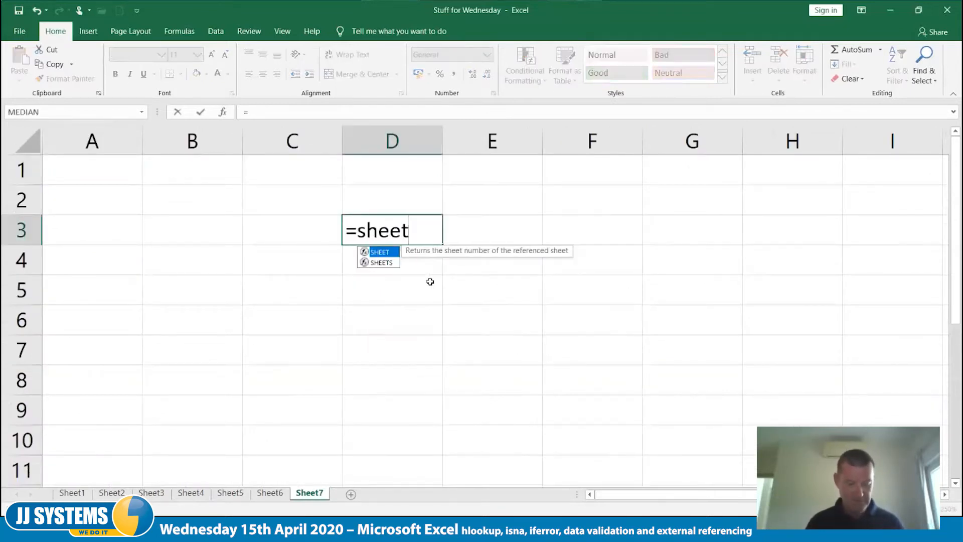
{"action": "type", "text": "4!"}
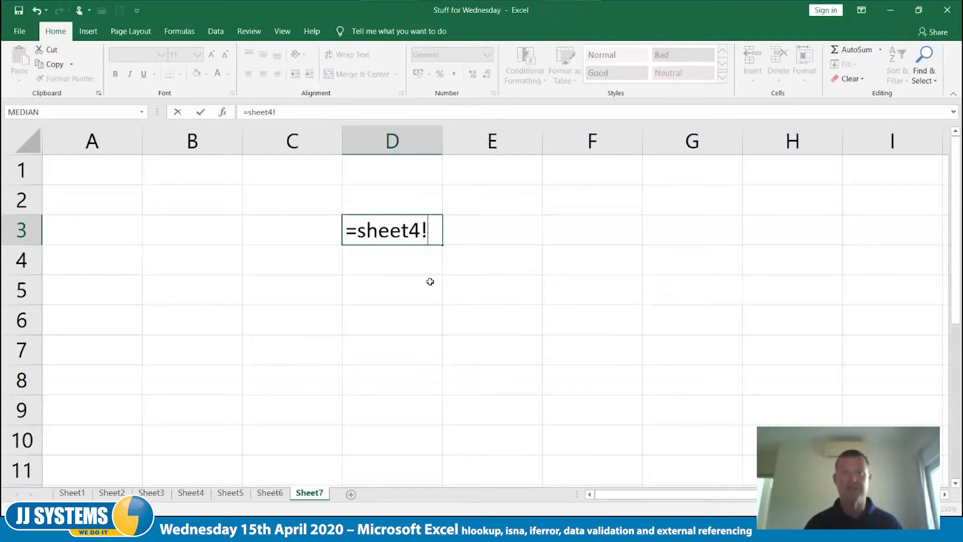
{"action": "type", "text": "a1"}
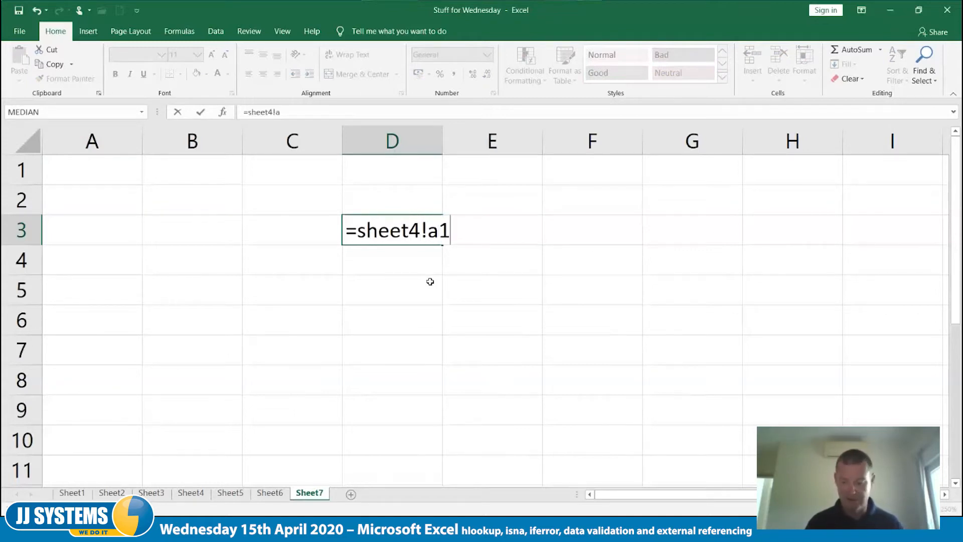
{"action": "key", "text": "Tab"}
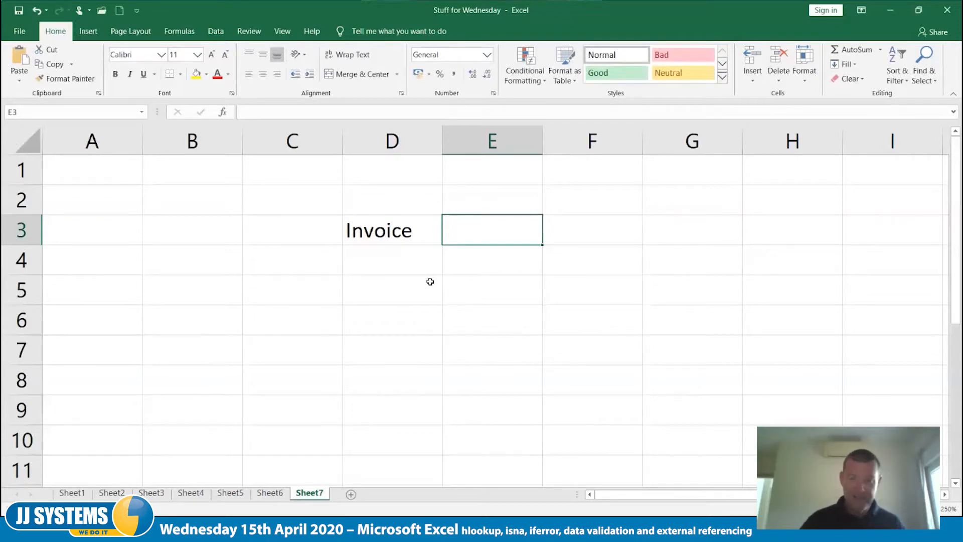
Create a new blank workbook and enter hello in cell A1 of its first sheet
{"action": "scroll", "coordinate": [429, 281], "scroll_direction": "down", "scroll_amount": 3}
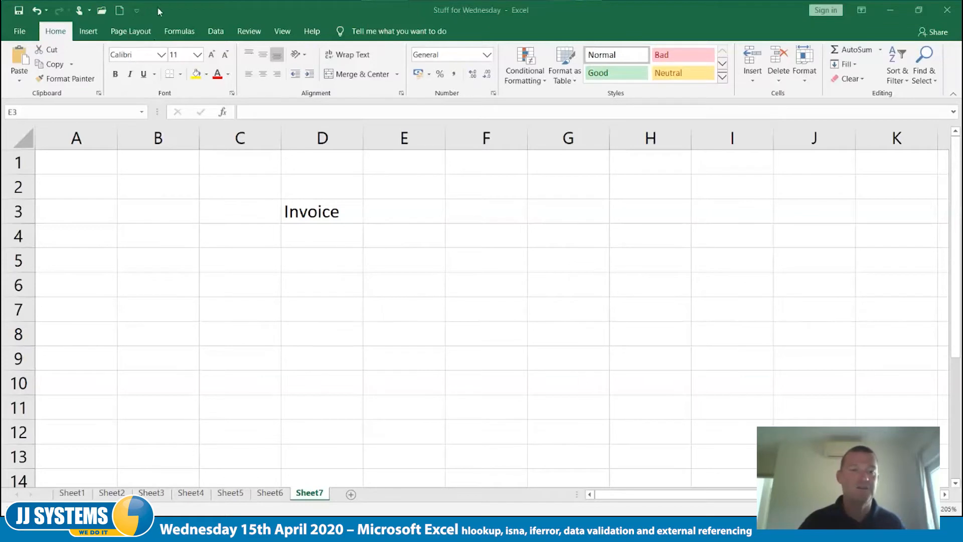
{"action": "left_click", "coordinate": [119, 10]}
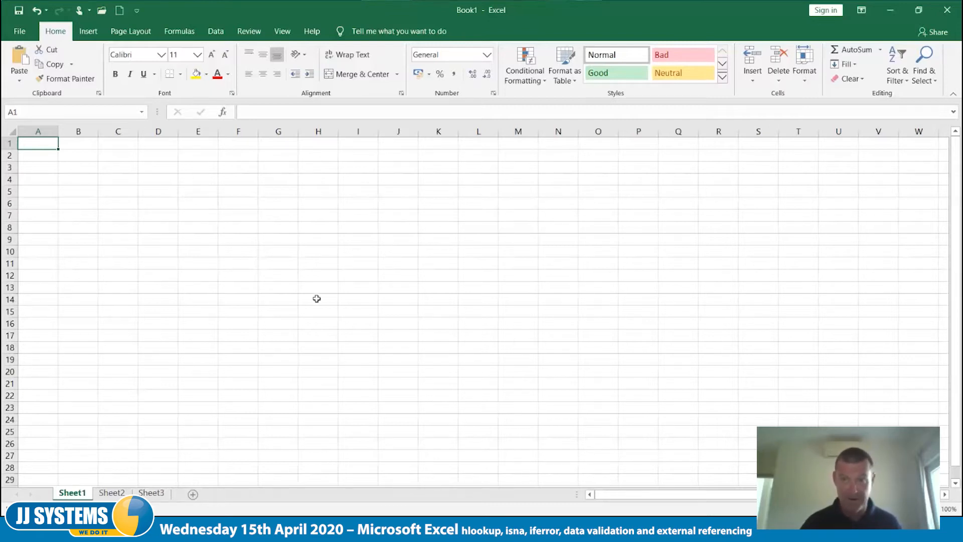
{"action": "scroll", "coordinate": [316, 299], "scroll_direction": "up", "scroll_amount": 3}
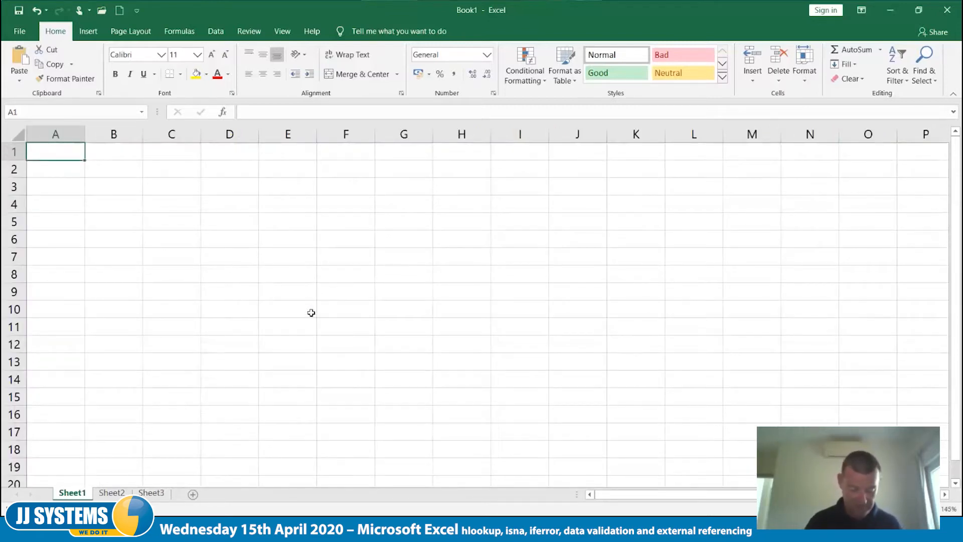
{"action": "type", "text": "hello"}
{"action": "key", "text": "Tab"}
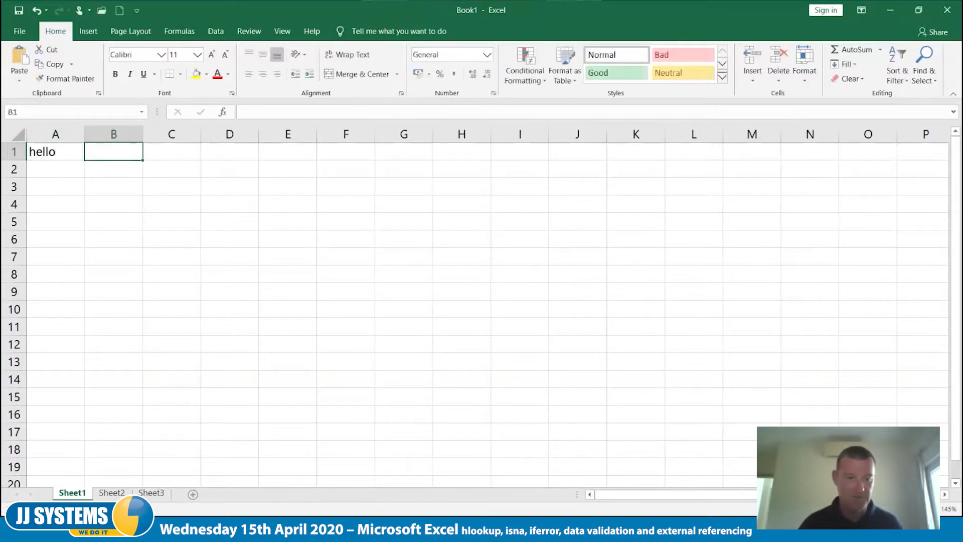
Back in the Stuff for Wednesday workbook, link cell E5 of Sheet7 to the new workbook with =[book1]sheet1!a1 and review the formula
{"action": "left_click", "coordinate": [97, 483]}
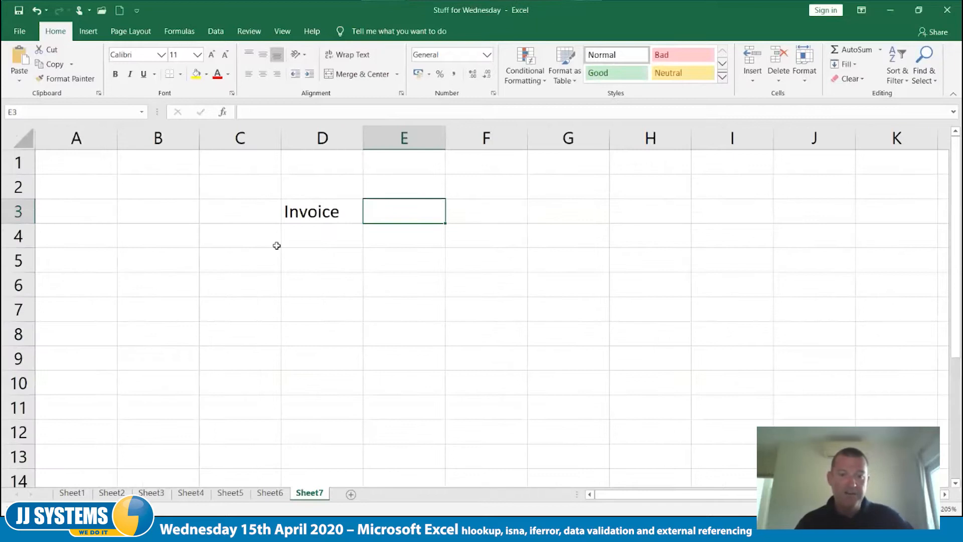
{"action": "left_click", "coordinate": [405, 256]}
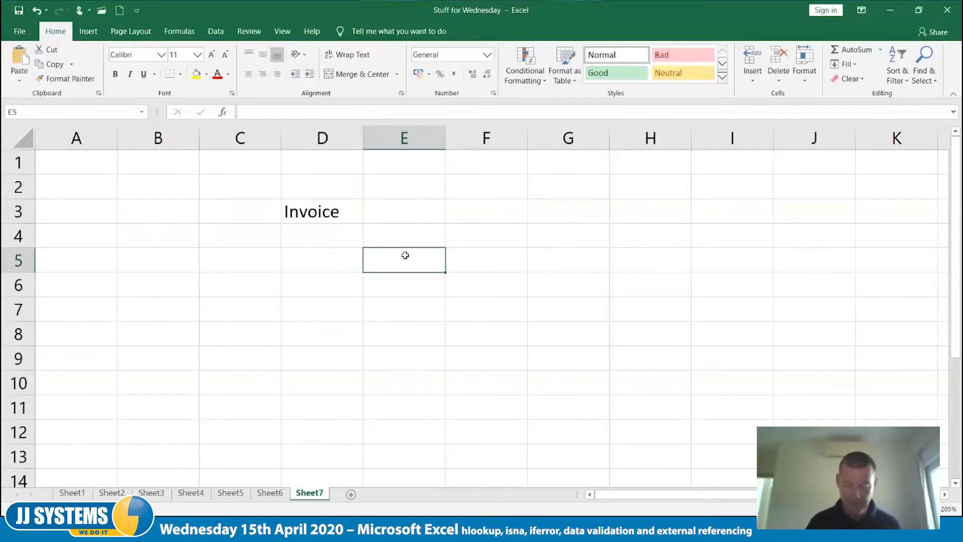
{"action": "type", "text": "="}
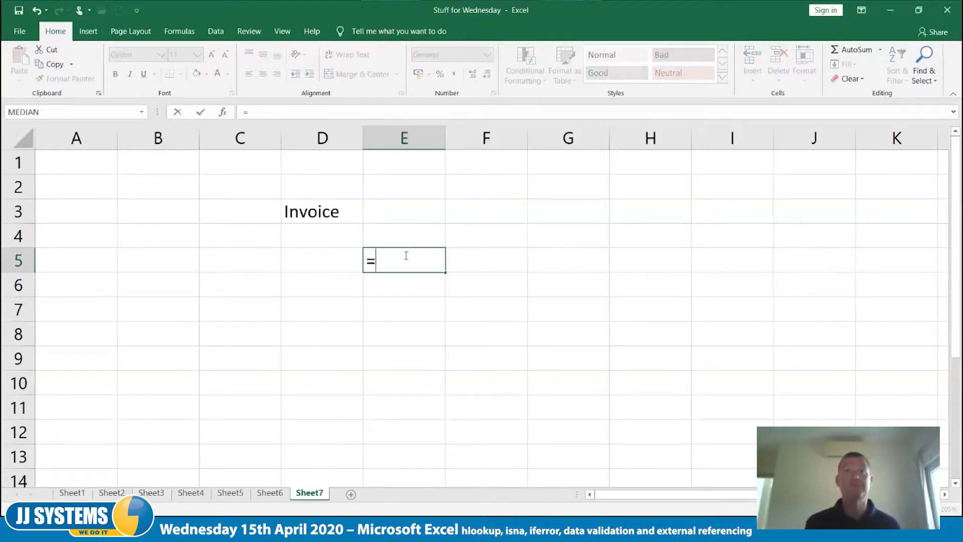
{"action": "type", "text": "["}
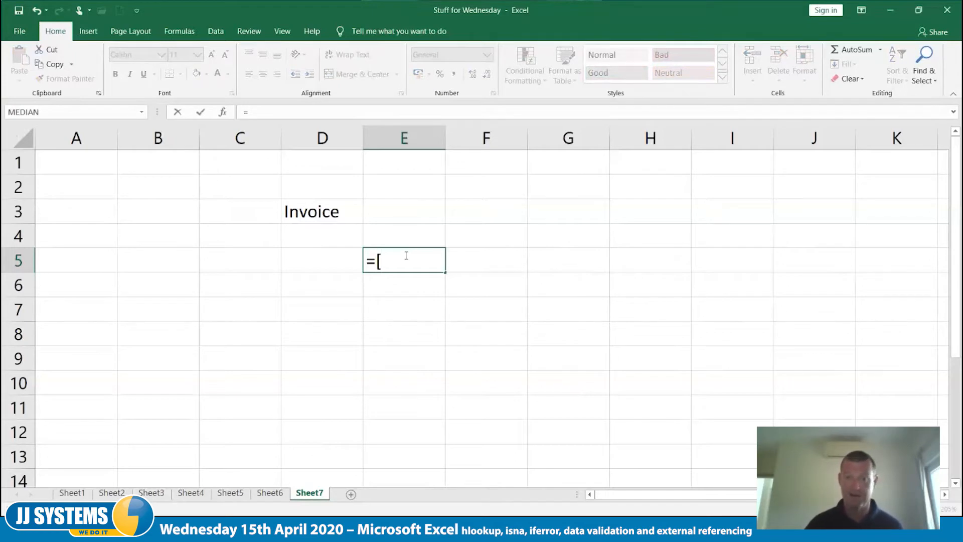
{"action": "type", "text": "book"}
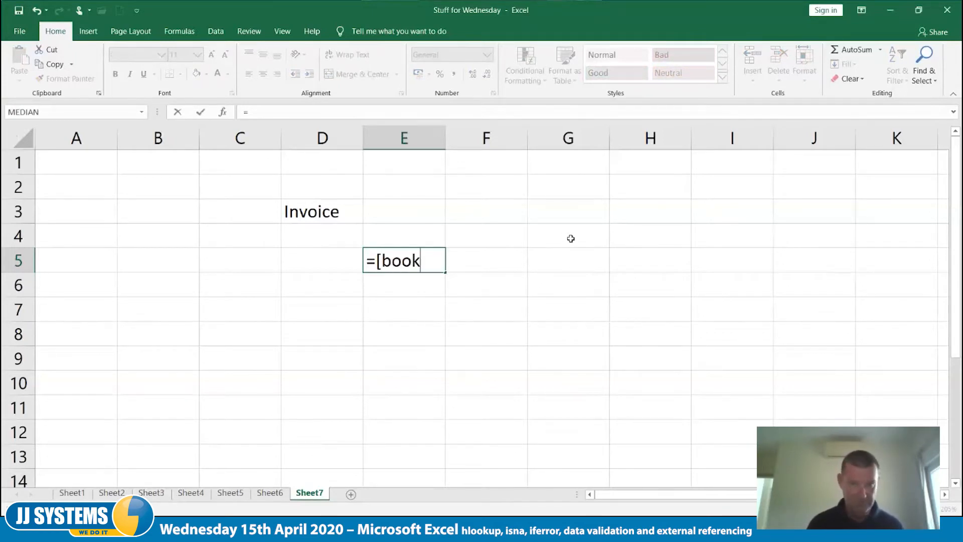
{"action": "type", "text": "1]"}
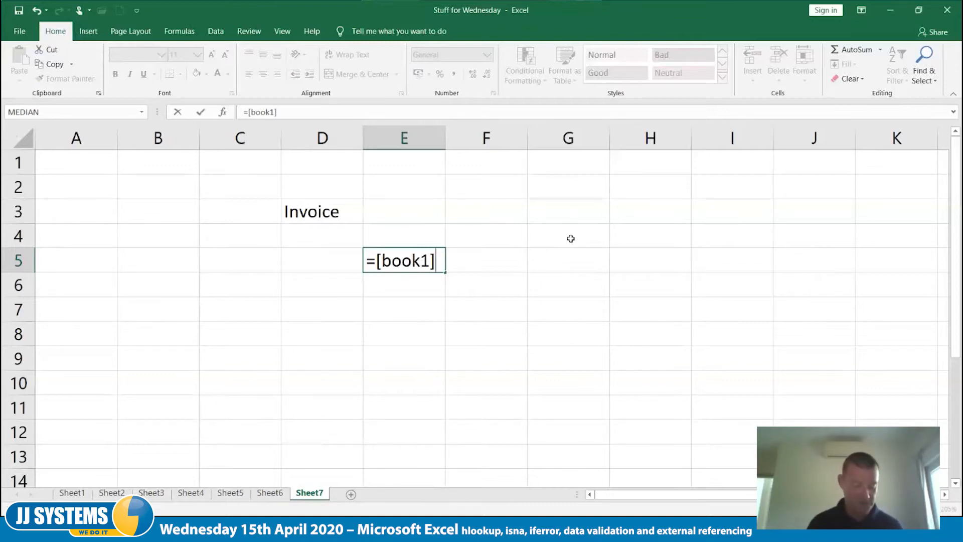
{"action": "type", "text": "sheet"}
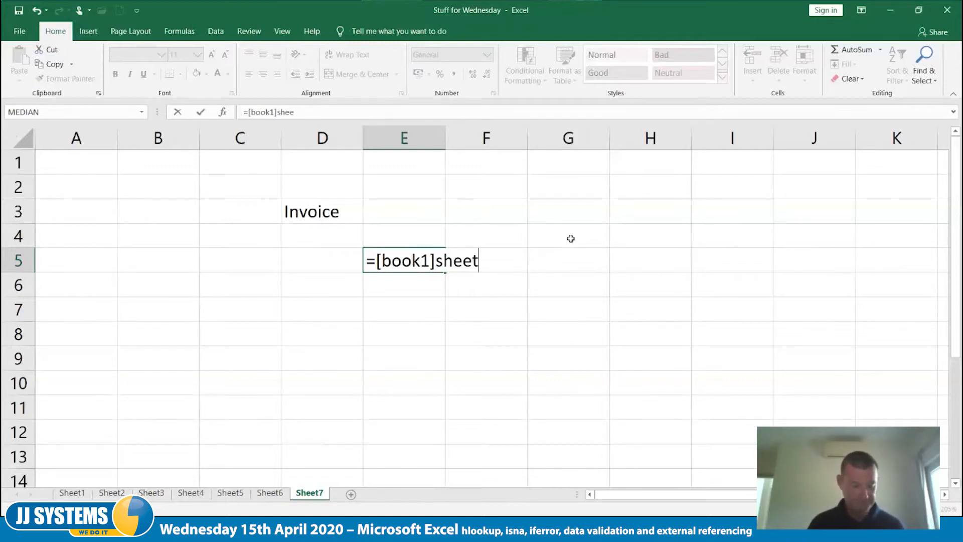
{"action": "type", "text": "1"}
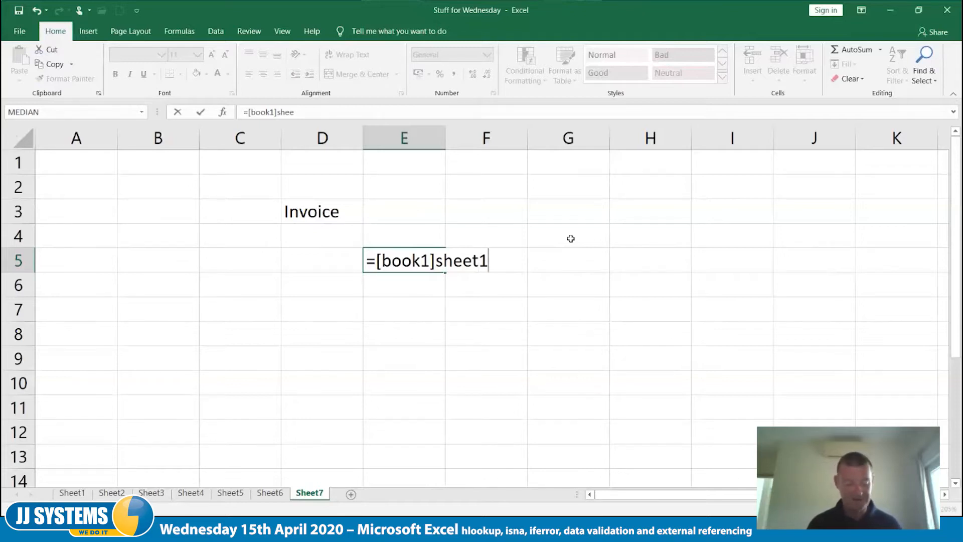
{"action": "type", "text": "!a1"}
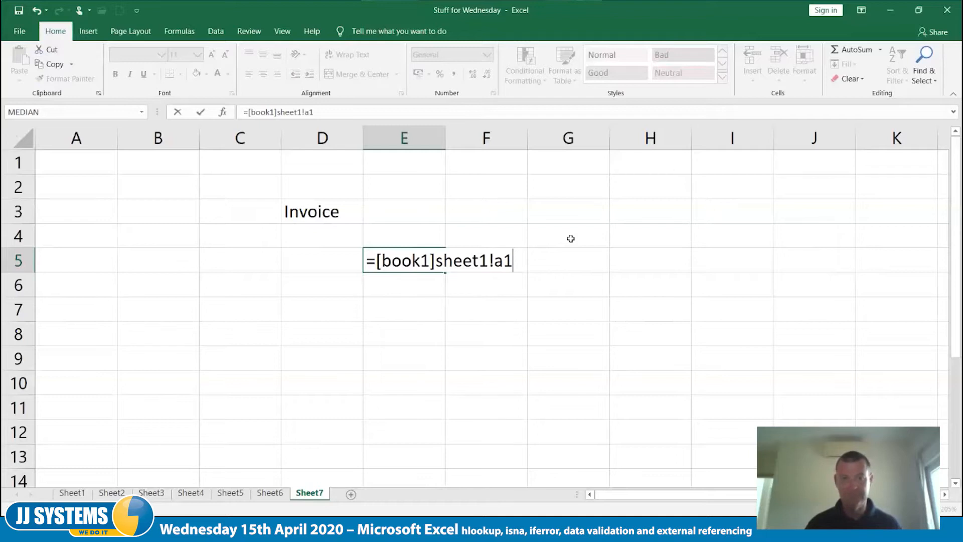
{"action": "key", "text": "Tab"}
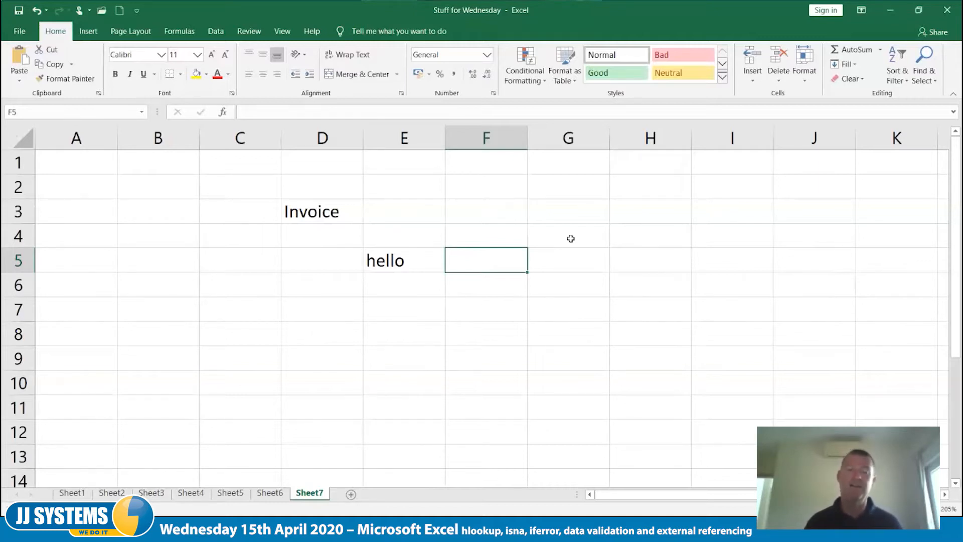
{"action": "key", "text": "Left"}
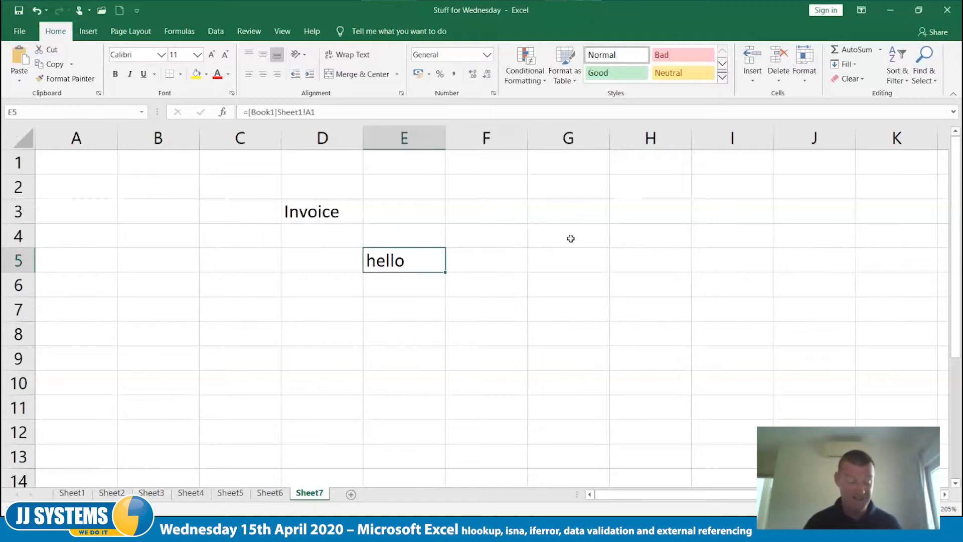
{"action": "key", "text": "F2"}
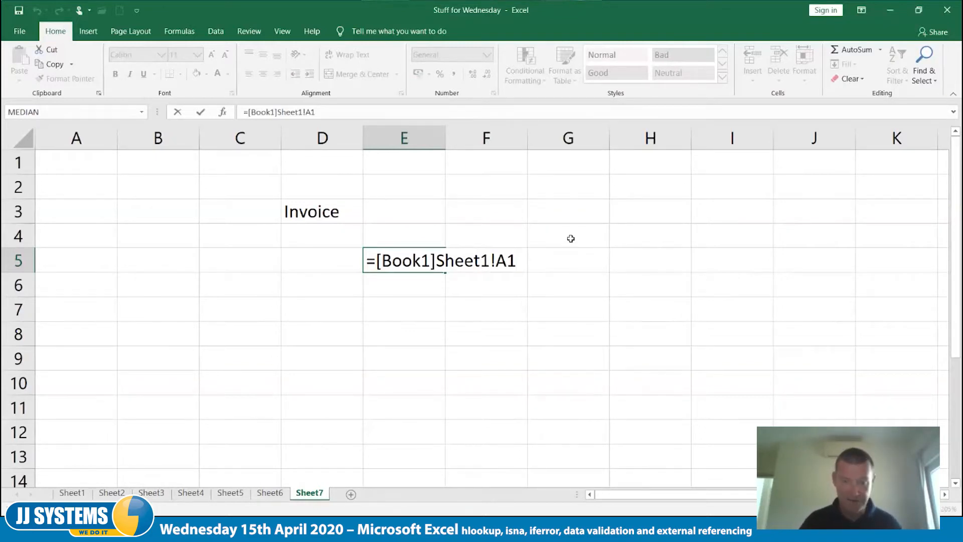
{"action": "key", "text": "ctrl+Return"}
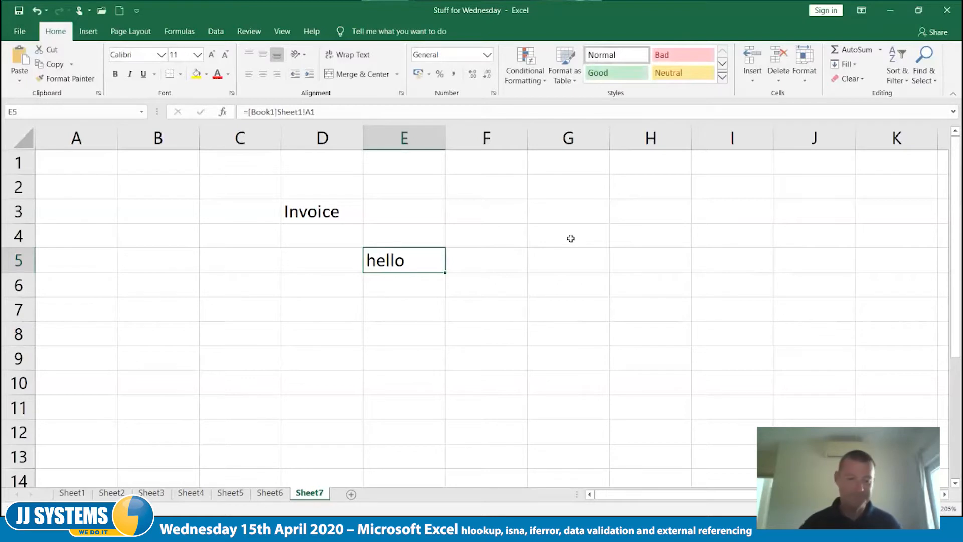
Close Book1 without saving it and clear the reference in cell K8 of Sheet4
{"action": "left_click", "coordinate": [191, 492]}
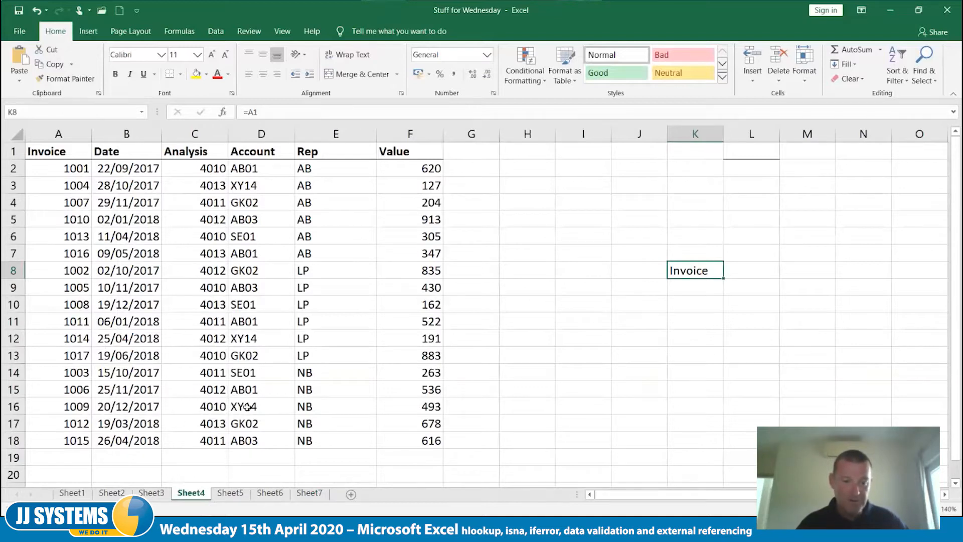
{"action": "key", "text": "alt+F4"}
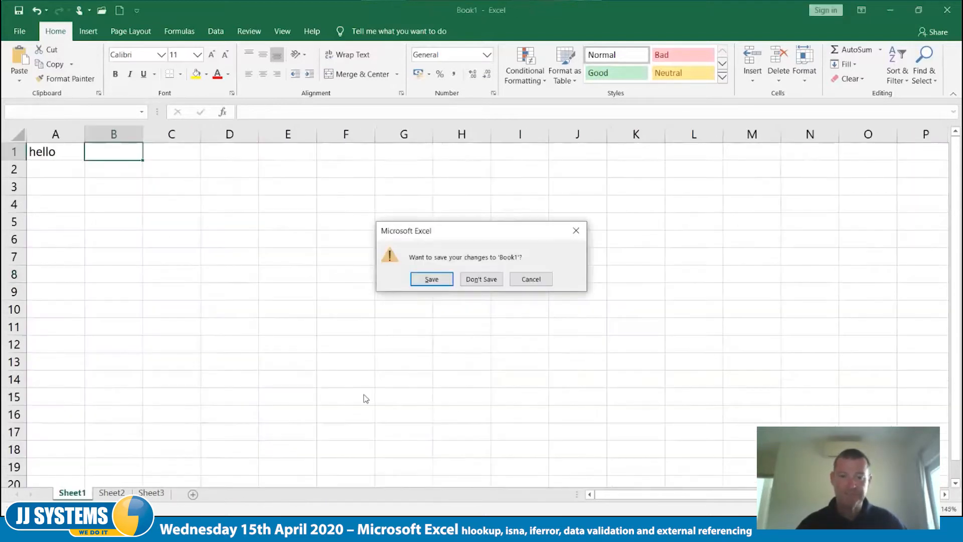
{"action": "left_click", "coordinate": [481, 279]}
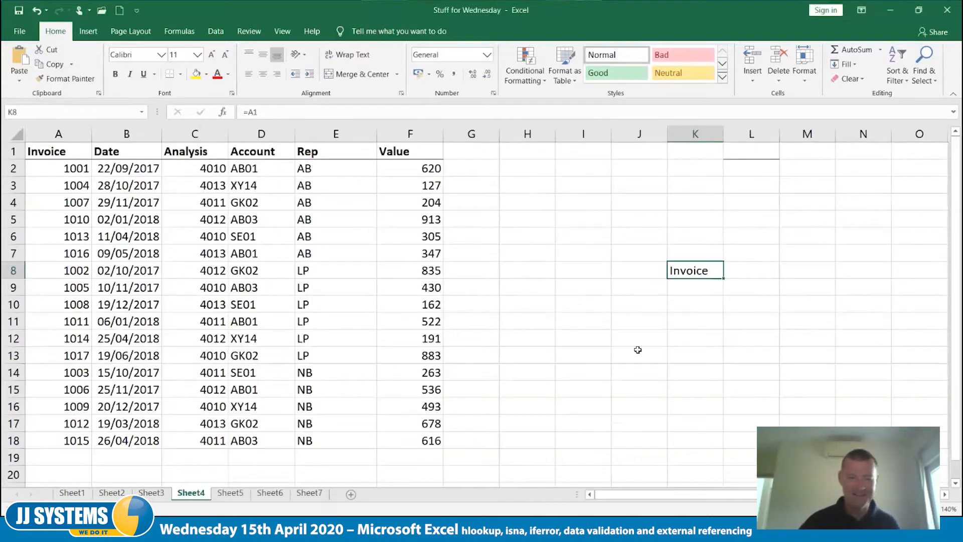
{"action": "key", "text": "Delete"}
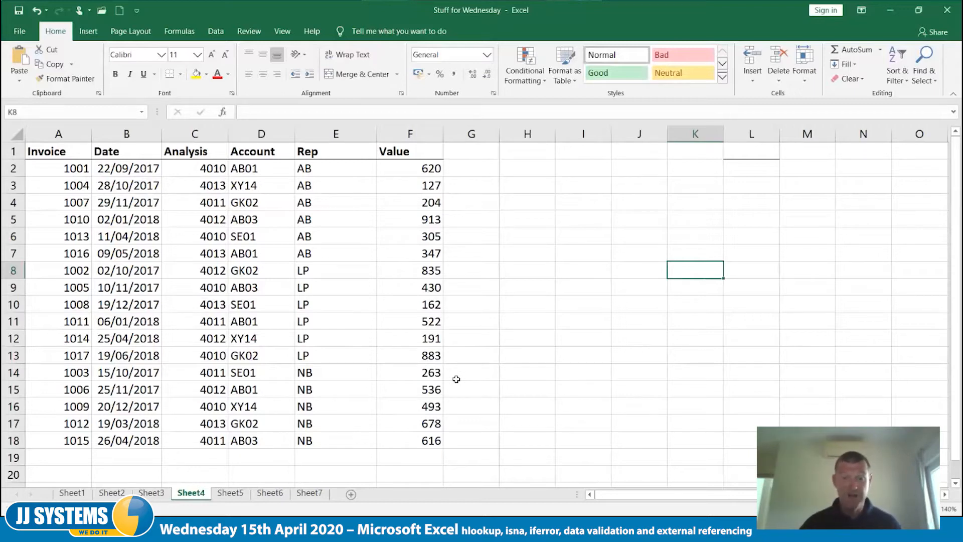
Narrow the Rep column and merge and center cells K8:N11 on Sheet4
{"action": "left_click_drag", "start_coordinate": [377, 137], "coordinate": [341, 202]}
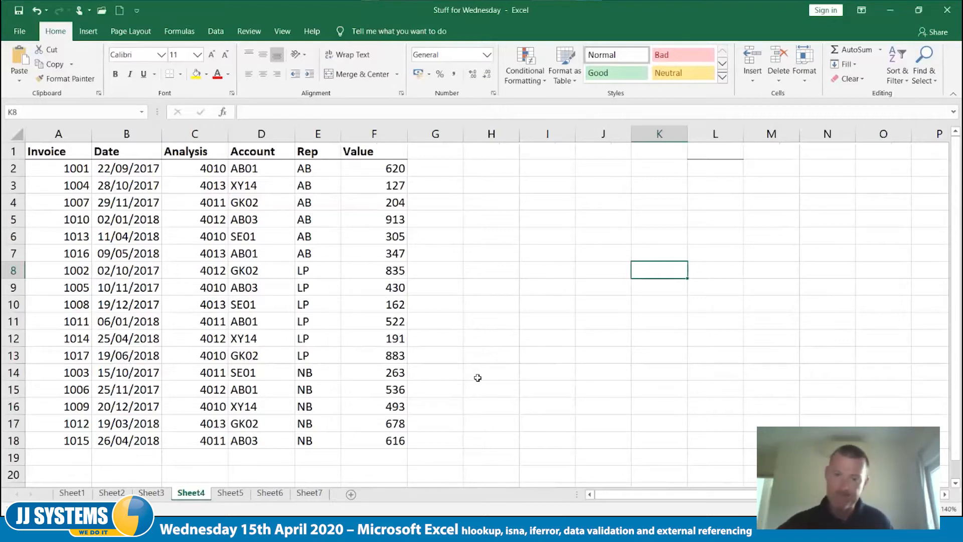
{"action": "left_click_drag", "start_coordinate": [658, 269], "coordinate": [830, 323]}
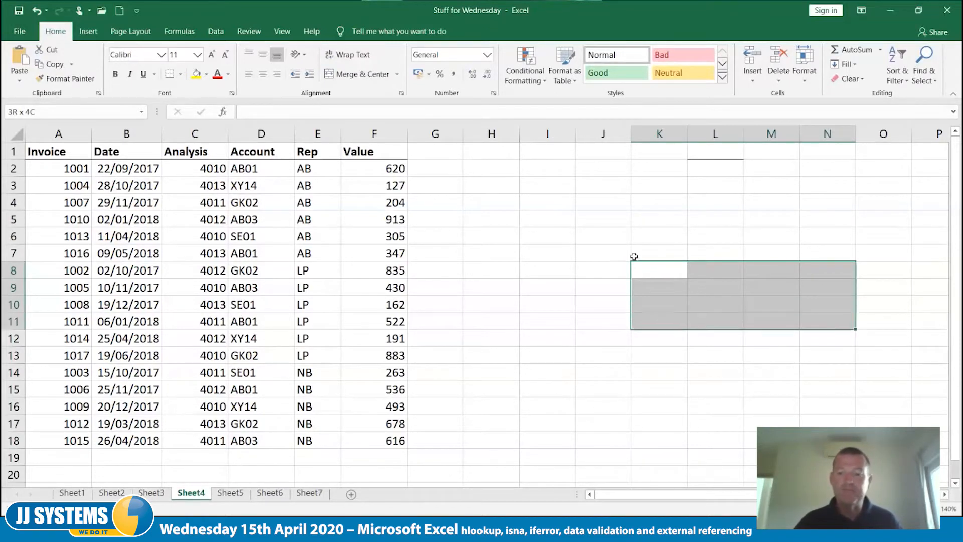
{"action": "key", "text": "alt+h"}
{"action": "key", "text": "m"}
{"action": "key", "text": "c"}
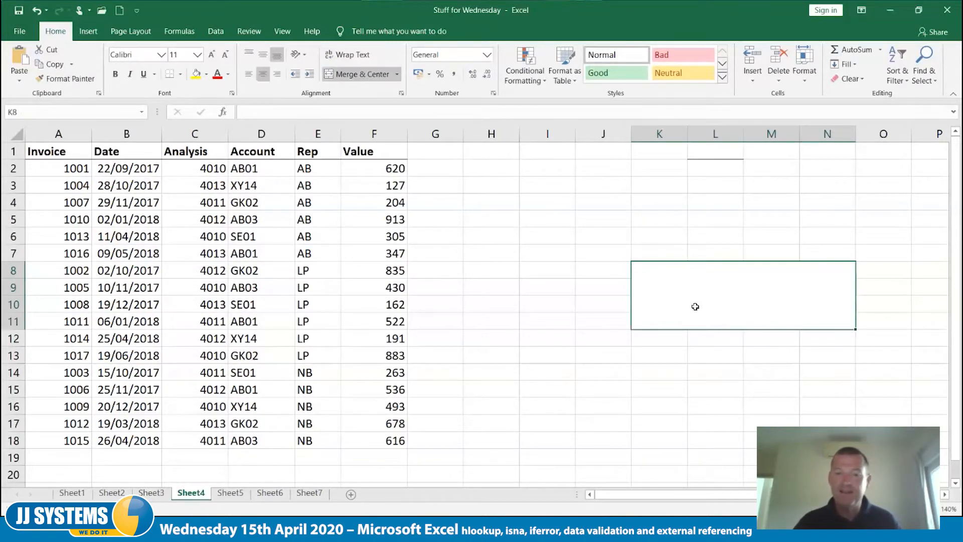
Set the merged cell's font size to 22 and enter =VLOOKUP( in it as text, prefixed with an apostrophe
{"action": "left_click", "coordinate": [199, 56]}
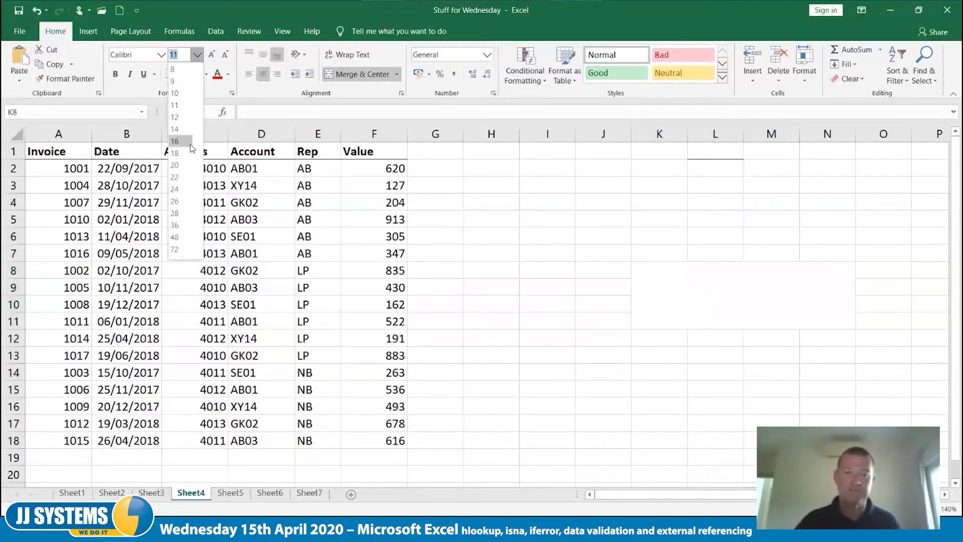
{"action": "left_click", "coordinate": [184, 177]}
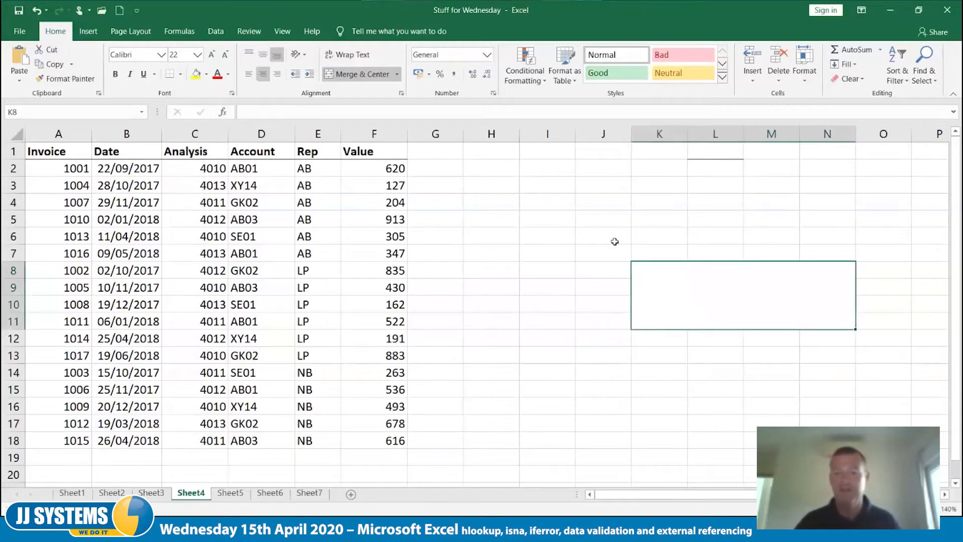
{"action": "double_click", "coordinate": [772, 322]}
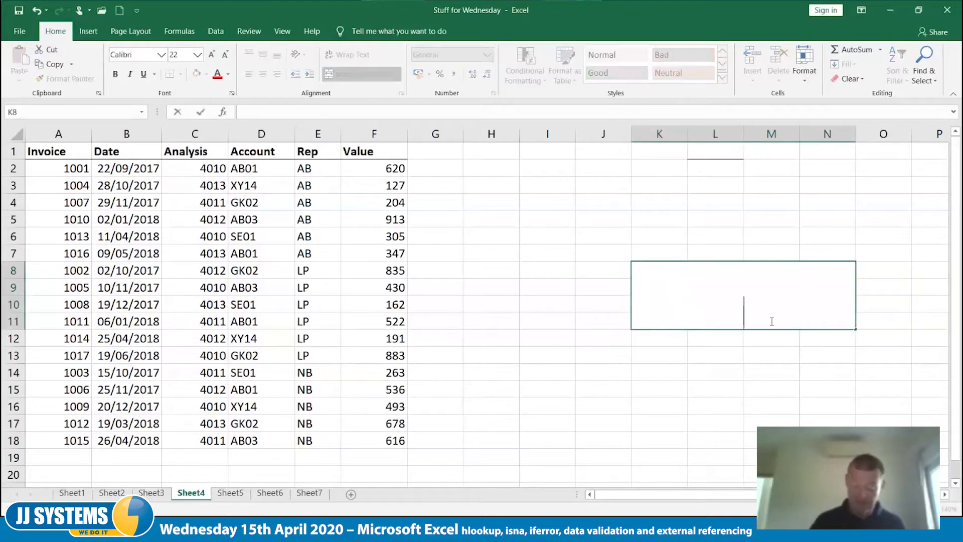
{"action": "type", "text": "="}
{"action": "key", "text": "BackSpace"}
{"action": "type", "text": "'"}
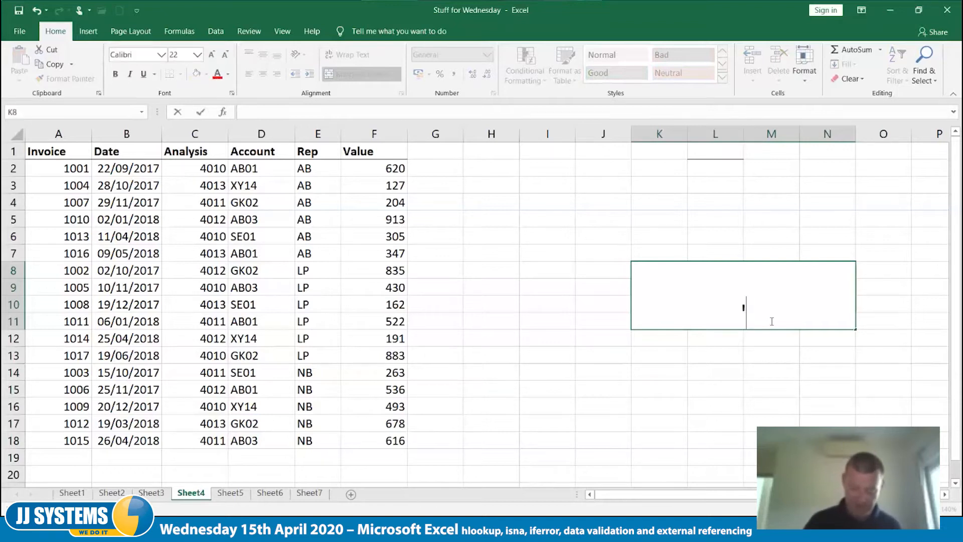
{"action": "type", "text": "=VLOOKUP("}
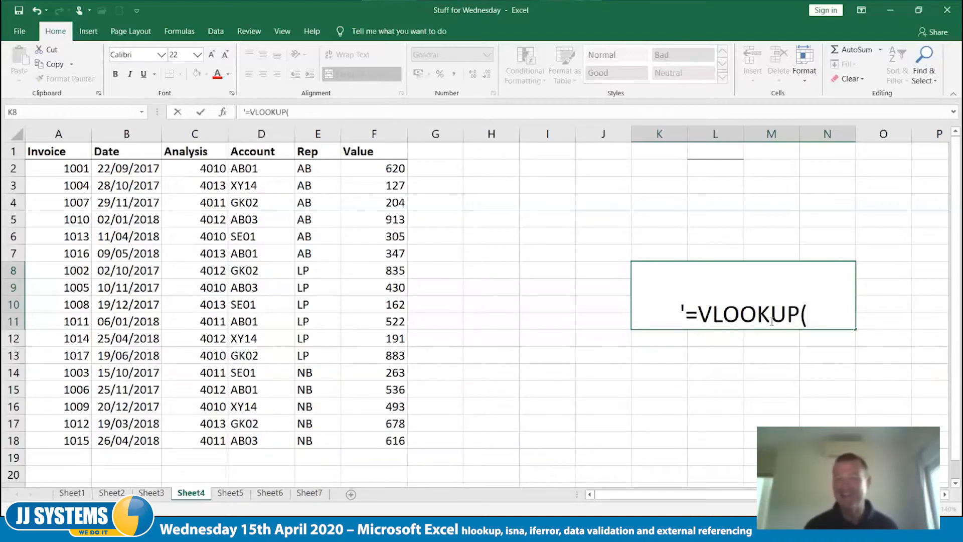
{"action": "key", "text": "Return"}
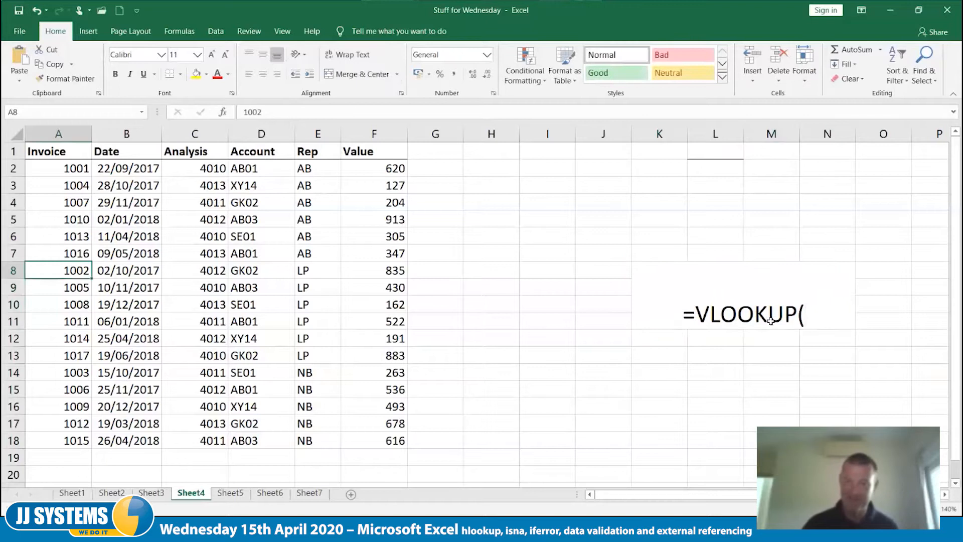
Remove the leading apostrophe from the merged cell's VLOOKUP text to bring up the argument hint, and put the apostrophe back
{"action": "left_click", "coordinate": [771, 321]}
{"action": "double_click", "coordinate": [684, 316]}
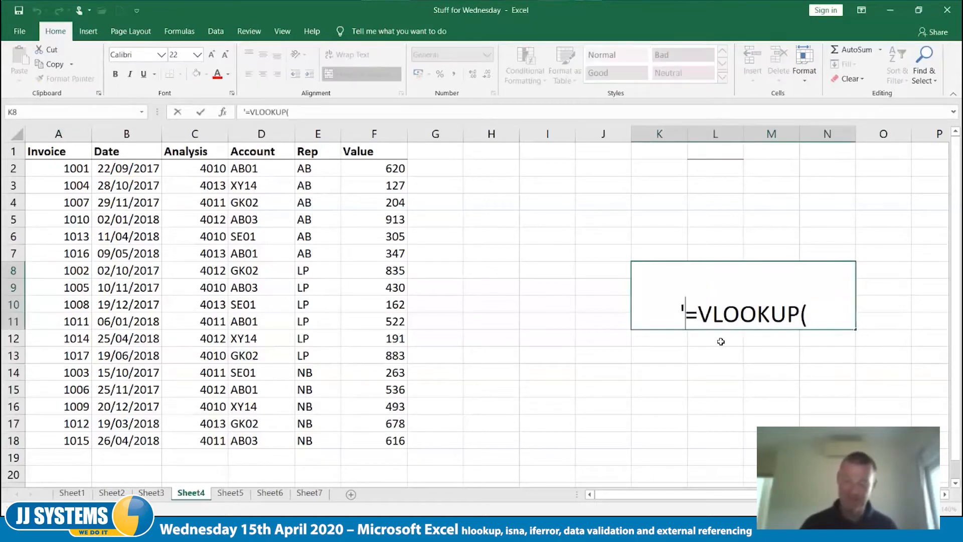
{"action": "key", "text": "BackSpace"}
{"action": "left_click", "coordinate": [805, 315]}
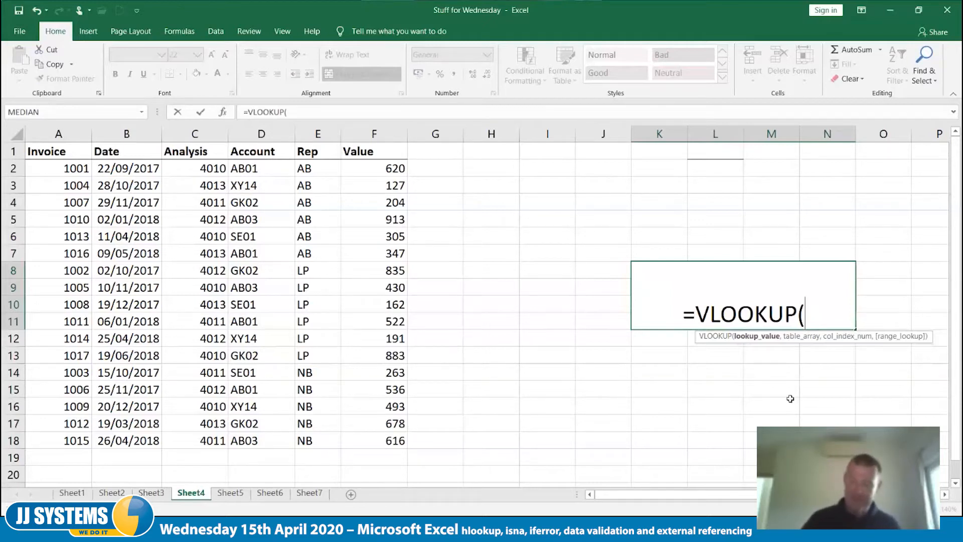
{"action": "key", "text": "Home"}
{"action": "type", "text": "'"}
{"action": "key", "text": "End"}
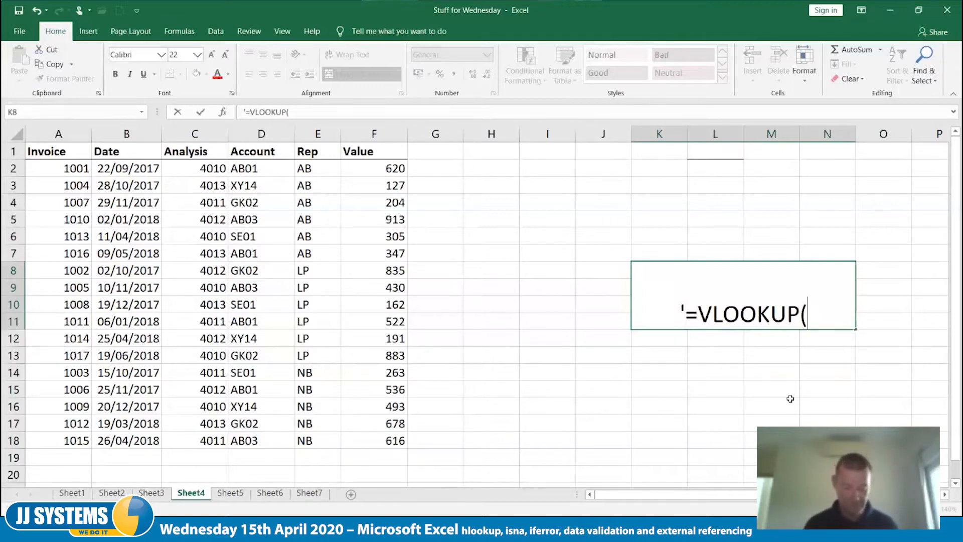
Complete the merged cell's text as =VLOOKUP(Val,array,col,T/F) and widen column N to fit it
{"action": "type", "text": "Val"}
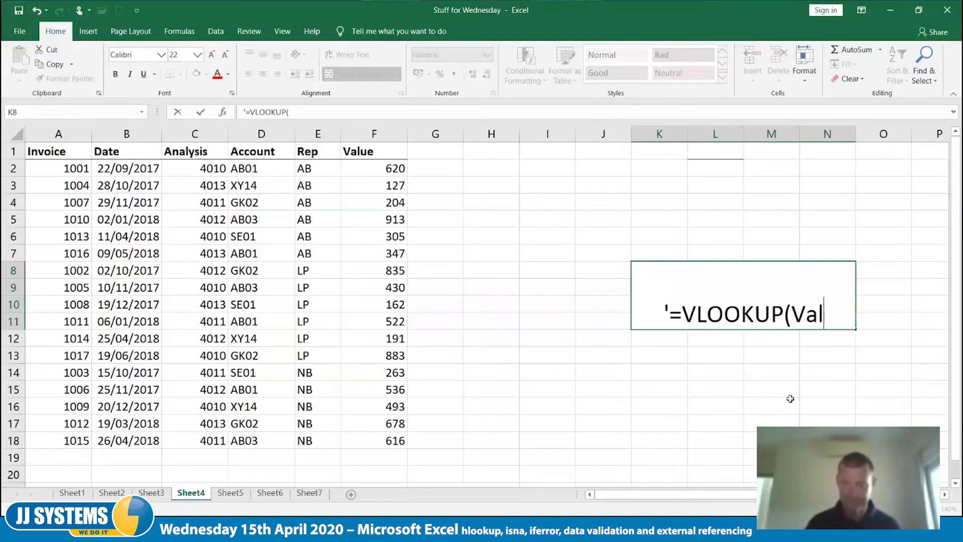
{"action": "type", "text": ","}
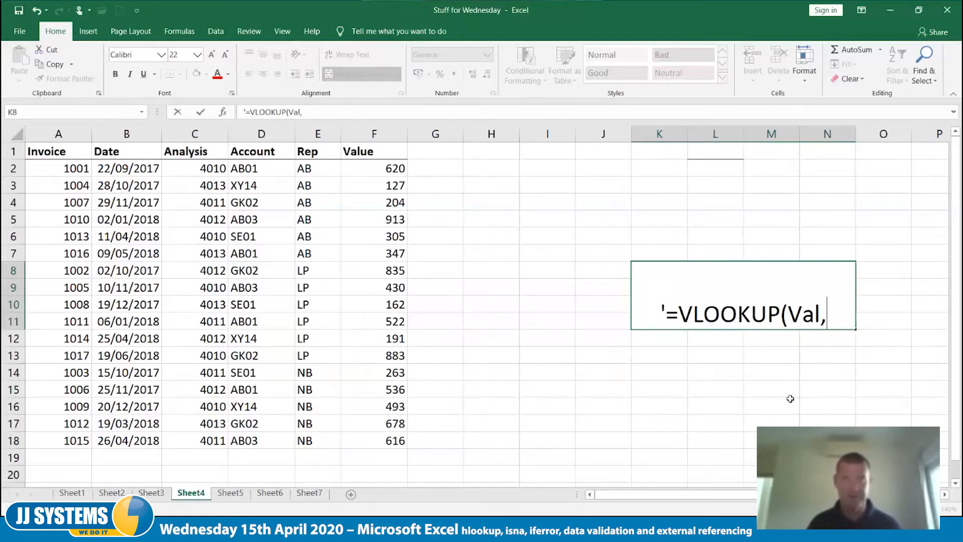
{"action": "type", "text": "array,"}
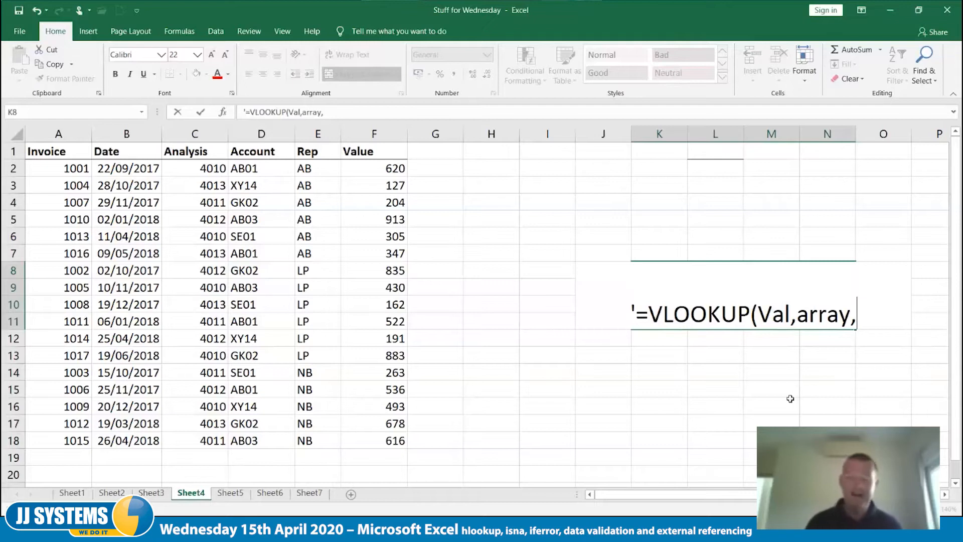
{"action": "type", "text": "col,"}
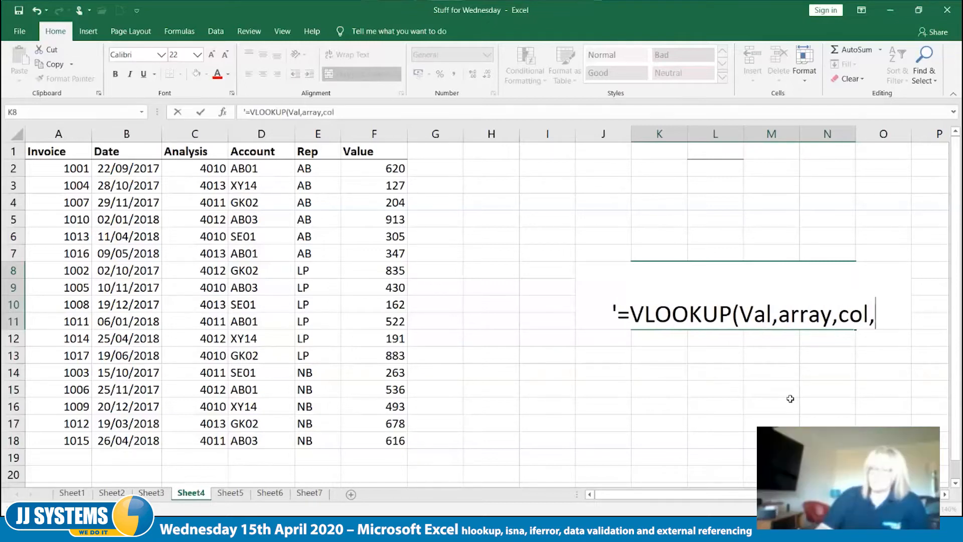
{"action": "type", "text": "T/F)"}
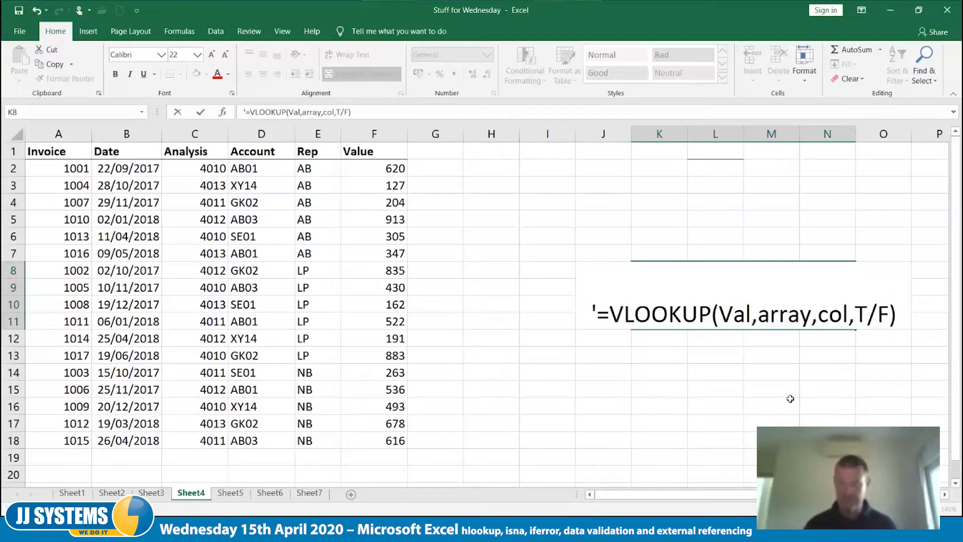
{"action": "key", "text": "Tab"}
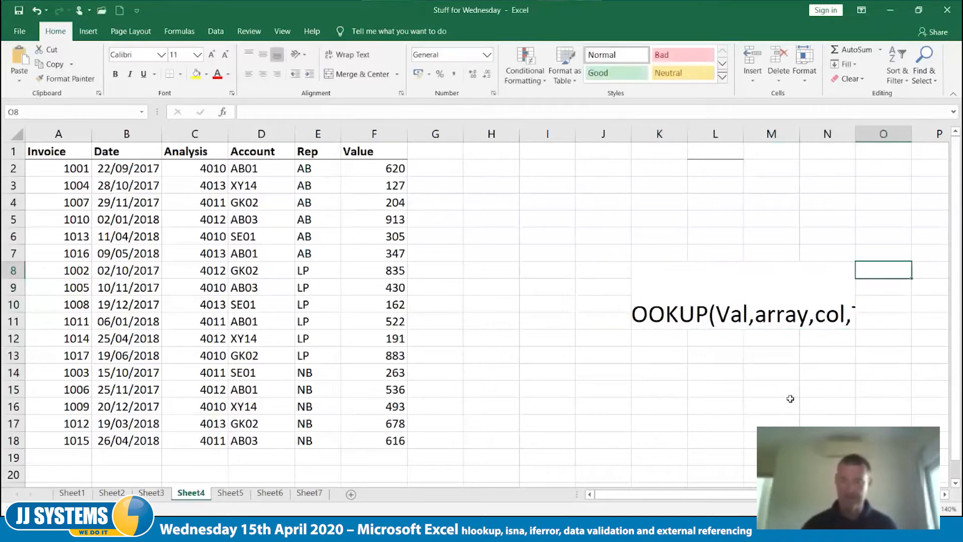
{"action": "left_click", "coordinate": [720, 284]}
{"action": "left_click_drag", "start_coordinate": [856, 133], "coordinate": [932, 126]}
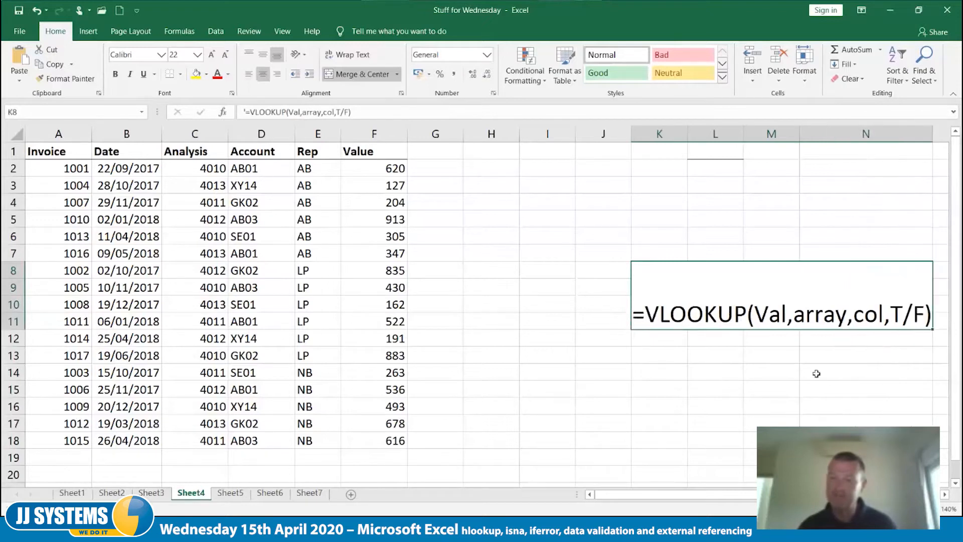
{"action": "left_click", "coordinate": [564, 418]}
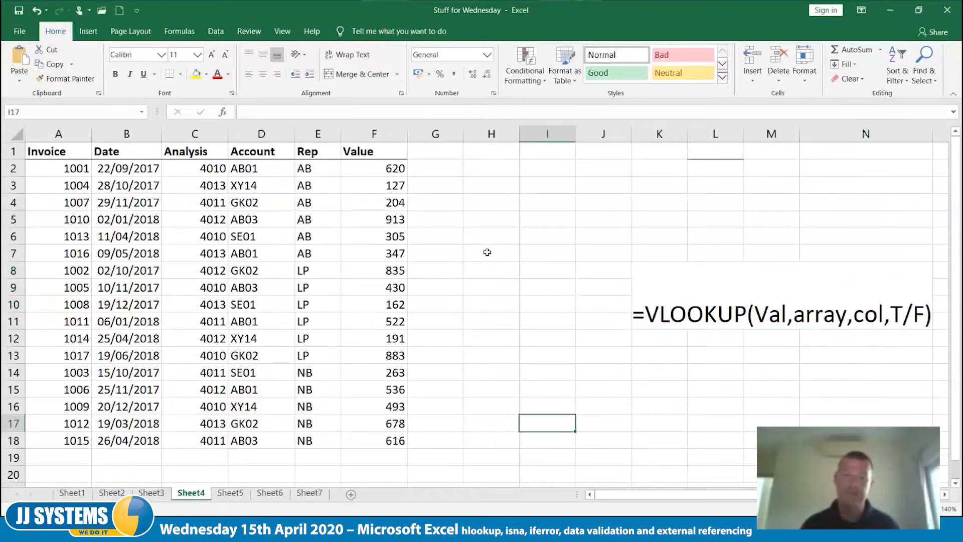
Enter the labels Invoice in cell J2 and Value in cell J3
{"action": "left_click", "coordinate": [476, 170]}
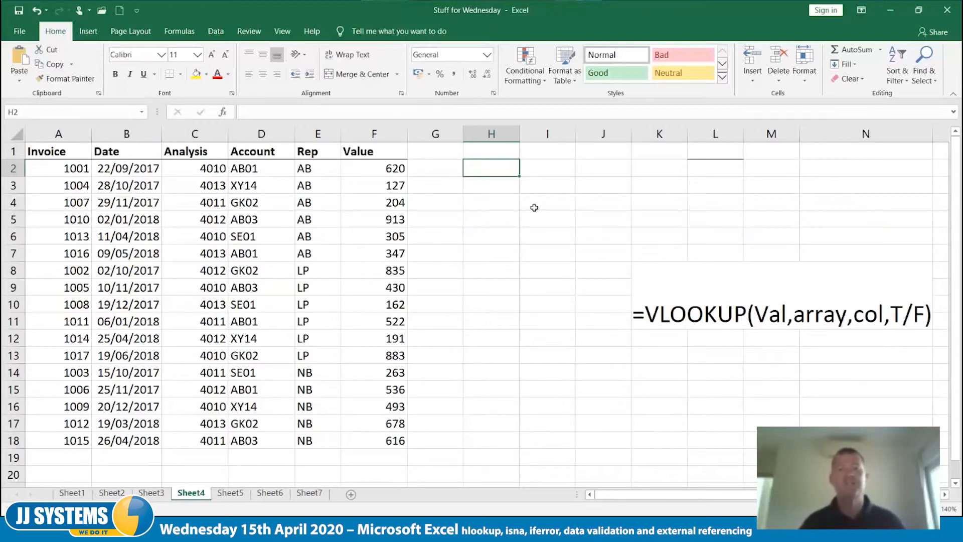
{"action": "left_click", "coordinate": [618, 168]}
{"action": "type", "text": "Invoice"}
{"action": "key", "text": "Tab"}
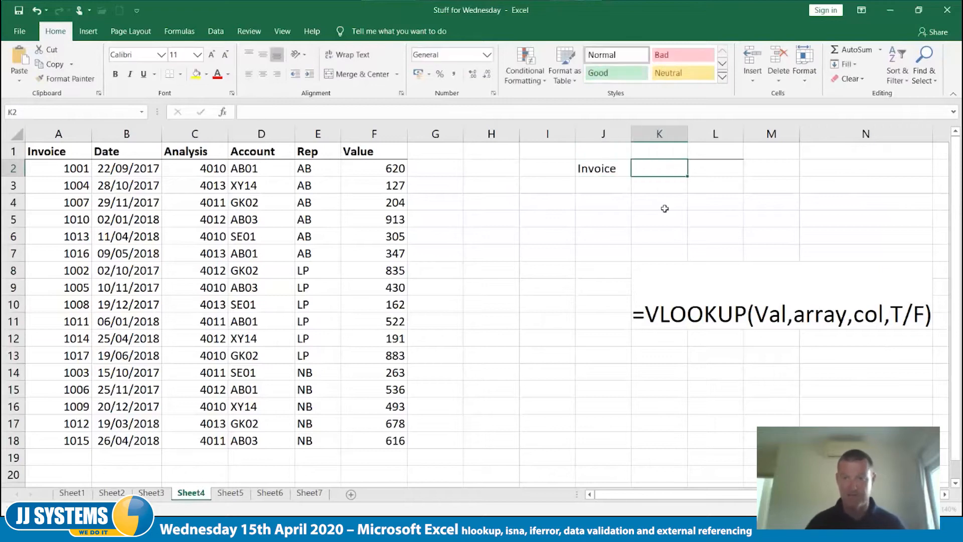
{"action": "key", "text": "Down"}
{"action": "key", "text": "Left"}
{"action": "type", "text": "Value"}
{"action": "key", "text": "Tab"}
{"action": "key", "text": "Up"}
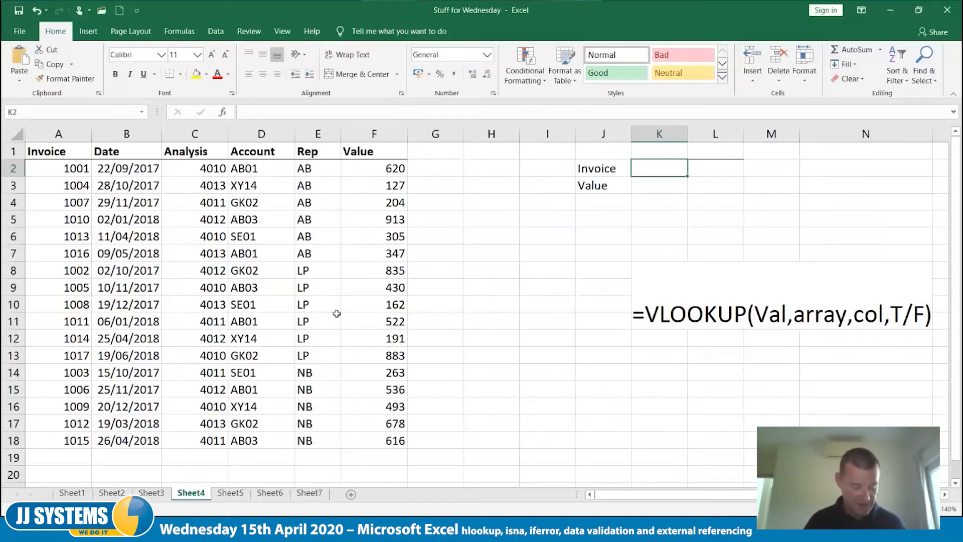
Enter 1010 as the invoice to look up in cell K2
{"action": "type", "text": "1010"}
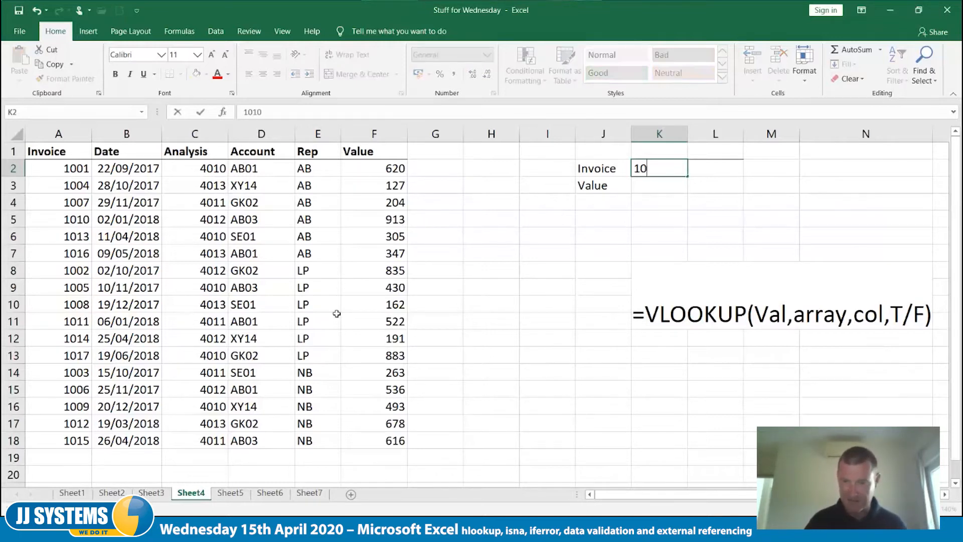
{"action": "key", "text": "Tab"}
{"action": "key", "text": "Return"}
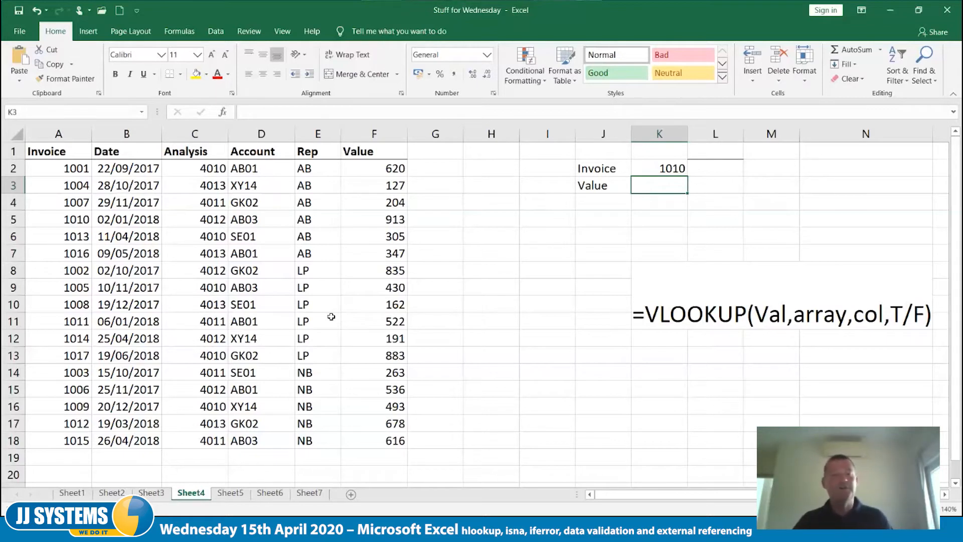
Move the invoice table one column over to start at B1, and move it back to A1
{"action": "left_click_drag", "start_coordinate": [95, 146], "coordinate": [428, 448]}
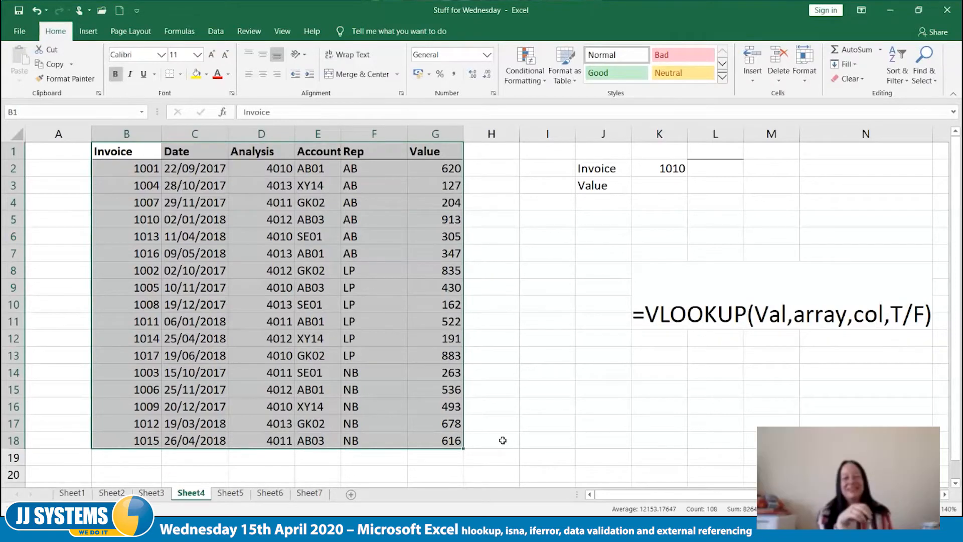
{"action": "left_click_drag", "start_coordinate": [415, 448], "coordinate": [280, 442]}
{"action": "left_click", "coordinate": [510, 436]}
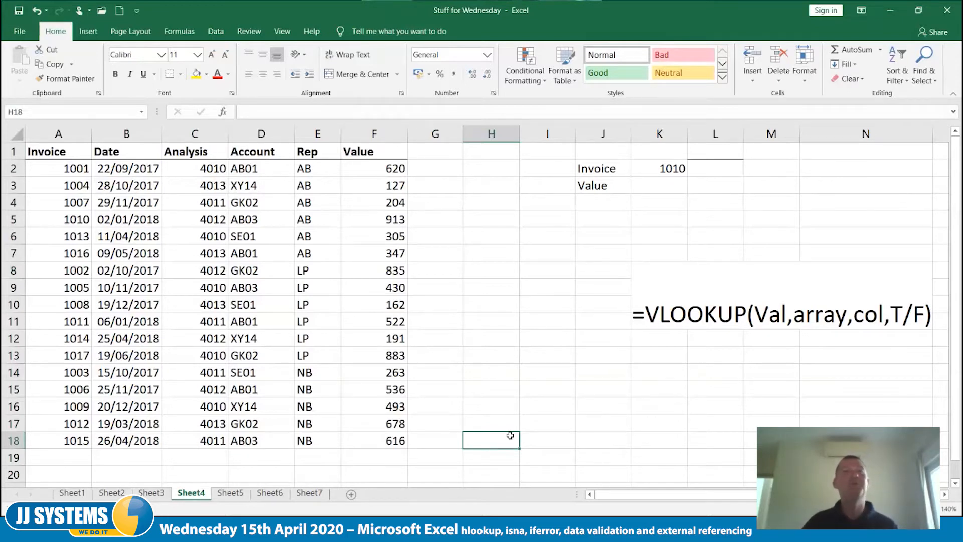
{"action": "left_click_drag", "start_coordinate": [599, 380], "coordinate": [668, 425]}
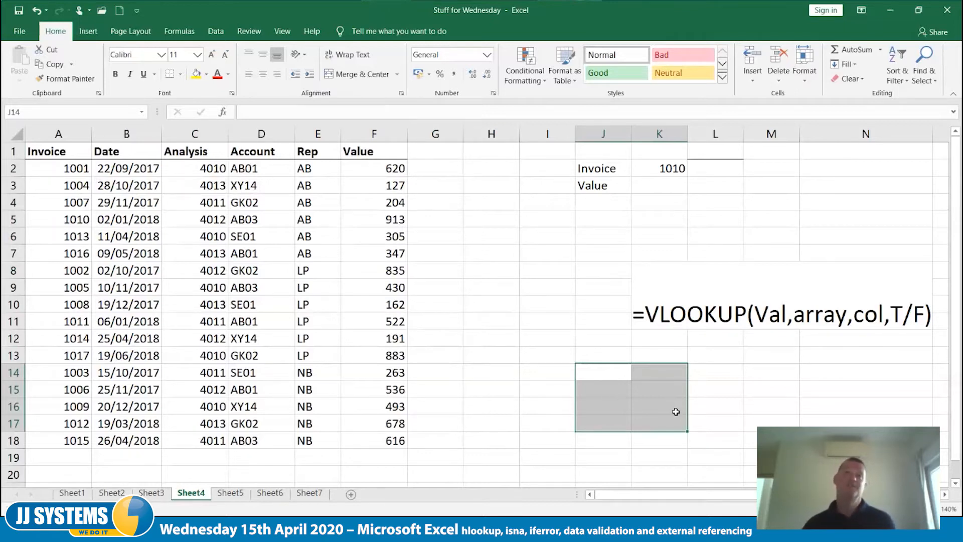
{"action": "left_click", "coordinate": [724, 379]}
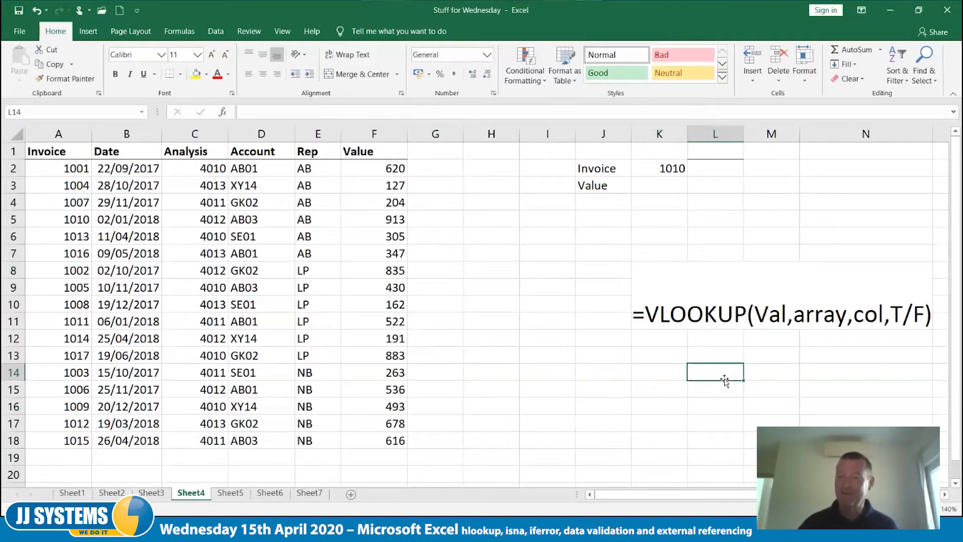
Start a VLOOKUP formula in cell K3 with K2 as the lookup value and A1:F18 as the table array
{"action": "left_click", "coordinate": [660, 187]}
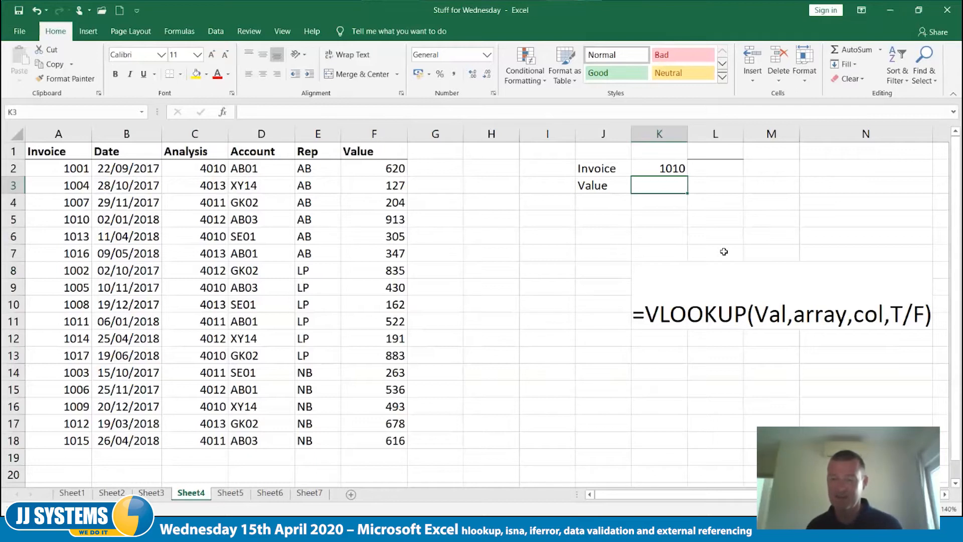
{"action": "type", "text": "="}
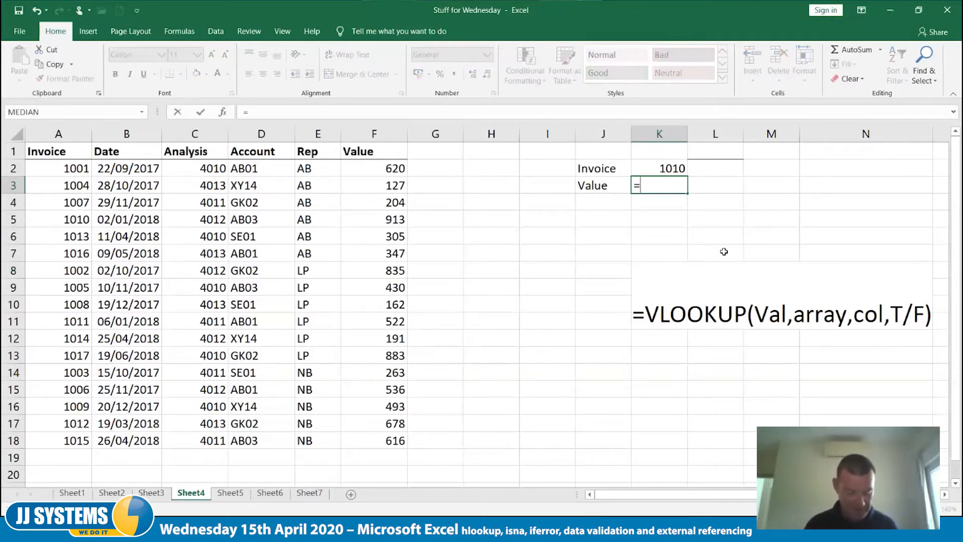
{"action": "type", "text": "vl"}
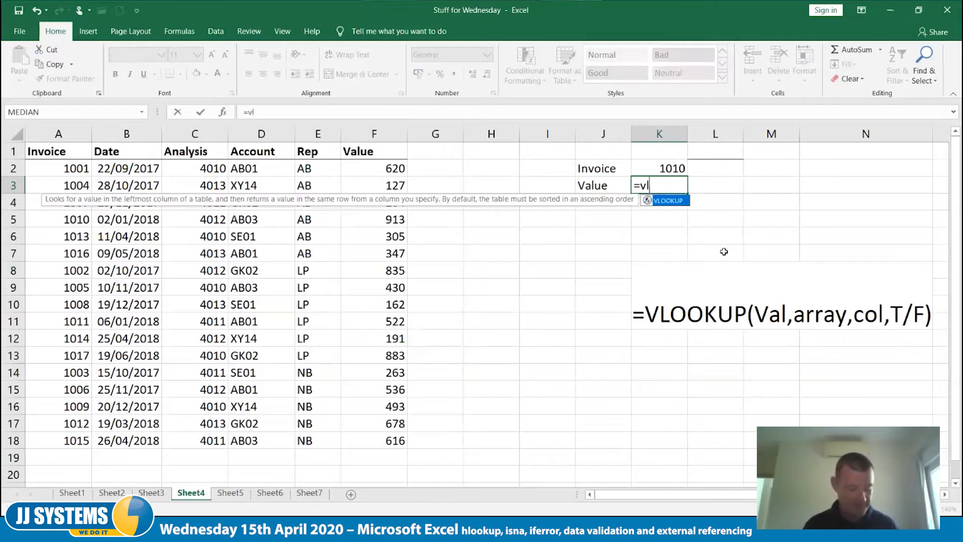
{"action": "key", "text": "Tab"}
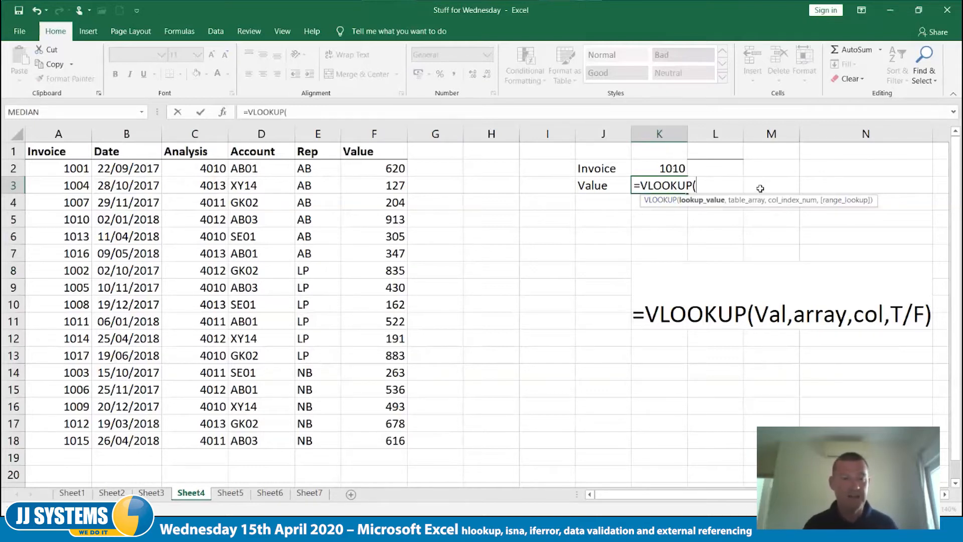
{"action": "type", "text": "k2"}
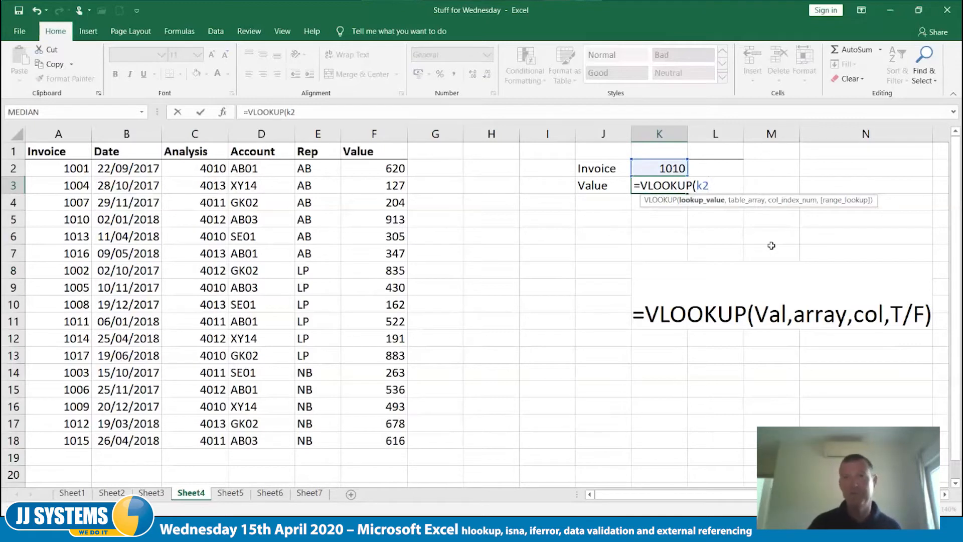
{"action": "type", "text": ","}
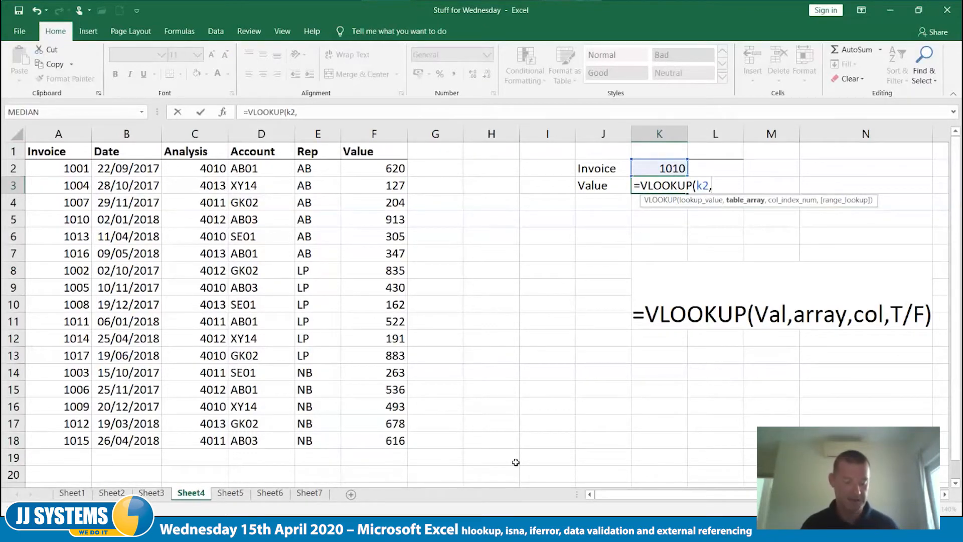
{"action": "type", "text": "a1"}
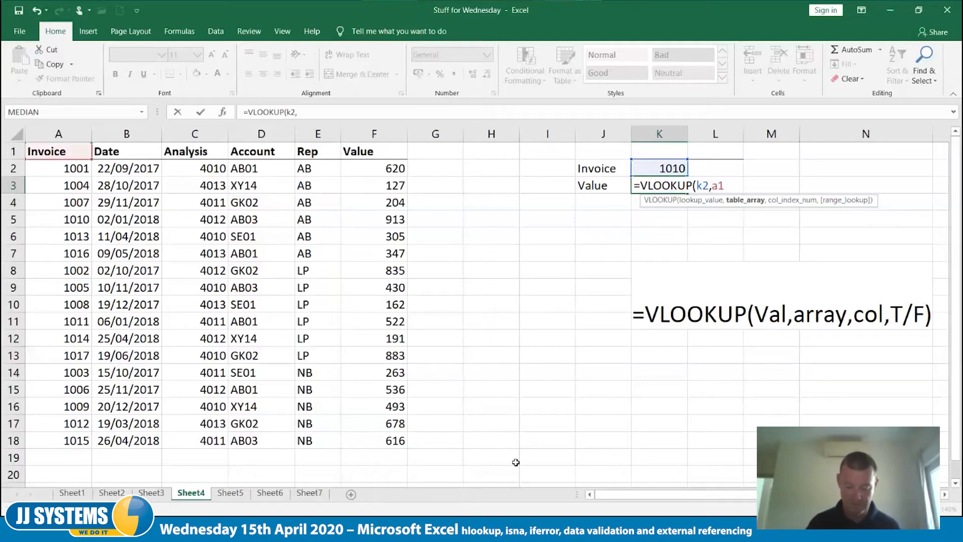
{"action": "type", "text": ":f"}
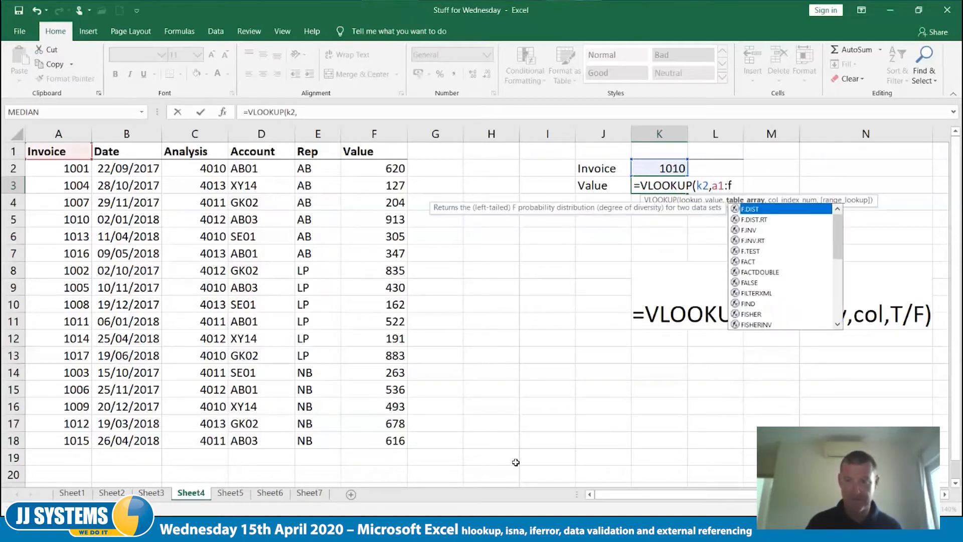
{"action": "type", "text": "18"}
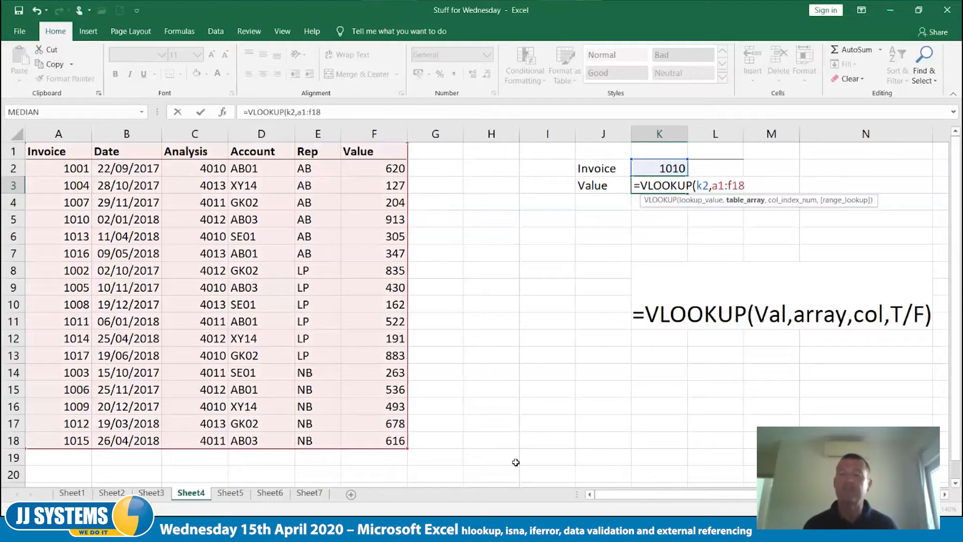
Complete the VLOOKUP in K3 with column index 6 and FALSE for an exact match
{"action": "type", "text": ","}
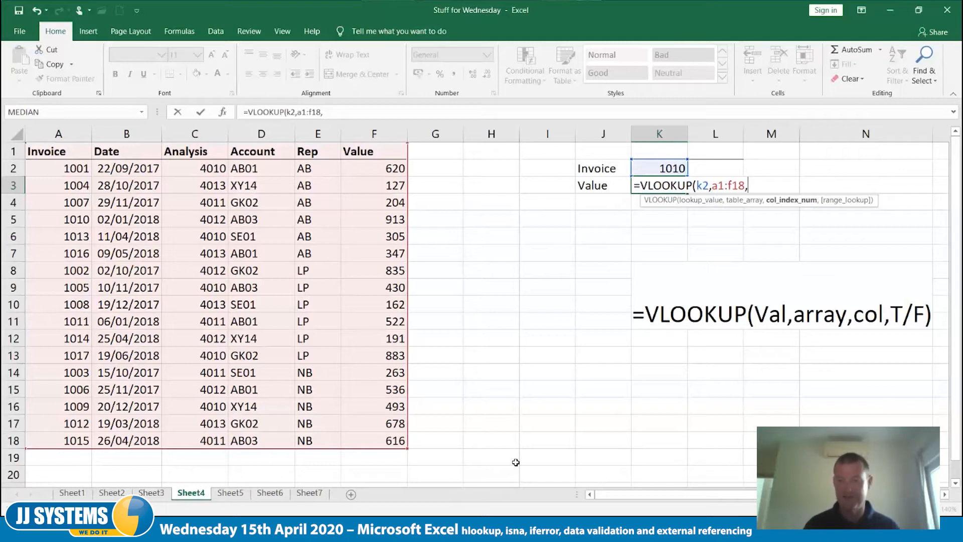
{"action": "type", "text": "6"}
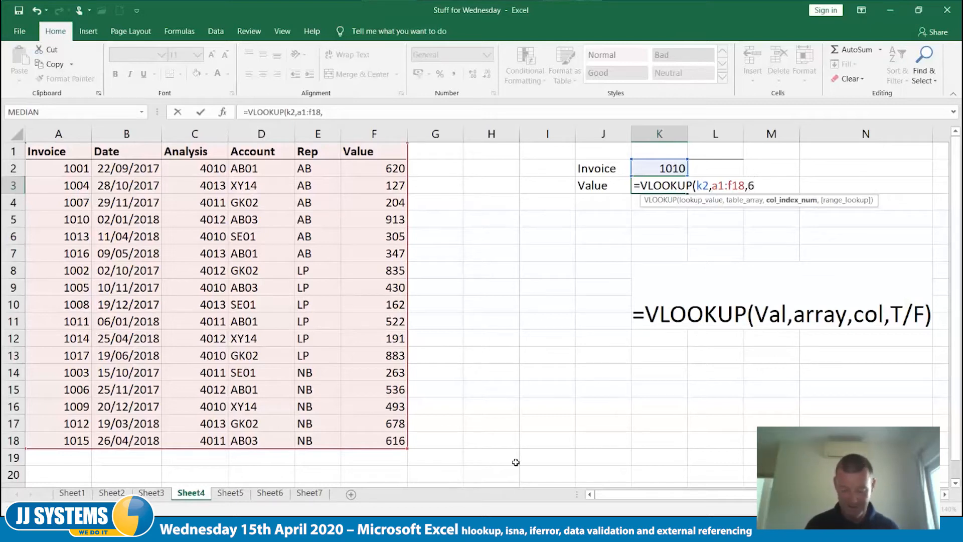
{"action": "type", "text": ","}
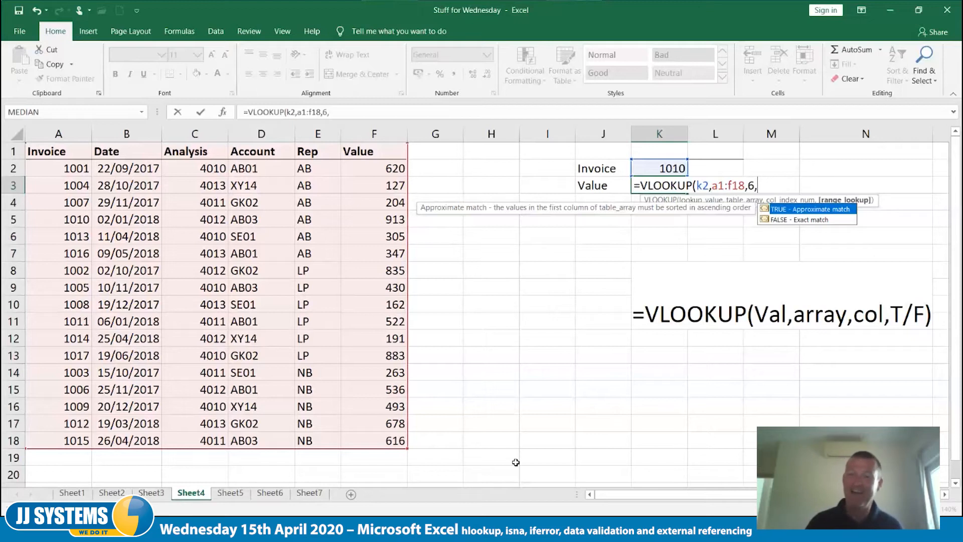
{"action": "key", "text": "Down"}
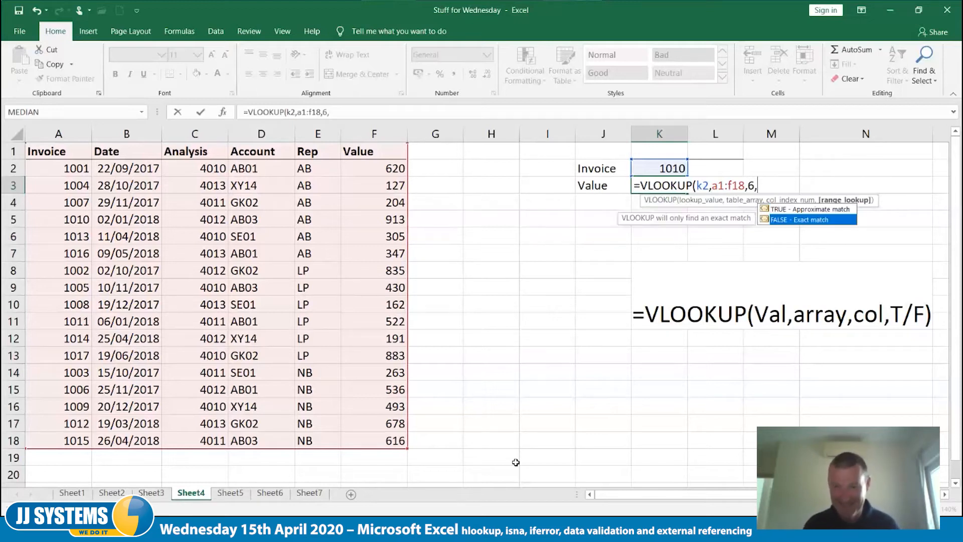
{"action": "key", "text": "Tab"}
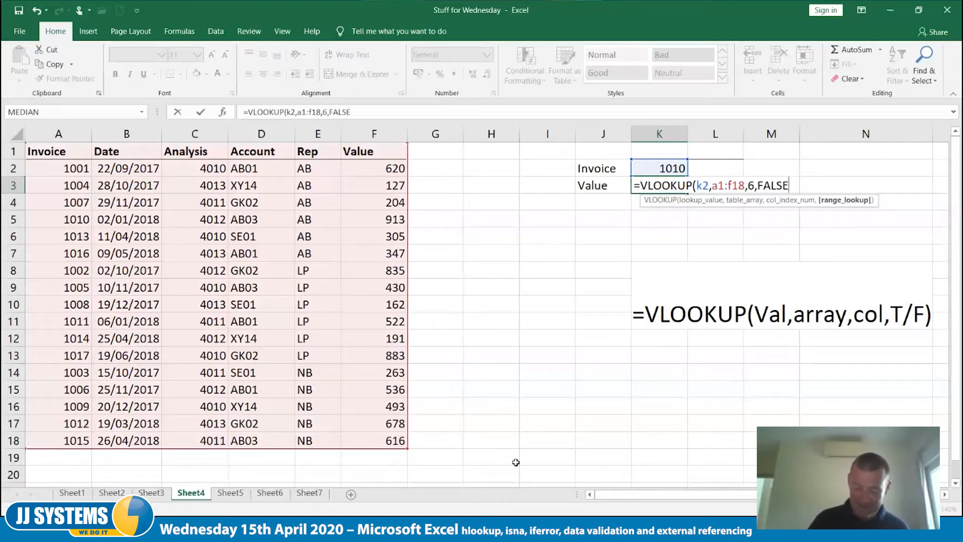
{"action": "type", "text": ")"}
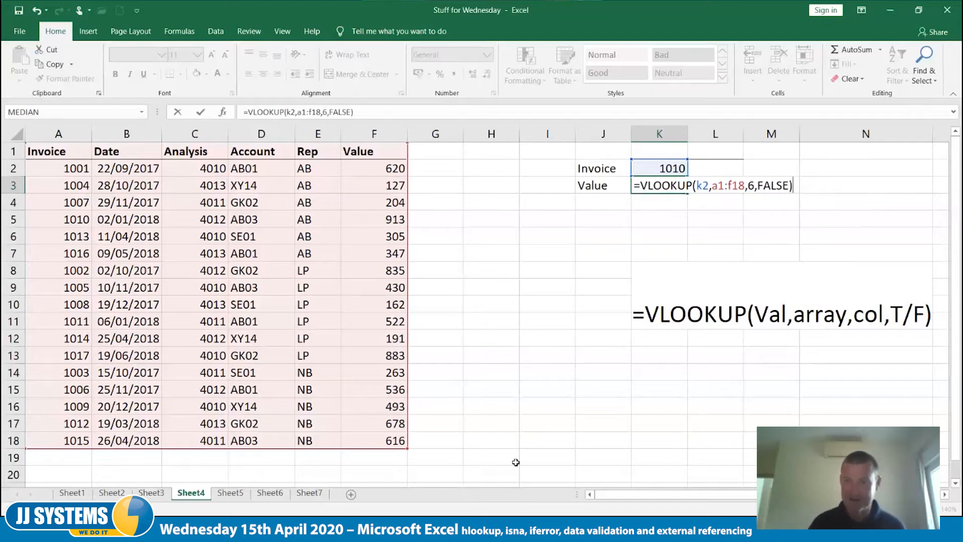
{"action": "key", "text": "Tab"}
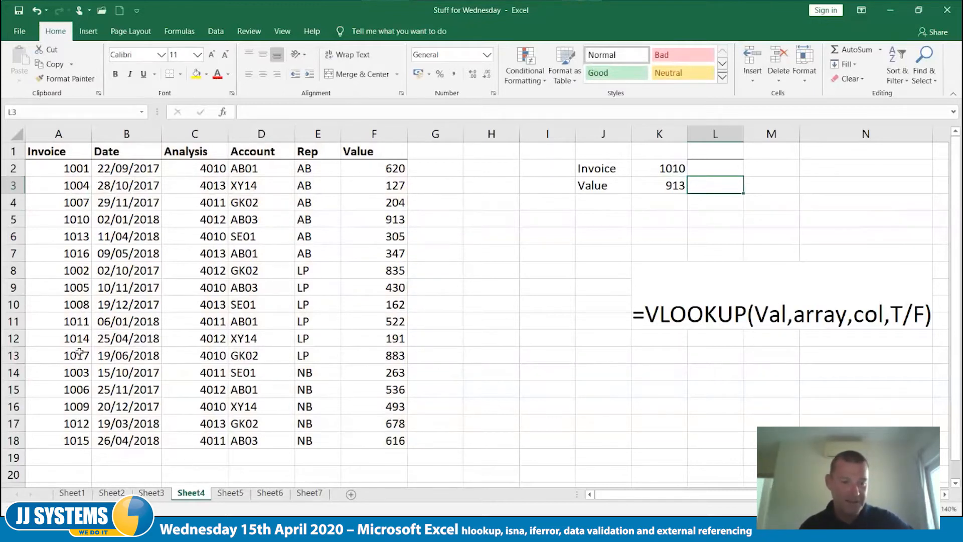
Check the looked-up value against the invoice table, and set the invoice in cell K2 to 1012
{"action": "left_click", "coordinate": [385, 220]}
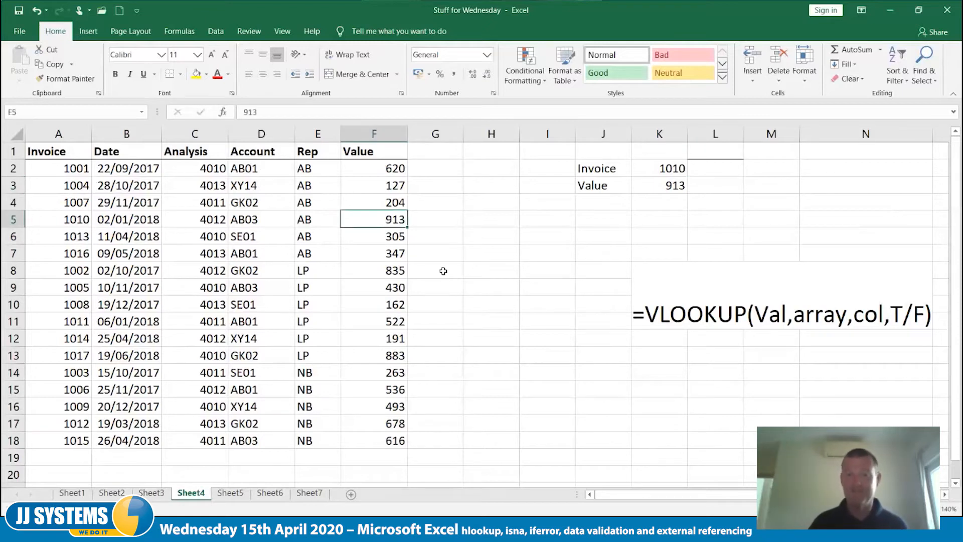
{"action": "left_click", "coordinate": [678, 169]}
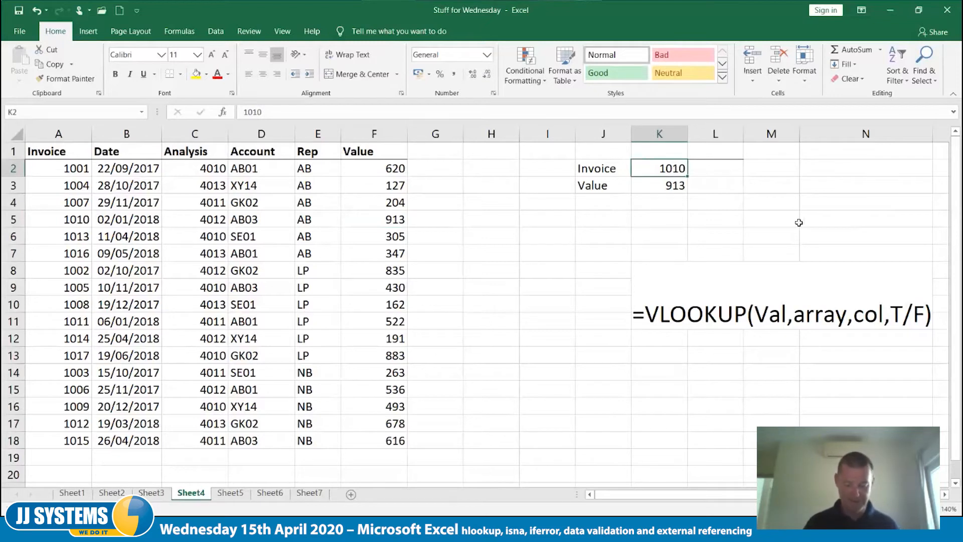
{"action": "type", "text": "1012"}
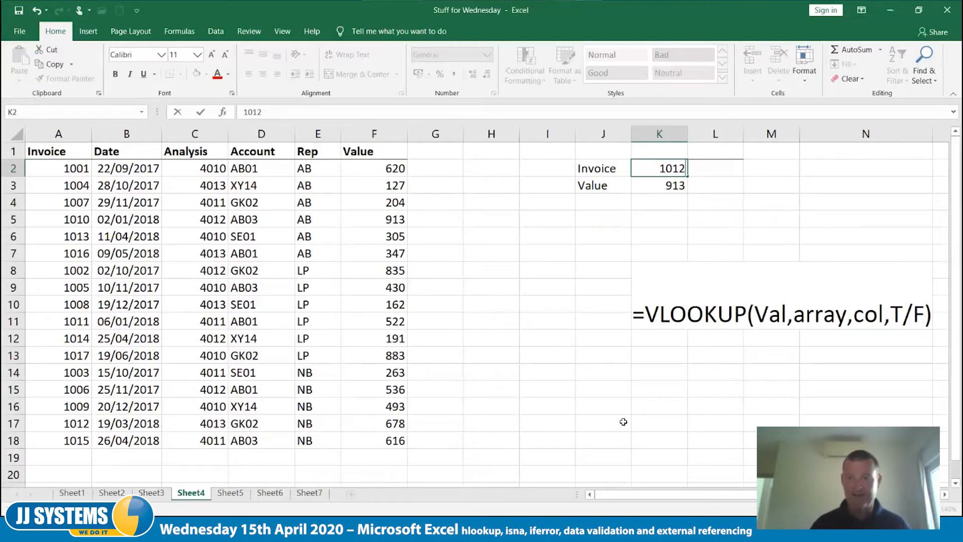
{"action": "key", "text": "Tab"}
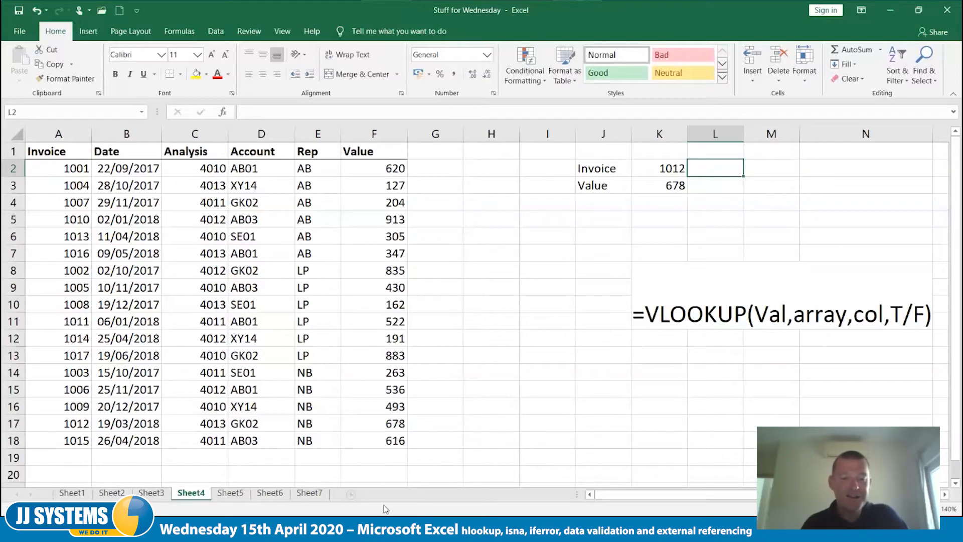
Add a new worksheet after Sheet7 and rename it Codes
{"action": "left_click", "coordinate": [351, 495]}
{"action": "mouse_move", "coordinate": [369, 496]}
{"action": "left_mouse_down"}
{"action": "mouse_move", "coordinate": [232, 501]}
{"action": "mouse_move", "coordinate": [387, 497]}
{"action": "left_mouse_up"}
{"action": "double_click", "coordinate": [361, 495]}
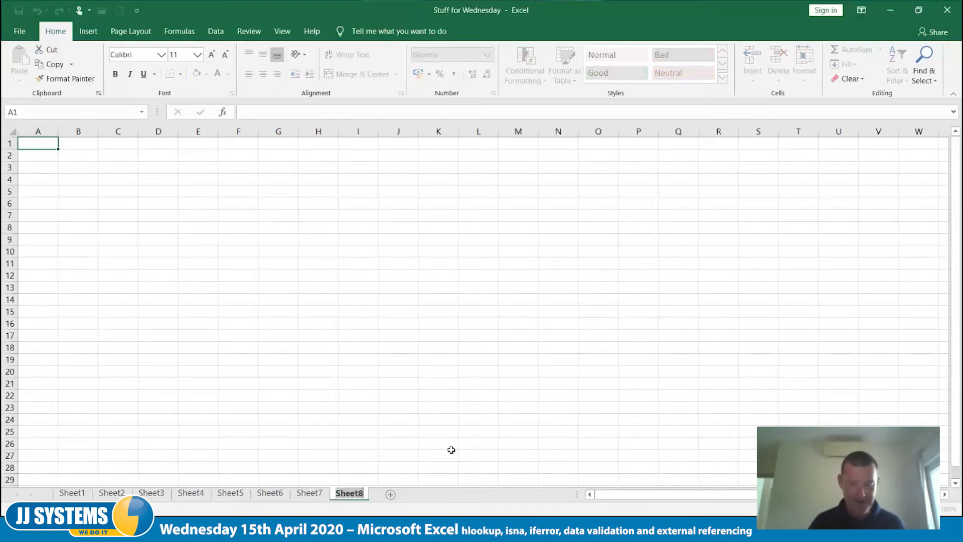
{"action": "type", "text": "C"}
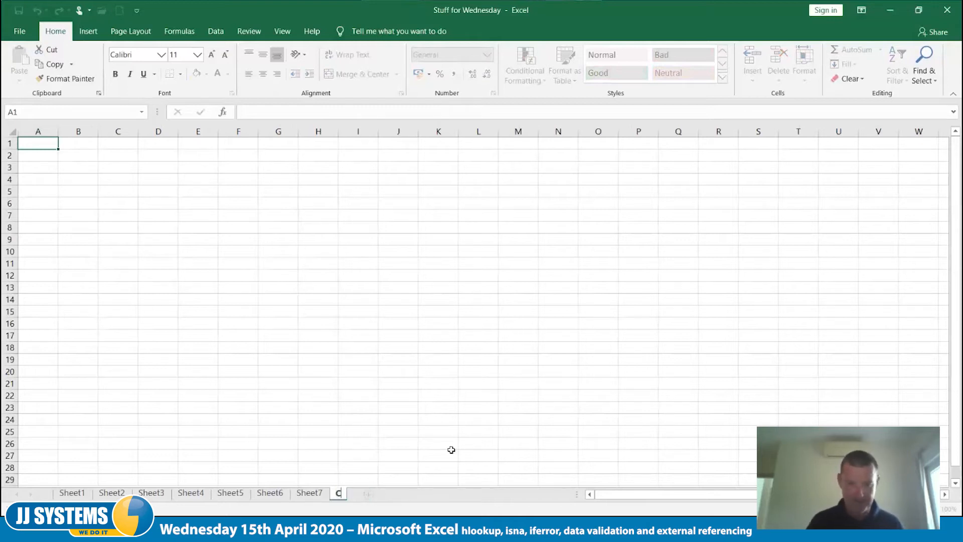
{"action": "type", "text": "odes"}
{"action": "key", "text": "Return"}
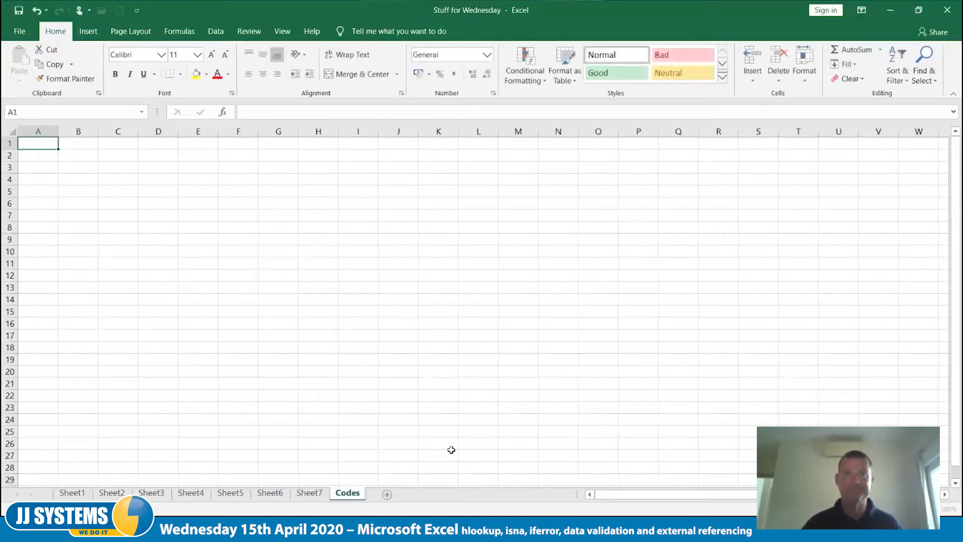
Check the analysis codes on Sheet4 and enter the first code, 4010, in cell A2 of the Codes sheet
{"action": "left_click", "coordinate": [192, 493]}
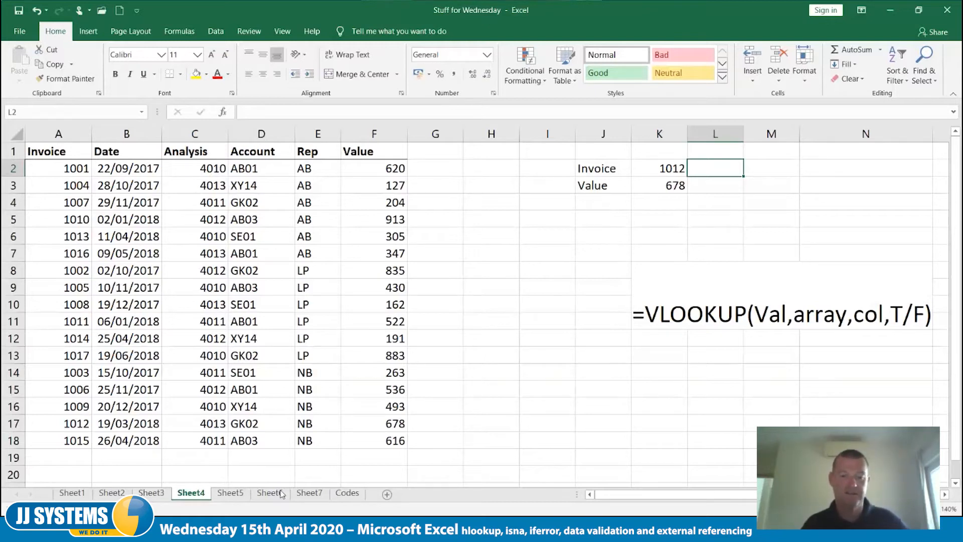
{"action": "left_click", "coordinate": [354, 495]}
{"action": "left_click", "coordinate": [45, 155]}
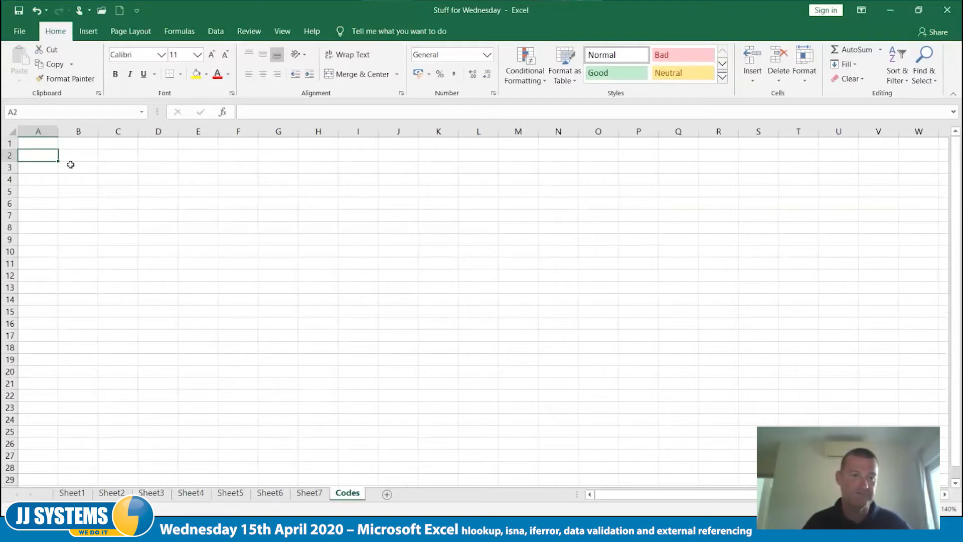
{"action": "type", "text": "4010"}
{"action": "key", "text": "Tab"}
Fill the code in A2 down to A5 as an increasing series from 4010 to 4013
{"action": "left_click", "coordinate": [44, 153]}
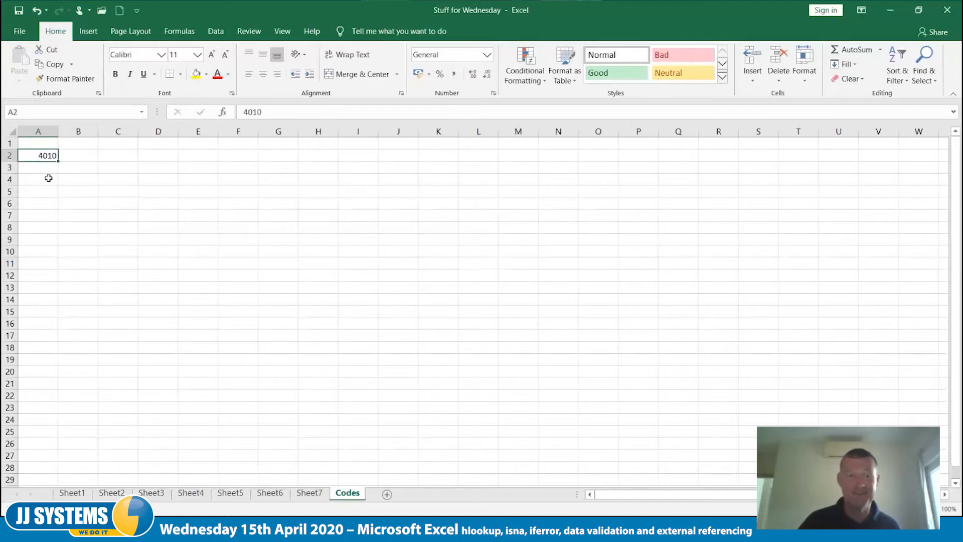
{"action": "left_click_drag", "start_coordinate": [60, 163], "coordinate": [57, 196]}
{"action": "key", "text": "ctrl+z"}
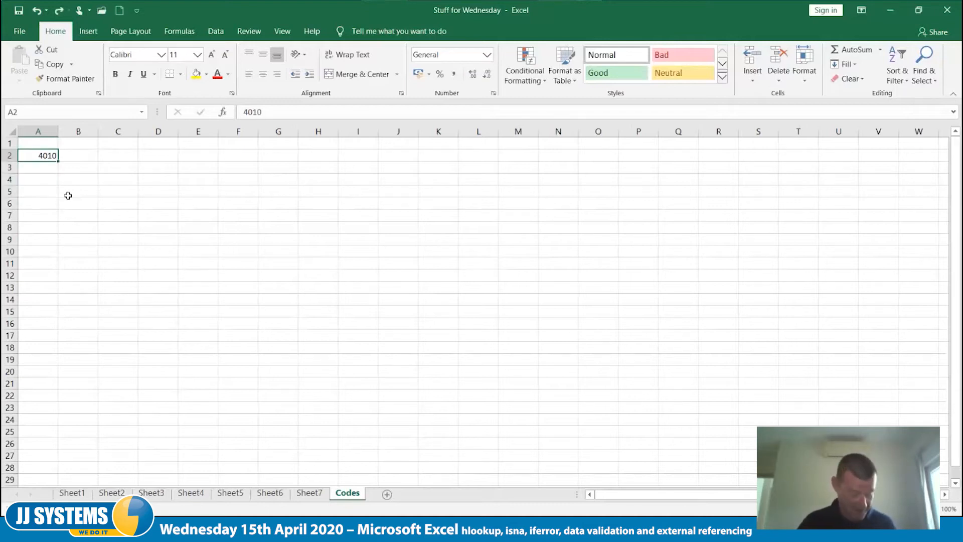
{"action": "scroll", "coordinate": [68, 195], "scroll_direction": "up", "scroll_amount": 4}
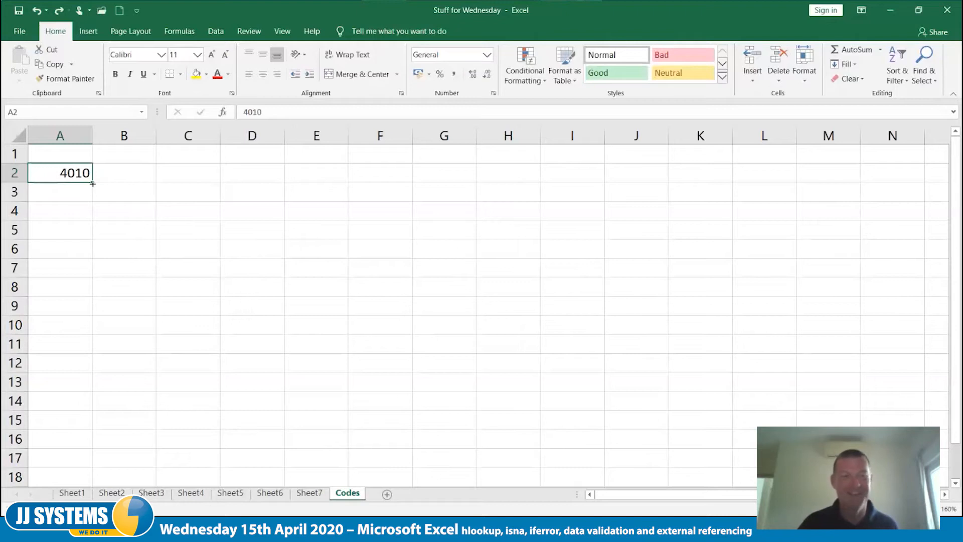
{"action": "left_click_drag", "start_coordinate": [93, 184], "coordinate": [92, 232]}
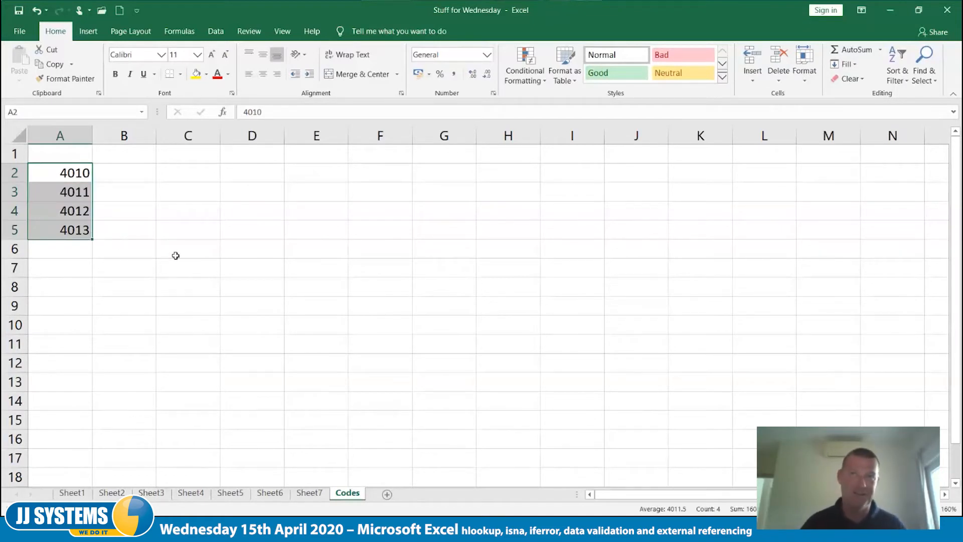
Enter the headings Code in cell A1 and Details in cell B1
{"action": "left_click", "coordinate": [84, 159]}
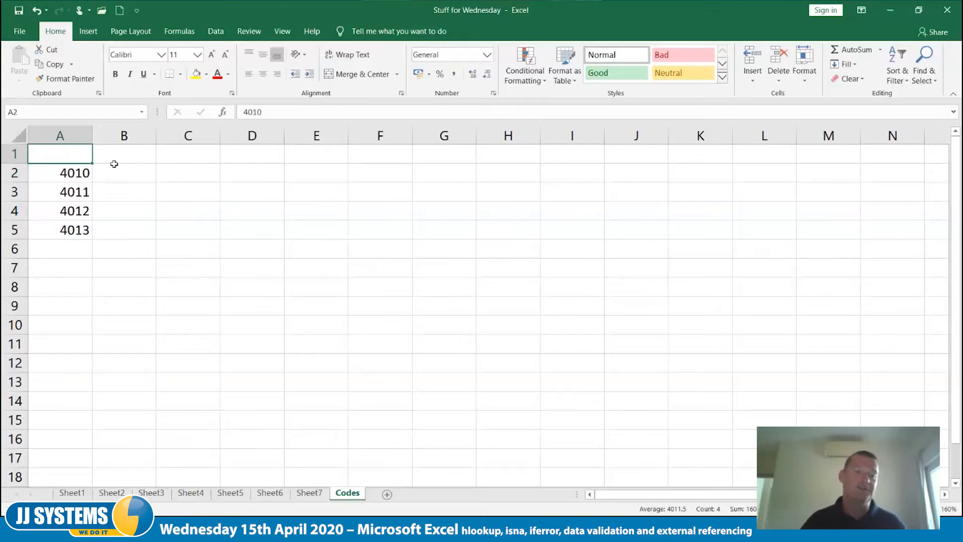
{"action": "type", "text": "Code"}
{"action": "key", "text": "Tab"}
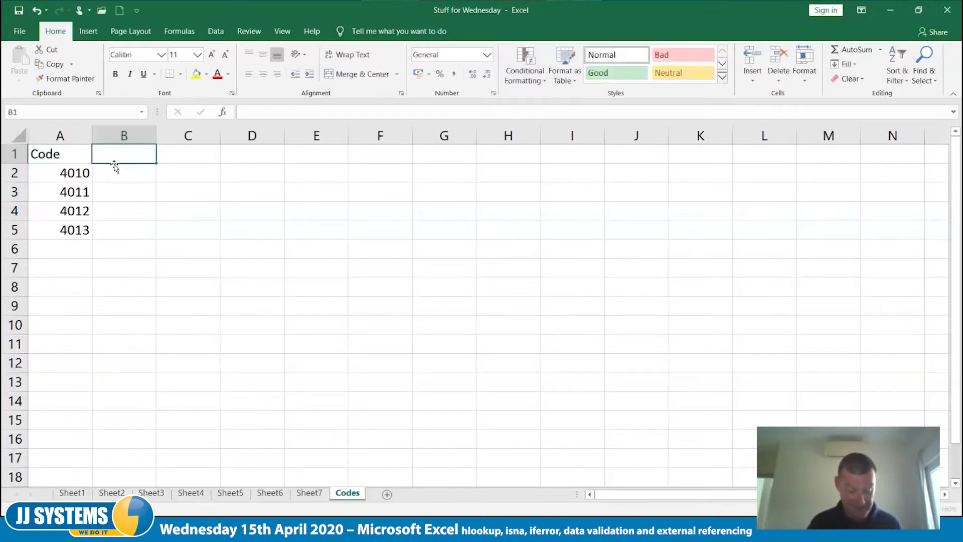
{"action": "type", "text": "Details"}
{"action": "key", "text": "Tab"}
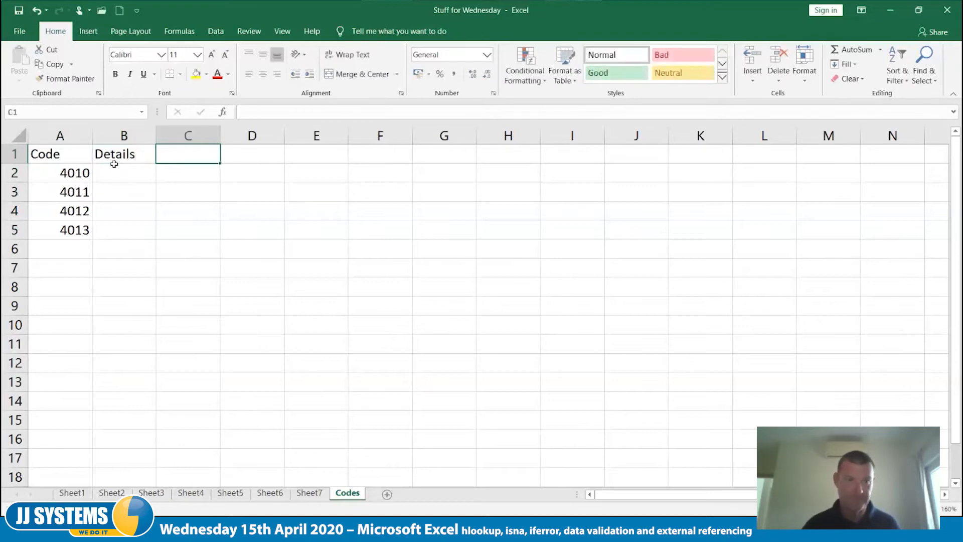
Enter Books in cell B2 as the details for code 4010
{"action": "left_click", "coordinate": [116, 173]}
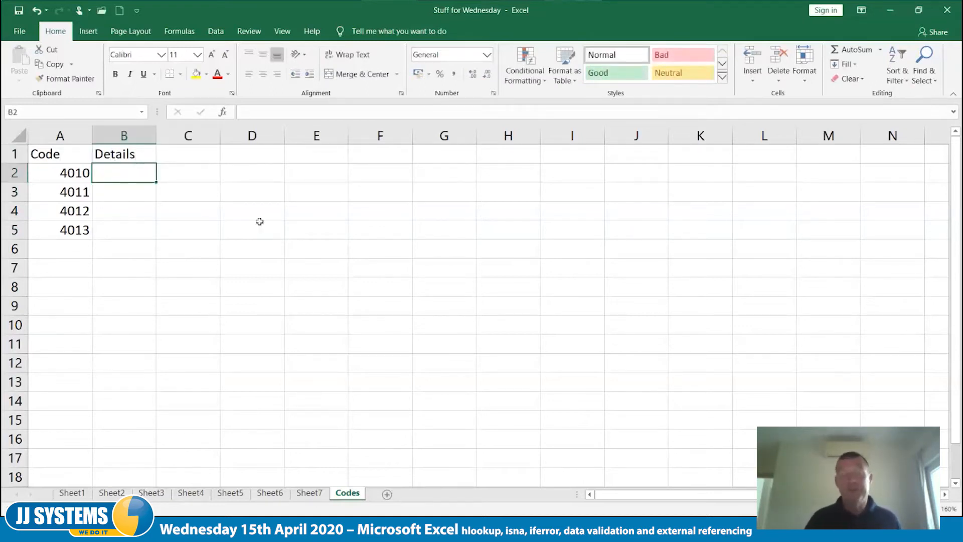
{"action": "type", "text": "Books"}
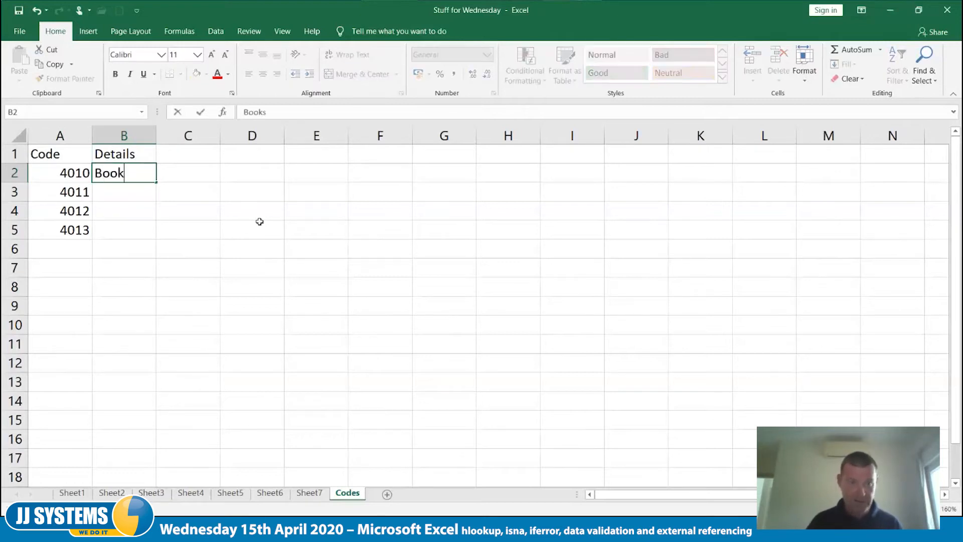
{"action": "key", "text": "Return"}
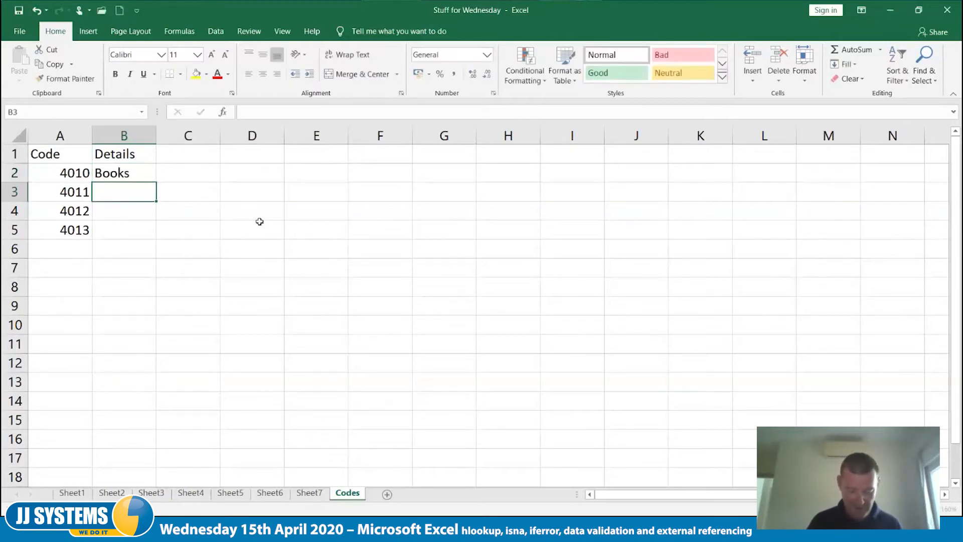
Enter Phones, TVs and PCs in cells B3 to B5 as the details for codes 4011, 4012 and 4013
{"action": "type", "text": "Phones"}
{"action": "key", "text": "Return"}
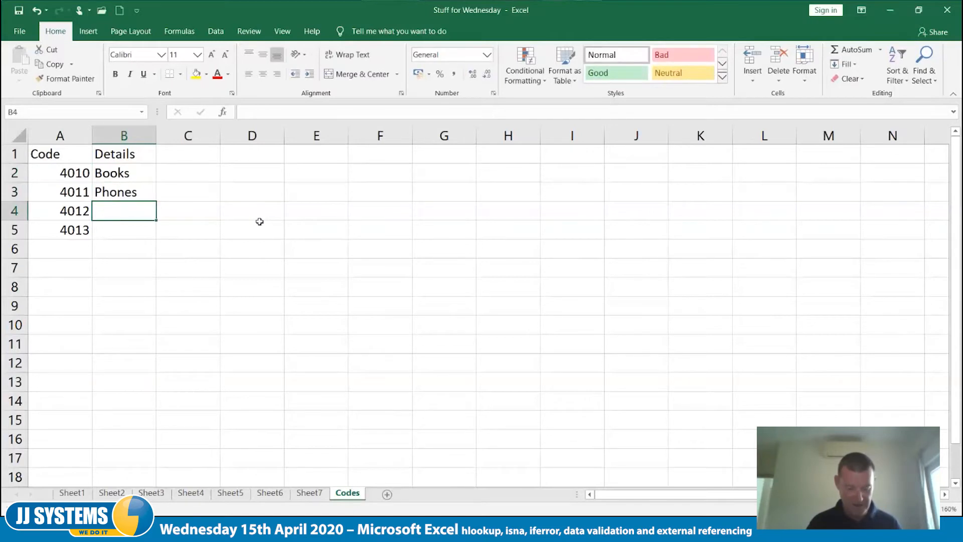
{"action": "type", "text": "TVs"}
{"action": "key", "text": "Return"}
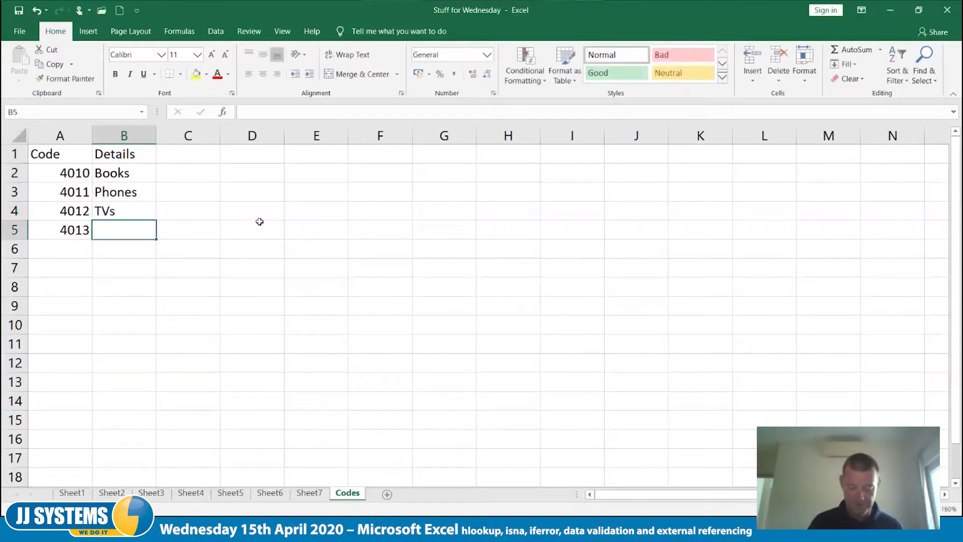
{"action": "type", "text": "PCs"}
{"action": "key", "text": "Tab"}
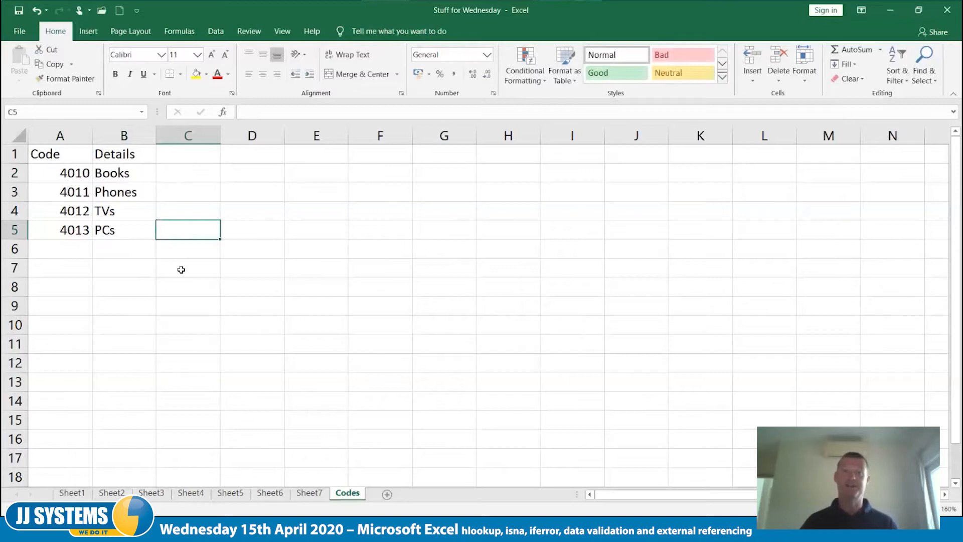
Rename Sheet4 as Invoices and move it directly before the Codes sheet
{"action": "left_click", "coordinate": [191, 493]}
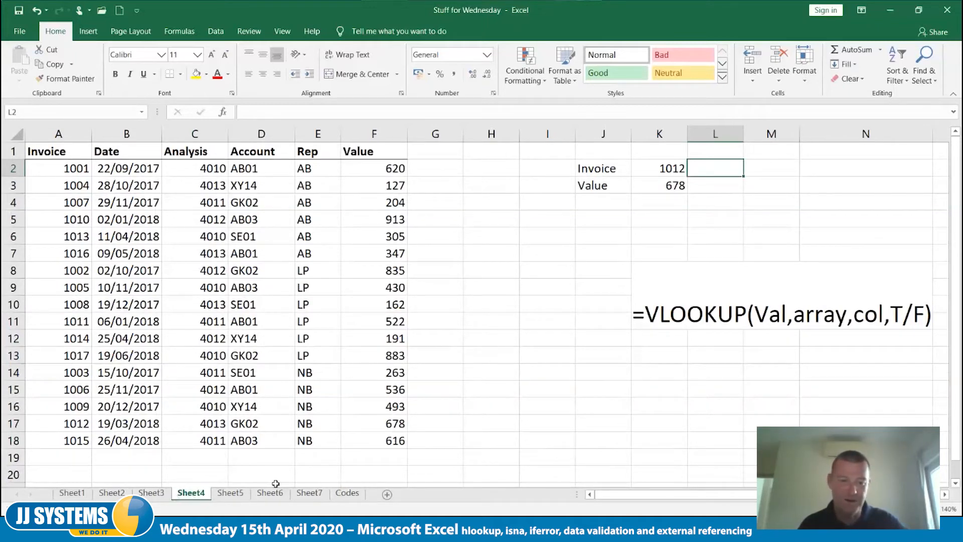
{"action": "double_click", "coordinate": [193, 496]}
{"action": "key", "text": "BackSpace"}
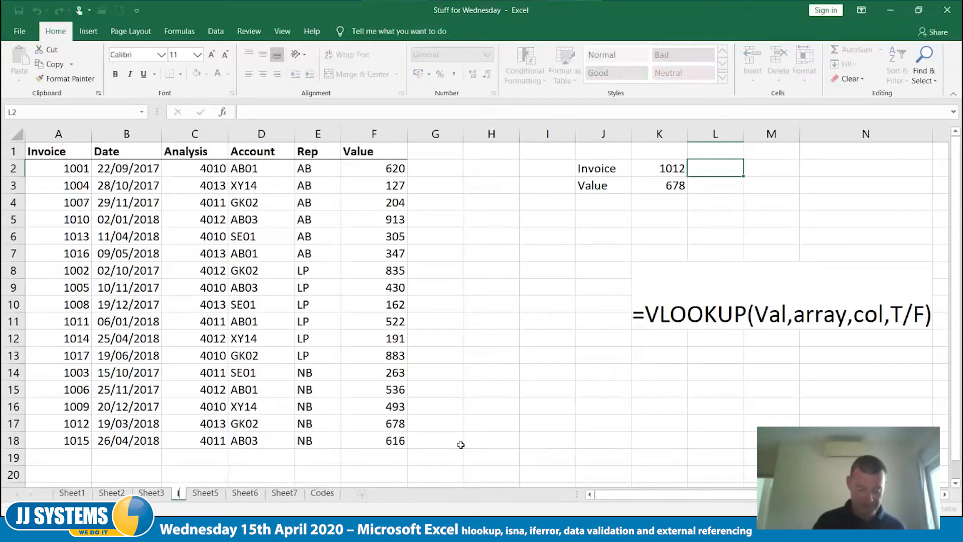
{"action": "type", "text": "Invoices"}
{"action": "key", "text": "Return"}
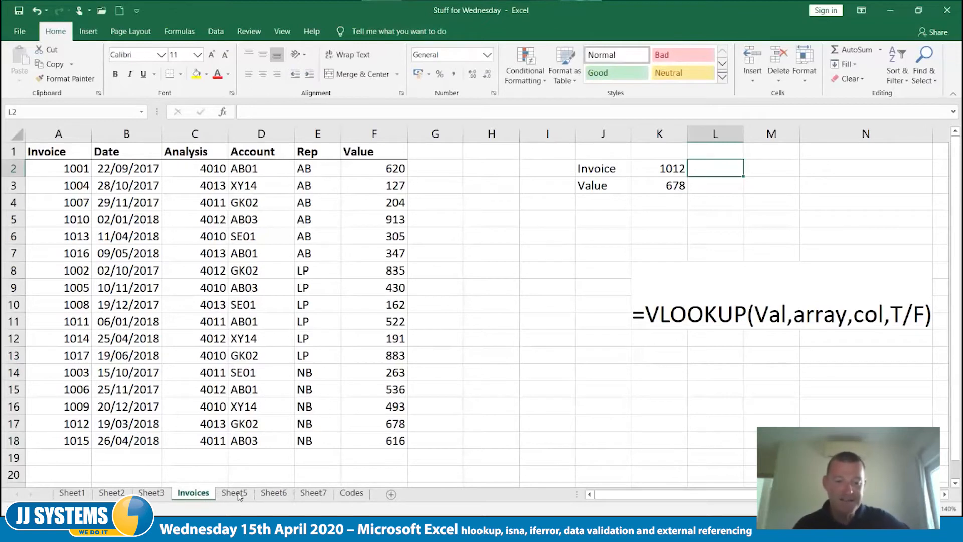
{"action": "left_click_drag", "start_coordinate": [340, 493], "coordinate": [341, 496]}
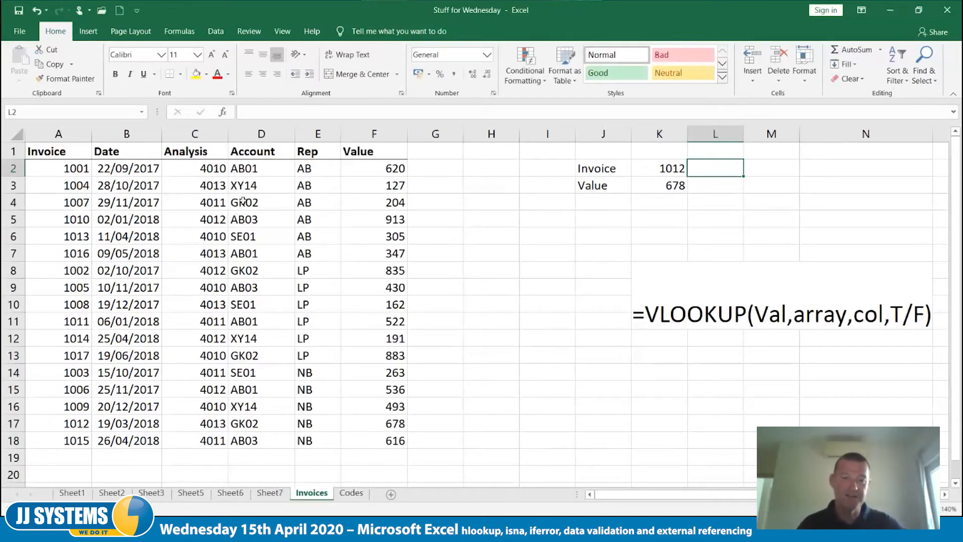
Add the heading Details in cell G1 of the Invoices sheet and widen column G slightly
{"action": "left_click", "coordinate": [440, 151]}
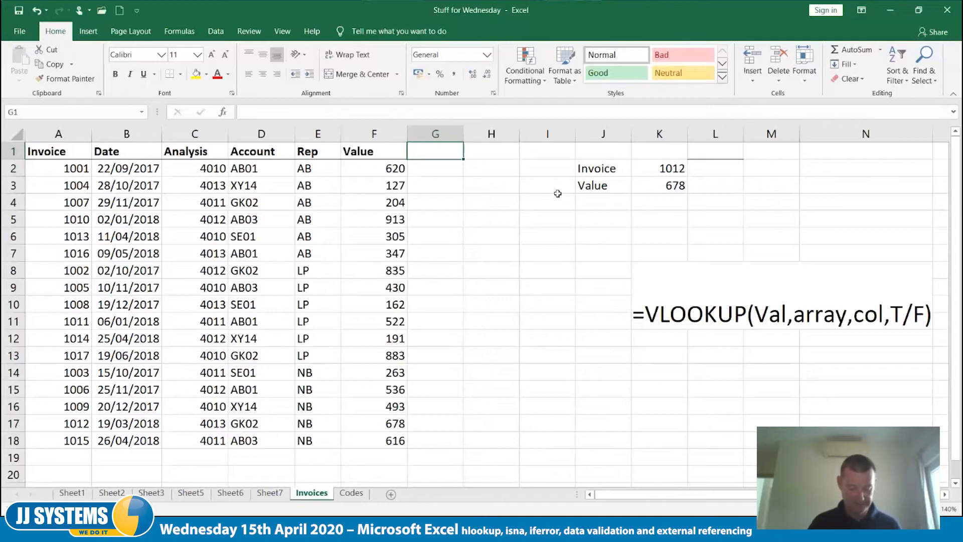
{"action": "type", "text": "Details"}
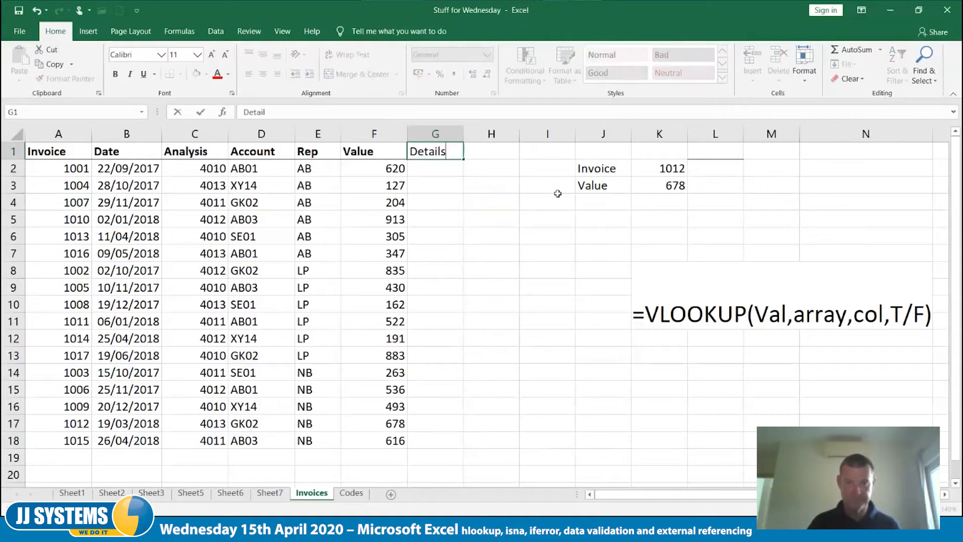
{"action": "key", "text": "Tab"}
{"action": "key", "text": "Down"}
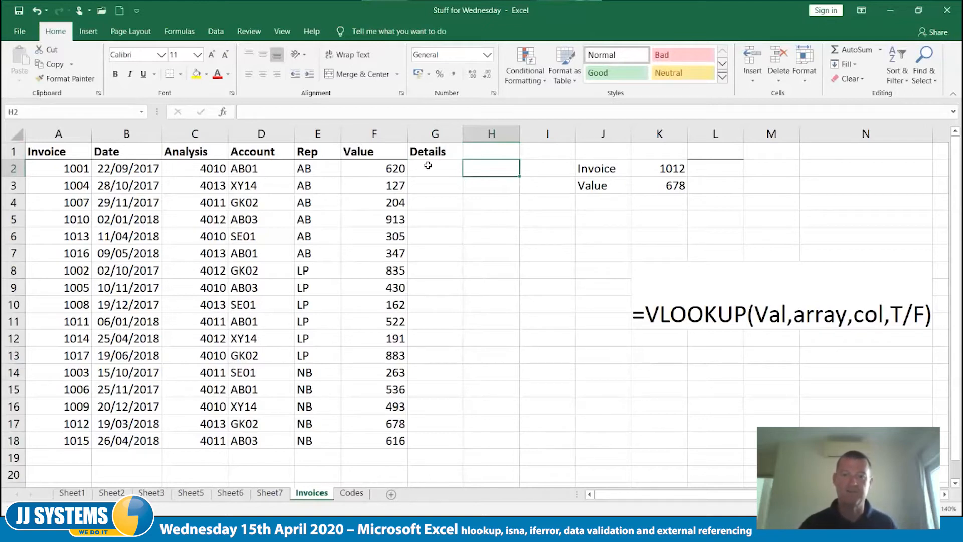
{"action": "left_click_drag", "start_coordinate": [464, 134], "coordinate": [478, 133]}
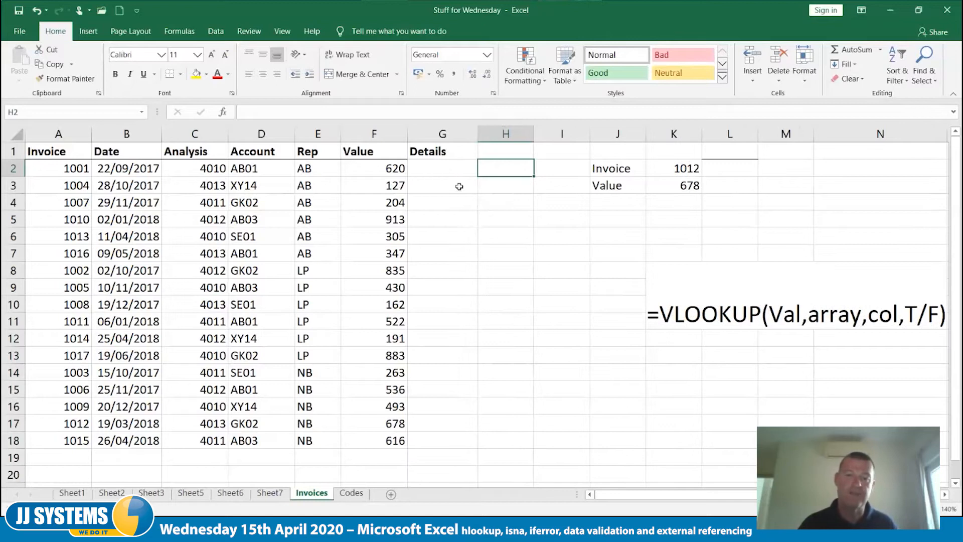
Begin a VLOOKUP formula in cell G2 with C2 as the lookup value and columns A:B of the Codes sheet as the table array
{"action": "key", "text": "Left"}
{"action": "type", "text": "=vl"}
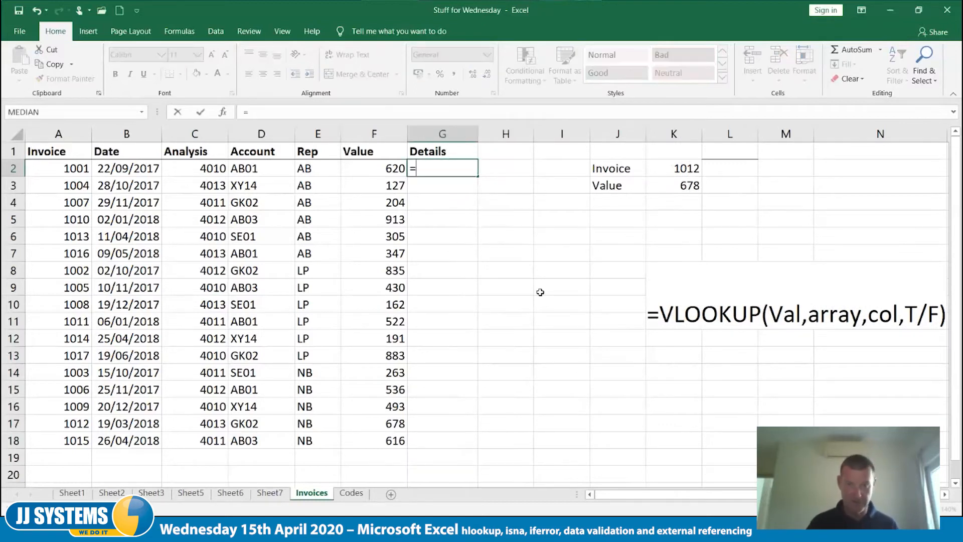
{"action": "key", "text": "Tab"}
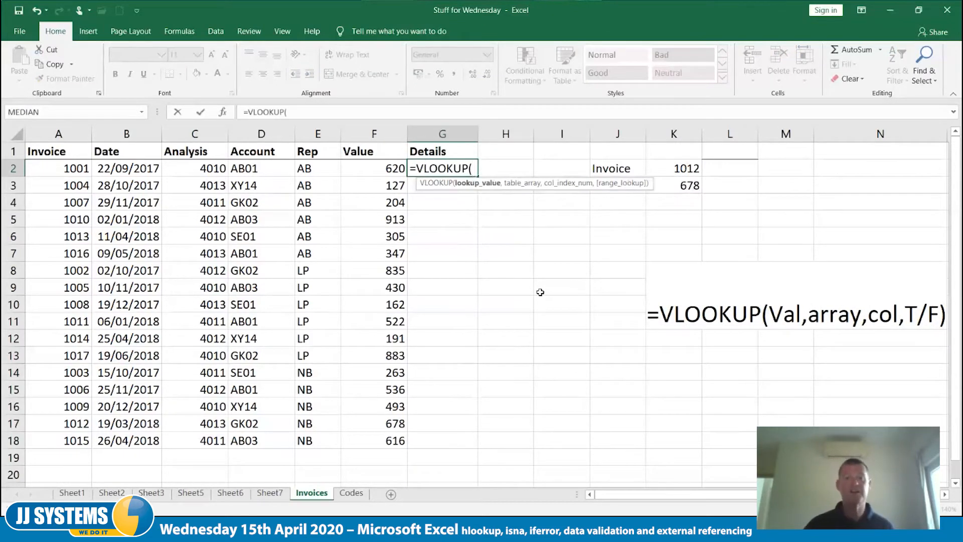
{"action": "left_click", "coordinate": [213, 167]}
{"action": "type", "text": ","}
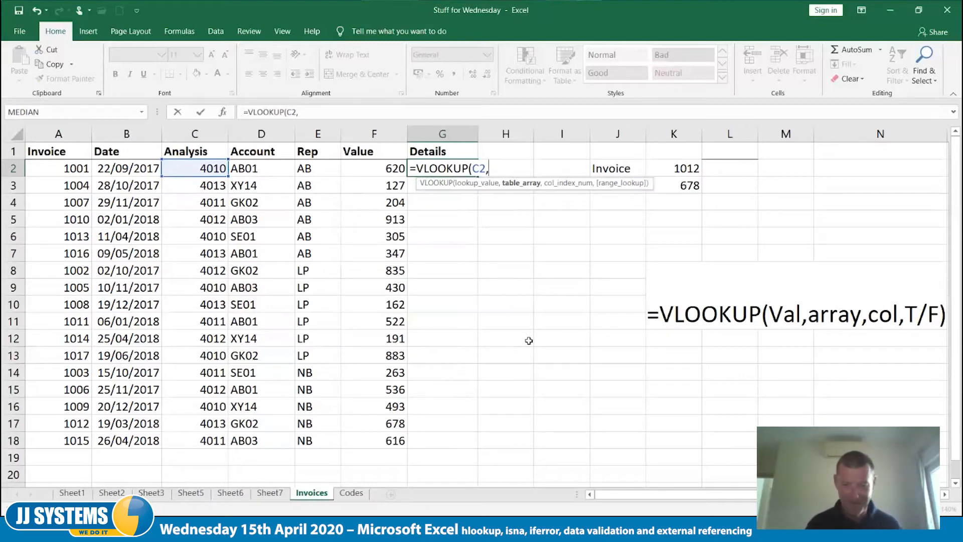
{"action": "type", "text": "co"}
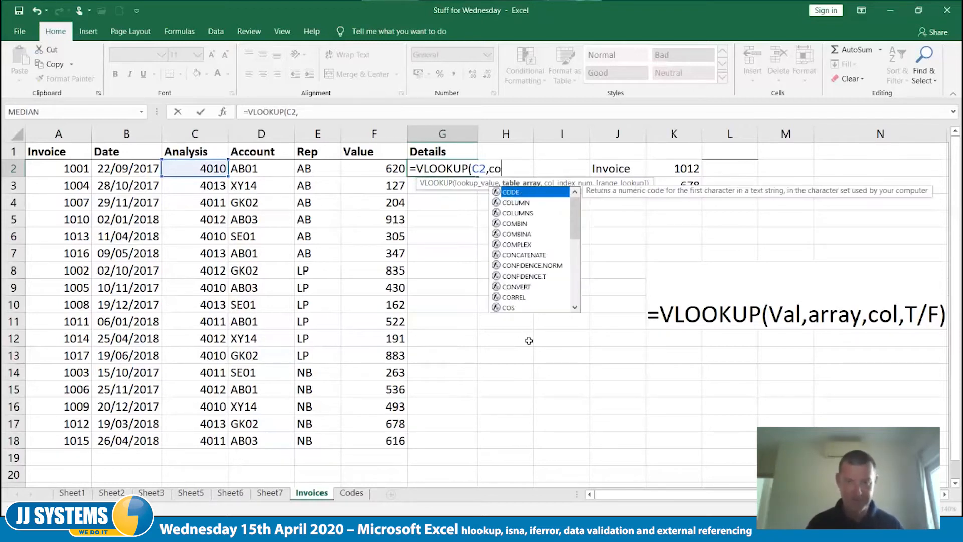
{"action": "type", "text": "des!"}
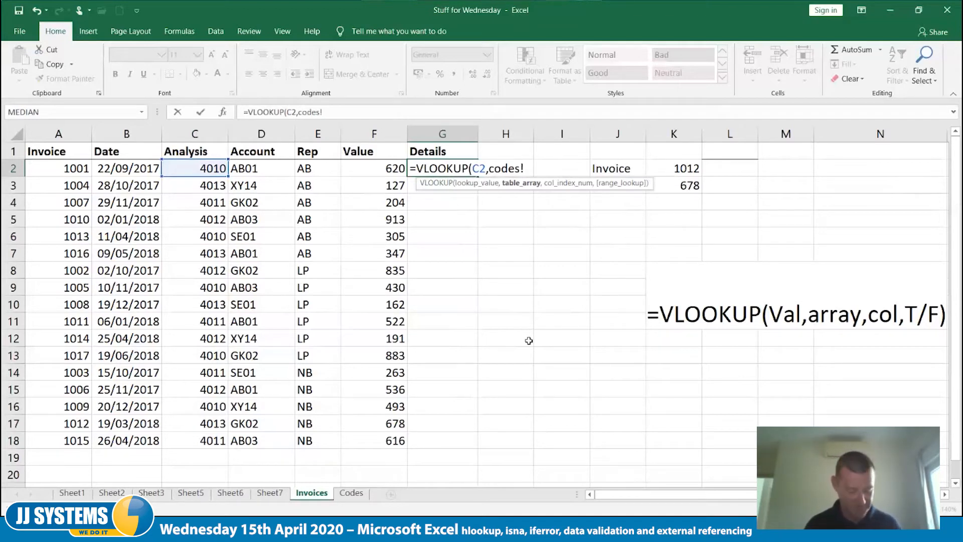
{"action": "type", "text": "a"}
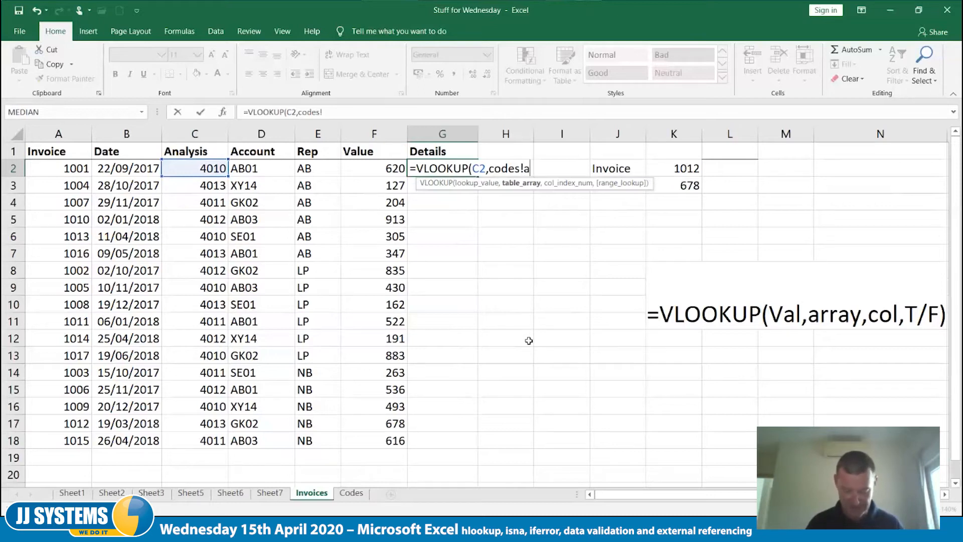
{"action": "type", "text": ":b"}
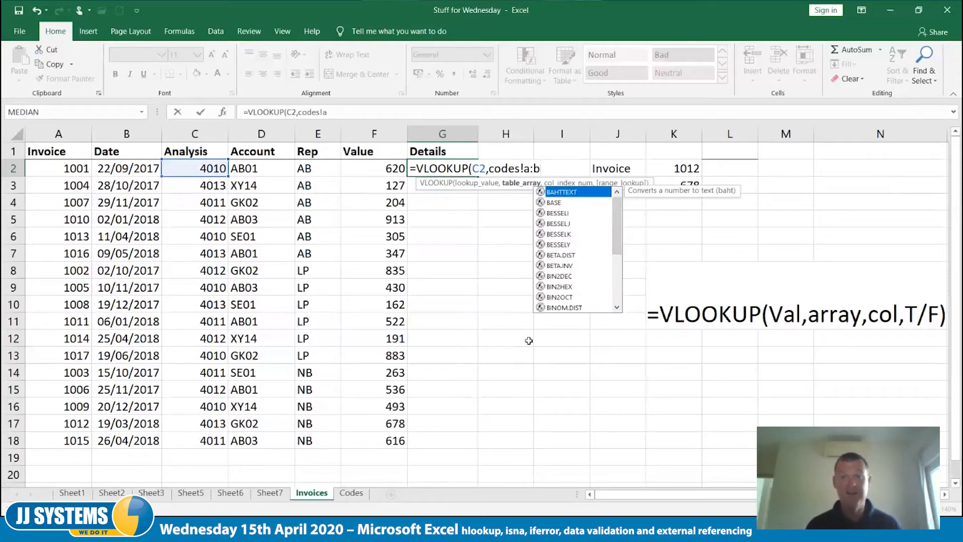
{"action": "type", "text": ","}
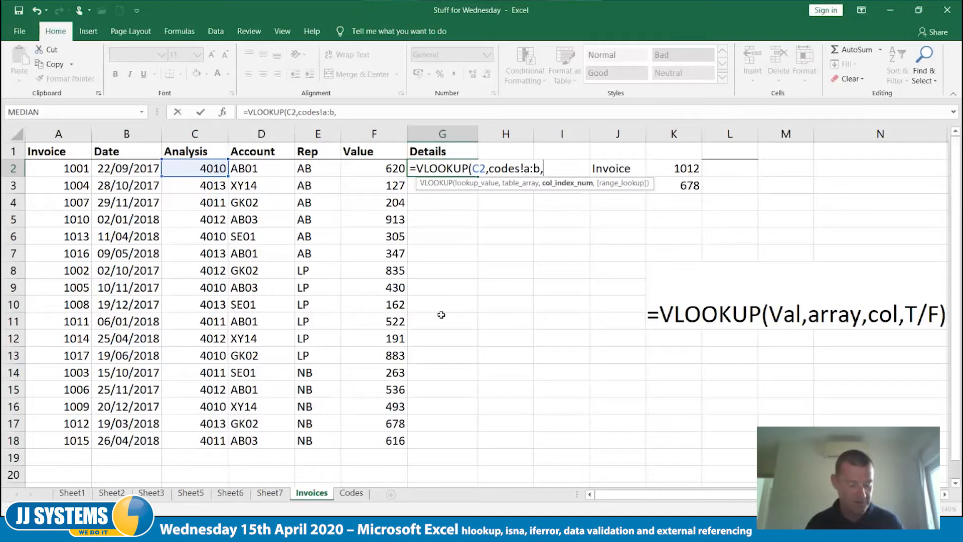
Complete the VLOOKUP formula in G2 with column index 2 and FALSE for an exact match
{"action": "type", "text": "2"}
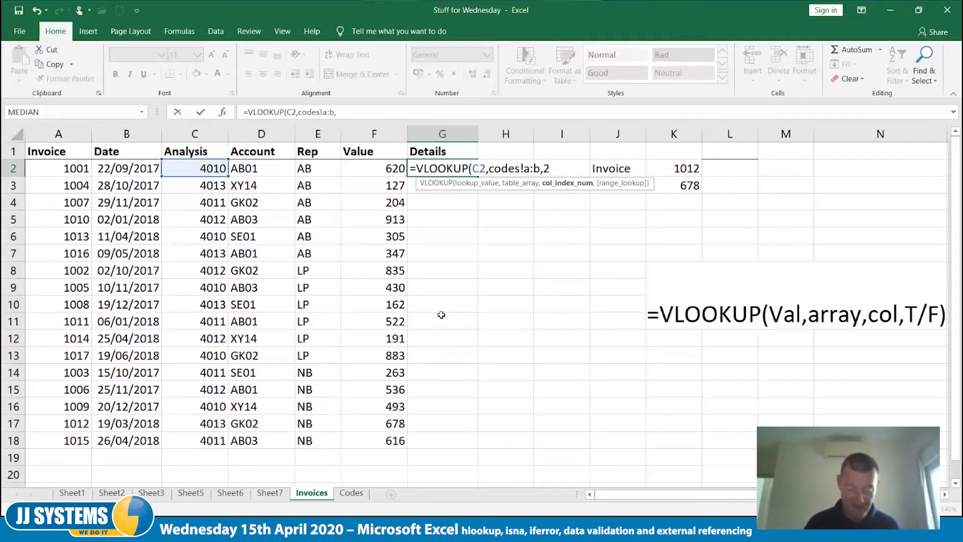
{"action": "type", "text": ","}
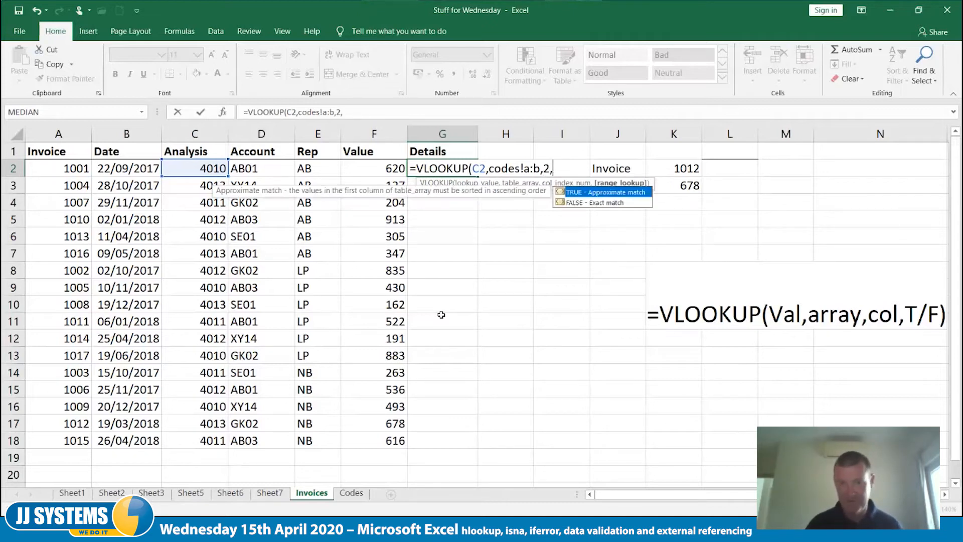
{"action": "key", "text": "Down"}
{"action": "key", "text": "Tab"}
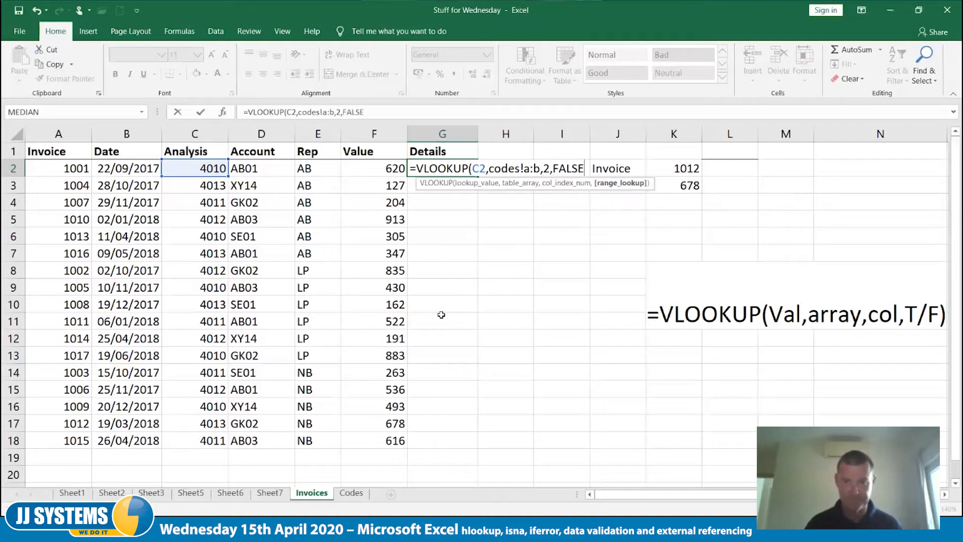
{"action": "type", "text": ")"}
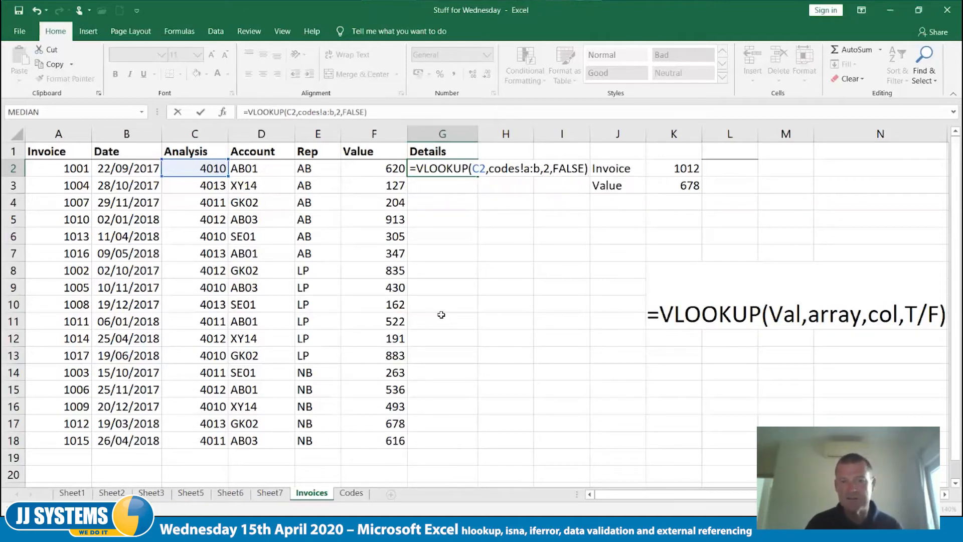
{"action": "key", "text": "Tab"}
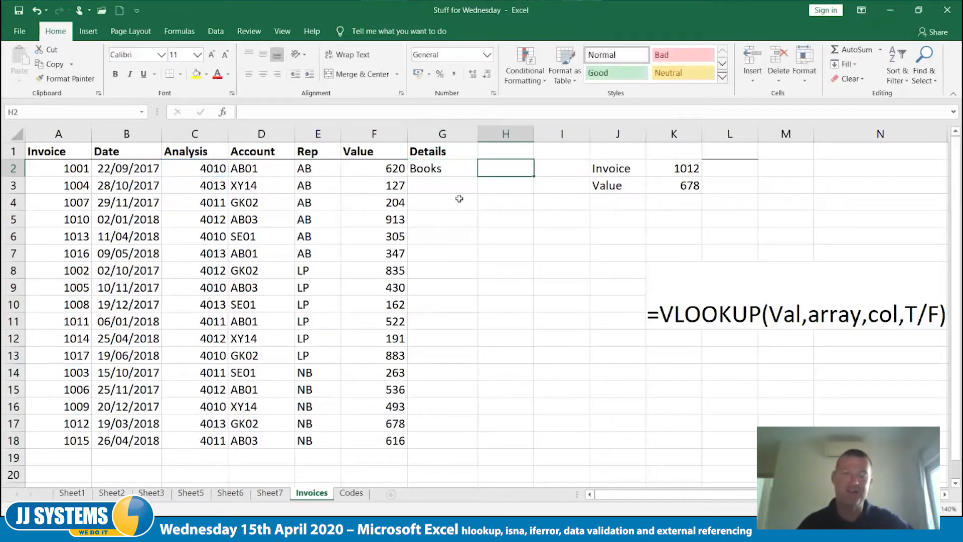
Try filling the VLOOKUP formula from G2 down one row to G3, and clear G3 again
{"action": "left_click", "coordinate": [438, 167]}
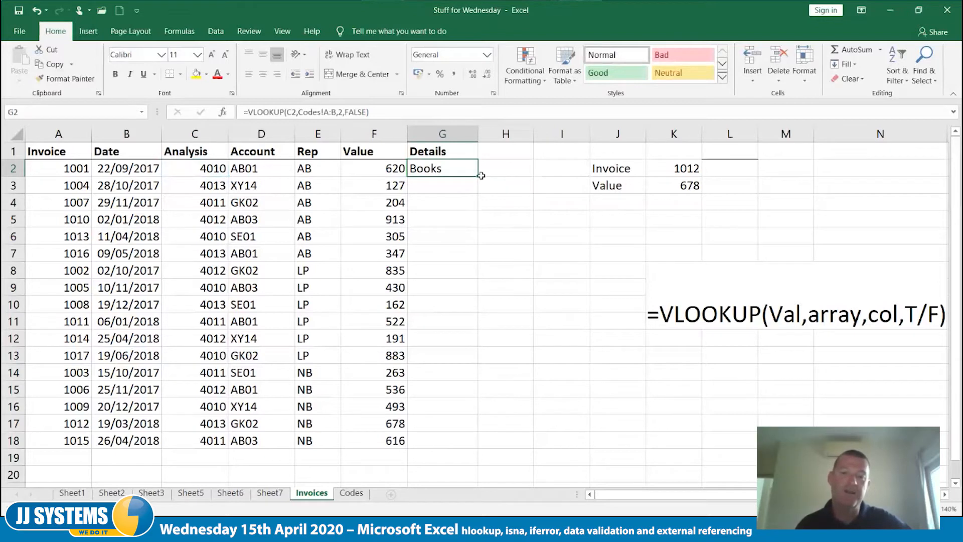
{"action": "left_click_drag", "start_coordinate": [477, 177], "coordinate": [478, 193]}
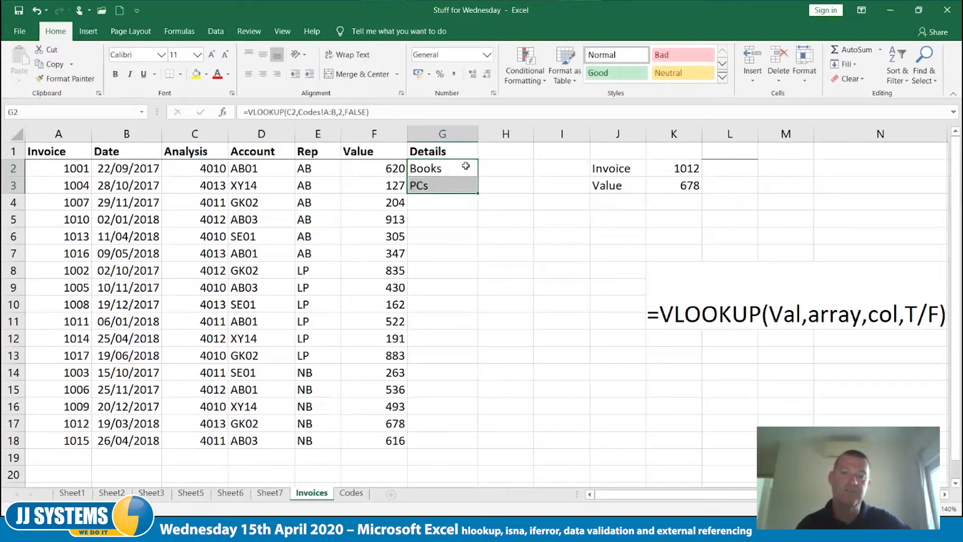
{"action": "left_click", "coordinate": [466, 169]}
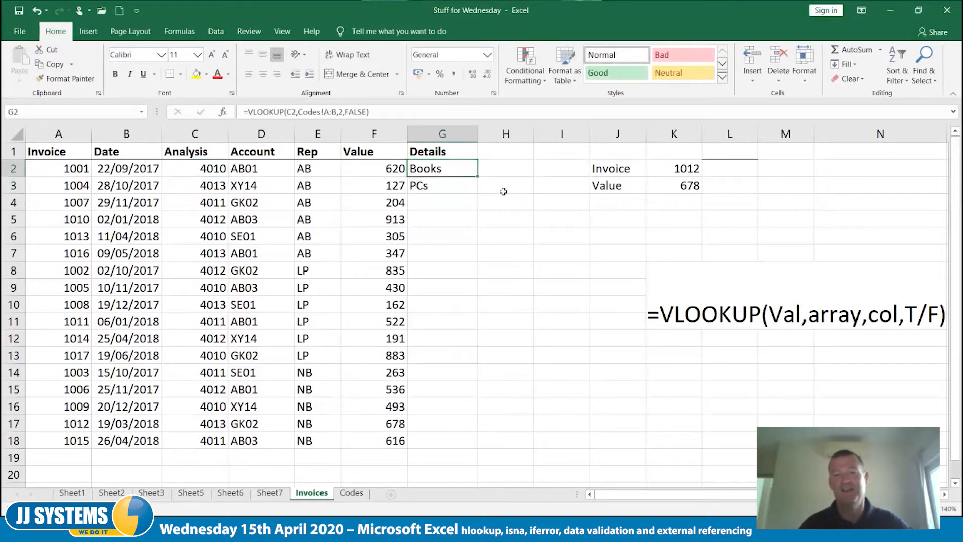
{"action": "left_click_drag", "start_coordinate": [478, 177], "coordinate": [468, 187]}
{"action": "left_click", "coordinate": [465, 185]}
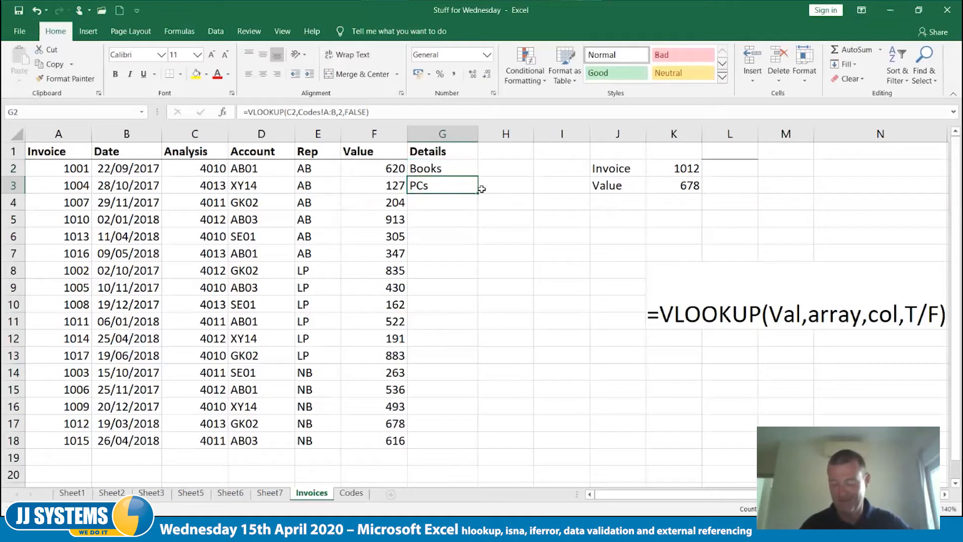
{"action": "key", "text": "Delete"}
Fill the VLOOKUP formula in G2 down the whole Details column to G18
{"action": "left_click", "coordinate": [453, 170]}
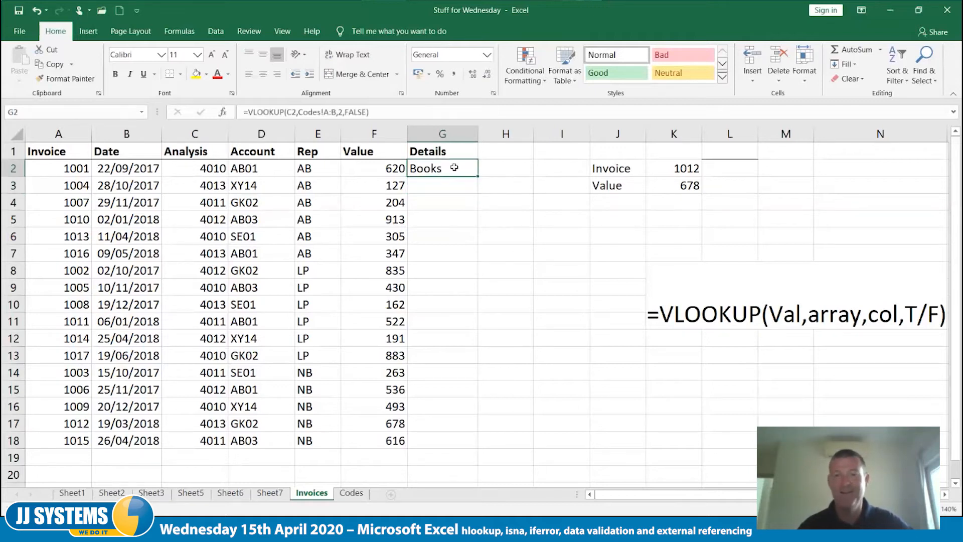
{"action": "double_click", "coordinate": [478, 176]}
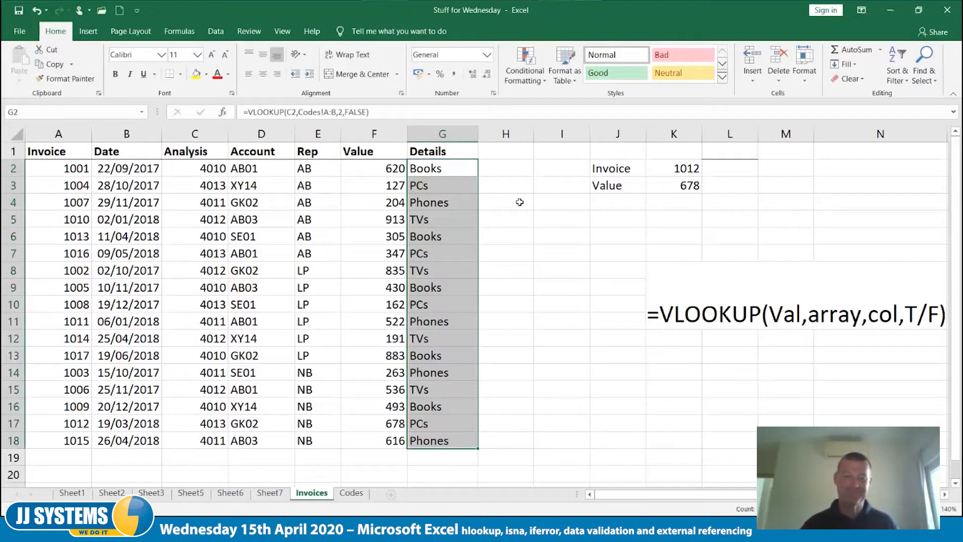
{"action": "left_click", "coordinate": [524, 302]}
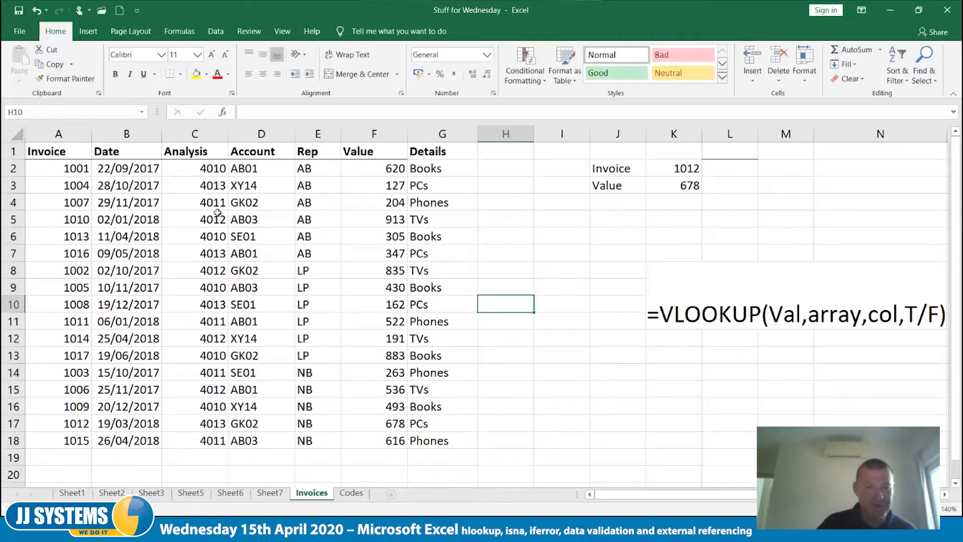
Sort the invoice table by the Invoice column from smallest to largest
{"action": "left_click", "coordinate": [54, 168]}
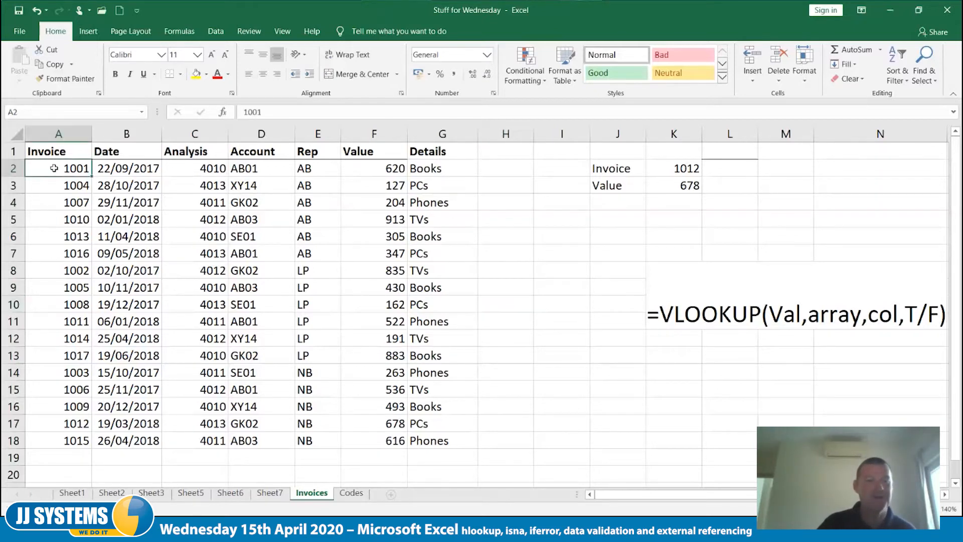
{"action": "right_click", "coordinate": [54, 168]}
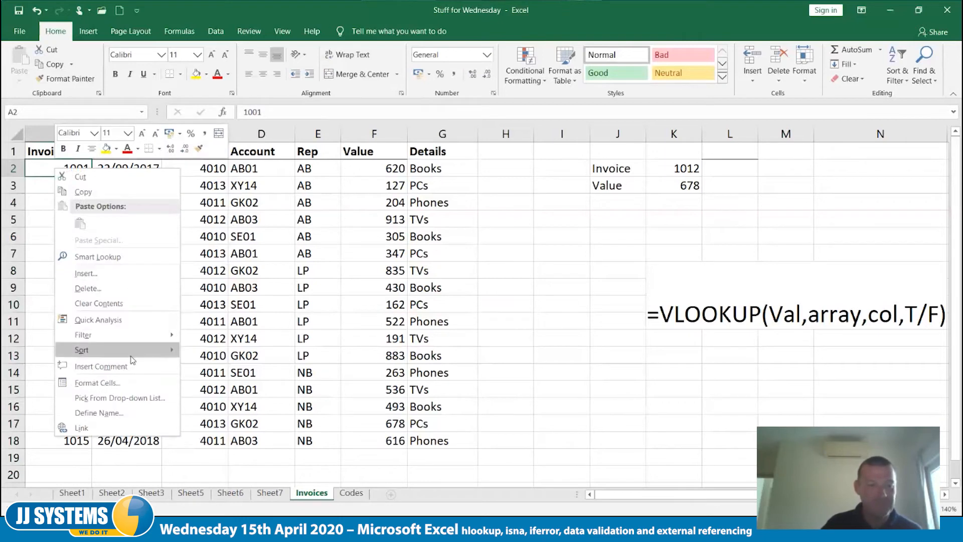
{"action": "mouse_move", "coordinate": [145, 356]}
{"action": "left_click", "coordinate": [211, 351]}
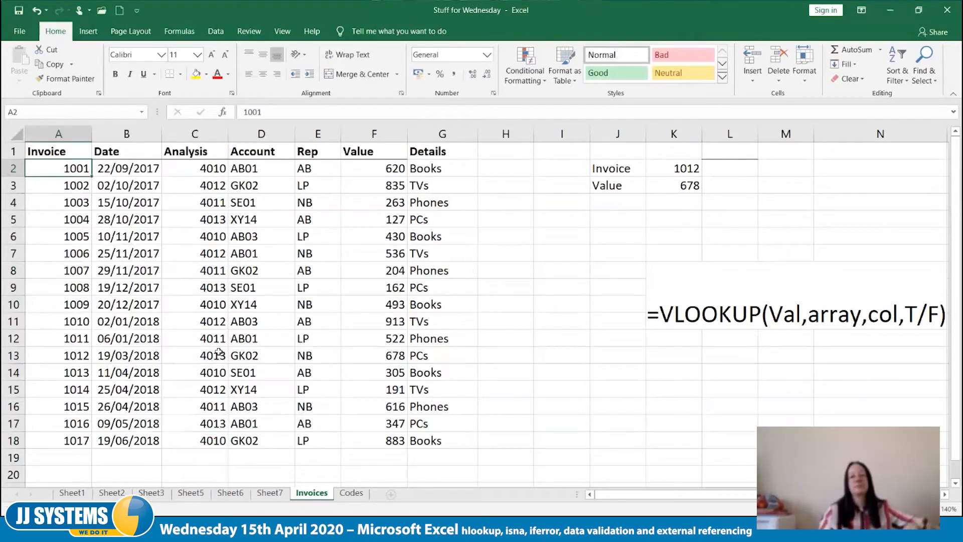
{"action": "left_click", "coordinate": [536, 318]}
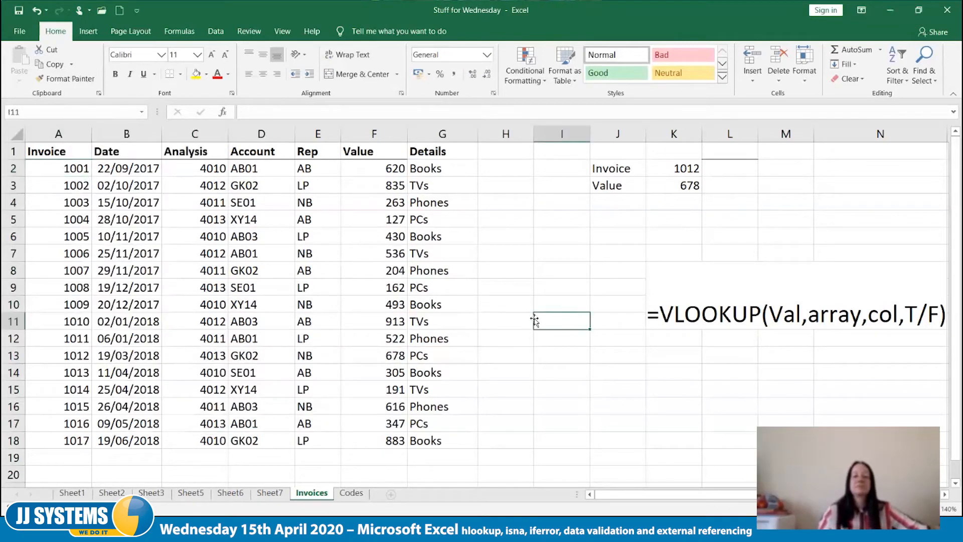
Sort the invoice table by the Account column from A to Z
{"action": "left_click", "coordinate": [137, 171]}
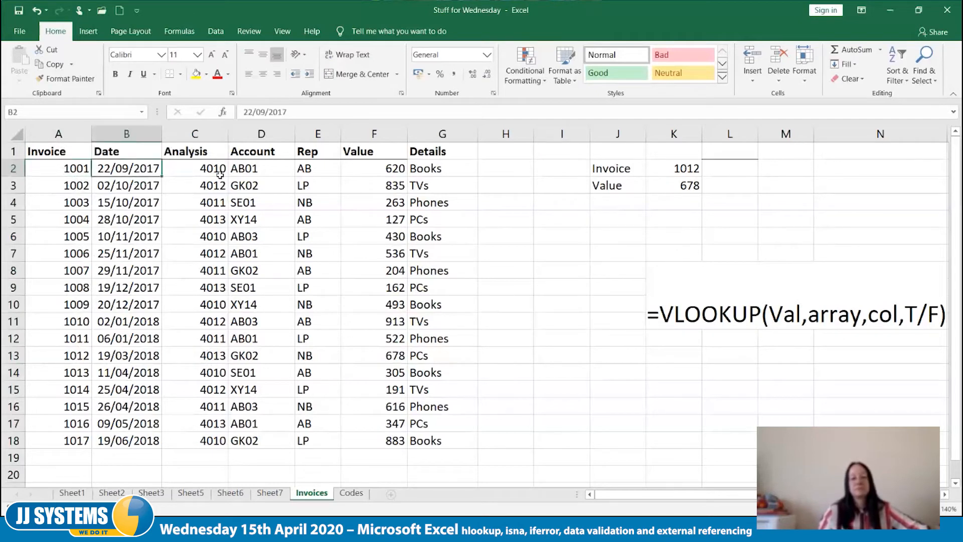
{"action": "left_click", "coordinate": [248, 171]}
{"action": "right_click", "coordinate": [249, 170]}
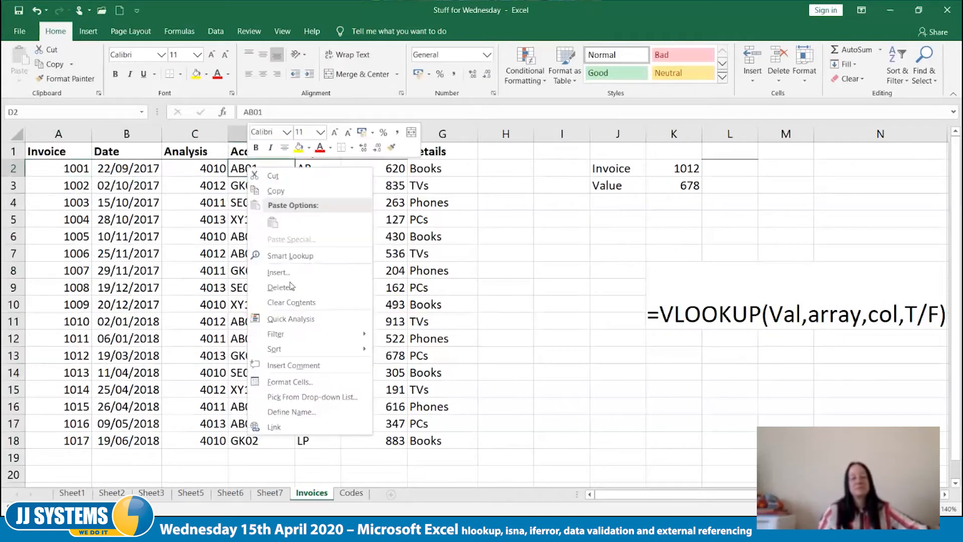
{"action": "mouse_move", "coordinate": [312, 350]}
{"action": "left_click", "coordinate": [410, 351]}
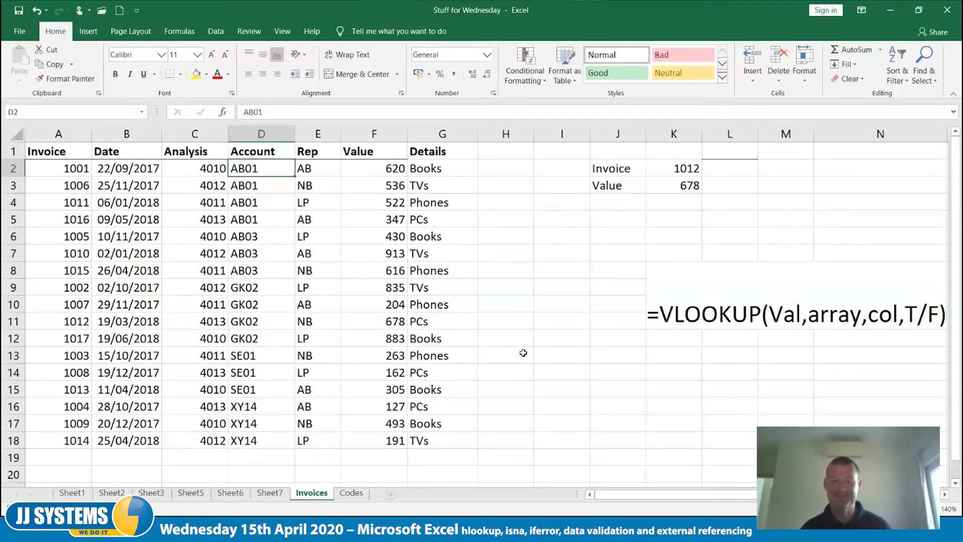
Inspect the VLOOKUP formula in the Details column at G3 and G7, leaving it unedited
{"action": "left_click", "coordinate": [456, 180]}
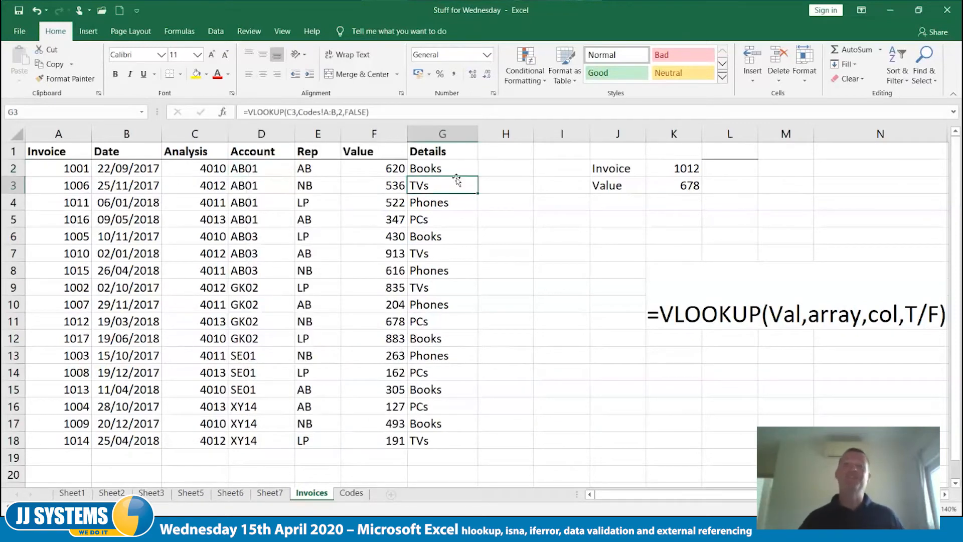
{"action": "double_click", "coordinate": [444, 253]}
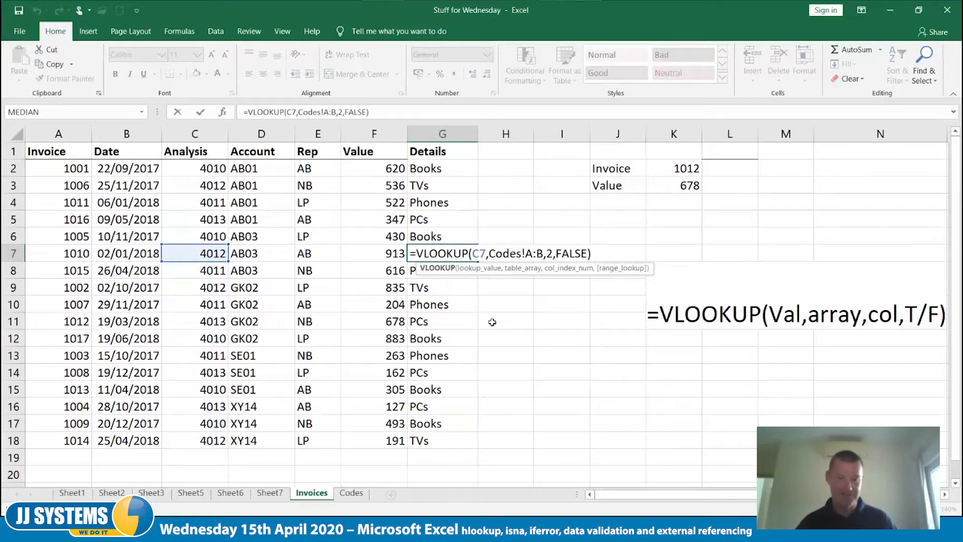
{"action": "key", "text": "Escape"}
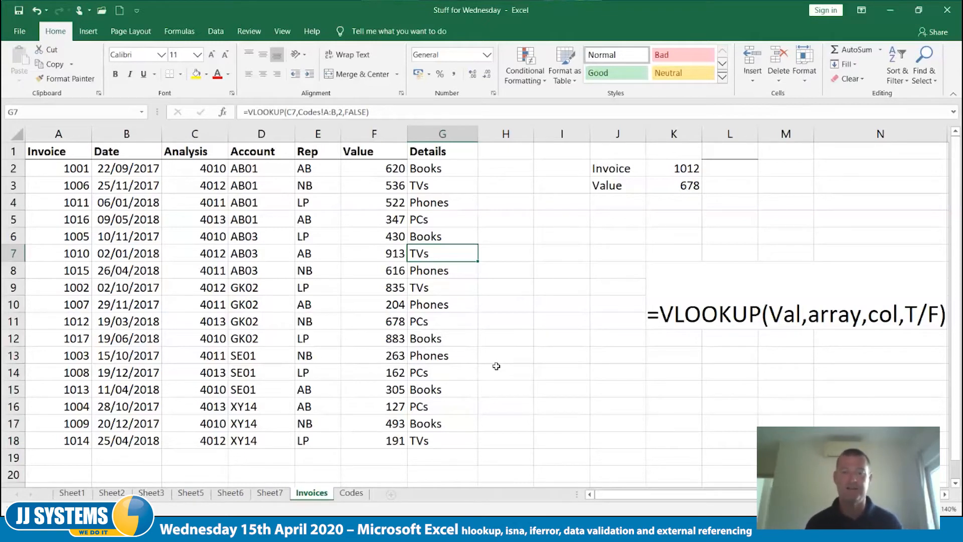
Copy the formatting of the Value heading in F1 onto the Details heading in G1
{"action": "left_click", "coordinate": [384, 154]}
{"action": "left_click", "coordinate": [65, 78]}
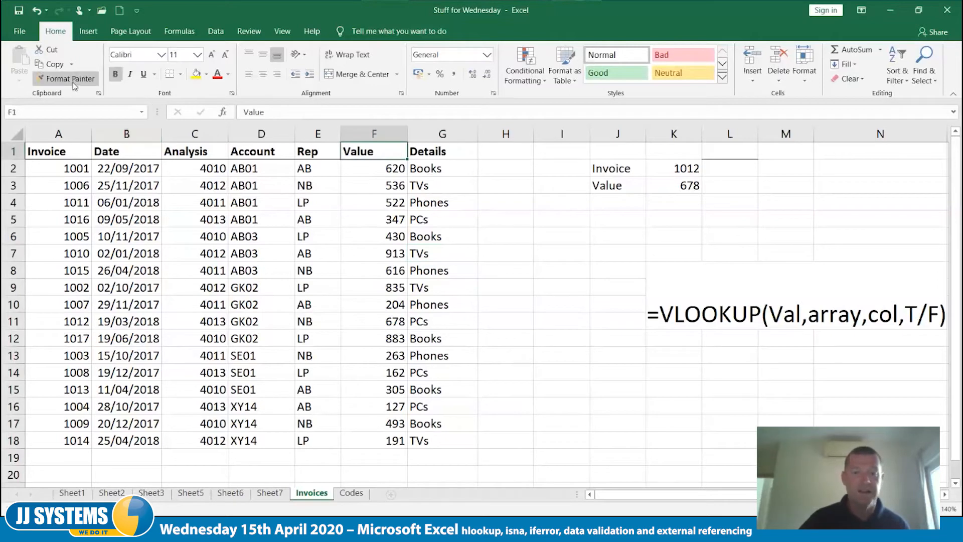
{"action": "left_click", "coordinate": [455, 148]}
{"action": "left_click", "coordinate": [473, 266]}
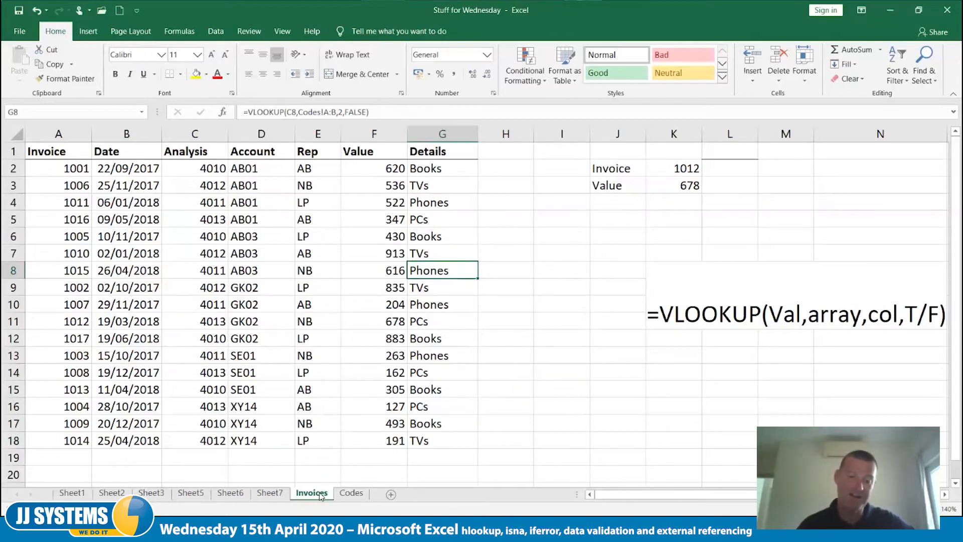
Duplicate the Invoices sheet, place the copy after the Codes sheet, and compare it with the original
{"action": "left_click_drag", "start_coordinate": [321, 496], "coordinate": [381, 487]}
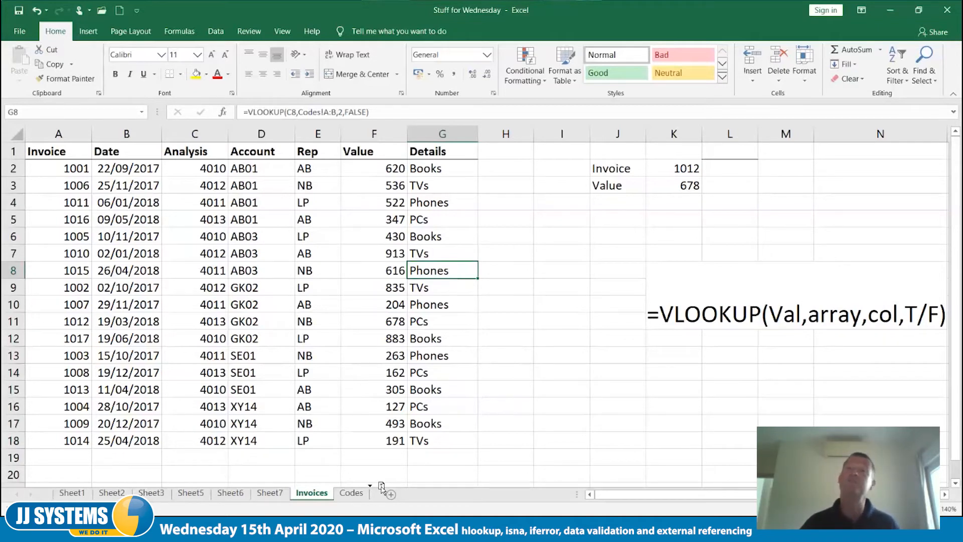
{"action": "left_click_drag", "start_coordinate": [382, 487], "coordinate": [381, 486]}
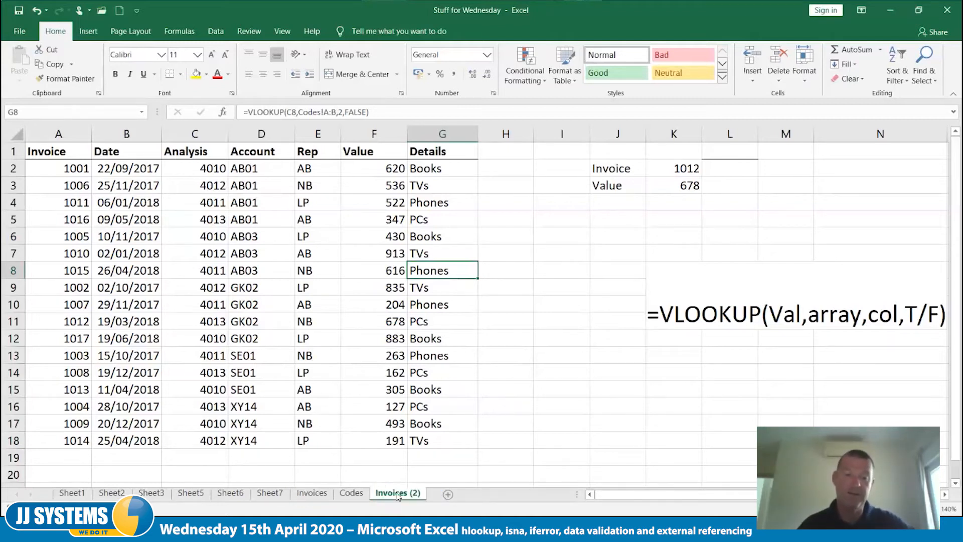
{"action": "left_click", "coordinate": [313, 496]}
{"action": "left_click", "coordinate": [376, 494]}
{"action": "left_click", "coordinate": [313, 496]}
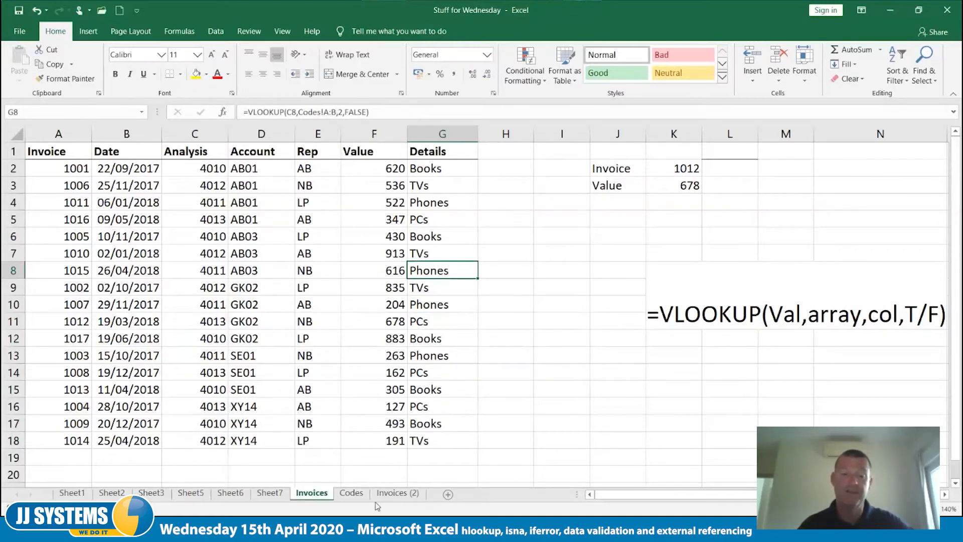
Rename the copied invoice sheet as Paid
{"action": "left_click", "coordinate": [403, 496]}
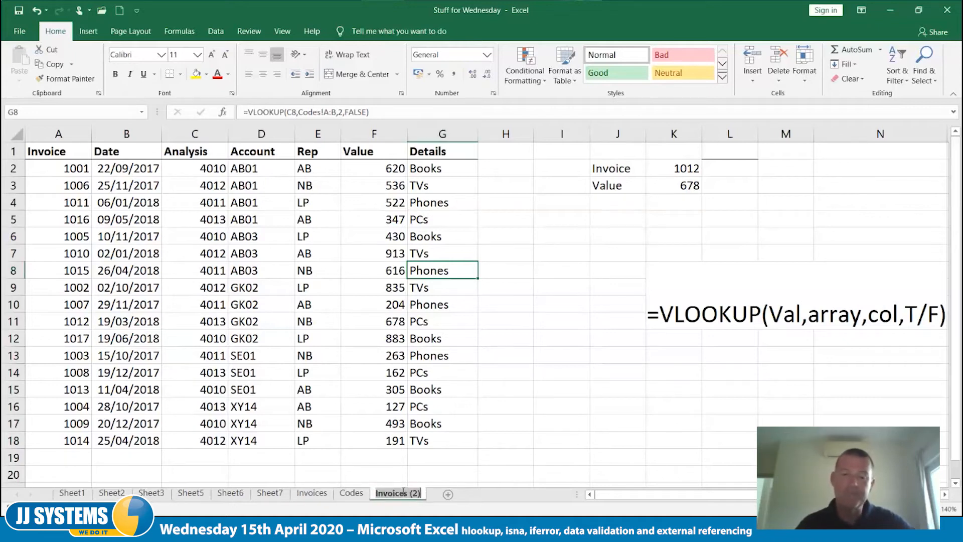
{"action": "type", "text": "Paid"}
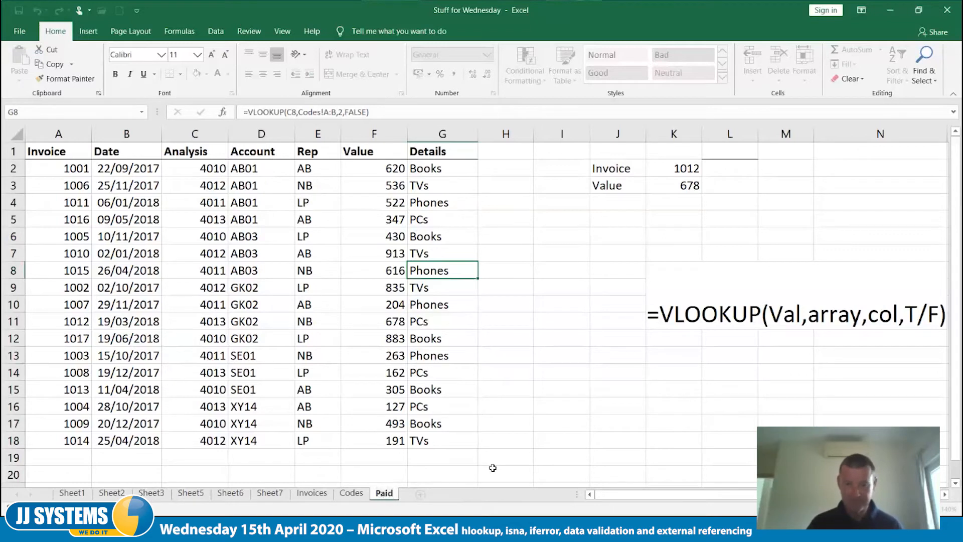
{"action": "key", "text": "Return"}
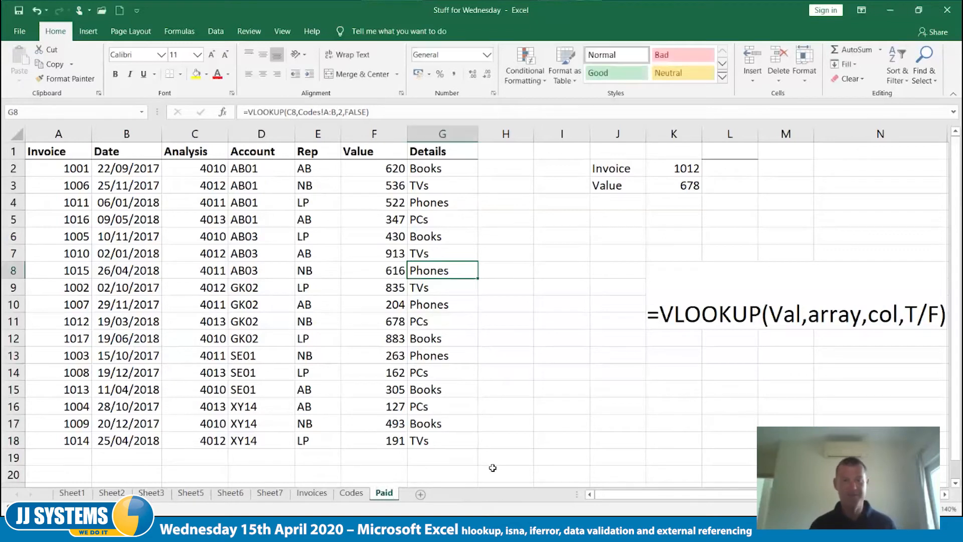
Delete the Details column and all the lookup example columns beyond Value from the Paid sheet
{"action": "left_click", "coordinate": [445, 134]}
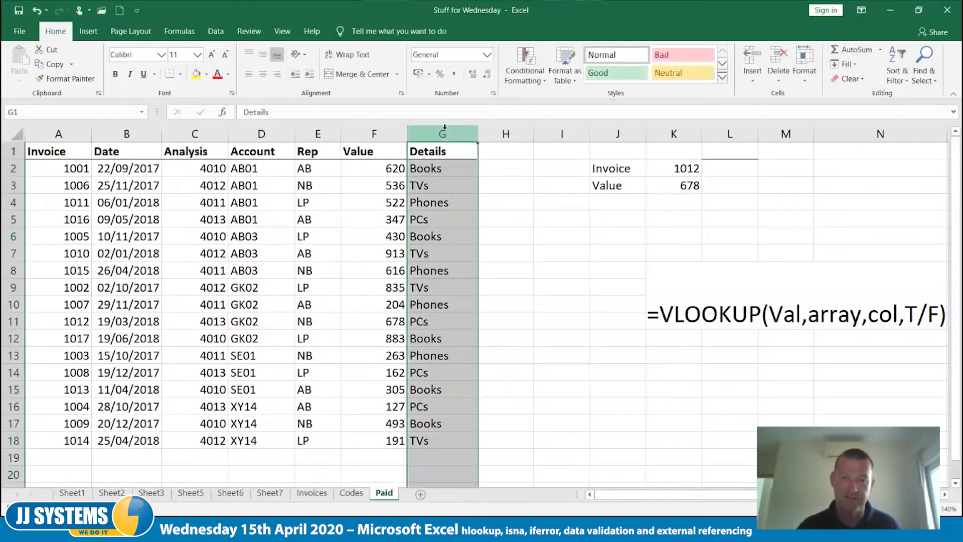
{"action": "right_click", "coordinate": [445, 134]}
{"action": "left_click", "coordinate": [491, 231]}
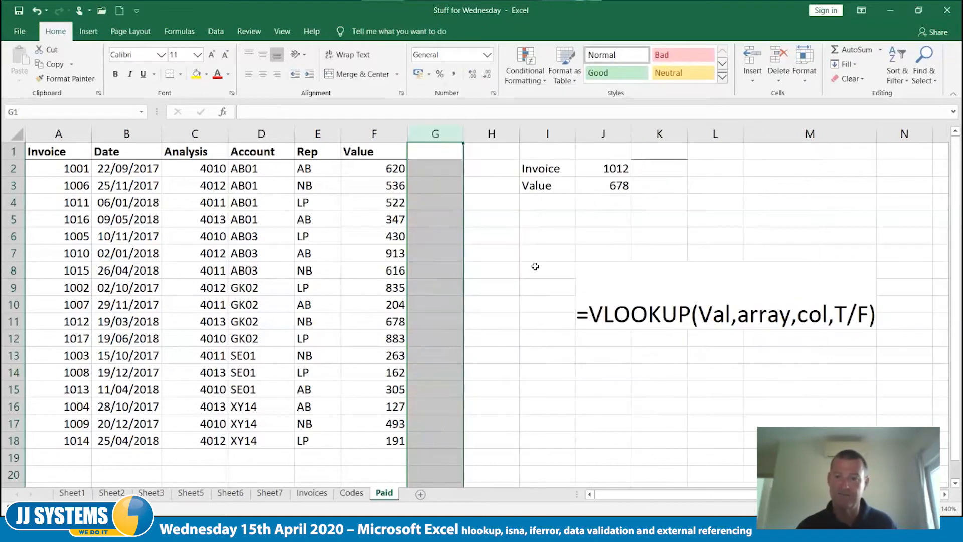
{"action": "left_click_drag", "start_coordinate": [500, 139], "coordinate": [764, 145]}
{"action": "right_click", "coordinate": [770, 140]}
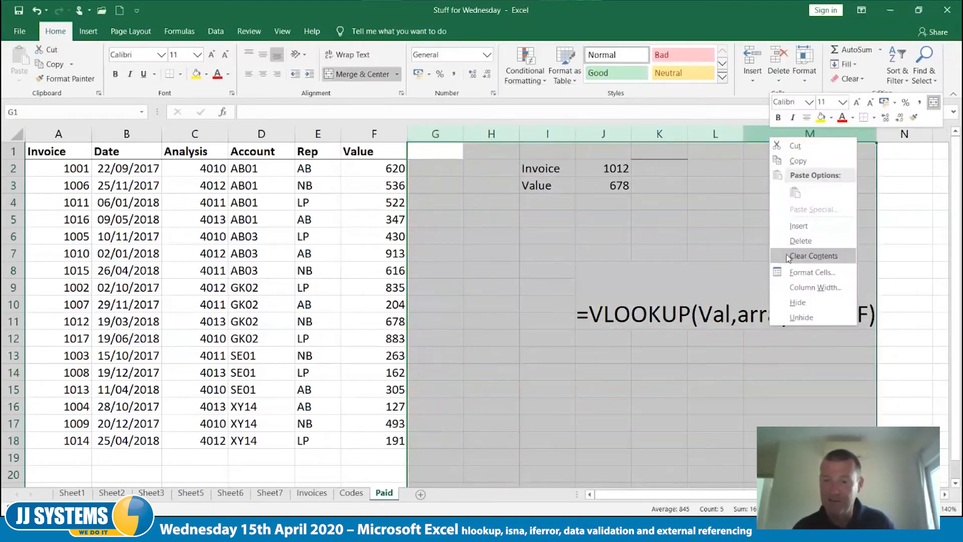
{"action": "left_click", "coordinate": [791, 242]}
{"action": "left_click", "coordinate": [622, 333]}
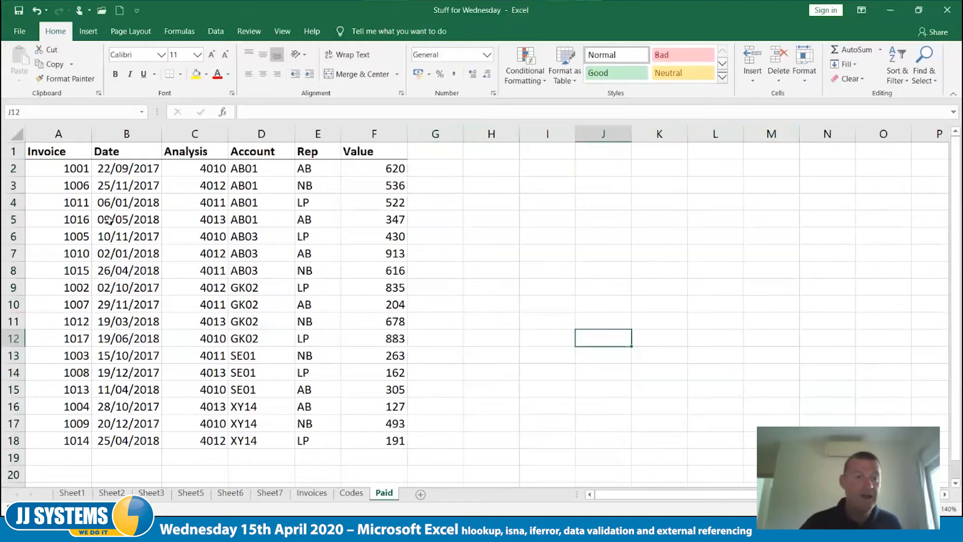
Delete rows 3 to 6 from the invoice table on the Paid sheet
{"action": "left_click_drag", "start_coordinate": [16, 189], "coordinate": [15, 237]}
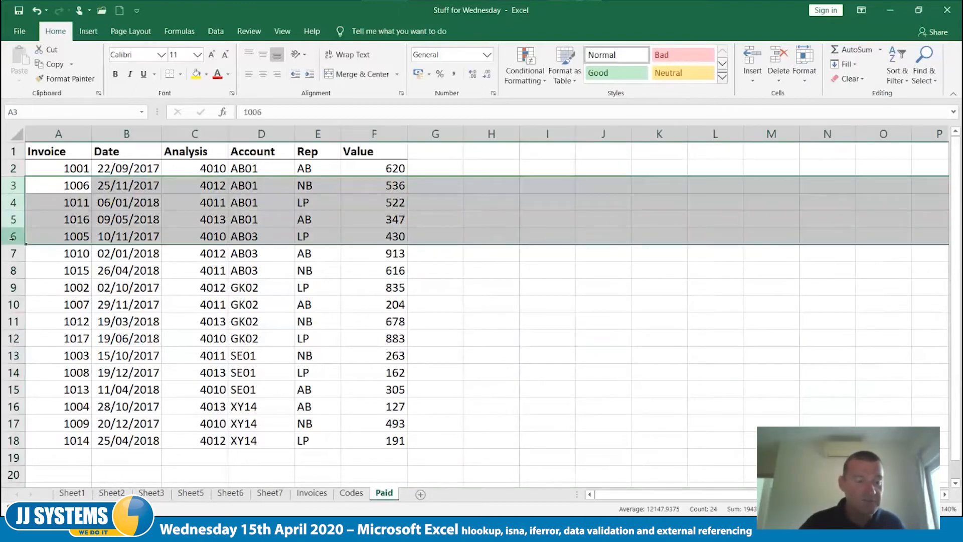
{"action": "right_click", "coordinate": [15, 240]}
{"action": "left_click", "coordinate": [55, 341]}
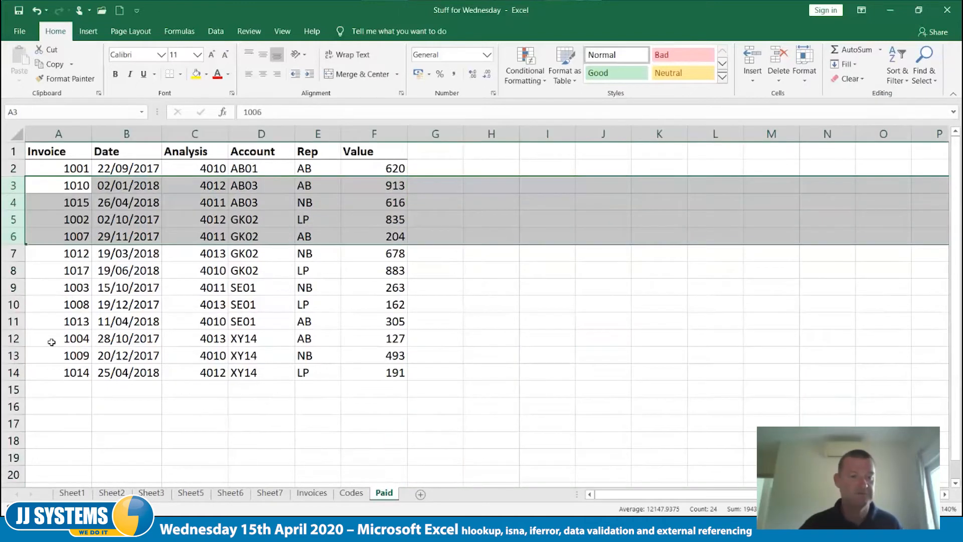
Delete row 11 first and row 7 second from the shortened invoice table on the Paid sheet
{"action": "left_click", "coordinate": [10, 321]}
{"action": "right_click", "coordinate": [10, 321]}
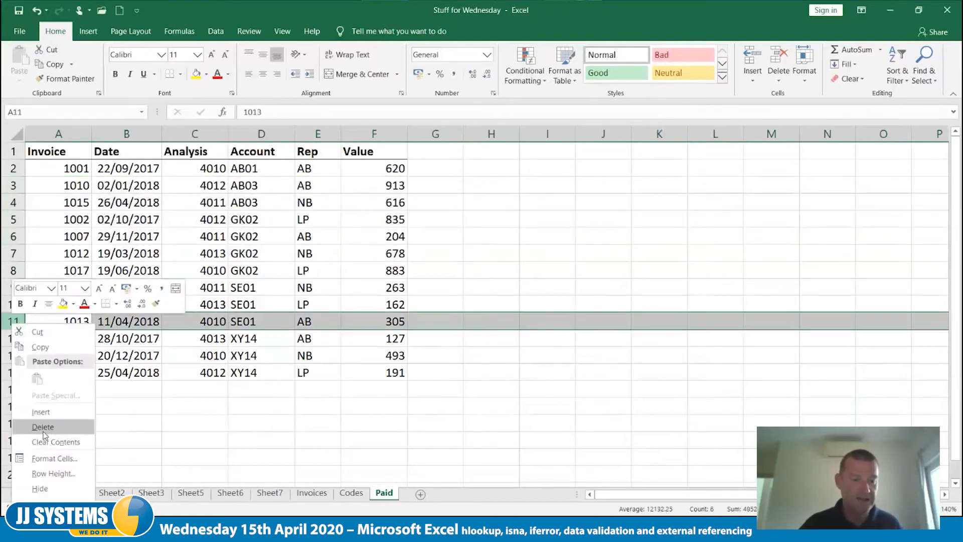
{"action": "left_click", "coordinate": [43, 427]}
{"action": "left_click", "coordinate": [19, 254]}
{"action": "right_click", "coordinate": [19, 254]}
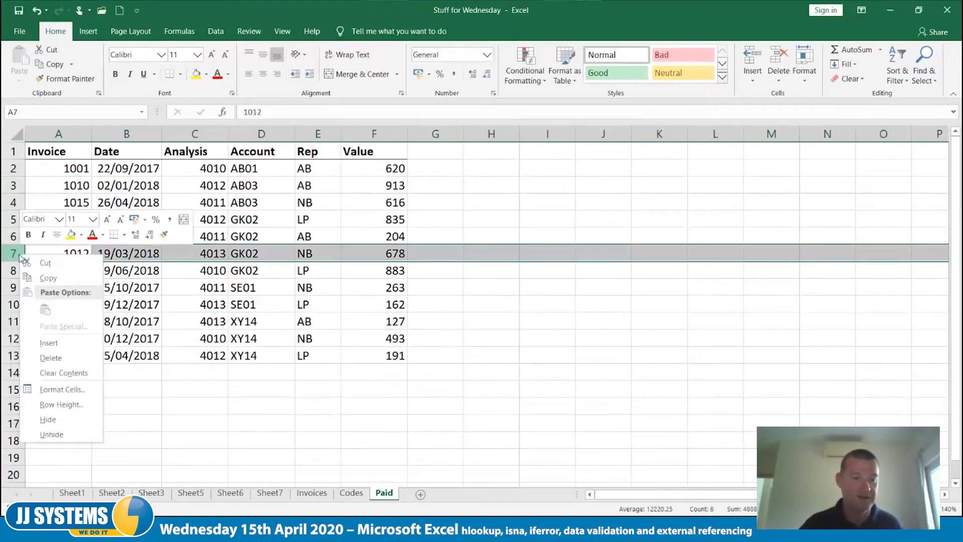
{"action": "left_click", "coordinate": [56, 359]}
{"action": "left_click", "coordinate": [189, 409]}
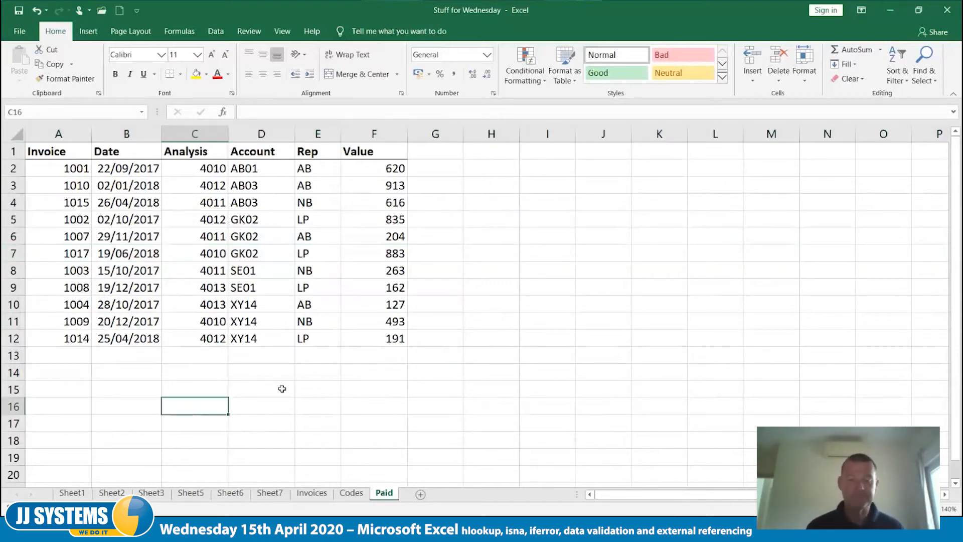
Add a Status heading in H1 of the Invoices sheet and widen column H slightly
{"action": "left_click", "coordinate": [312, 492]}
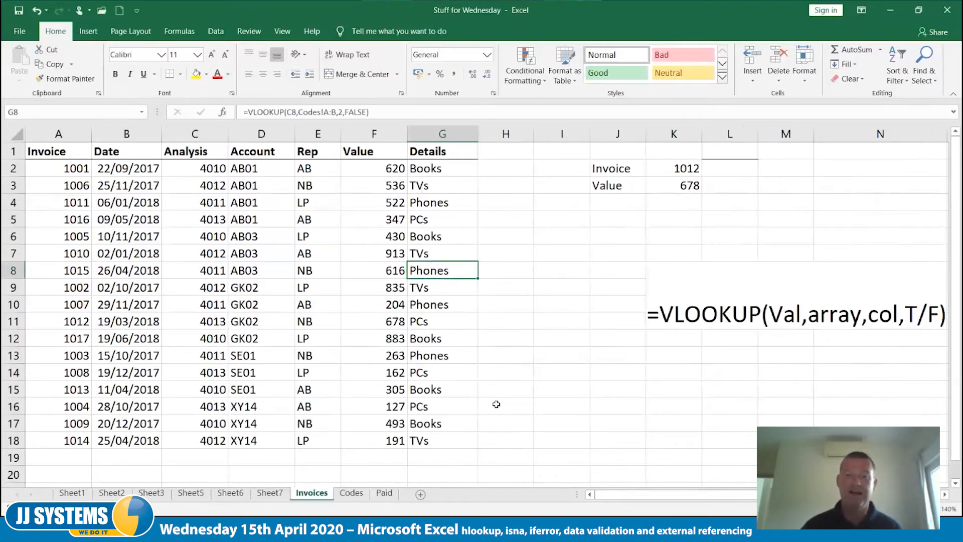
{"action": "left_click", "coordinate": [501, 153]}
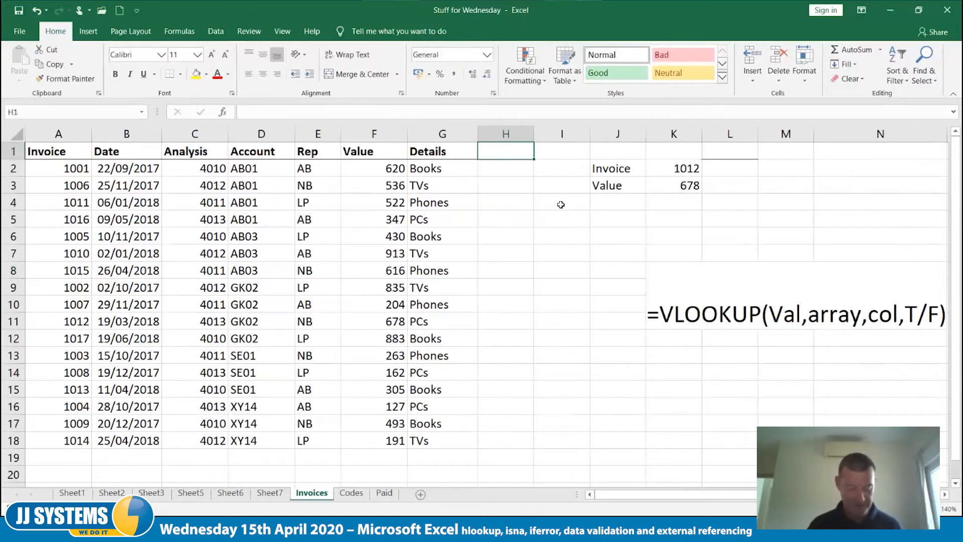
{"action": "type", "text": "Sta"}
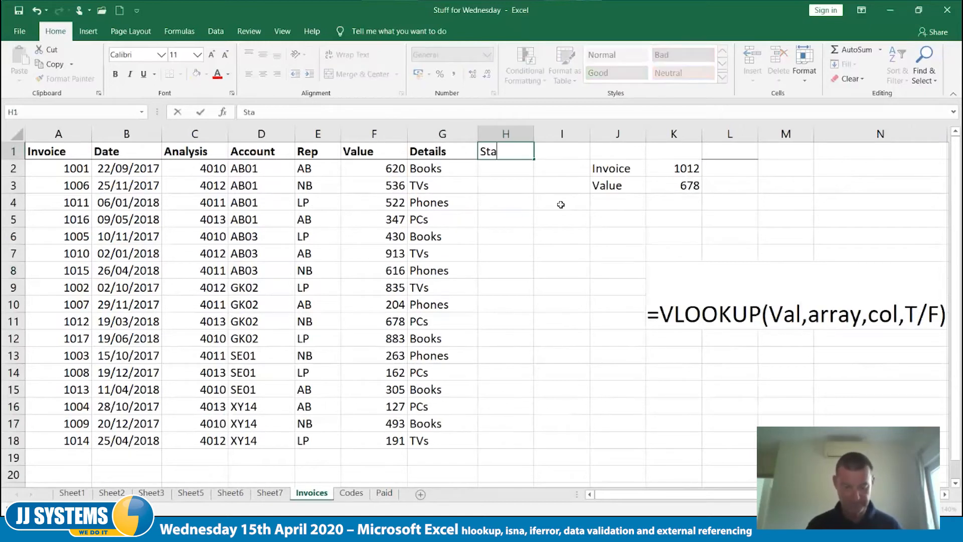
{"action": "type", "text": "tus"}
{"action": "key", "text": "Tab"}
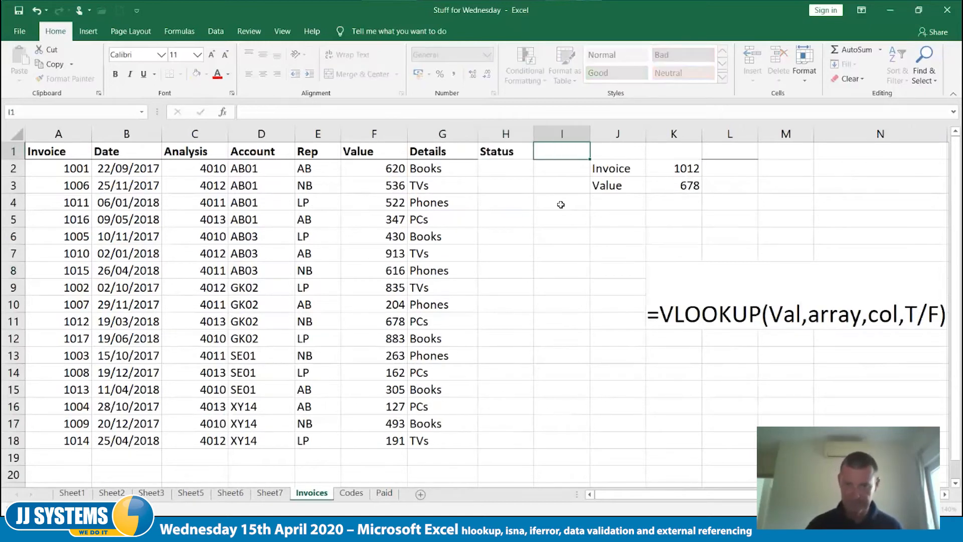
{"action": "key", "text": "Left"}
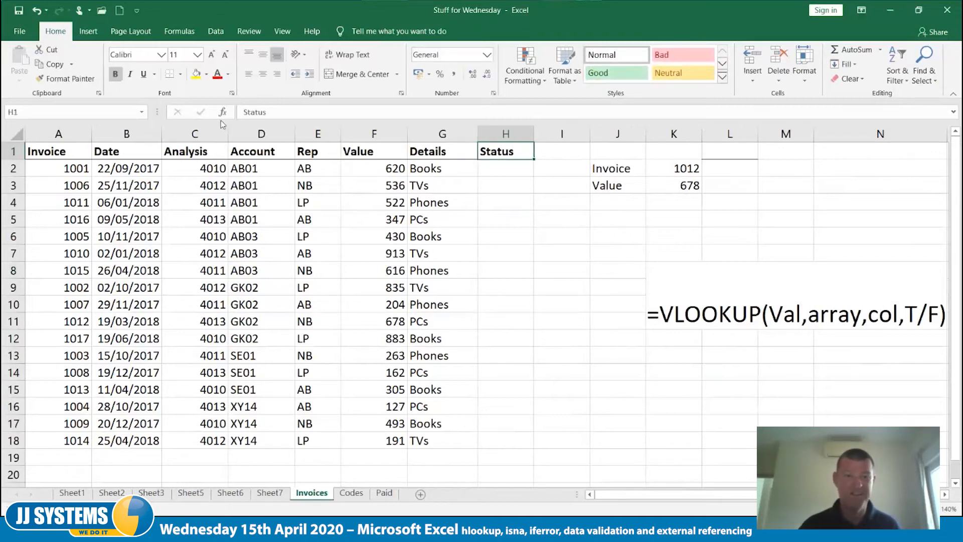
{"action": "left_click", "coordinate": [505, 236]}
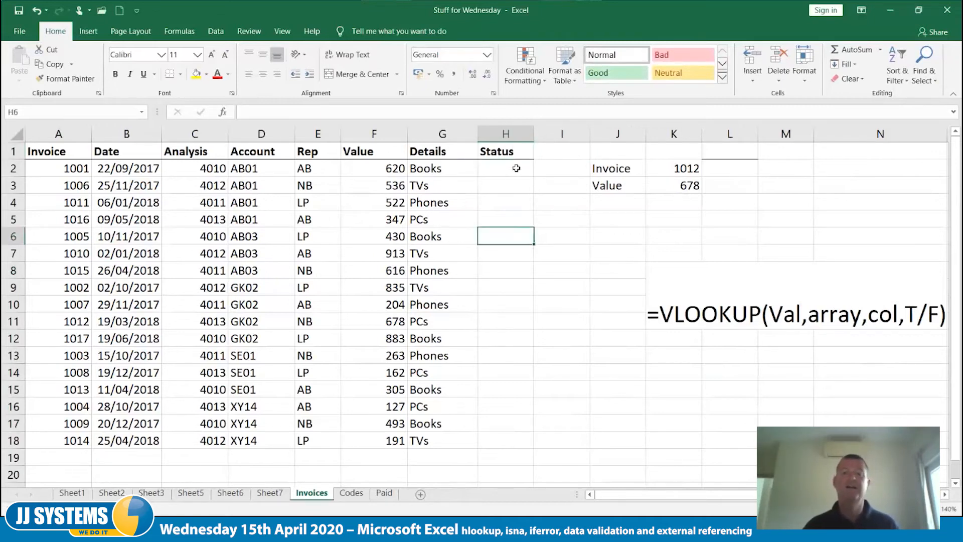
{"action": "left_click_drag", "start_coordinate": [540, 133], "coordinate": [549, 133]}
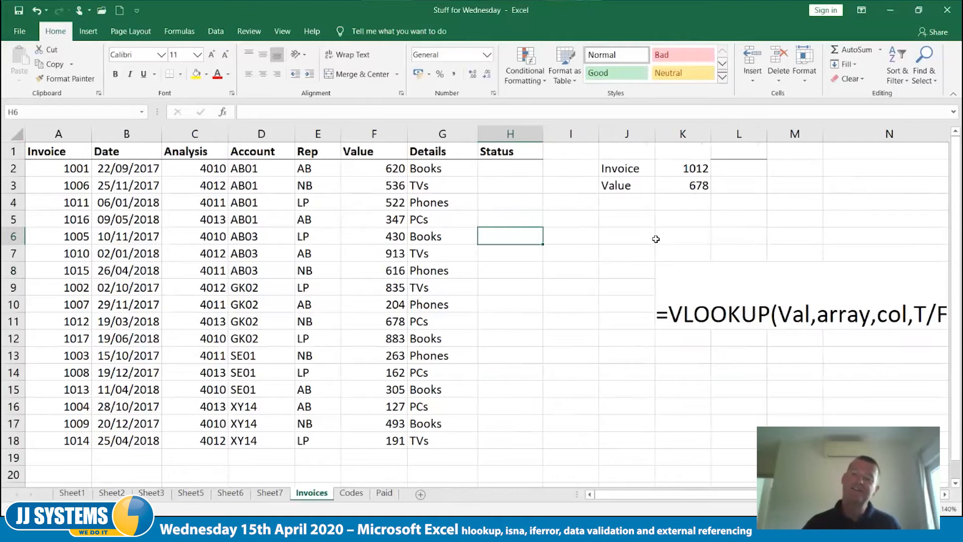
Sort the table on the Paid sheet by the Invoice column from smallest to largest
{"action": "left_click", "coordinate": [513, 169]}
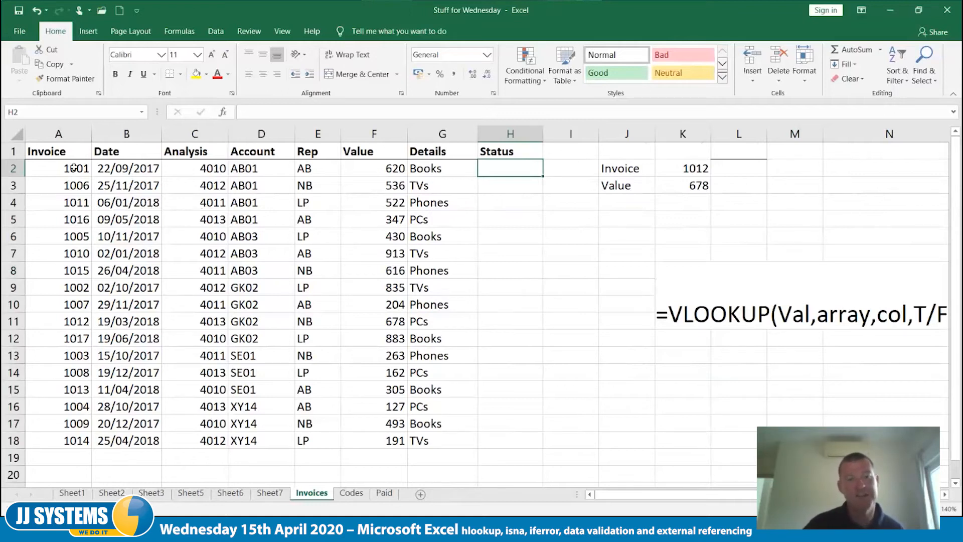
{"action": "left_click", "coordinate": [384, 493]}
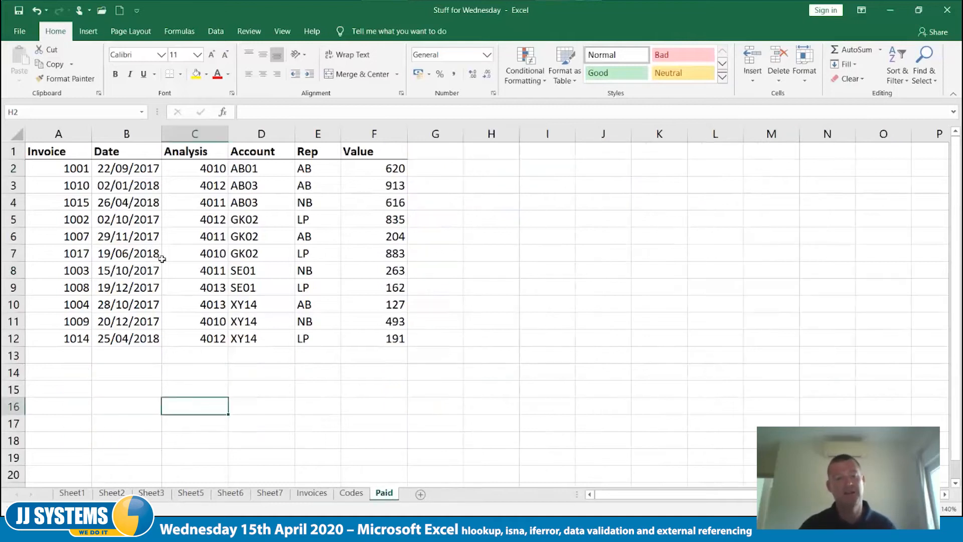
{"action": "left_click", "coordinate": [71, 168]}
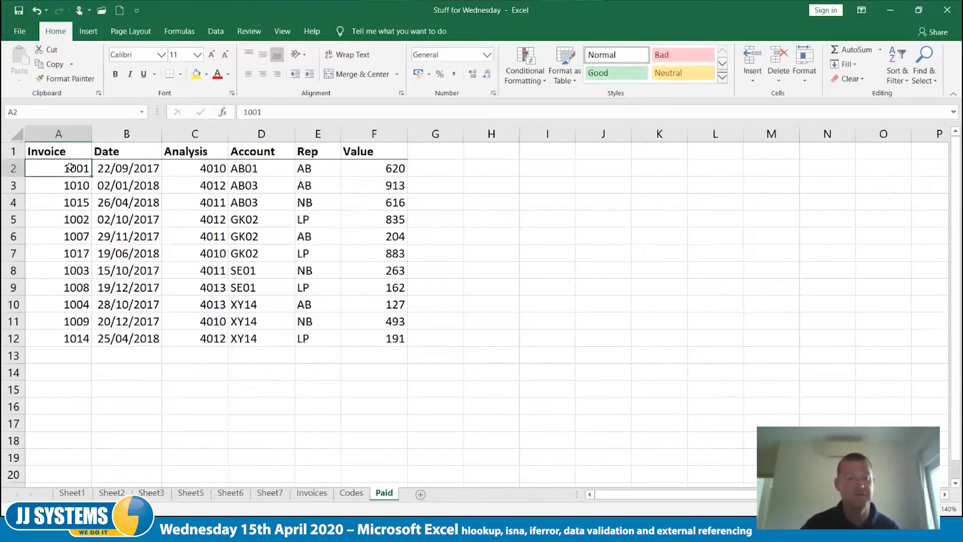
{"action": "right_click", "coordinate": [71, 167]}
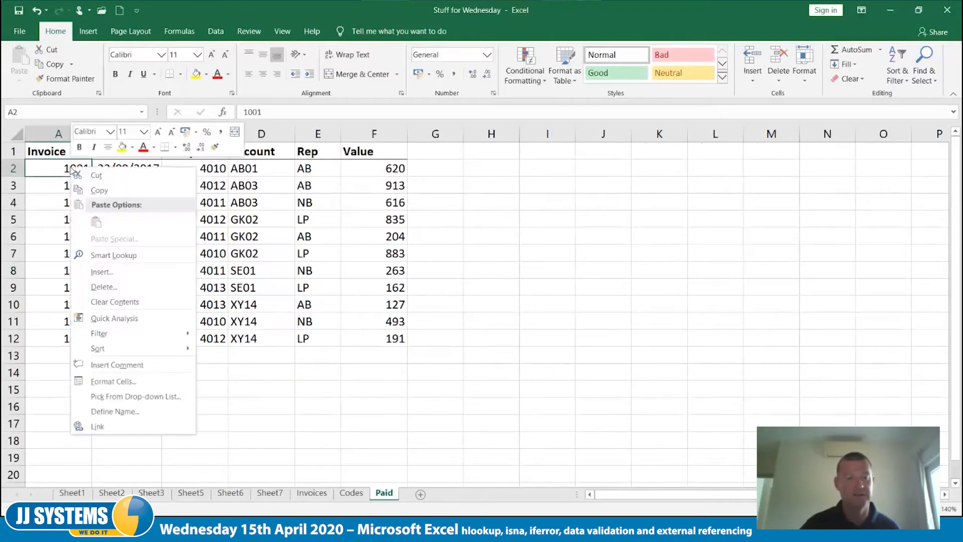
{"action": "left_click", "coordinate": [240, 346]}
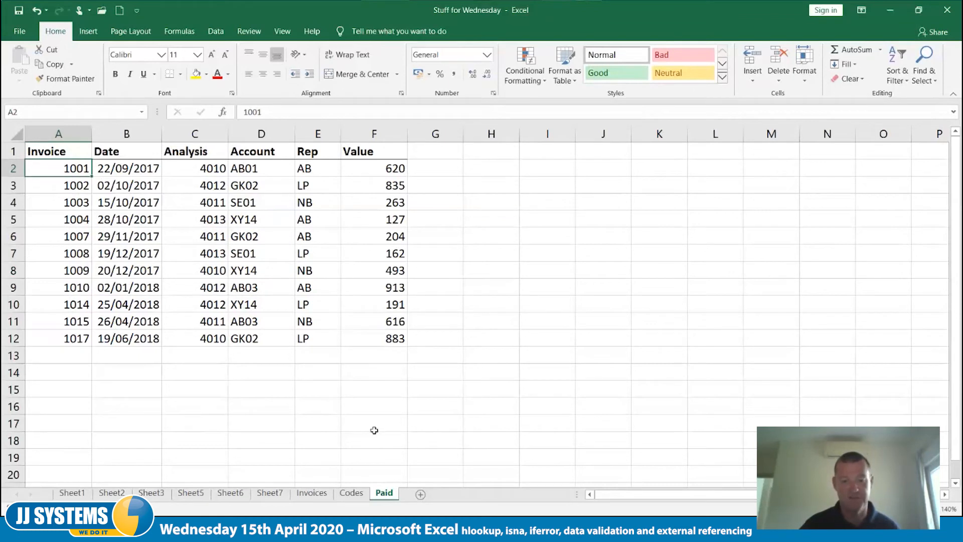
Enter =VLOOKUP(A2,Paid!A:A,1,FALSE) in H2 of the Invoices sheet to look up the first invoice on the Paid sheet
{"action": "left_click", "coordinate": [311, 493]}
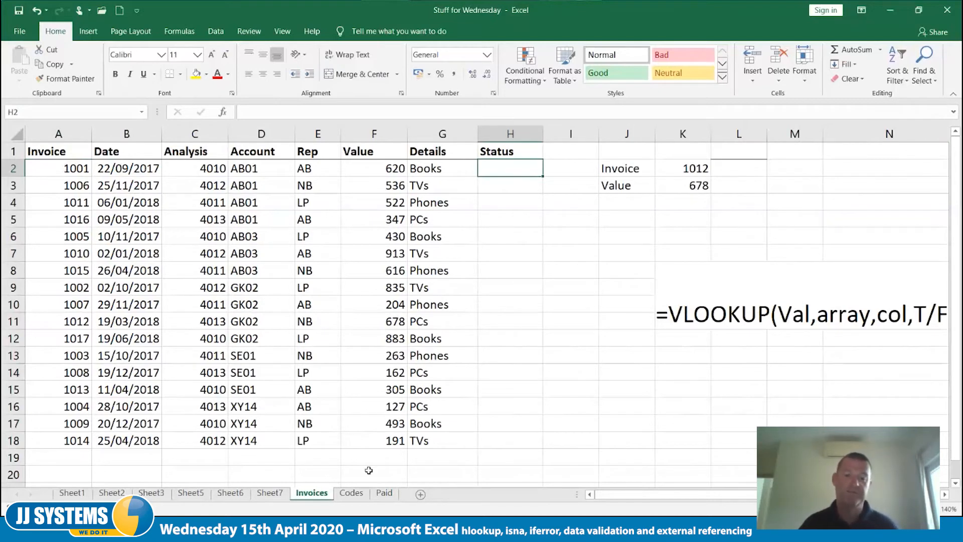
{"action": "left_click", "coordinate": [384, 493]}
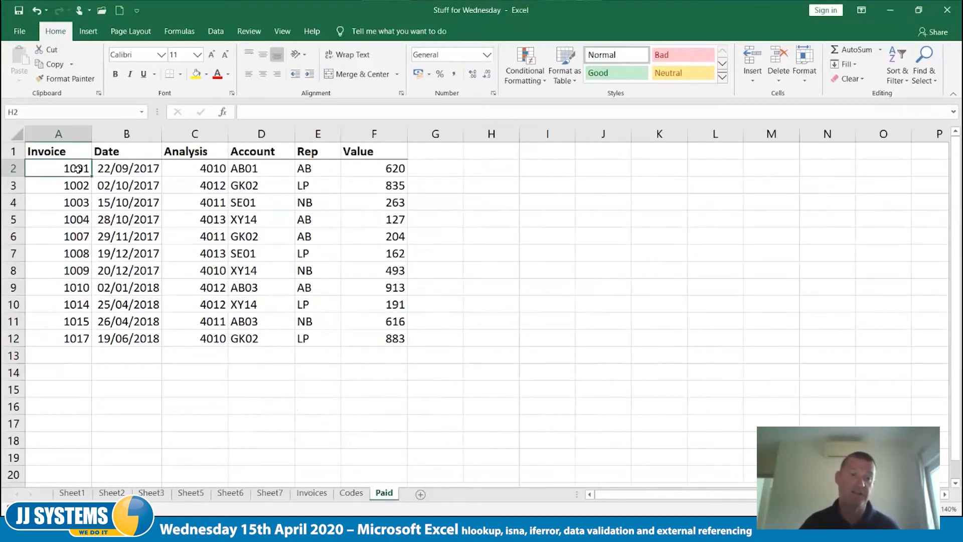
{"action": "left_click", "coordinate": [59, 168]}
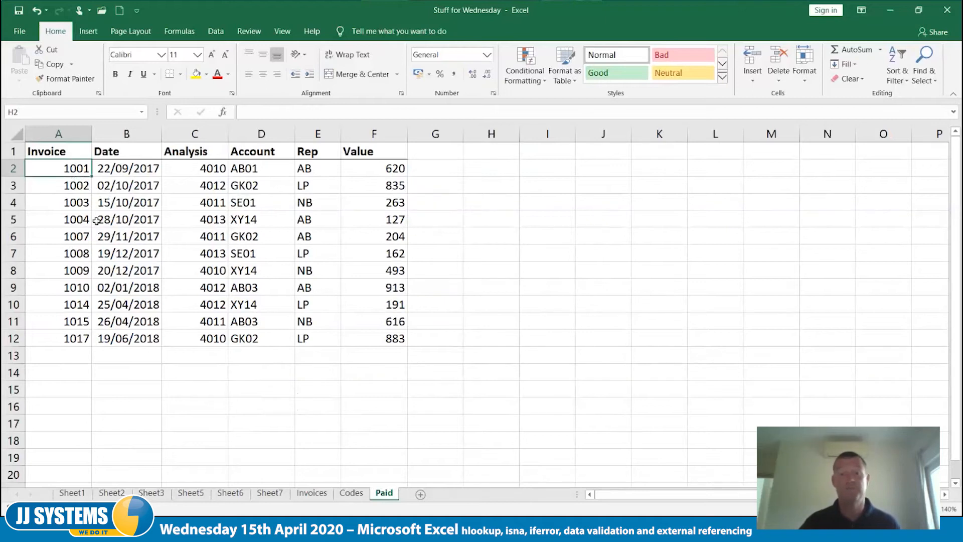
{"action": "left_click", "coordinate": [309, 496]}
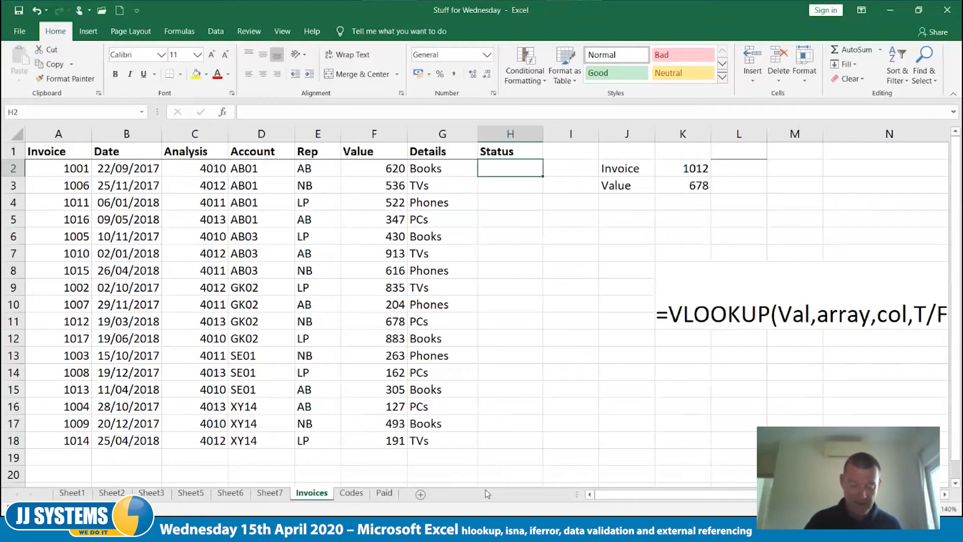
{"action": "type", "text": "=vl"}
{"action": "key", "text": "Tab"}
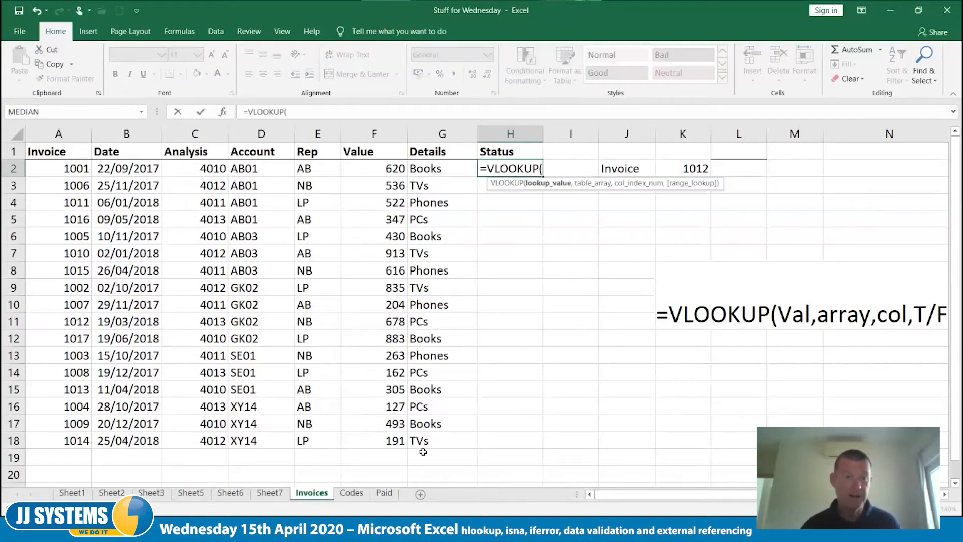
{"action": "left_click", "coordinate": [56, 168]}
{"action": "type", "text": ","}
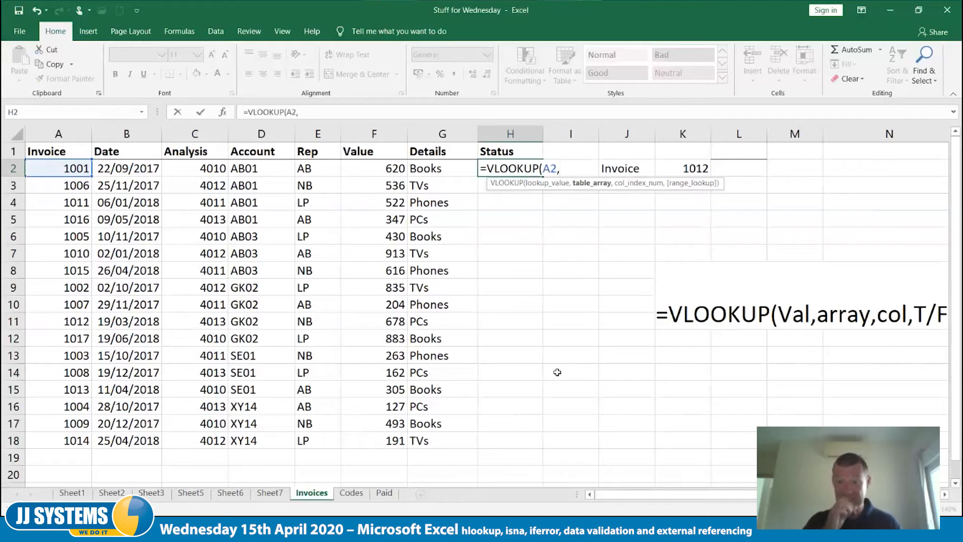
{"action": "type", "text": "paid!a:"}
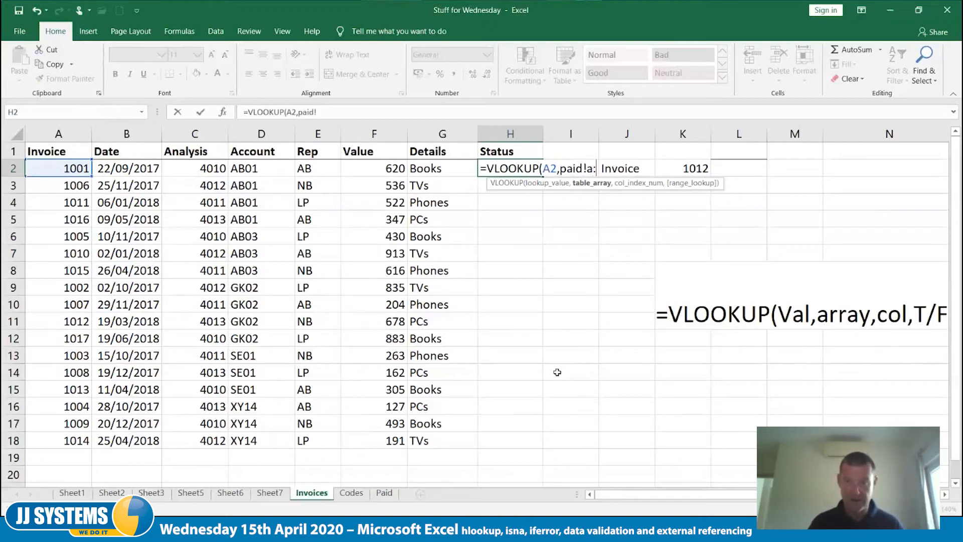
{"action": "type", "text": "a,"}
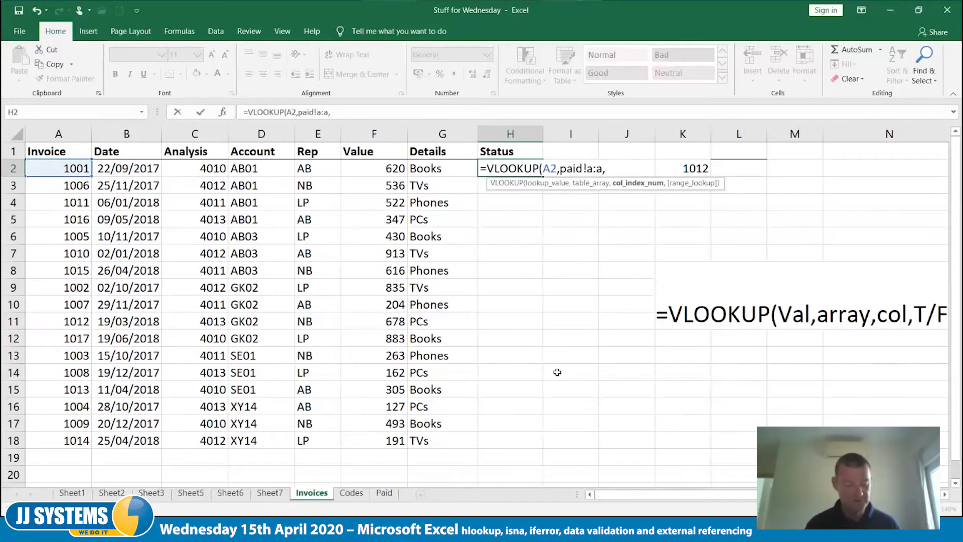
{"action": "type", "text": "1"}
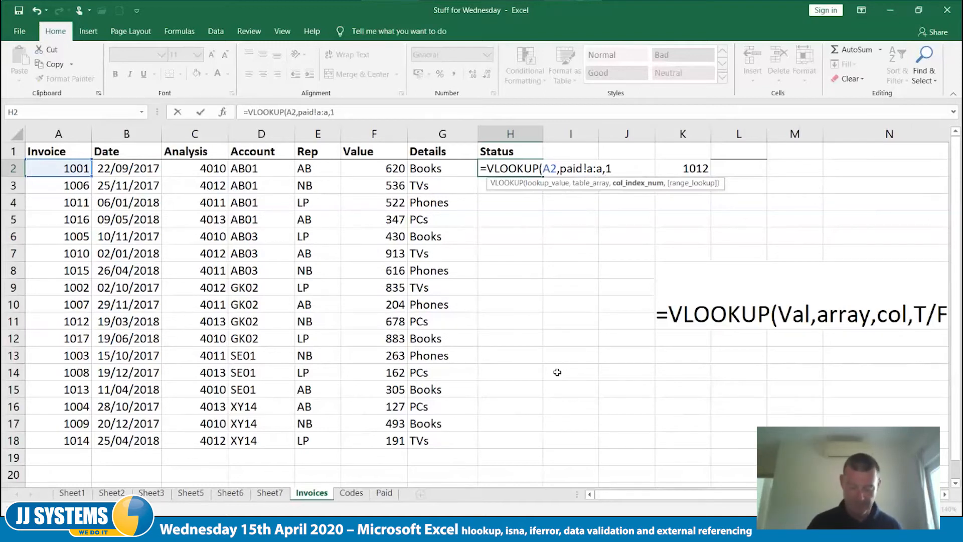
{"action": "type", "text": ","}
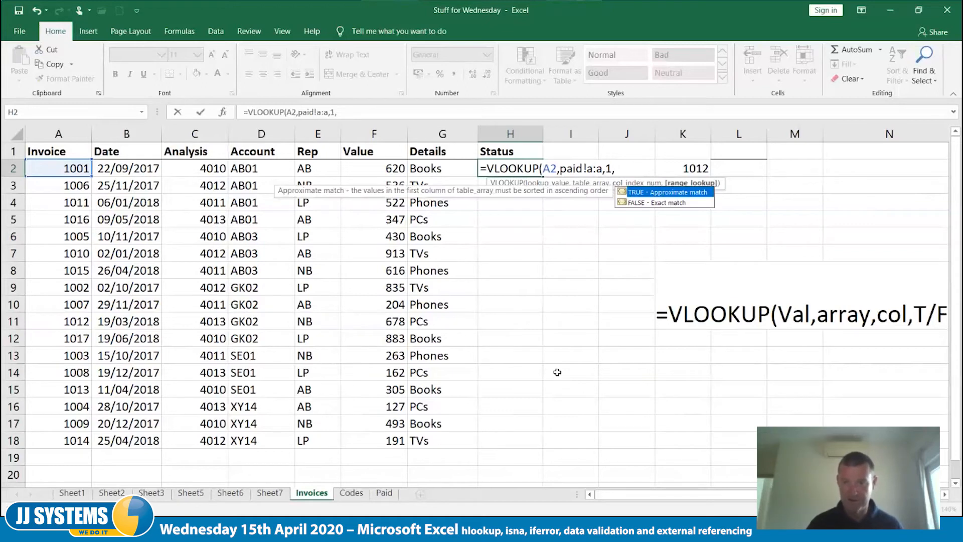
{"action": "type", "text": "FALSE"}
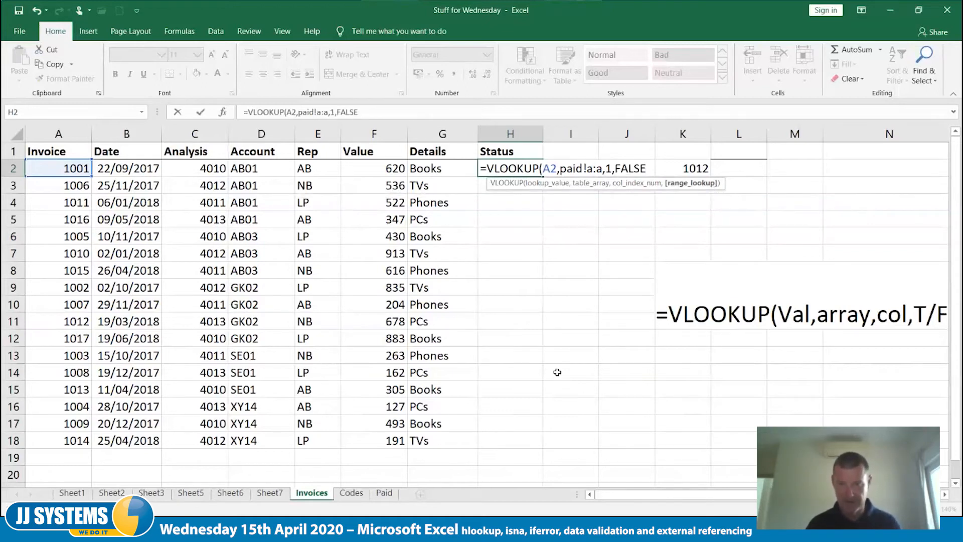
{"action": "type", "text": ")"}
{"action": "key", "text": "Tab"}
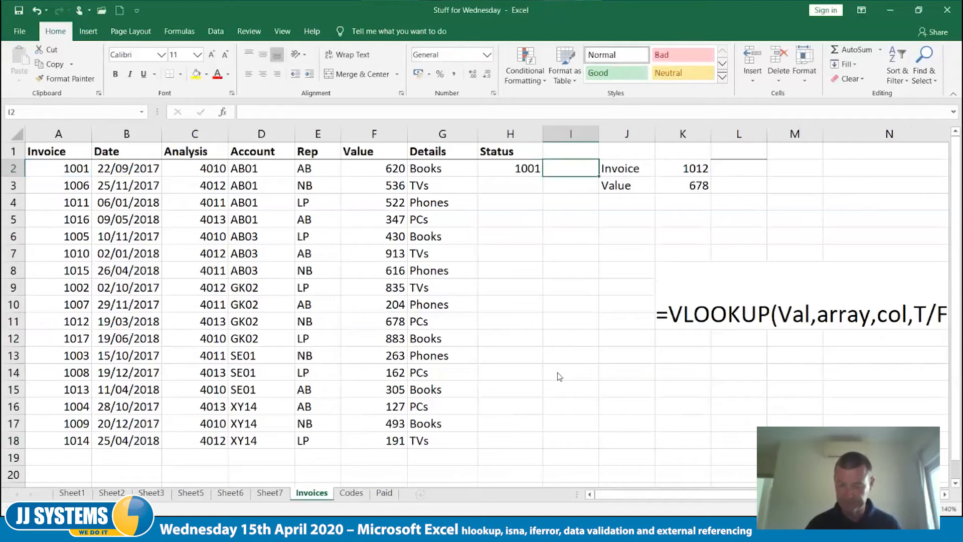
{"action": "key", "text": "Left"}
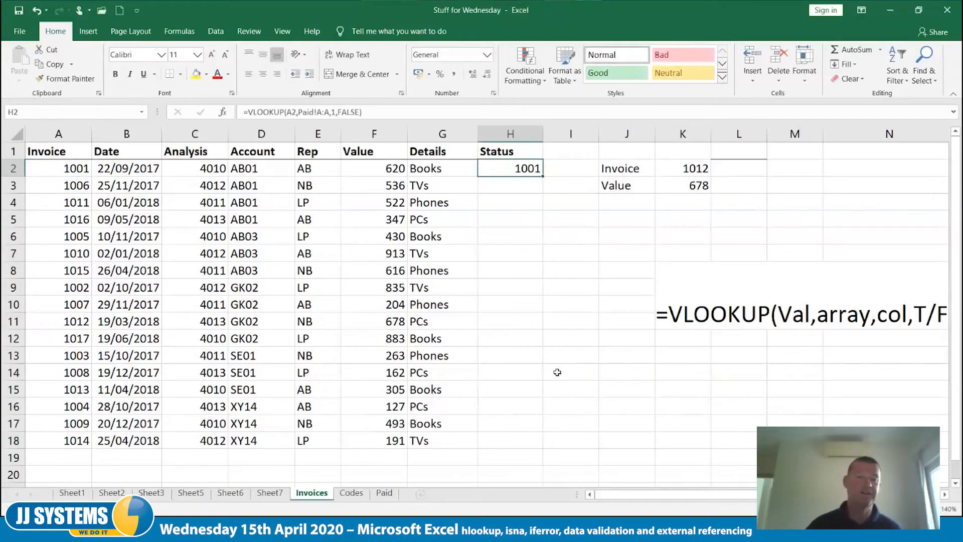
Fill the VLOOKUP formula from H2 down the Status column to row 18 of the Invoices sheet
{"action": "left_click", "coordinate": [384, 493]}
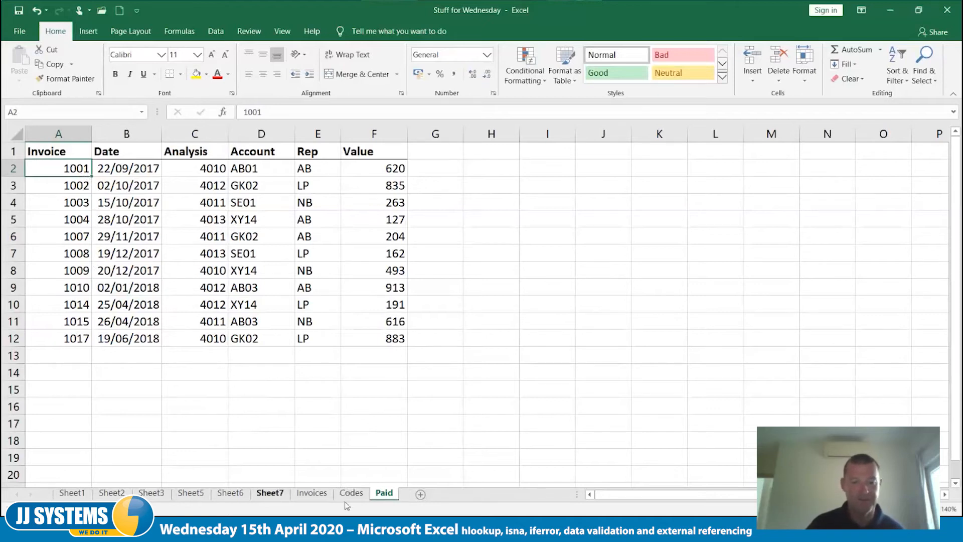
{"action": "left_click", "coordinate": [311, 494]}
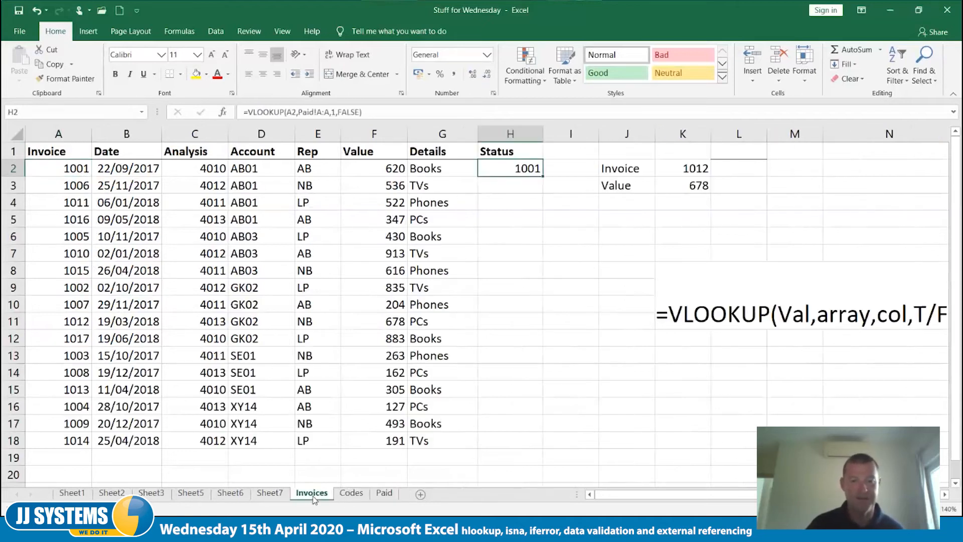
{"action": "double_click", "coordinate": [544, 176]}
{"action": "left_click", "coordinate": [584, 367]}
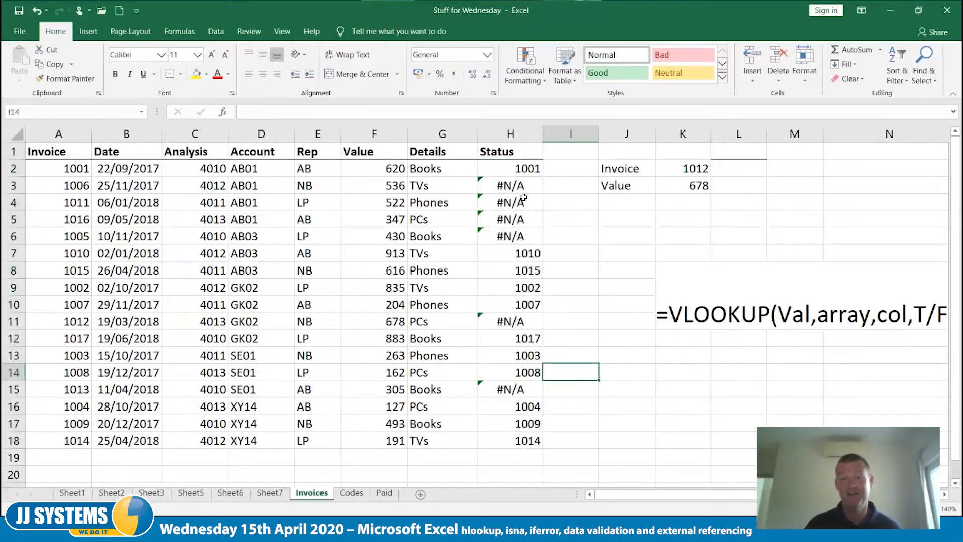
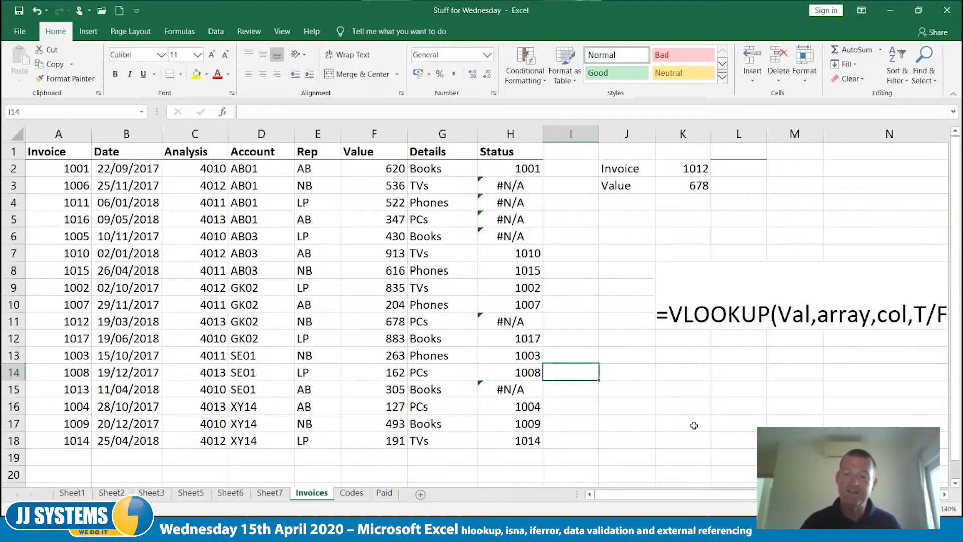
Replace the VLOOKUP syntax note in merged cell K8 with IFERROR, ISNA and IFNA on separate lines
{"action": "left_click", "coordinate": [719, 304]}
{"action": "key", "text": "Delete"}
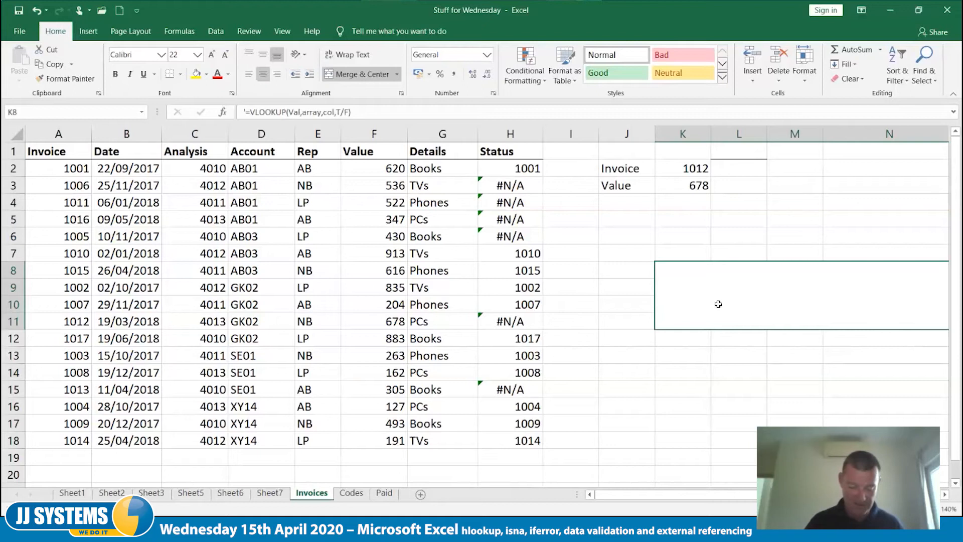
{"action": "type", "text": "'IF"}
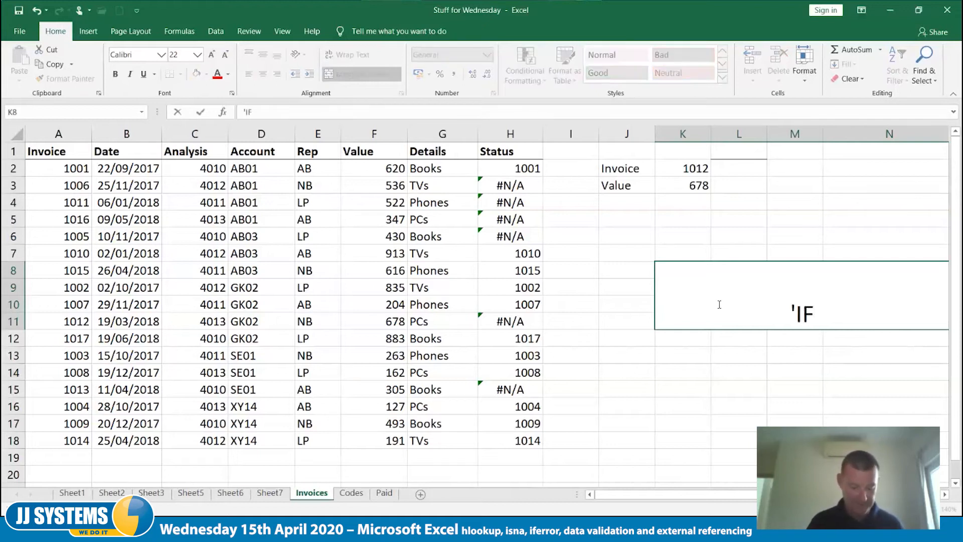
{"action": "type", "text": "ERROR"}
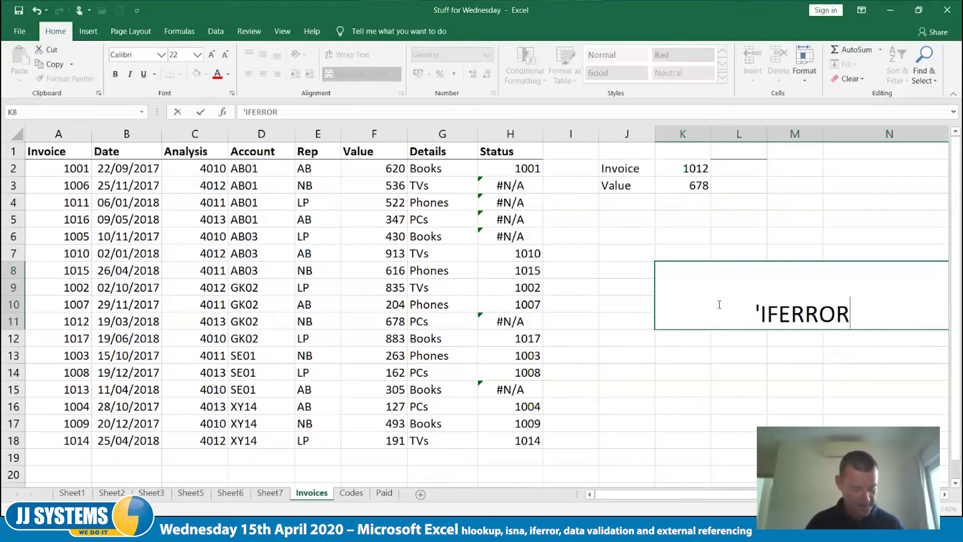
{"action": "key", "text": "alt+Return"}
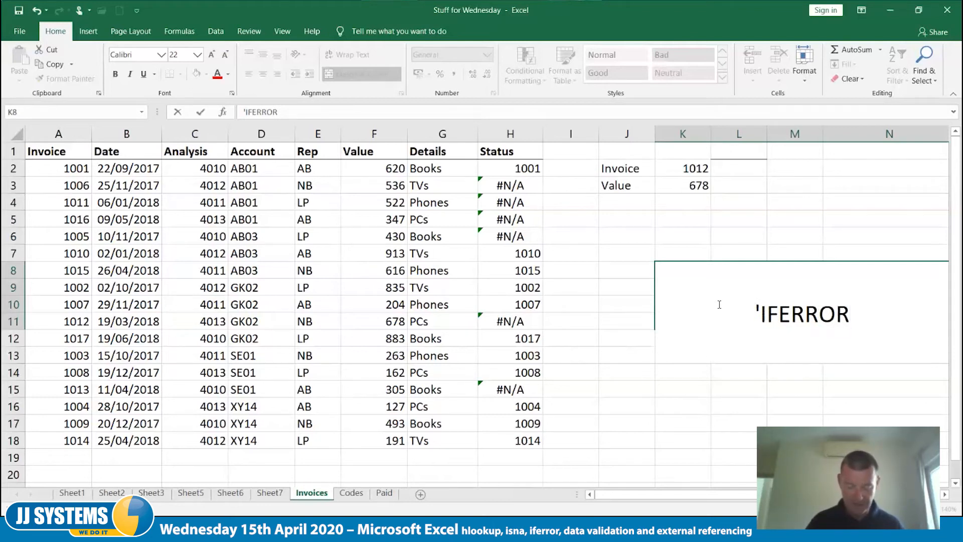
{"action": "type", "text": "'"}
{"action": "key", "text": "BackSpace"}
{"action": "type", "text": "ISNA"}
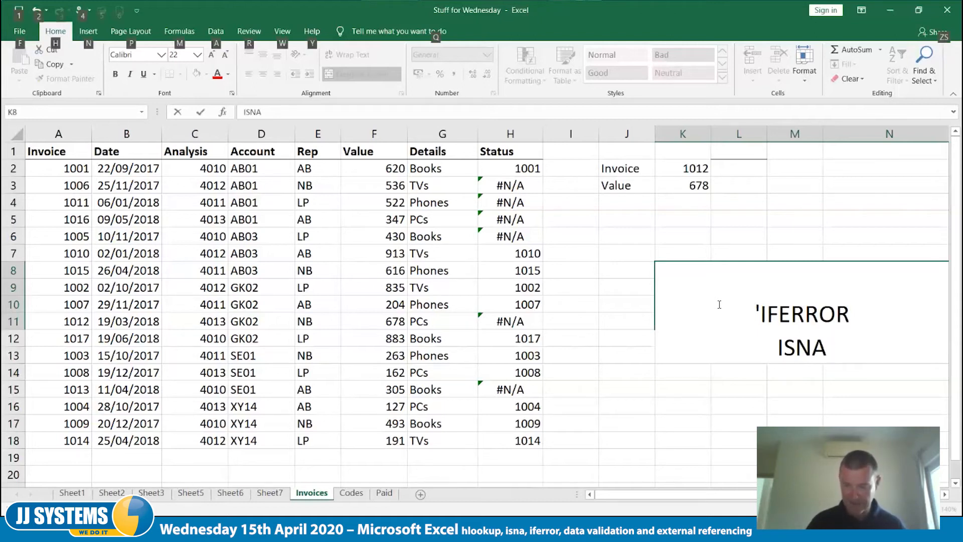
{"action": "key", "text": "alt+Return"}
{"action": "type", "text": "IFNA"}
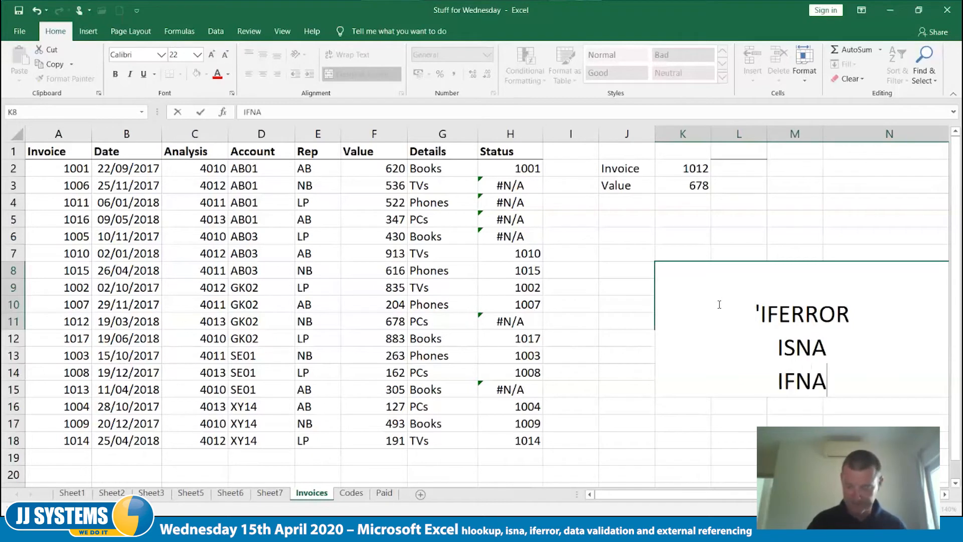
{"action": "key", "text": "Tab"}
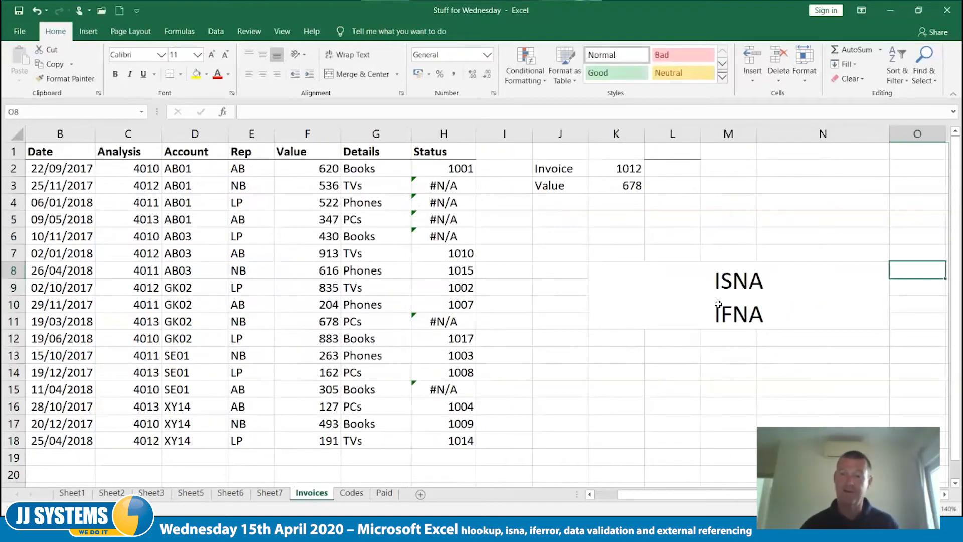
Extend the merged and centred function note from K8 down to row 15, across columns K to N
{"action": "left_click", "coordinate": [719, 304]}
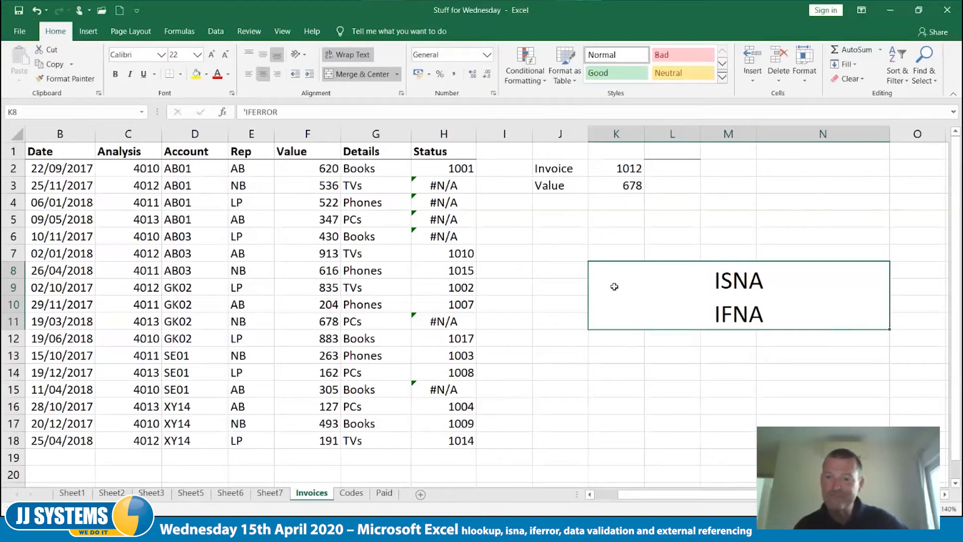
{"action": "left_click_drag", "start_coordinate": [609, 285], "coordinate": [608, 386]}
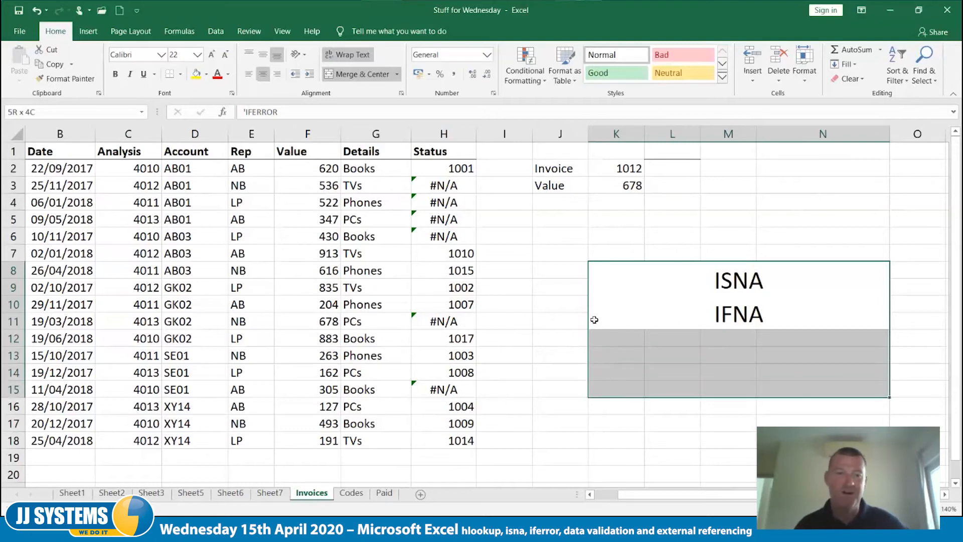
{"action": "left_click", "coordinate": [353, 74]}
{"action": "left_click", "coordinate": [353, 74]}
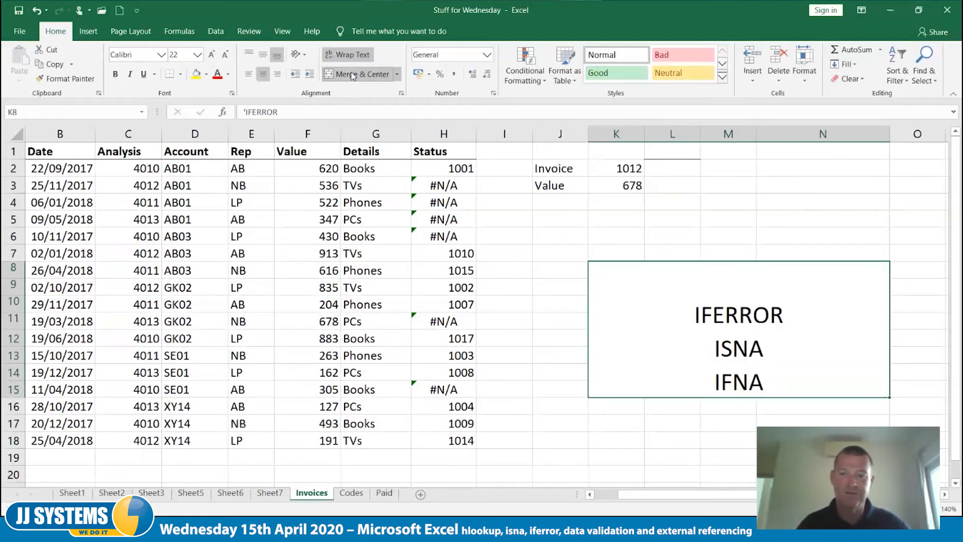
{"action": "left_click", "coordinate": [791, 404]}
Enter the formula =J2+K2 in M4 to add the Invoice label to the invoice number as an error example
{"action": "left_click", "coordinate": [614, 441]}
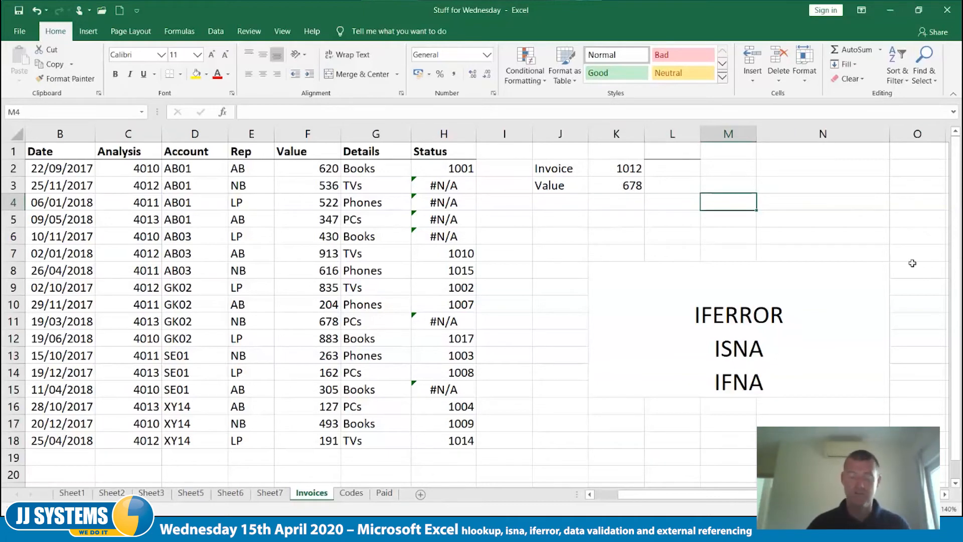
{"action": "type", "text": "=j"}
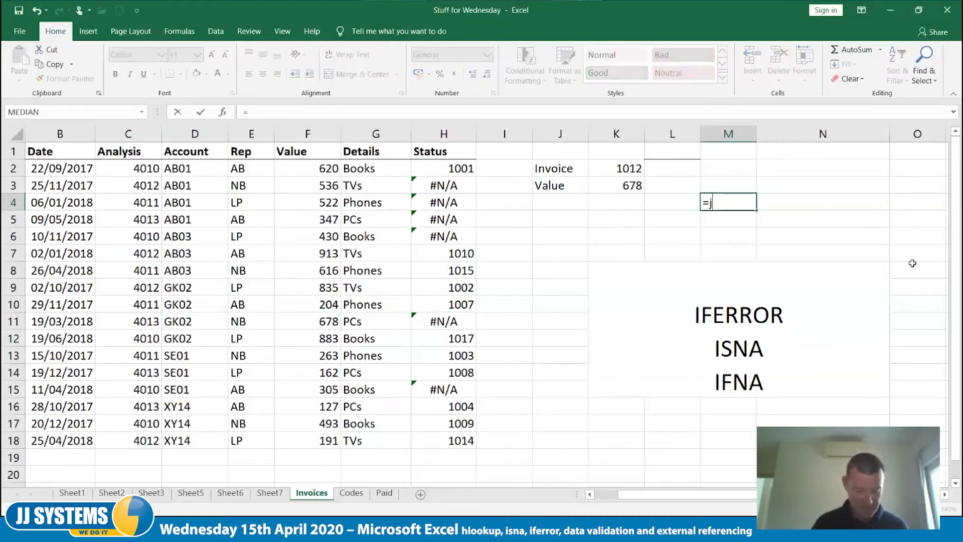
{"action": "type", "text": "2+"}
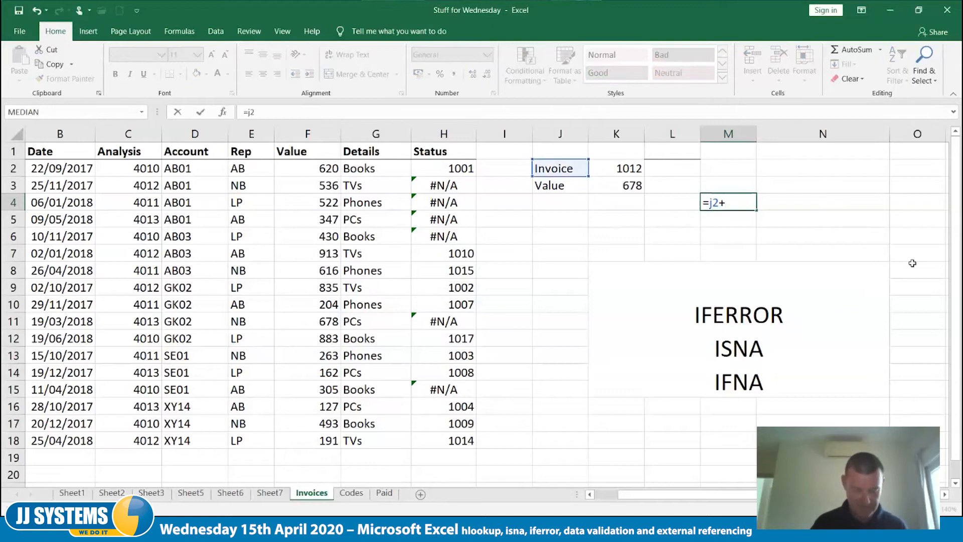
{"action": "type", "text": "k2"}
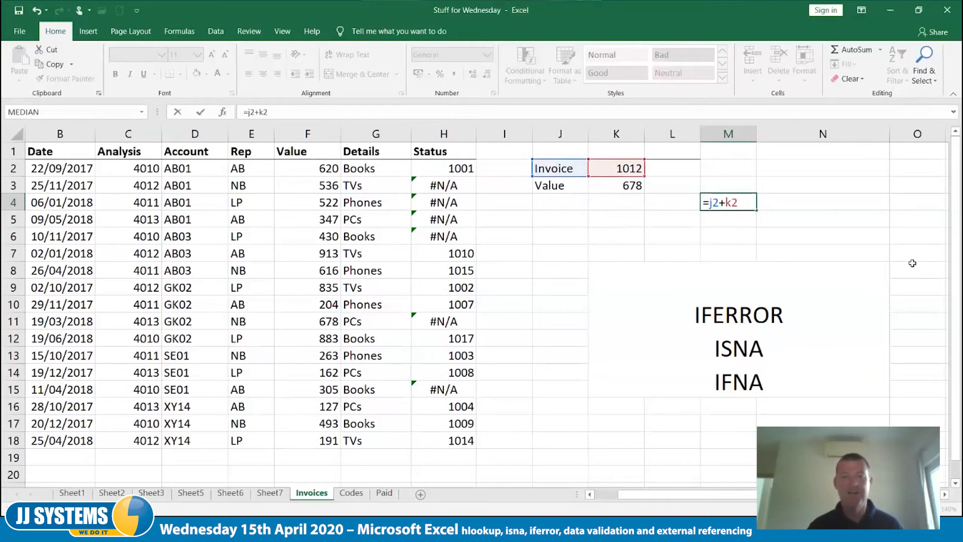
{"action": "key", "text": "Tab"}
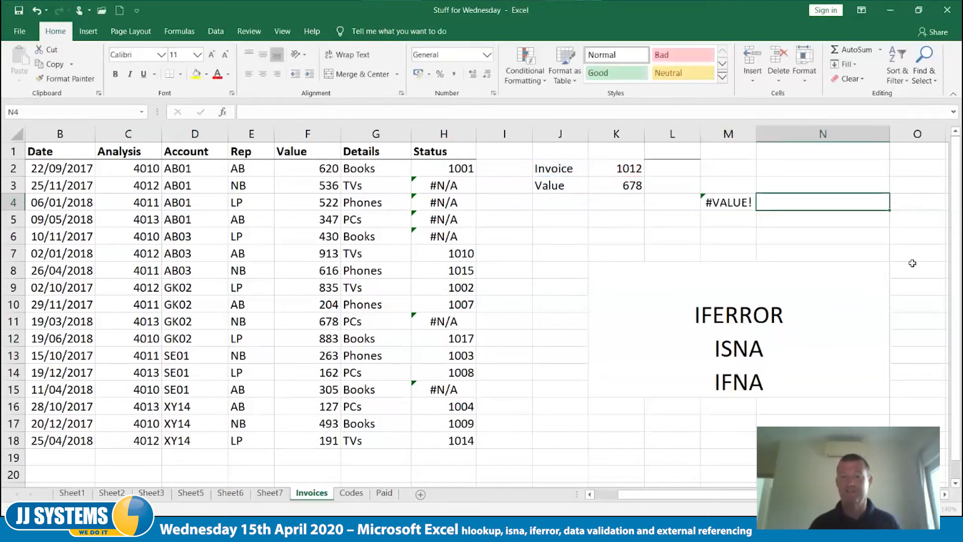
{"action": "key", "text": "Left"}
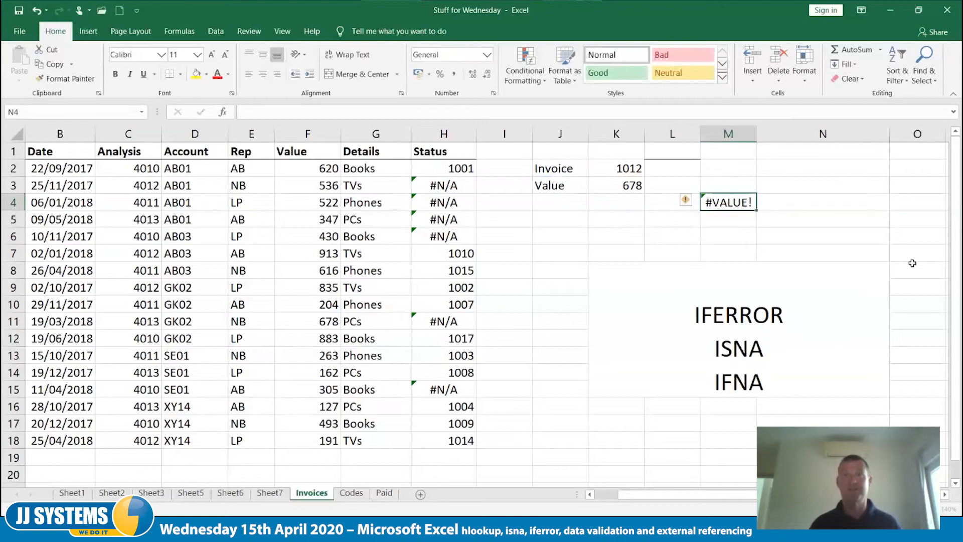
Wrap the J2+K2 formula in M4 in IFERROR with an empty string as the error value: =IFERROR(J2+K2,"")
{"action": "key", "text": "F2"}
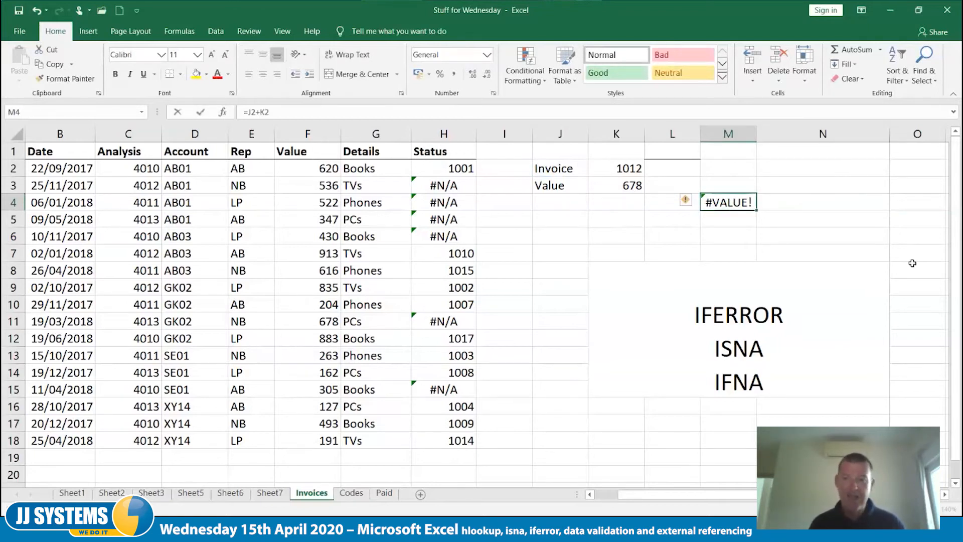
{"action": "key", "text": "Home"}
{"action": "key", "text": "Right"}
{"action": "key", "text": "Right"}
{"action": "key", "text": "Left"}
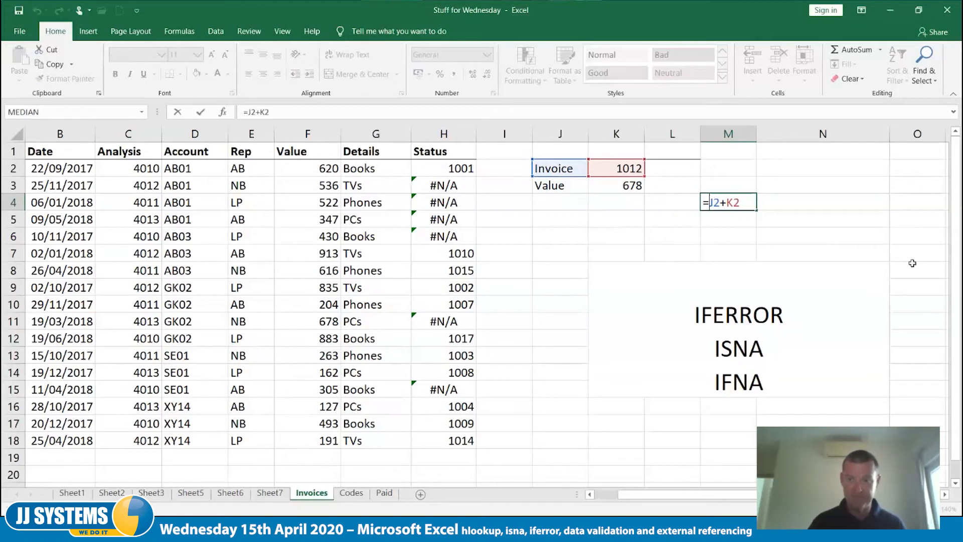
{"action": "type", "text": "iferror"}
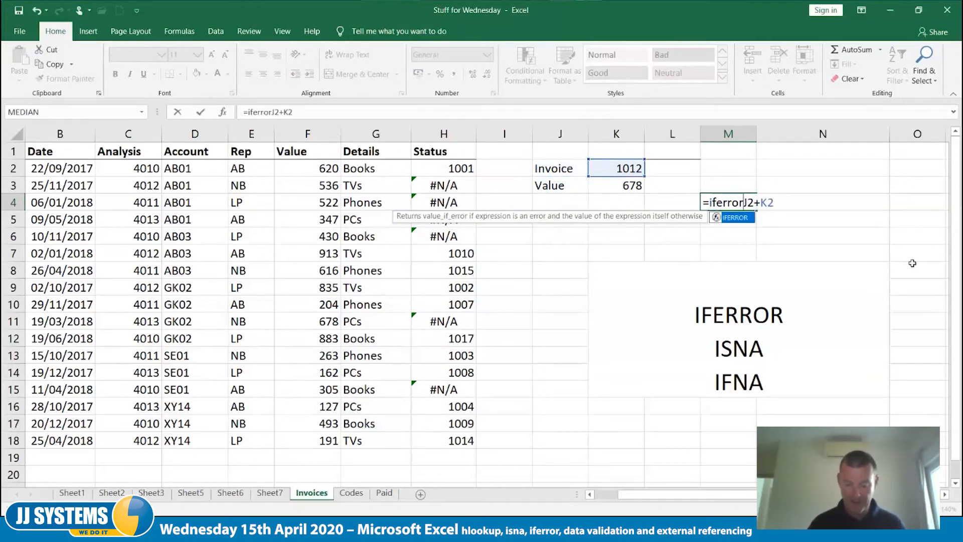
{"action": "type", "text": "("}
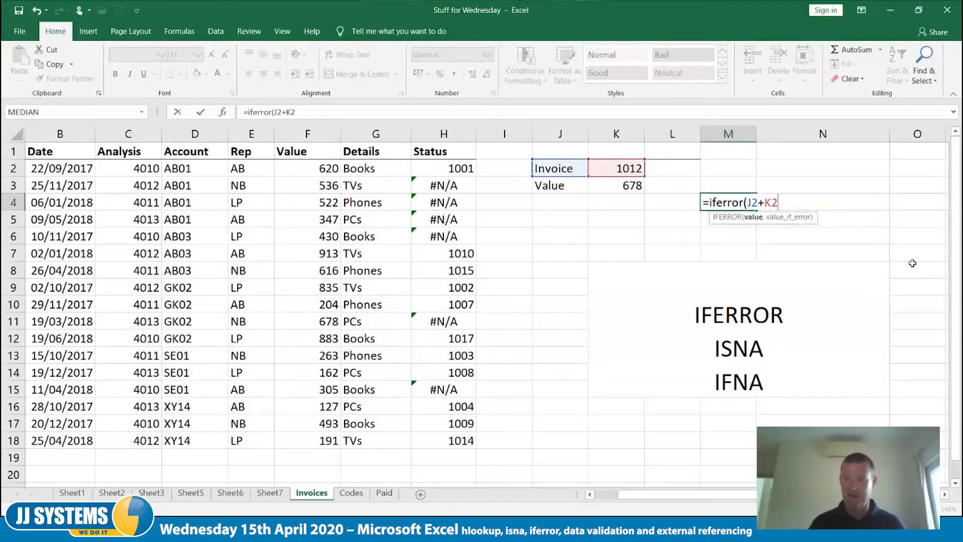
{"action": "type", "text": ","}
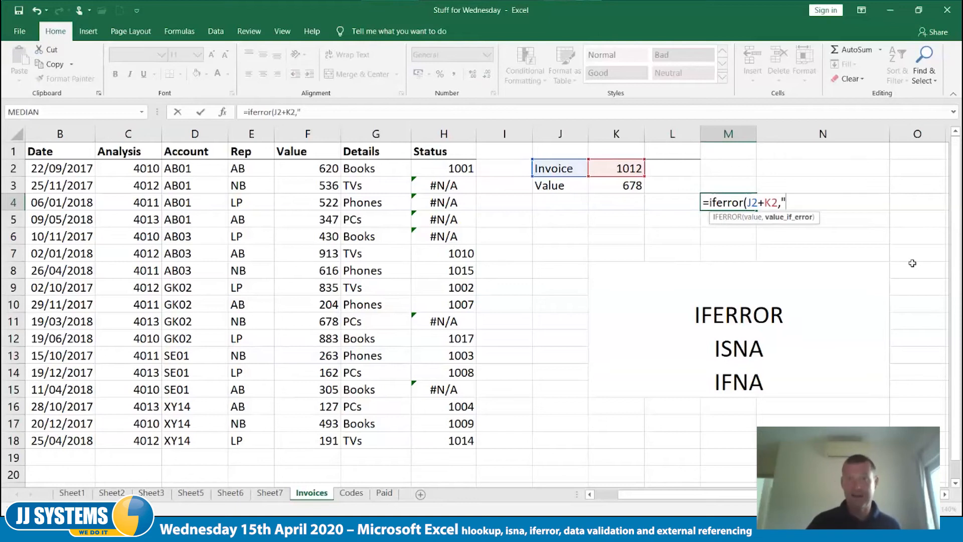
{"action": "key", "text": "BackSpace"}
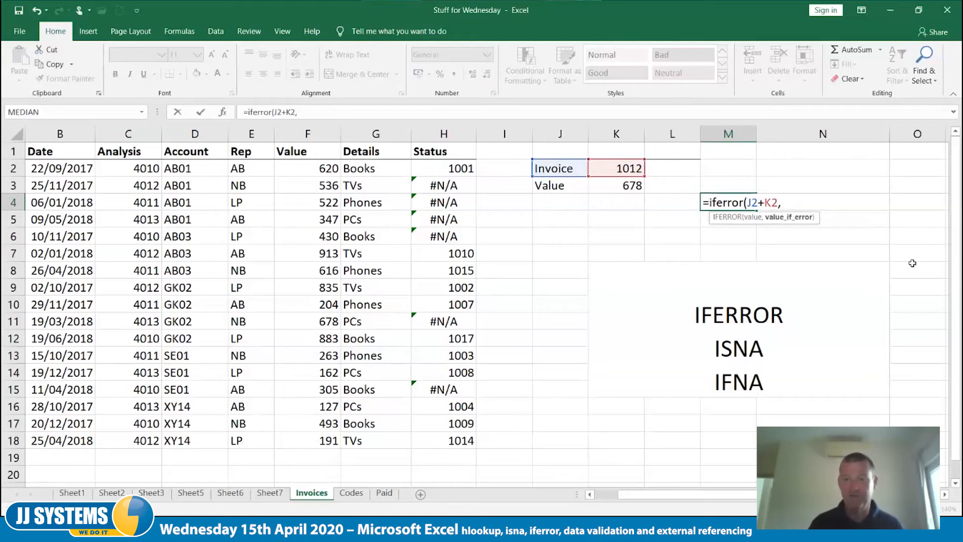
{"action": "type", "text": "\""}
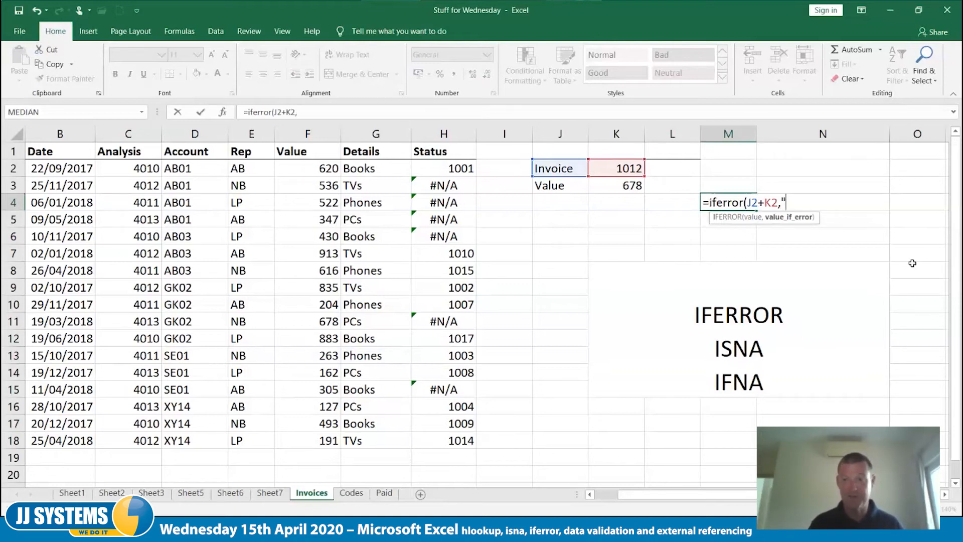
{"action": "type", "text": "\")"}
{"action": "key", "text": "ctrl+Return"}
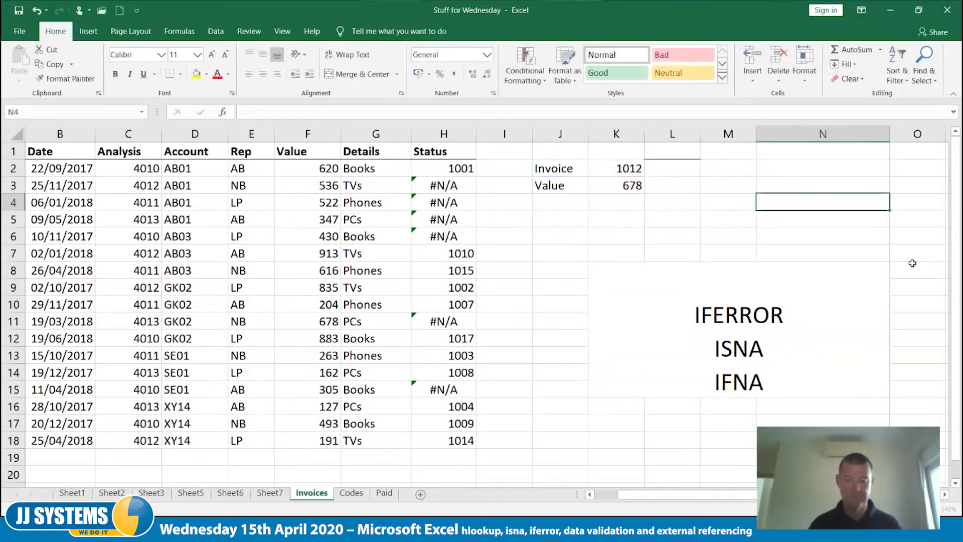
Change the error value in M4's IFERROR formula to 0, giving =IFERROR(J2+K2,0)
{"action": "key", "text": "F2"}
{"action": "key", "text": "Left"}
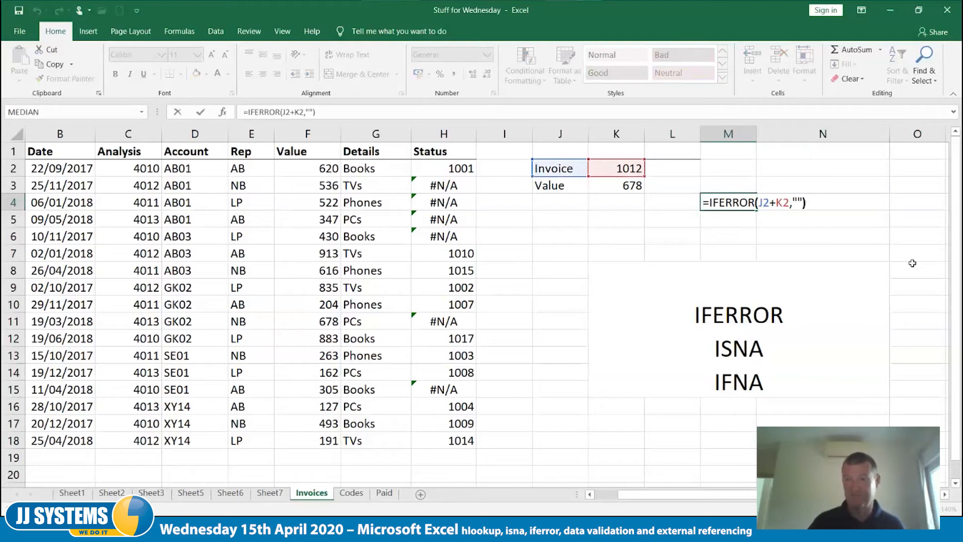
{"action": "key", "text": "BackSpace"}
{"action": "key", "text": "BackSpace"}
{"action": "type", "text": "0"}
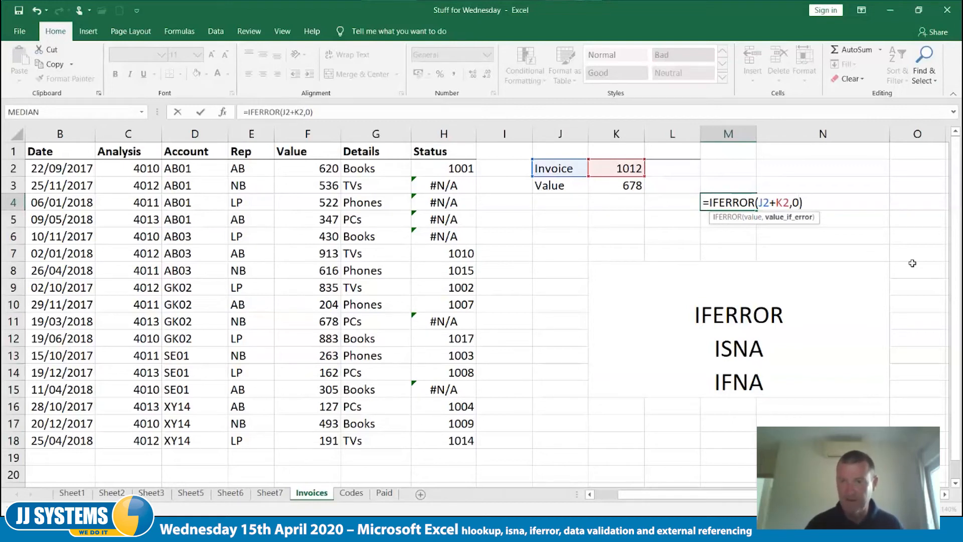
{"action": "key", "text": "Tab"}
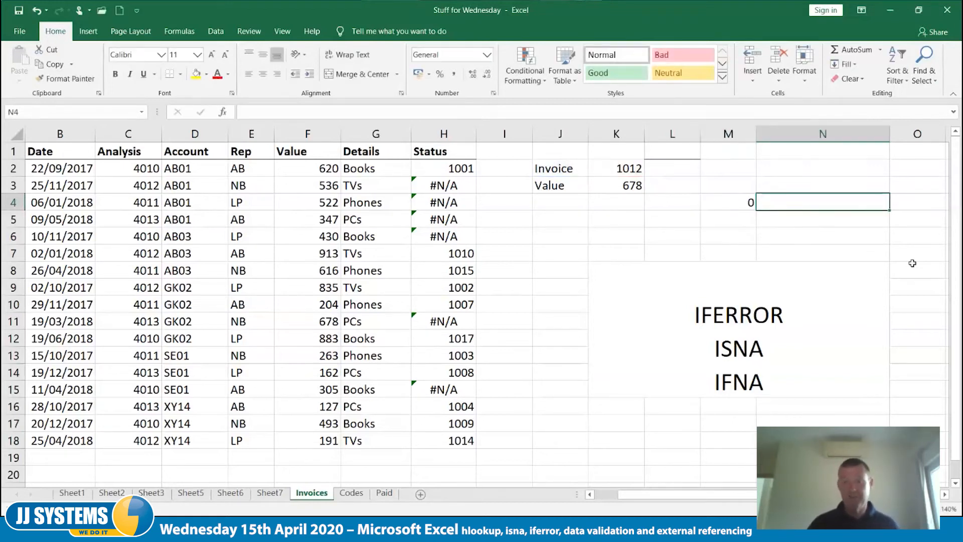
Check the IFERROR example formula in M4 and clear it from the cell
{"action": "key", "text": "Left"}
{"action": "key", "text": "F2"}
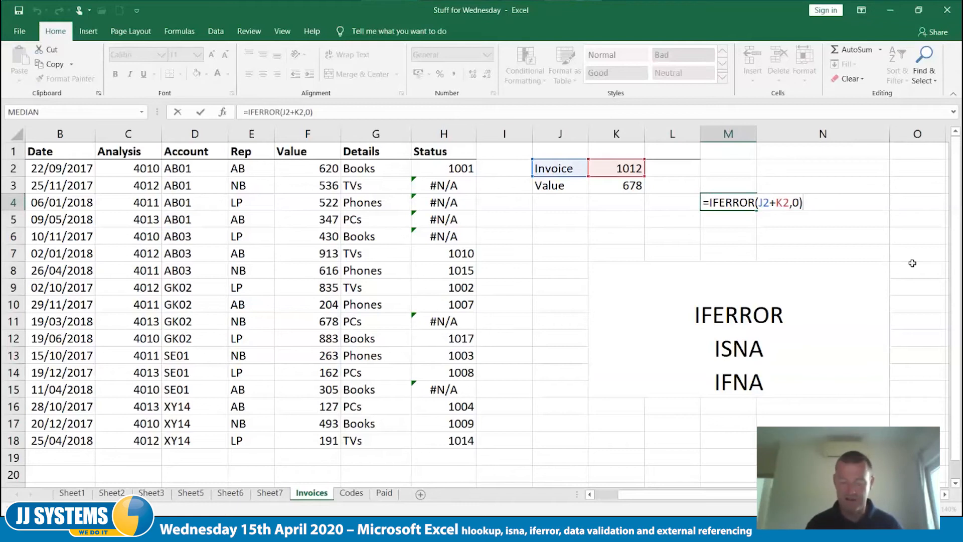
{"action": "key", "text": "ctrl+Return"}
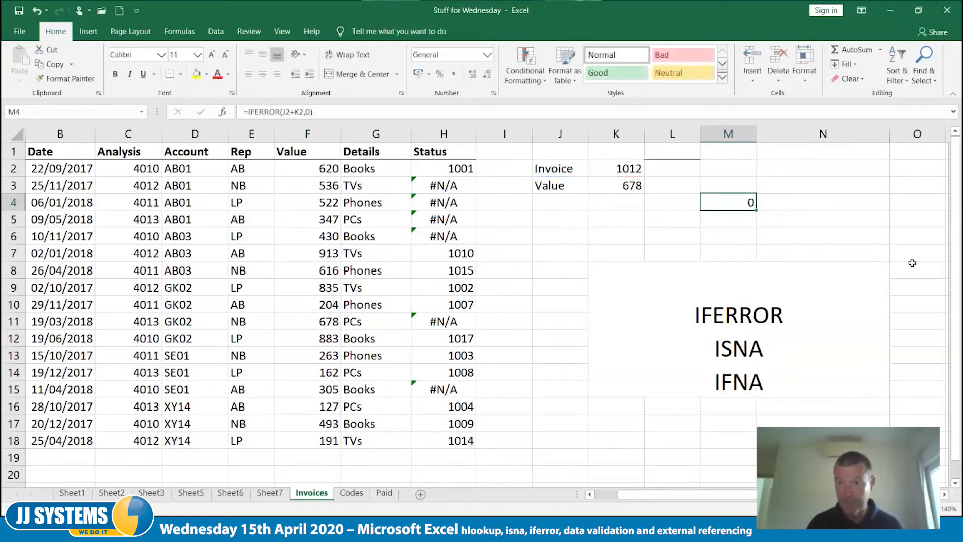
{"action": "key", "text": "Delete"}
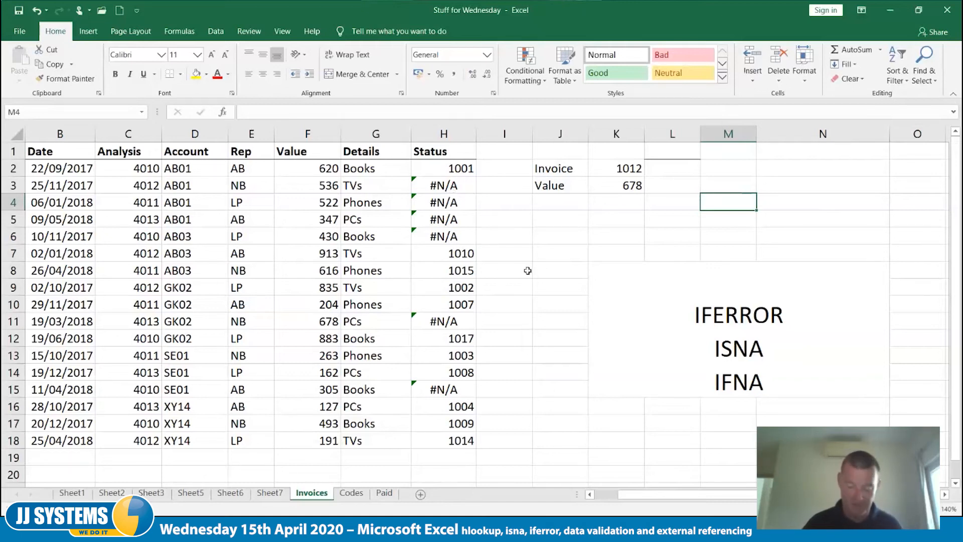
{"action": "type", "text": "=if"}
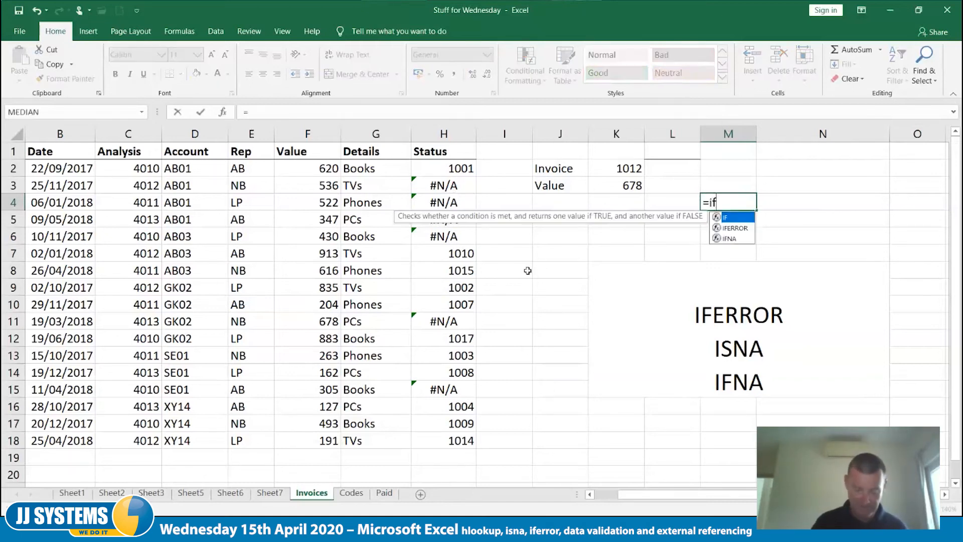
{"action": "type", "text": "na("}
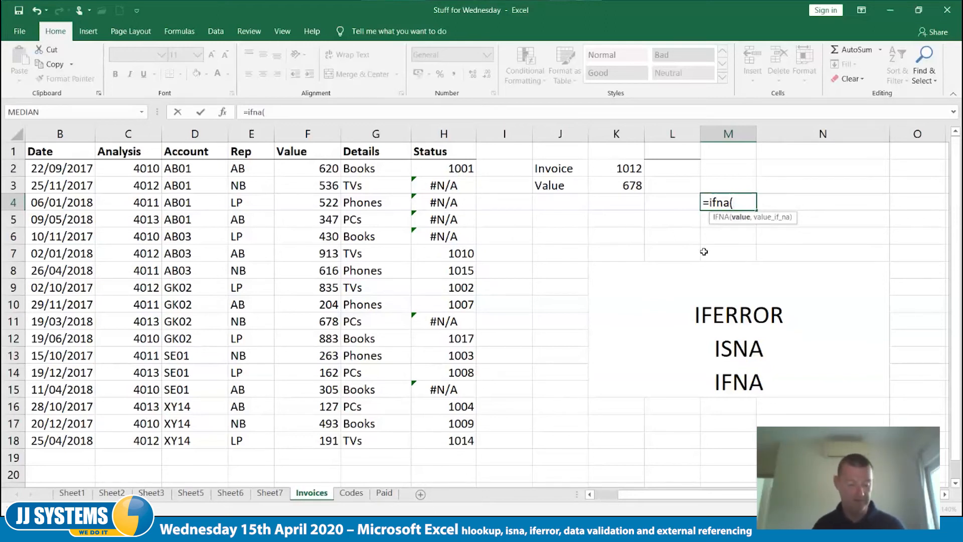
{"action": "key", "text": "Escape"}
Wrap the VLOOKUP in H2 in IFNA with an Outstanding fallback: =IFNA(VLOOKUP(A2,Paid!A:A,1,FALSE),"Outstanding")
{"action": "key", "text": "Left"}
{"action": "key", "text": "Left"}
{"action": "key", "text": "Left"}
{"action": "key", "text": "Left"}
{"action": "key", "text": "Left"}
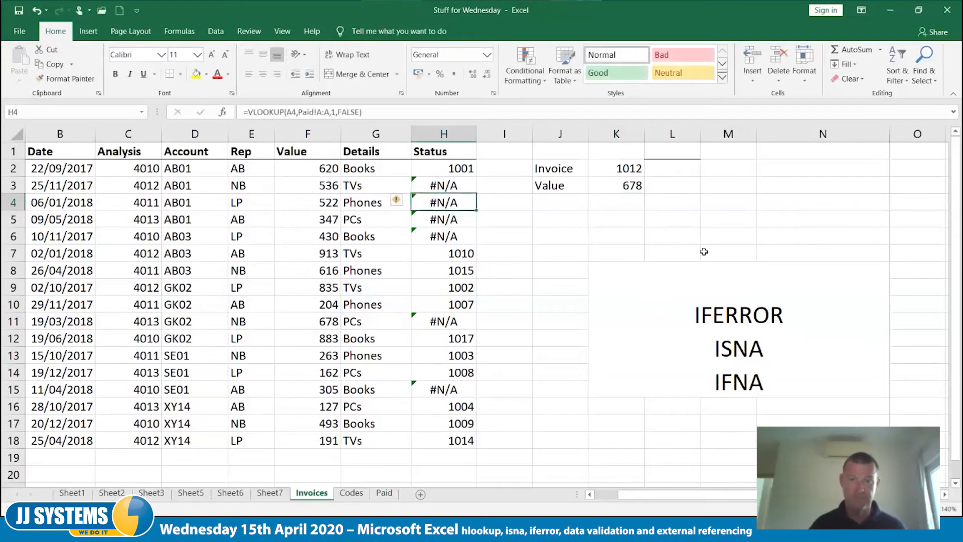
{"action": "key", "text": "Up"}
{"action": "key", "text": "Up"}
{"action": "key", "text": "F2"}
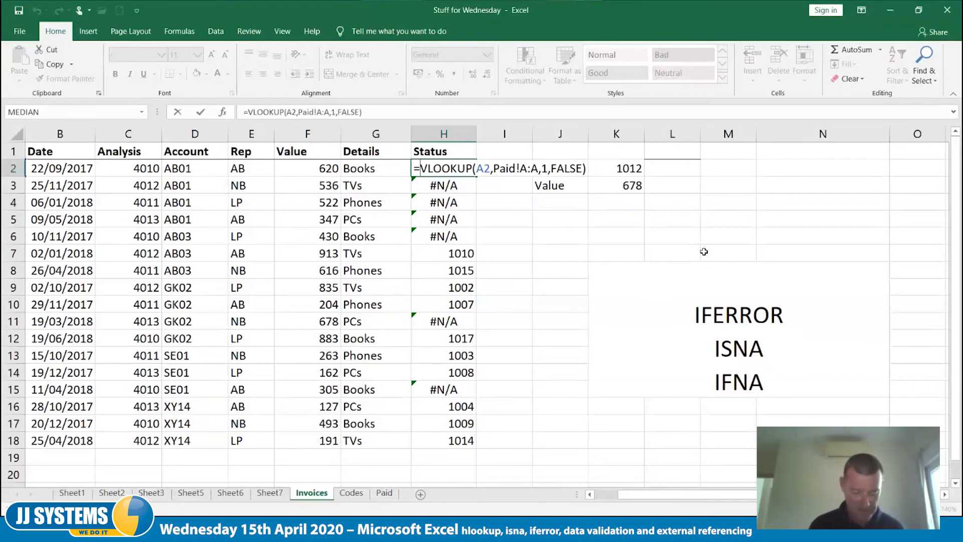
{"action": "type", "text": "ifna("}
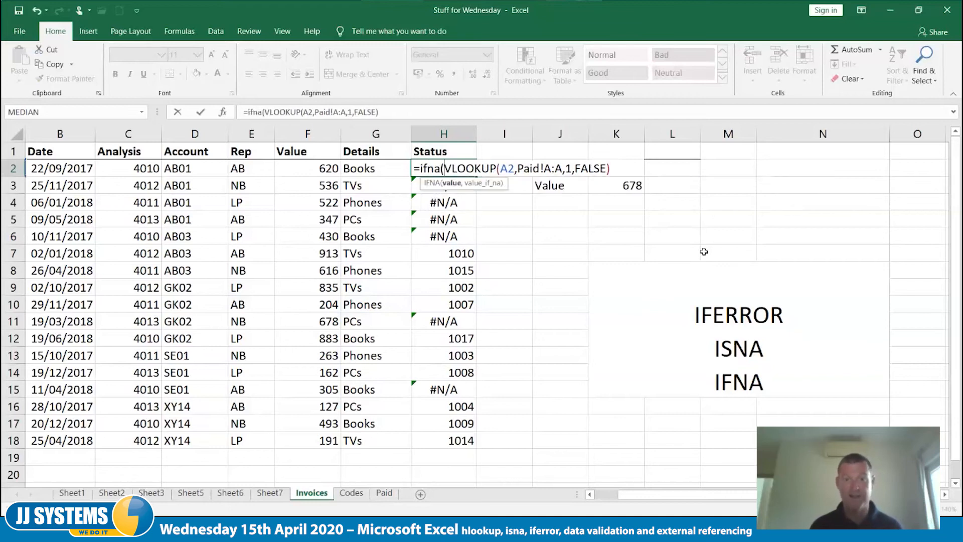
{"action": "key", "text": "End"}
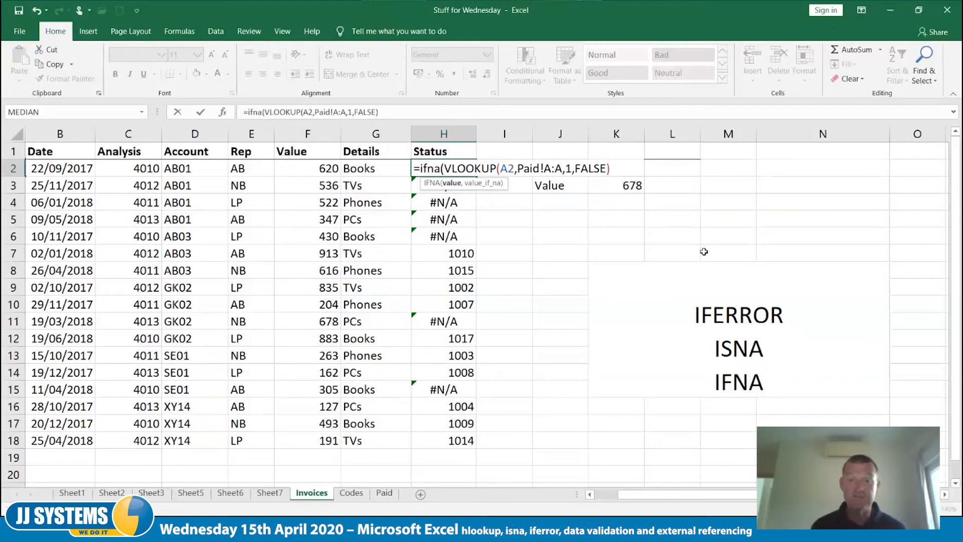
{"action": "type", "text": ","}
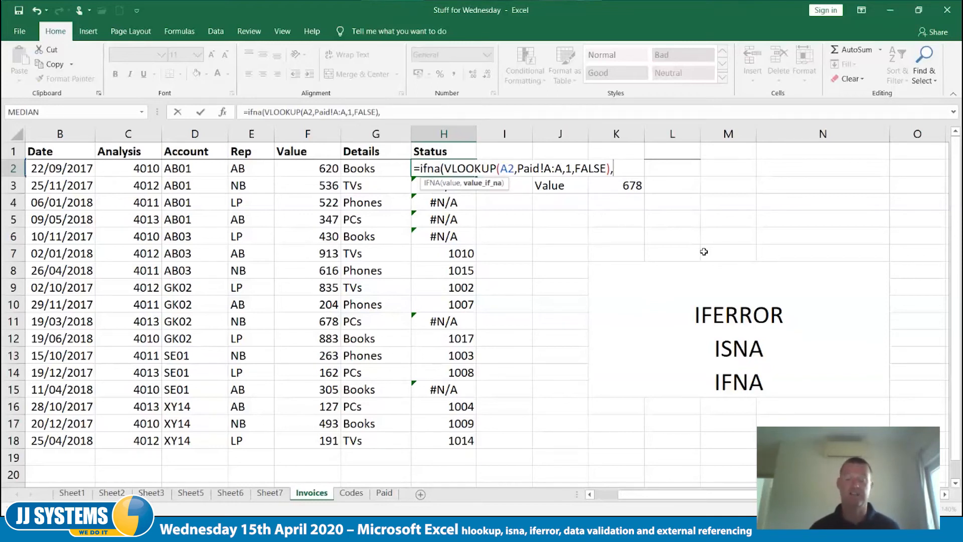
{"action": "type", "text": "\""}
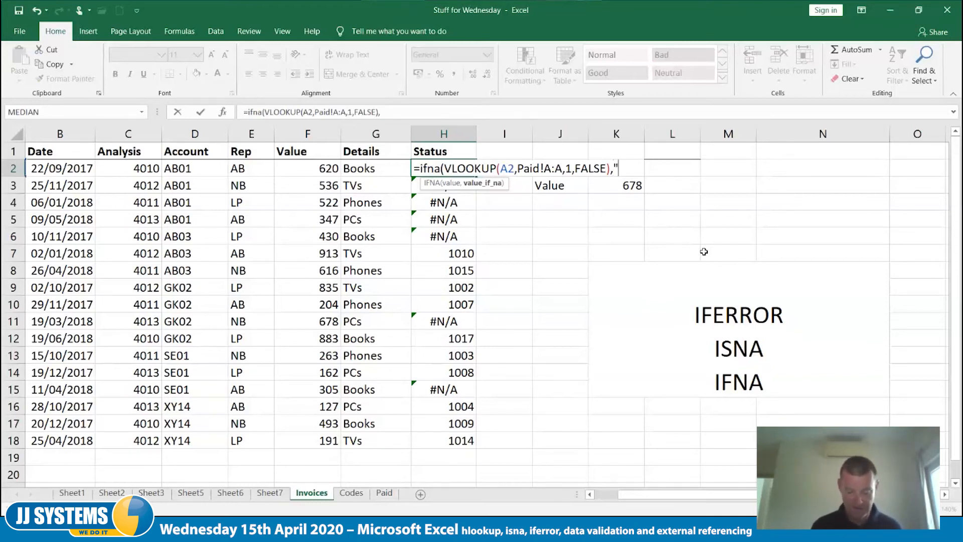
{"action": "type", "text": "Outst"}
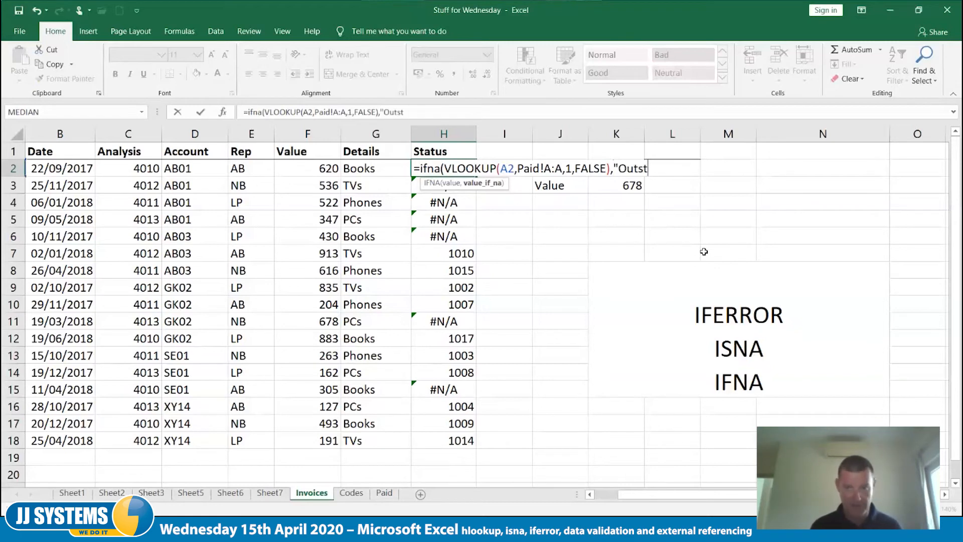
{"action": "type", "text": "a"}
{"action": "type", "text": "nd"}
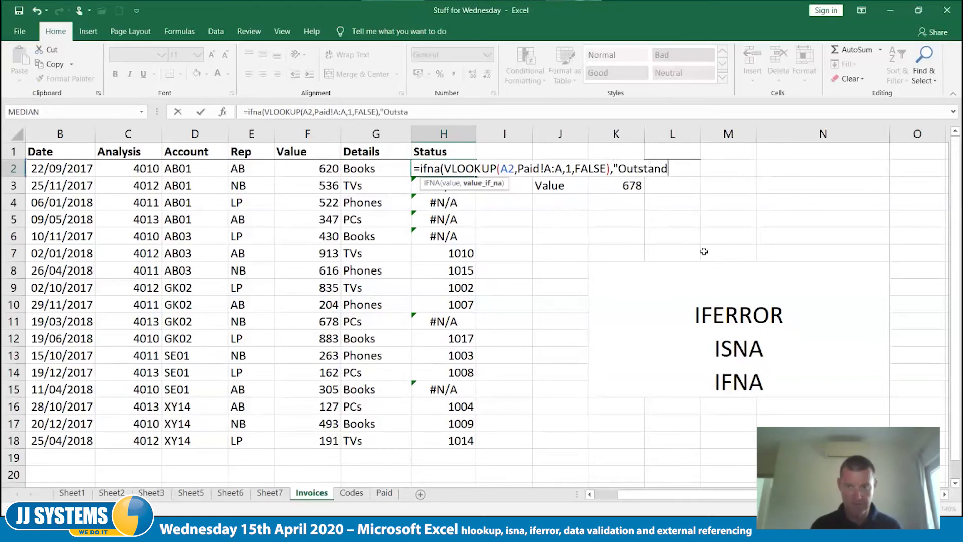
{"action": "type", "text": "ing\")"}
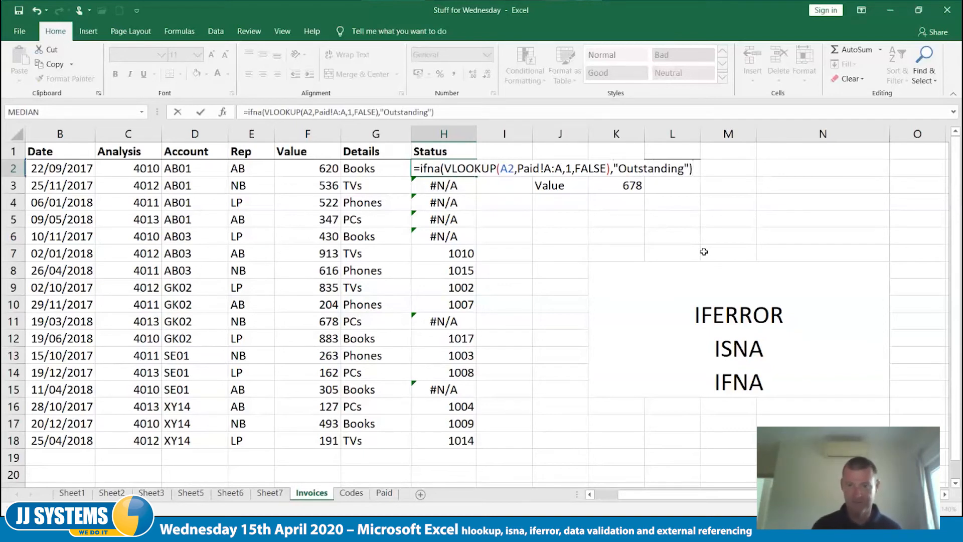
{"action": "key", "text": "Tab"}
Fill the IFNA formula from H2 down to H18 and autofit the Status column's width
{"action": "key", "text": "Left"}
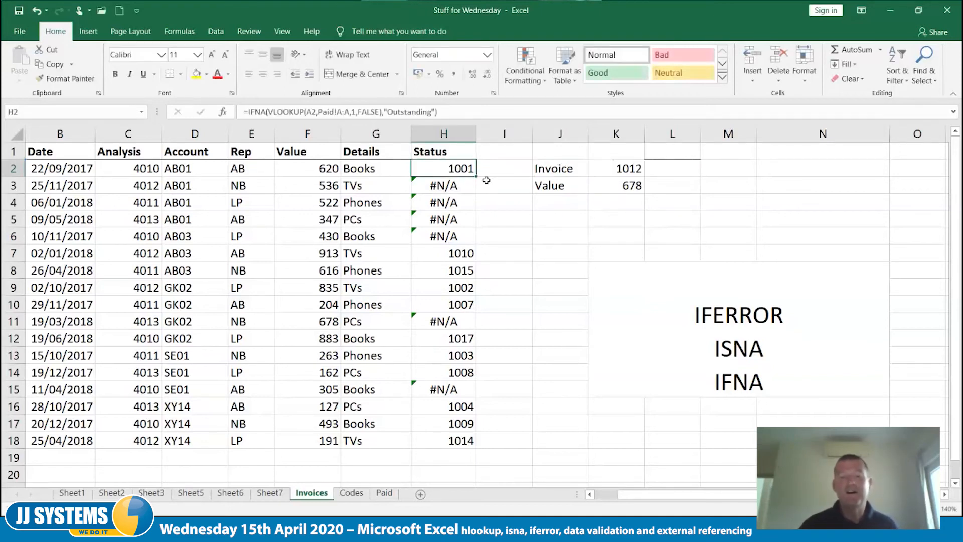
{"action": "left_click_drag", "start_coordinate": [478, 176], "coordinate": [490, 445]}
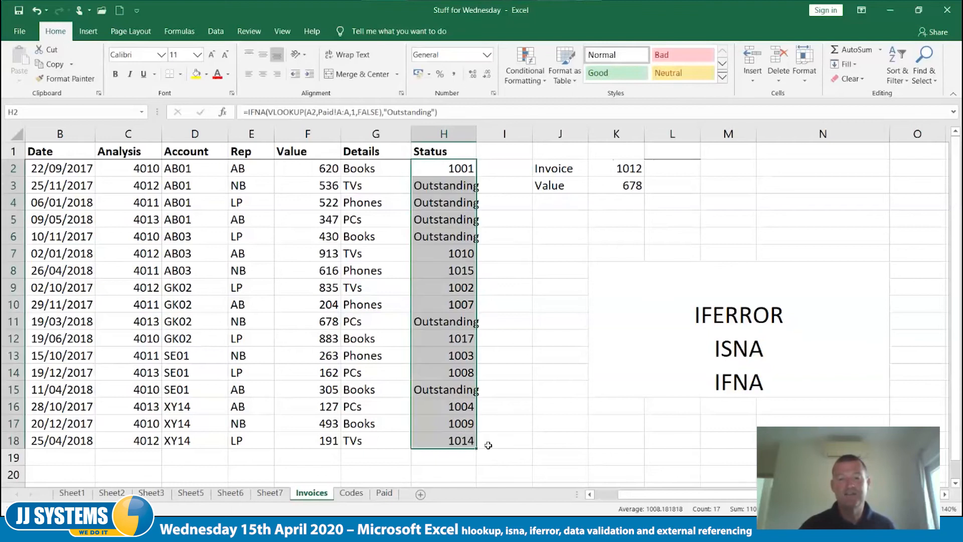
{"action": "double_click", "coordinate": [477, 133]}
{"action": "left_click", "coordinate": [525, 303]}
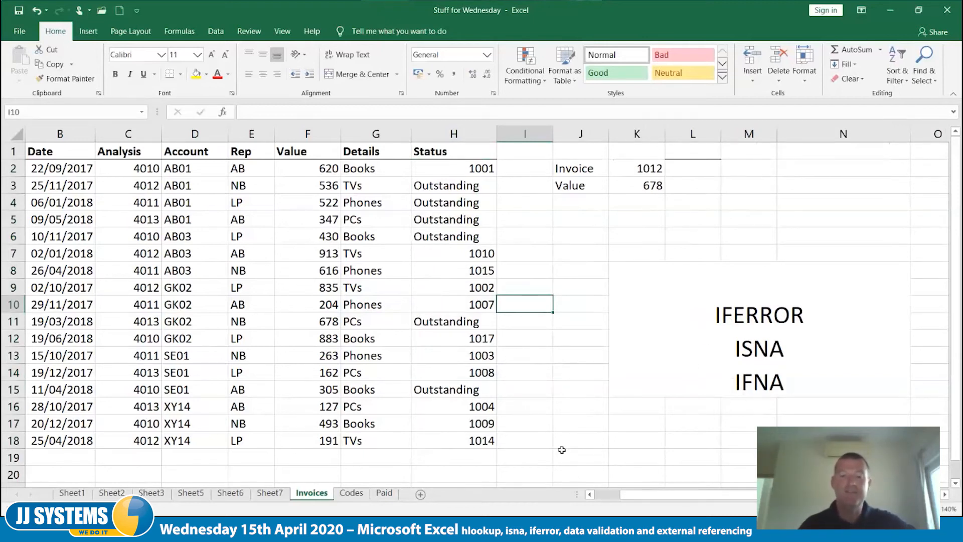
Remove the "Outstanding" argument and the outer closing bracket from the IFNA formula in H2
{"action": "left_click", "coordinate": [470, 170]}
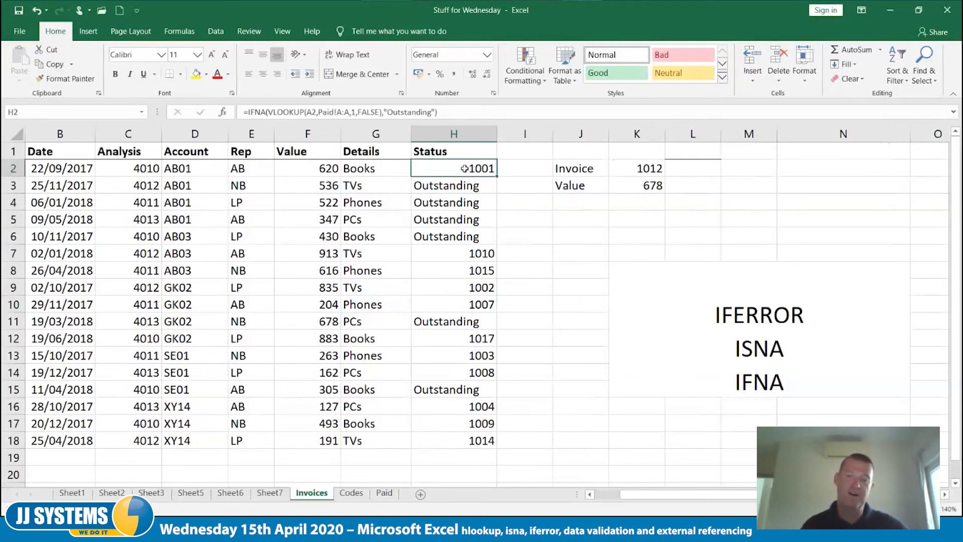
{"action": "double_click", "coordinate": [465, 169]}
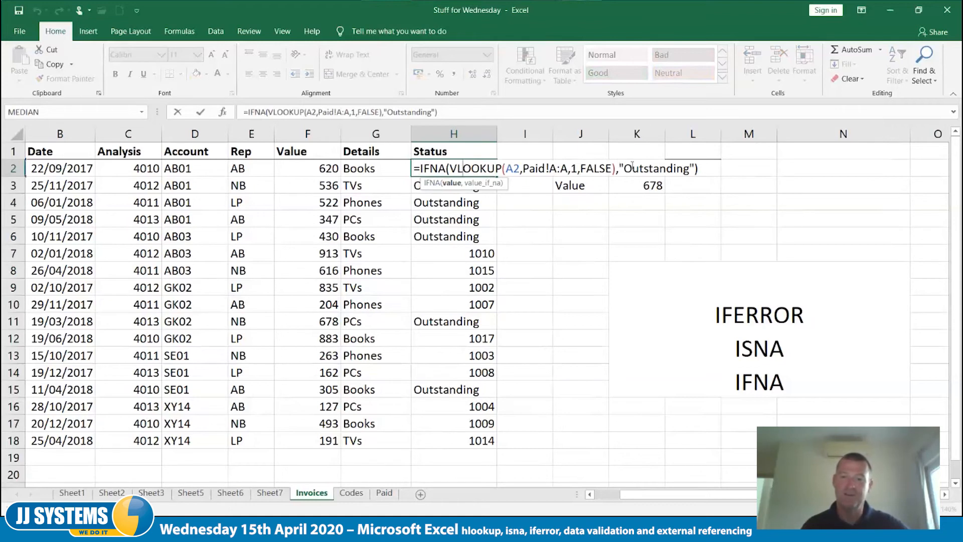
{"action": "left_click_drag", "start_coordinate": [616, 168], "coordinate": [699, 168]}
{"action": "key", "text": "Delete"}
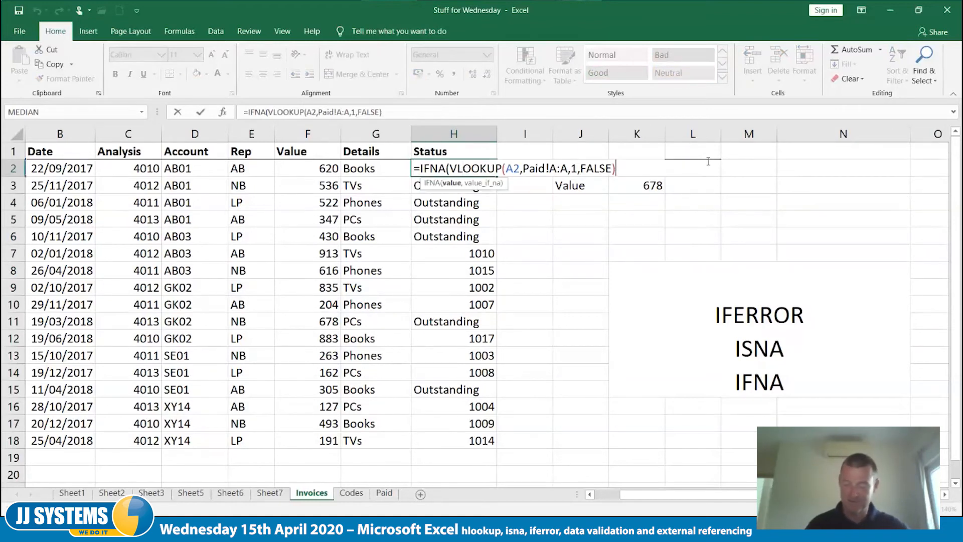
Rewrite the formula in H2 to test the lookup with ISNA inside IF: =IF(ISNA(VLOOKUP(A2,Paid!A:A,1,FALSE)),"O/S","Paid")
{"action": "key", "text": "Home"}
{"action": "key", "text": "Right"}
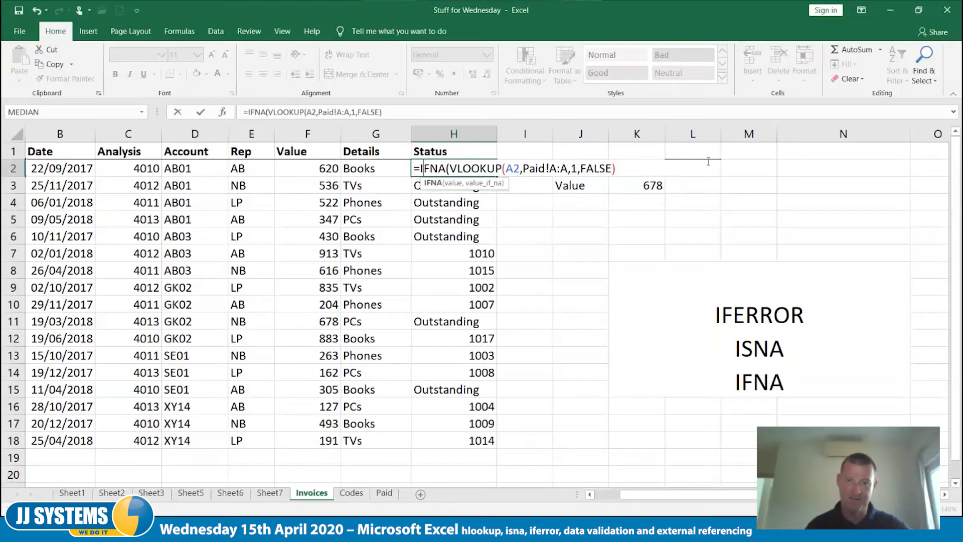
{"action": "key", "text": "Delete"}
{"action": "key", "text": "Delete"}
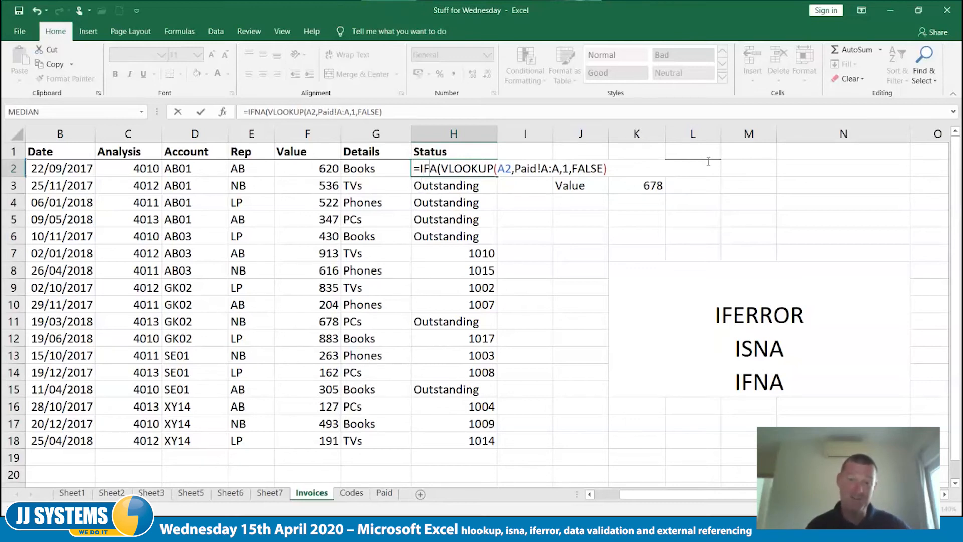
{"action": "key", "text": "Right"}
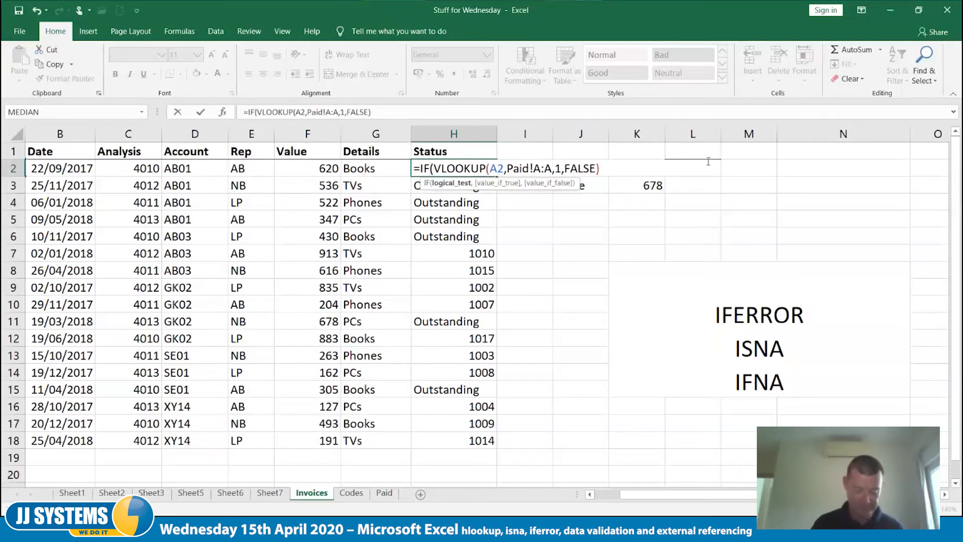
{"action": "type", "text": "isna"}
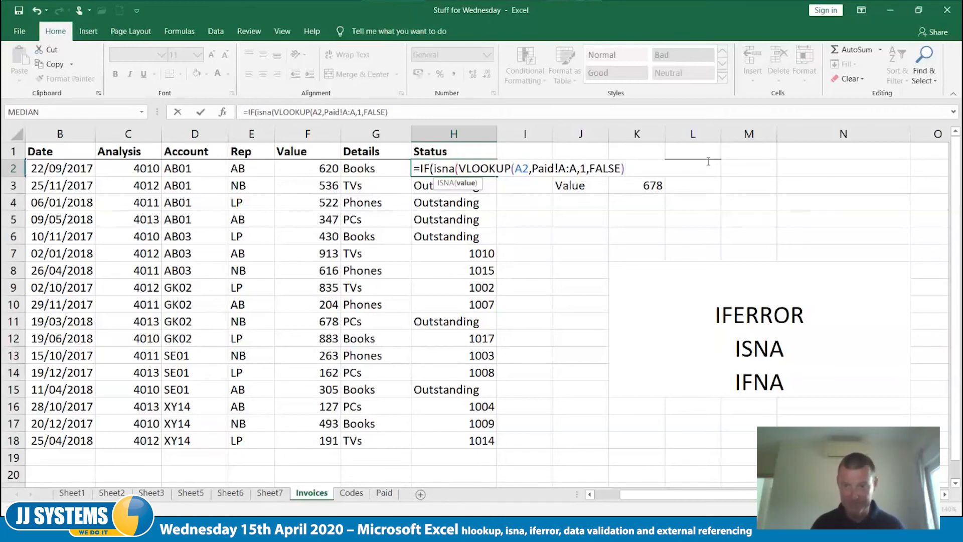
{"action": "type", "text": "),"}
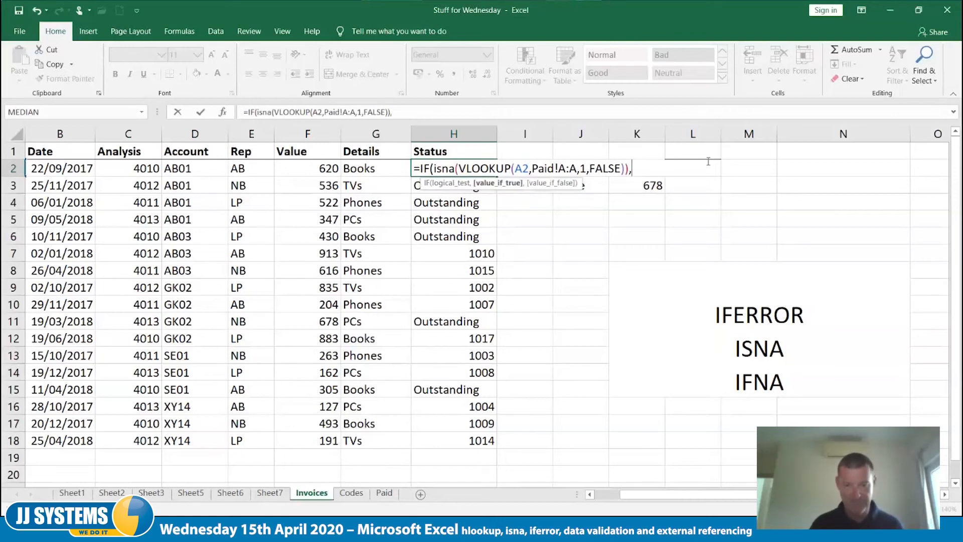
{"action": "type", "text": "\"O/S\""}
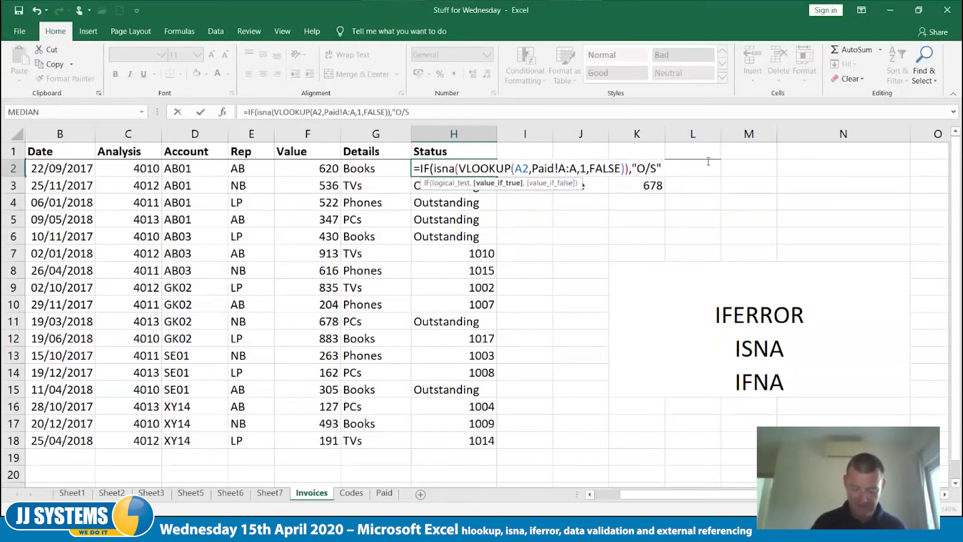
{"action": "type", "text": ",\"P"}
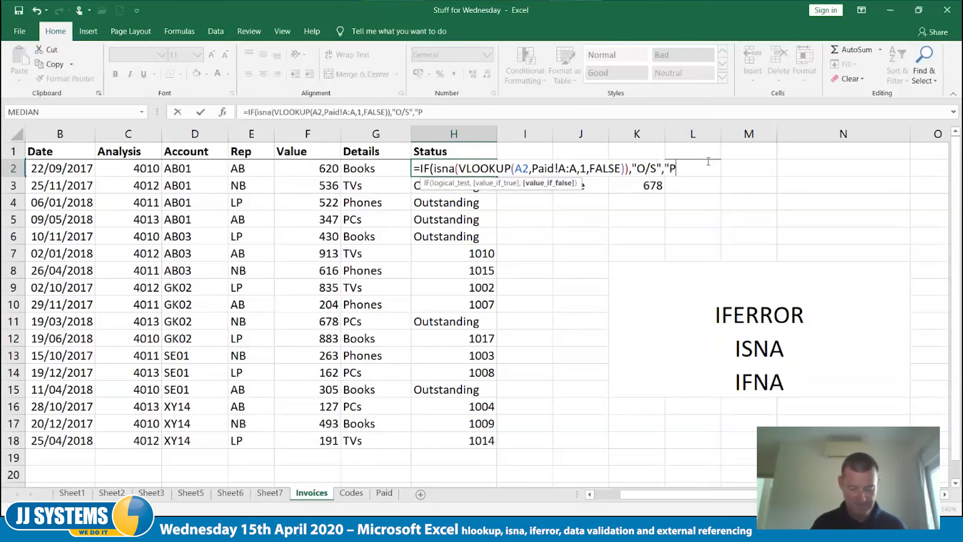
{"action": "type", "text": "aid\")"}
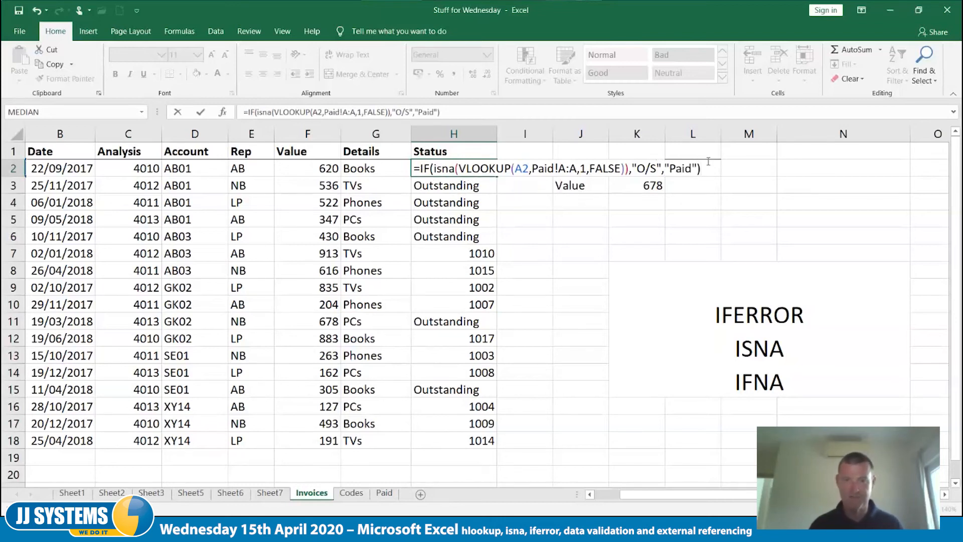
{"action": "key", "text": "Tab"}
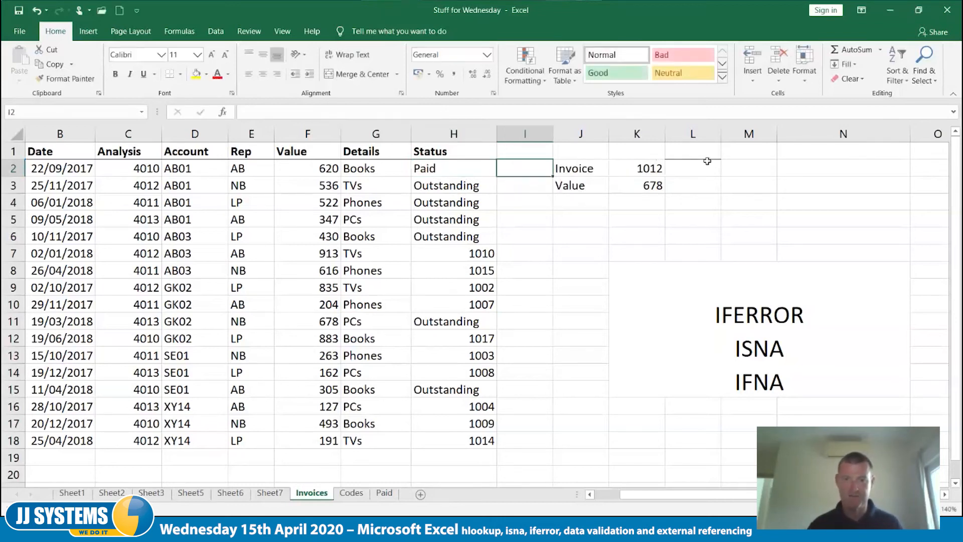
Fill the IF and ISNA formula from H2 down to H18 and narrow the Status column slightly
{"action": "left_click", "coordinate": [452, 166]}
{"action": "left_click_drag", "start_coordinate": [497, 176], "coordinate": [497, 448]}
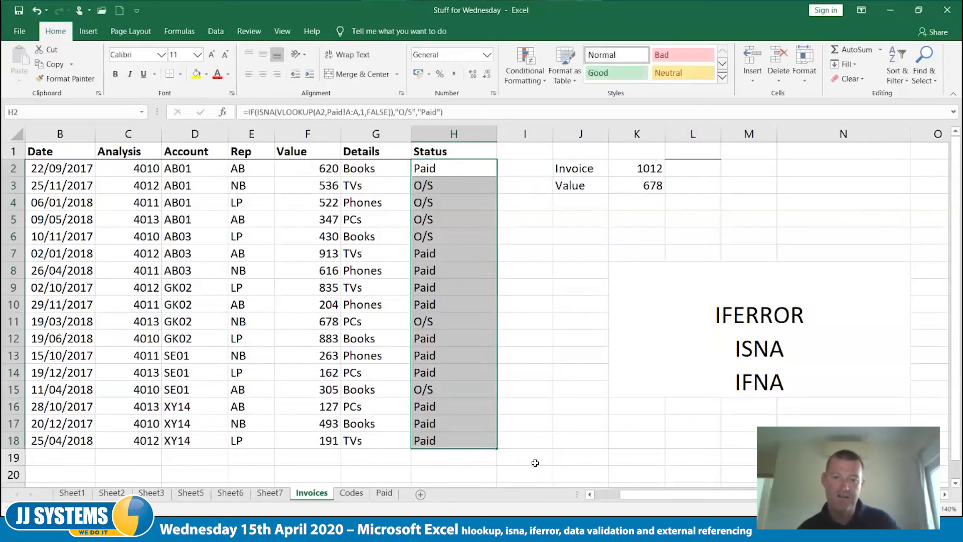
{"action": "left_click", "coordinate": [536, 459]}
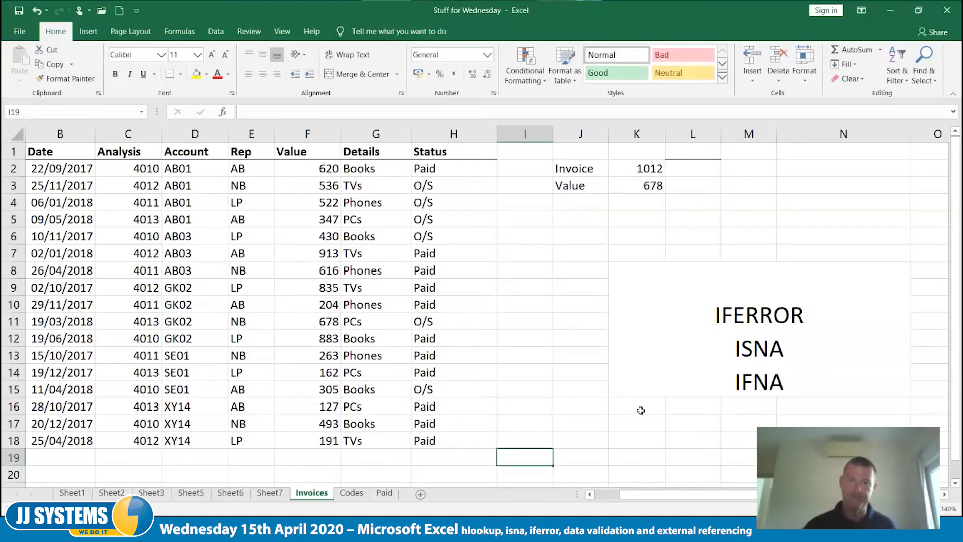
{"action": "left_click_drag", "start_coordinate": [496, 138], "coordinate": [476, 144]}
Clear the IFERROR, ISNA and IFNA notes from the merged cell K8
{"action": "left_click", "coordinate": [538, 283]}
{"action": "left_click", "coordinate": [632, 326]}
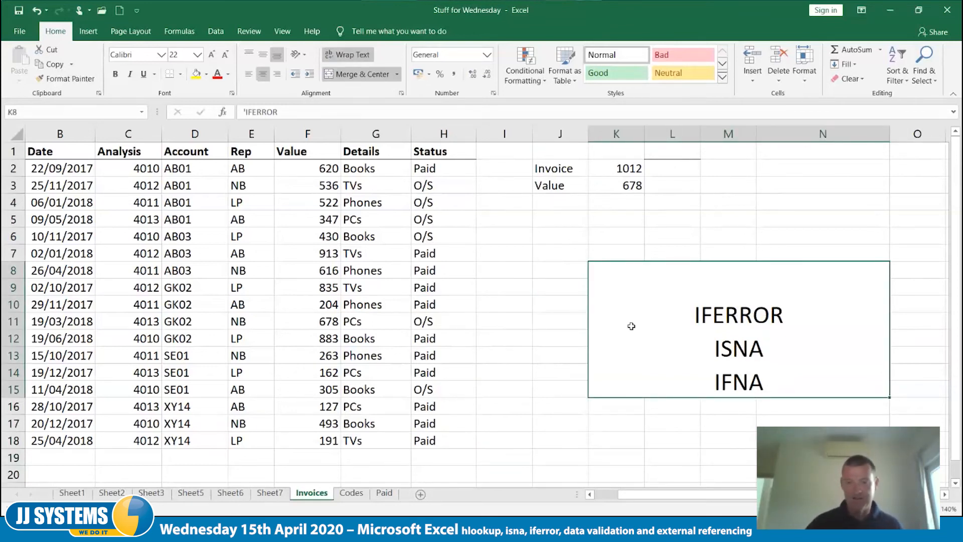
{"action": "key", "text": "Delete"}
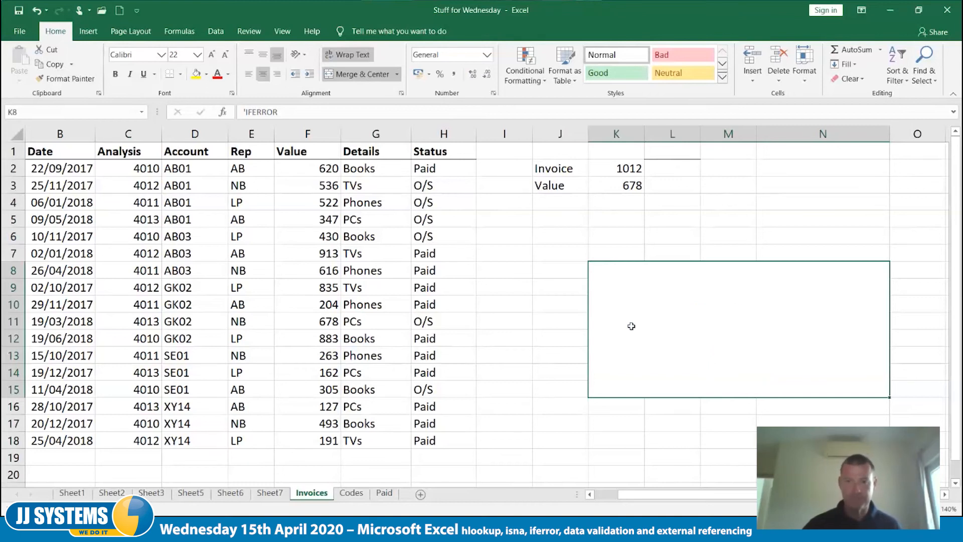
Remove the FALSE argument from the invoice value lookup in K3, leaving =VLOOKUP(K2,A1:F18,6)
{"action": "left_click", "coordinate": [646, 235]}
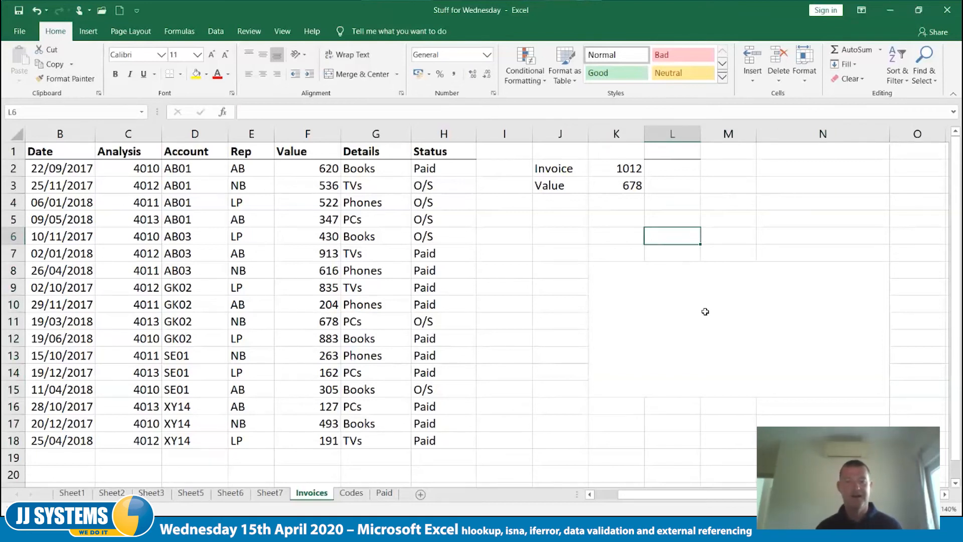
{"action": "key", "text": "Up"}
{"action": "key", "text": "Up"}
{"action": "key", "text": "Up"}
{"action": "key", "text": "Left"}
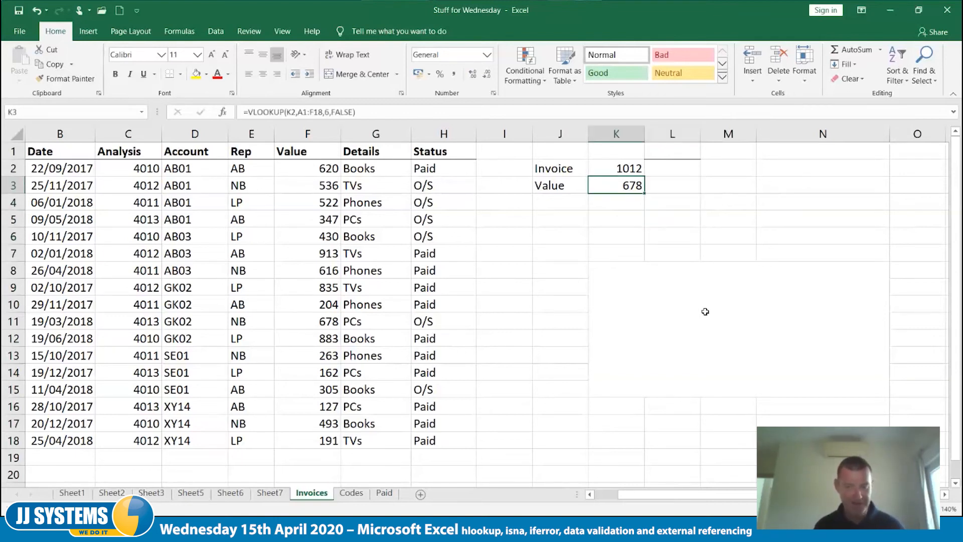
{"action": "key", "text": "F2"}
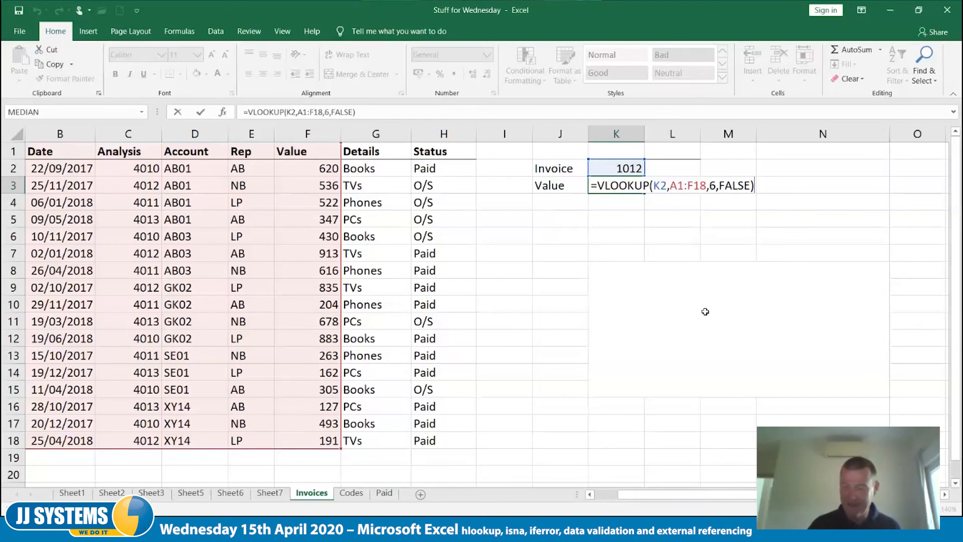
{"action": "key", "text": "BackSpace"}
{"action": "key", "text": "BackSpace"}
{"action": "key", "text": "BackSpace"}
{"action": "key", "text": "BackSpace"}
{"action": "key", "text": "BackSpace"}
{"action": "key", "text": "BackSpace"}
{"action": "key", "text": "BackSpace"}
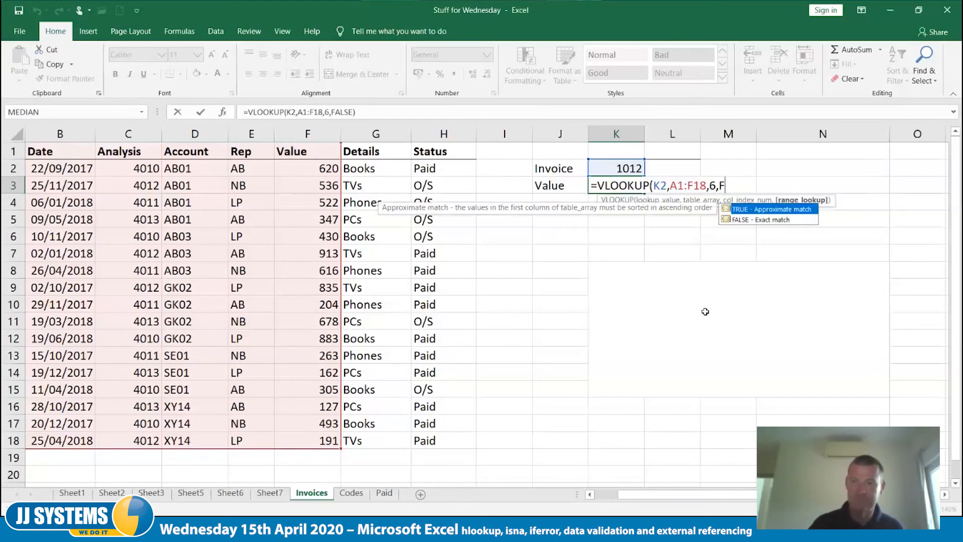
{"action": "type", "text": ")"}
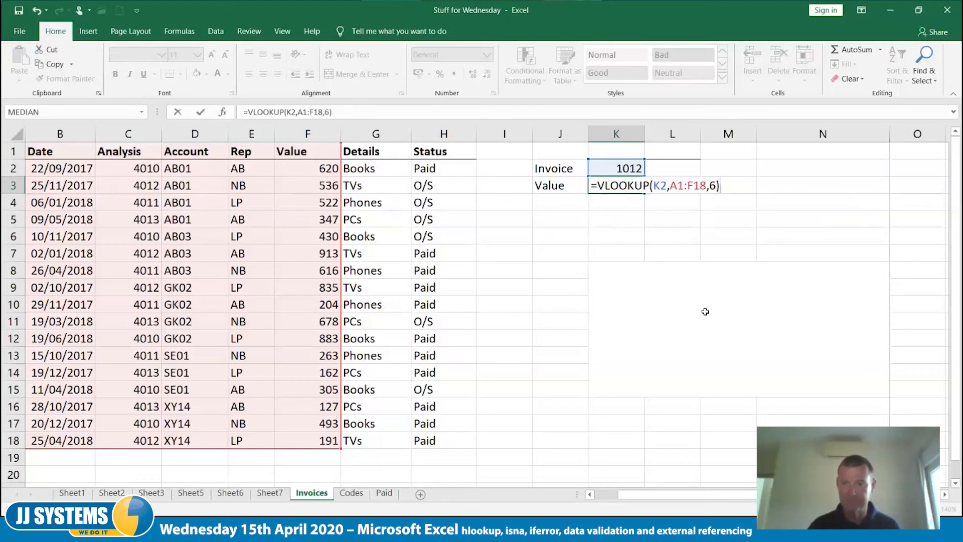
{"action": "key", "text": "Tab"}
{"action": "key", "text": "Left"}
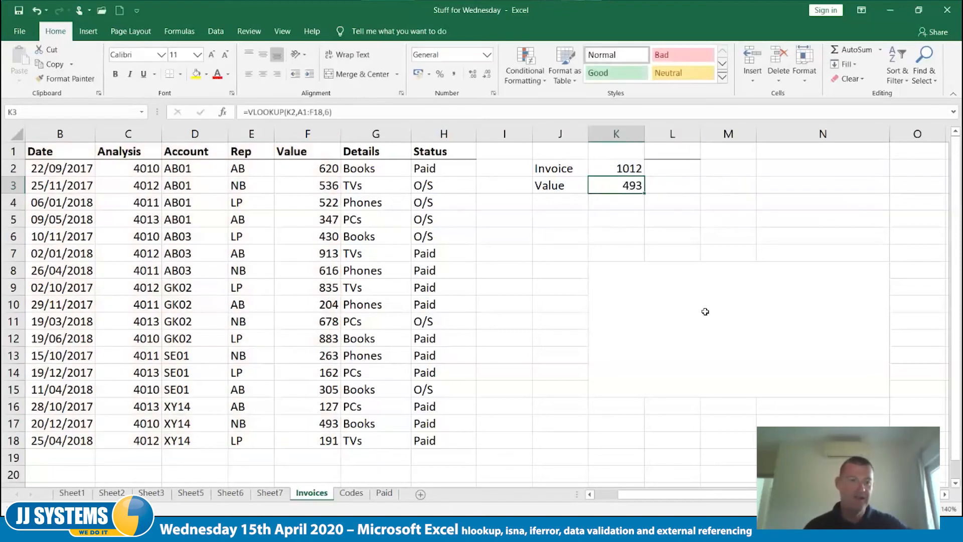
Select invoice 1012's record from A11 to F11 to compare its value with the lookup result in K3
{"action": "key", "text": "Left"}
{"action": "key", "text": "Left"}
{"action": "key", "text": "Left"}
{"action": "key", "text": "Left"}
{"action": "key", "text": "Left"}
{"action": "key", "text": "Left"}
{"action": "key", "text": "Left"}
{"action": "key", "text": "Left"}
{"action": "key", "text": "Left"}
{"action": "key", "text": "Left"}
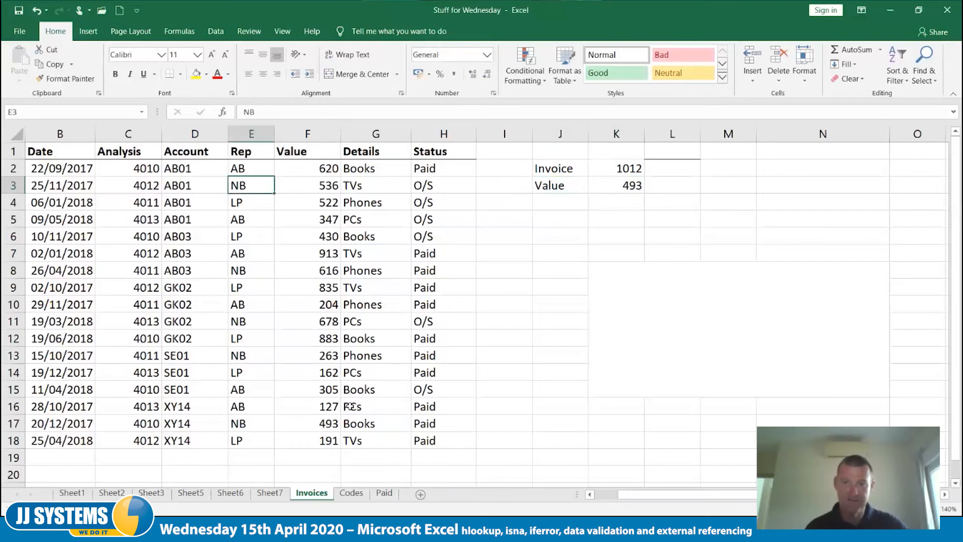
{"action": "left_click_drag", "start_coordinate": [70, 321], "coordinate": [382, 322]}
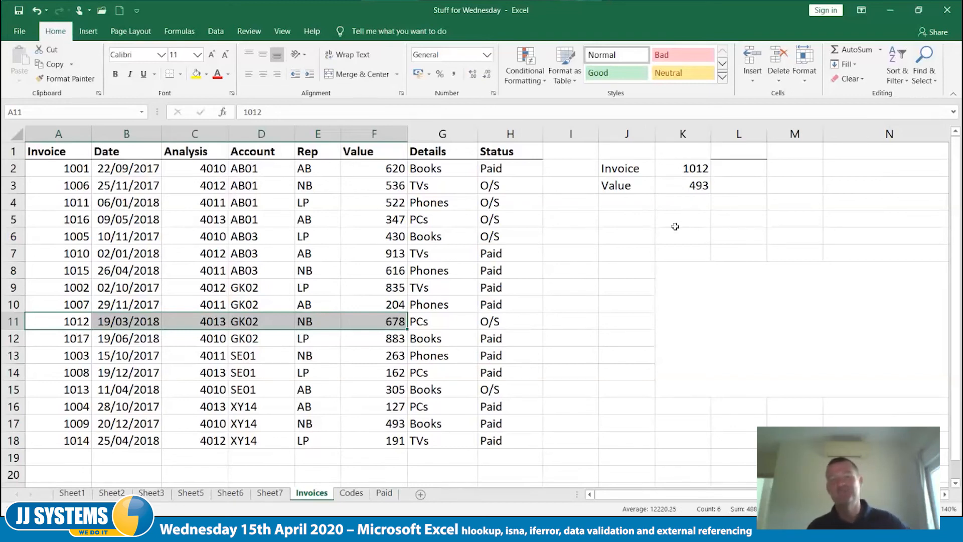
Try the lookup without an exact match by entering invoice 1010 and then 1015 in K2
{"action": "left_click", "coordinate": [691, 166]}
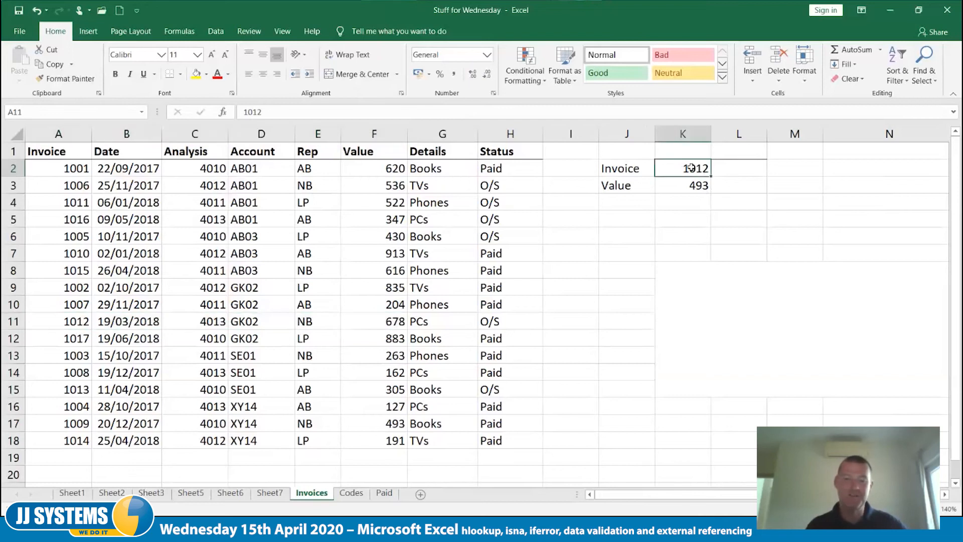
{"action": "type", "text": "1010"}
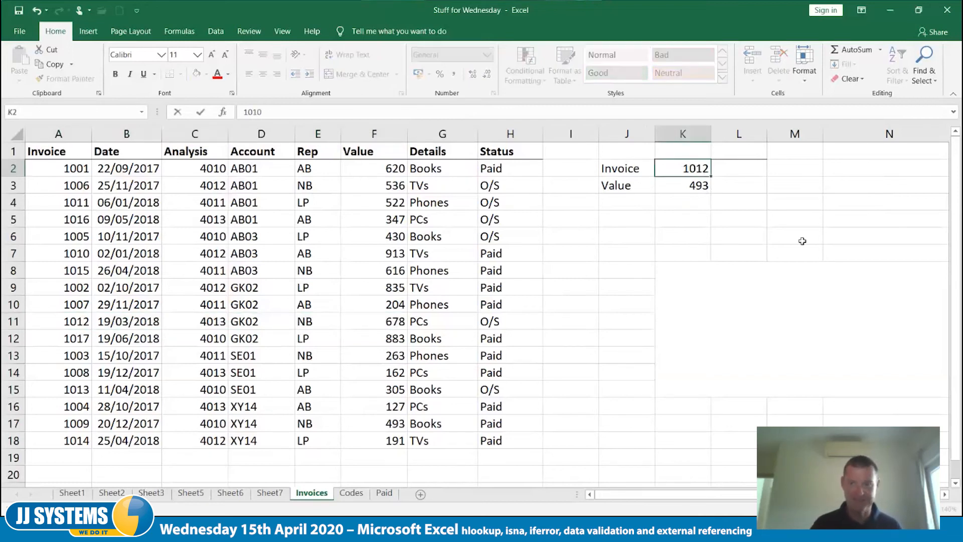
{"action": "key", "text": "Tab"}
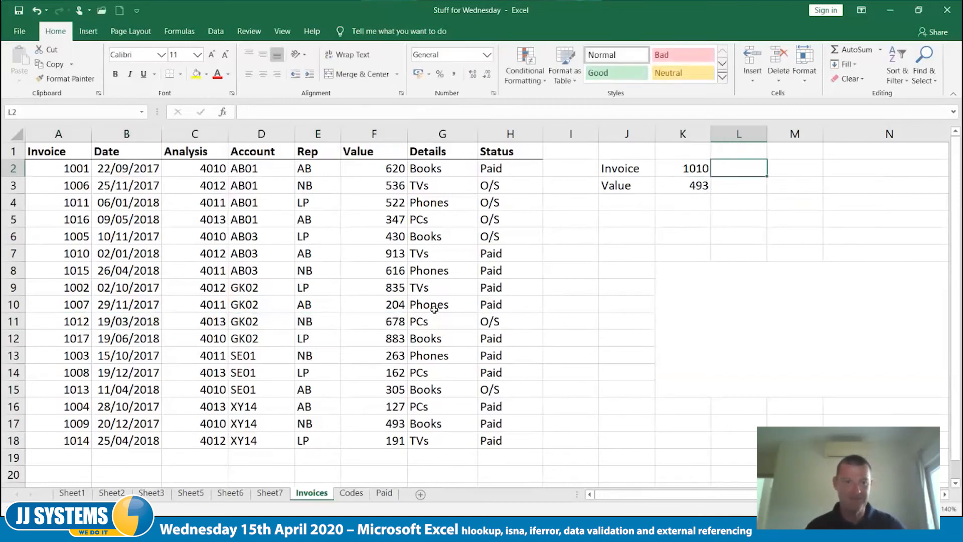
{"action": "left_click", "coordinate": [705, 167]}
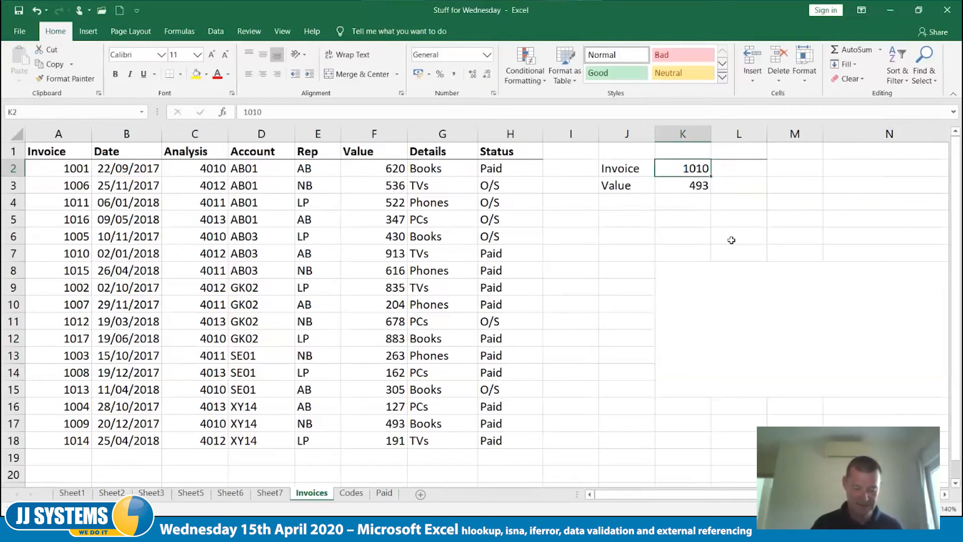
{"action": "type", "text": "10"}
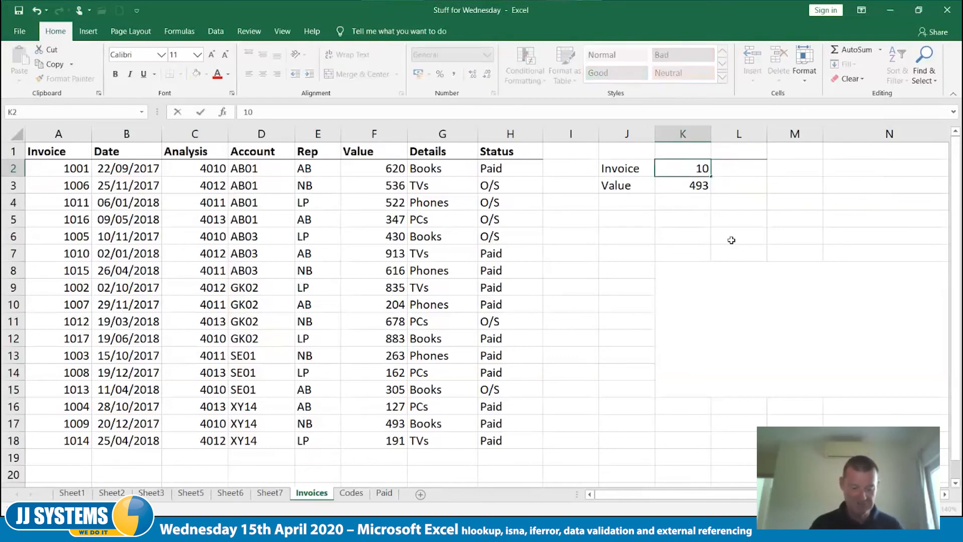
{"action": "type", "text": "15"}
{"action": "key", "text": "Tab"}
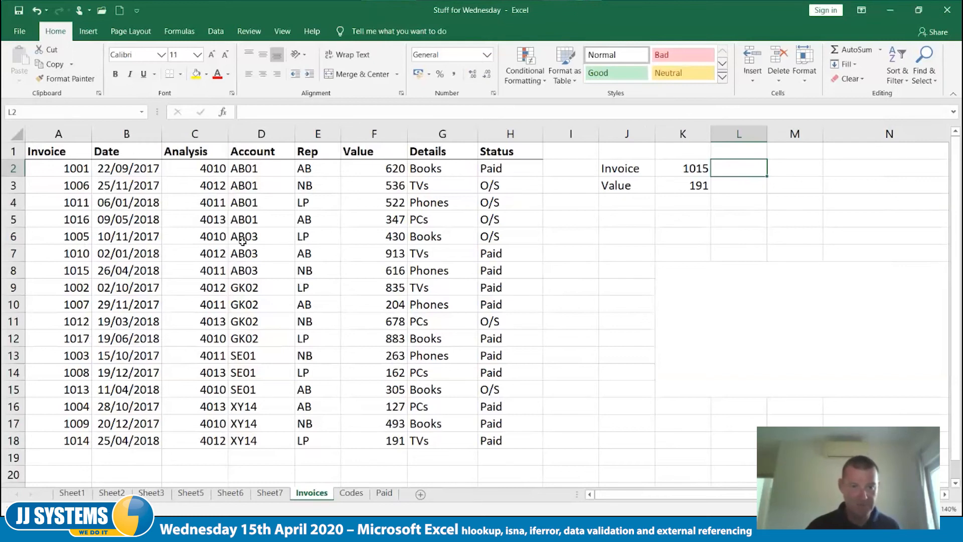
{"action": "left_click", "coordinate": [382, 241]}
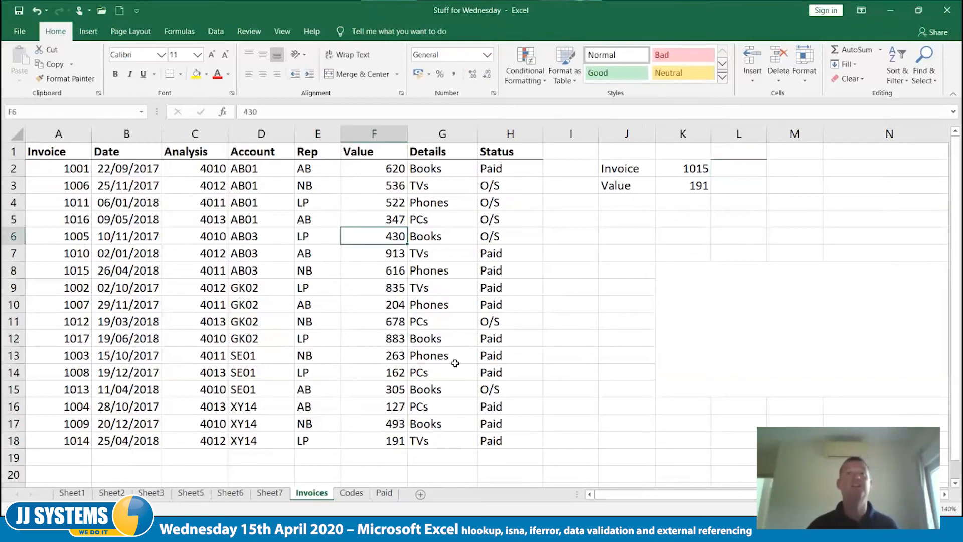
Set the lookup invoice in K2 to 1001
{"action": "left_click", "coordinate": [695, 170]}
{"action": "type", "text": "1001"}
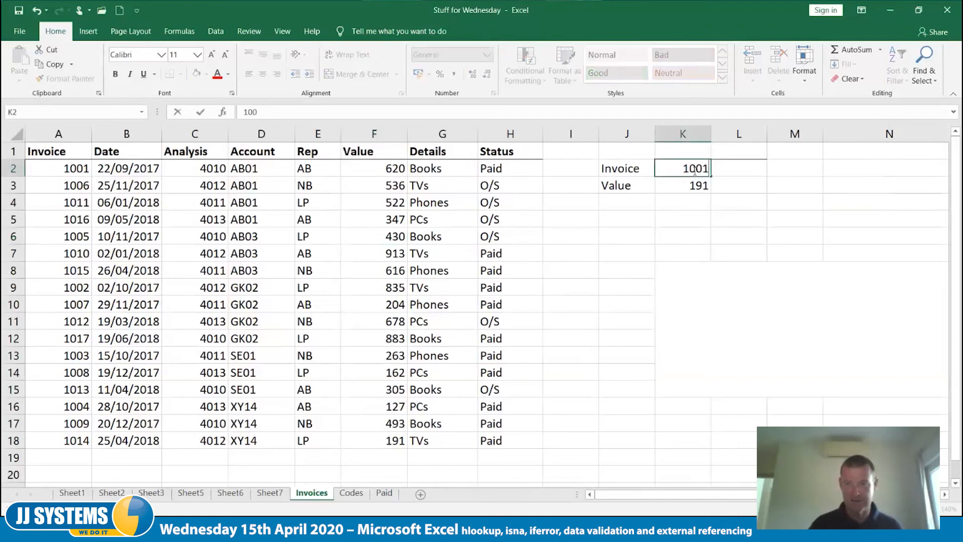
{"action": "key", "text": "Tab"}
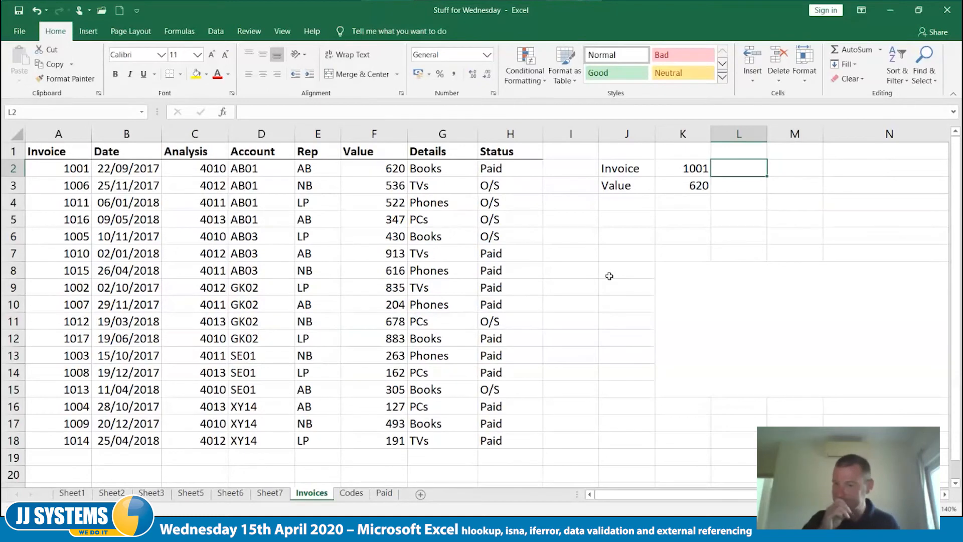
Add TRUE as the range_lookup argument in K3 for an approximate match: =VLOOKUP(K2,A1:F18,6,TRUE)
{"action": "left_click", "coordinate": [702, 187]}
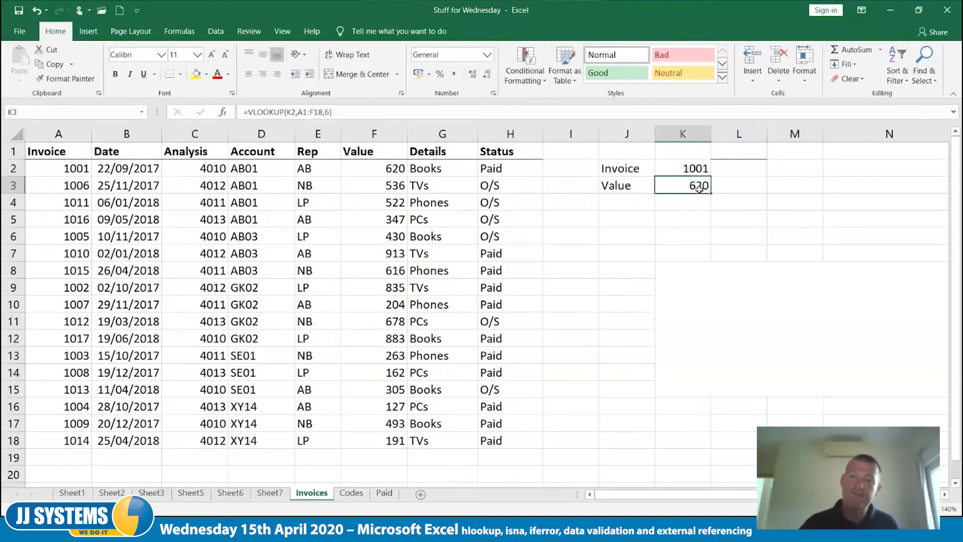
{"action": "double_click", "coordinate": [701, 186]}
{"action": "left_click", "coordinate": [782, 186]}
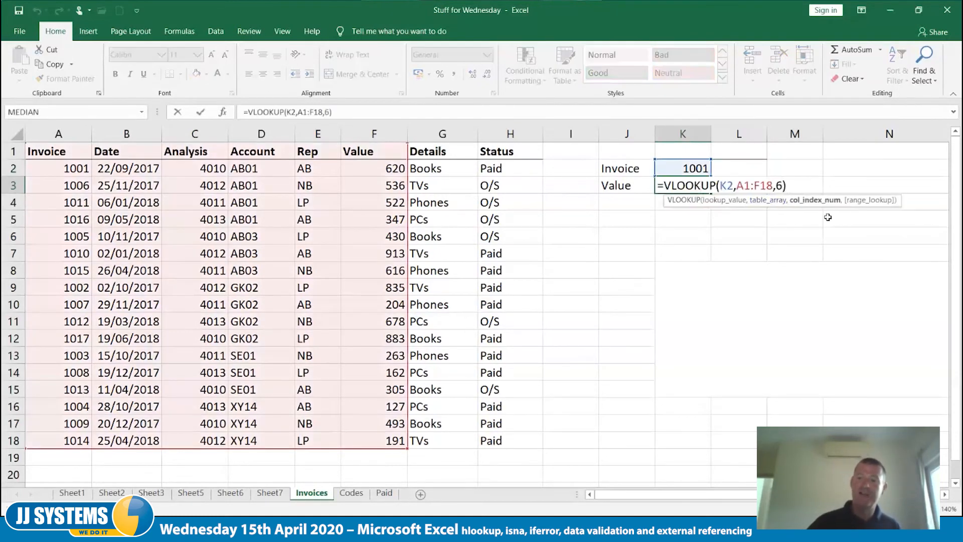
{"action": "type", "text": ","}
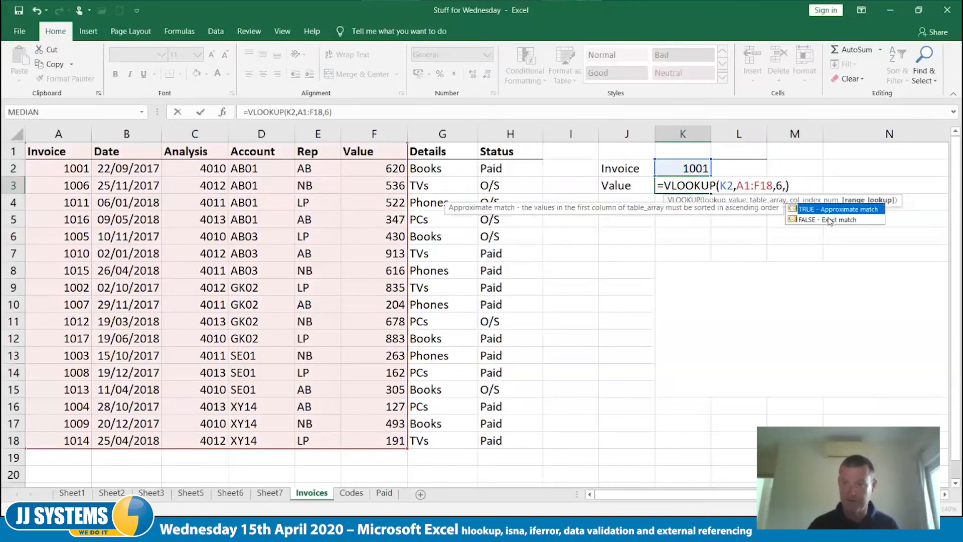
{"action": "key", "text": "Tab"}
{"action": "key", "text": "Tab"}
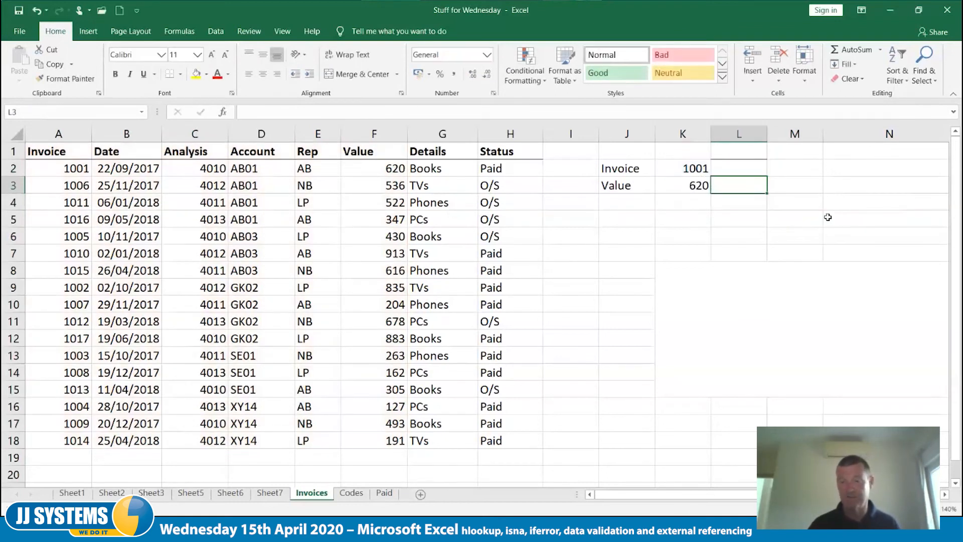
{"action": "key", "text": "Left"}
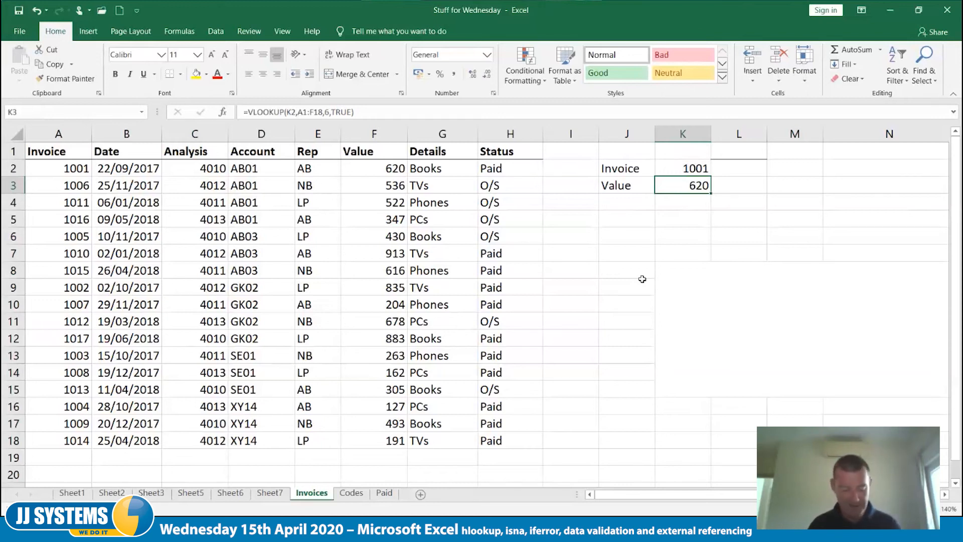
Test the approximate match by entering invoice 1010 in K2, and select row 17 to compare its value with the result
{"action": "key", "text": "Up"}
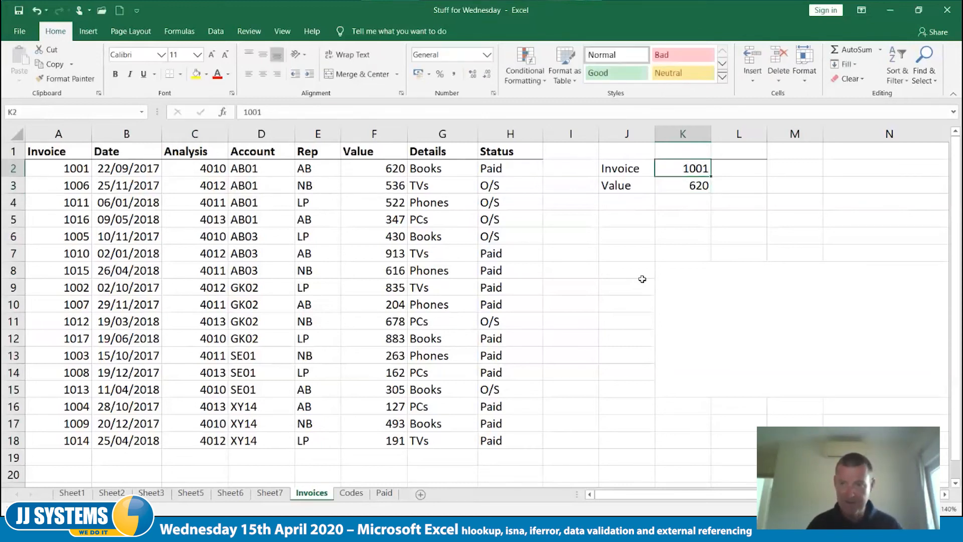
{"action": "type", "text": "101"}
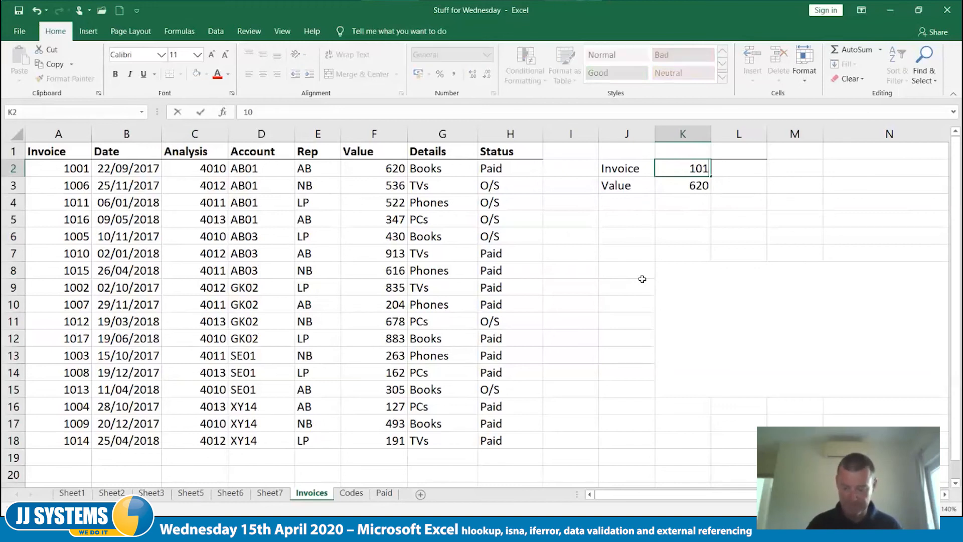
{"action": "type", "text": "0"}
{"action": "key", "text": "Tab"}
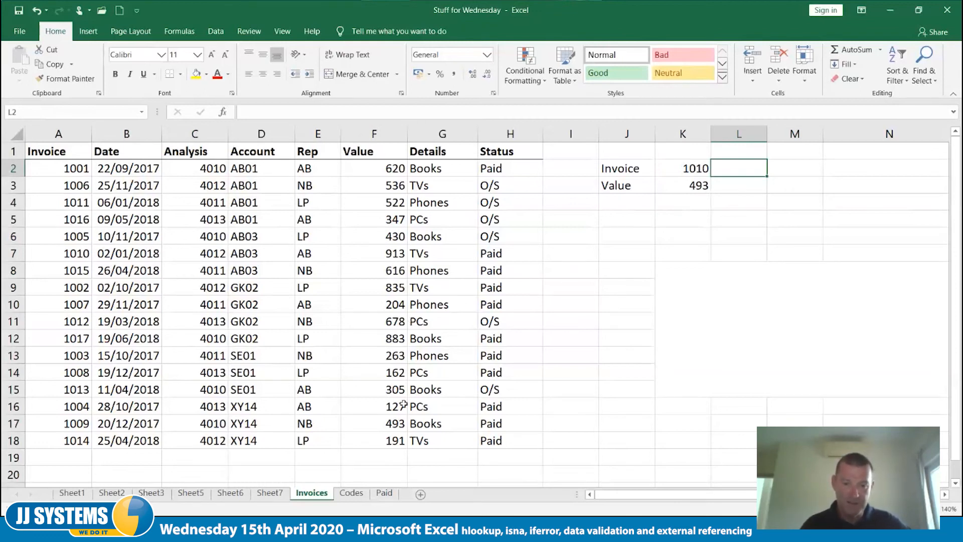
{"action": "left_click", "coordinate": [12, 423]}
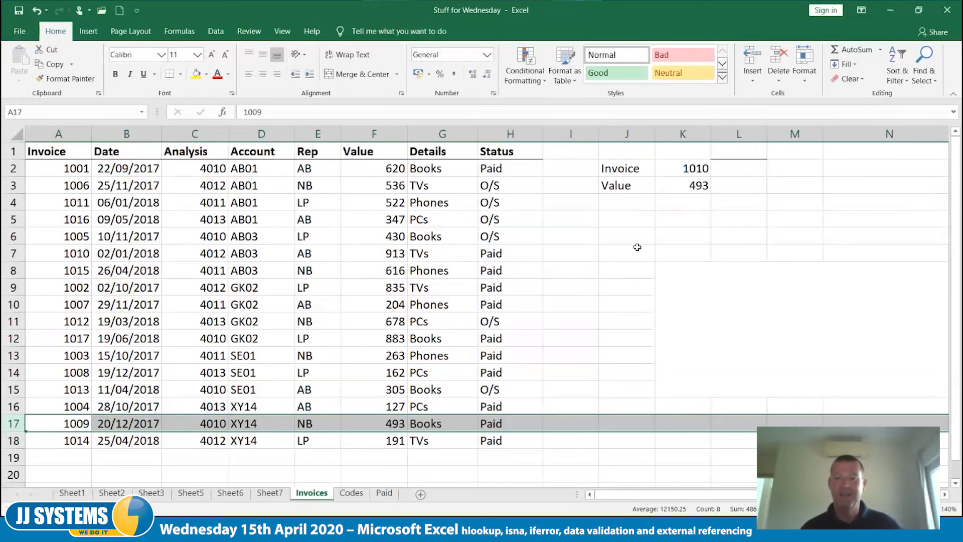
Set the lookup invoice in K2 to 1007 and select invoice 1007's row to compare its value with the result
{"action": "left_click", "coordinate": [672, 172]}
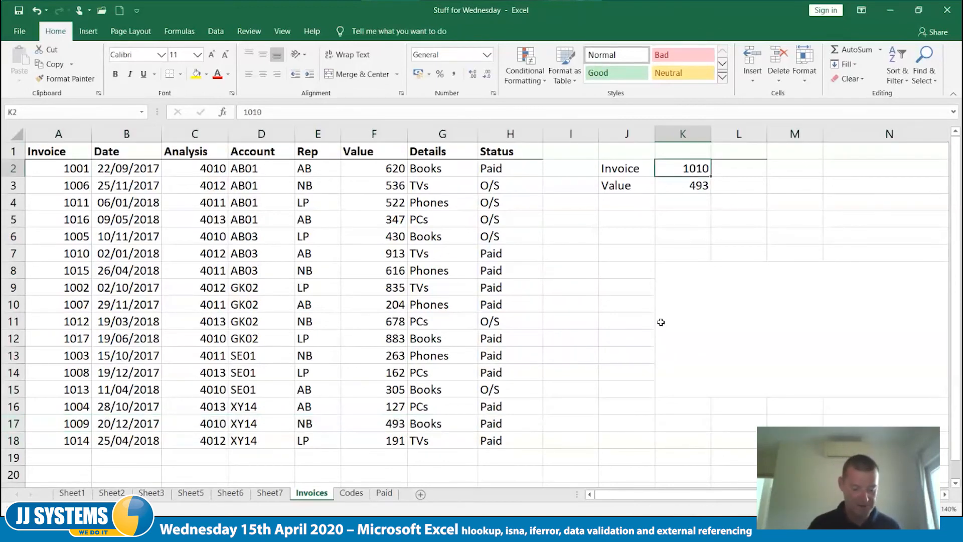
{"action": "type", "text": "10"}
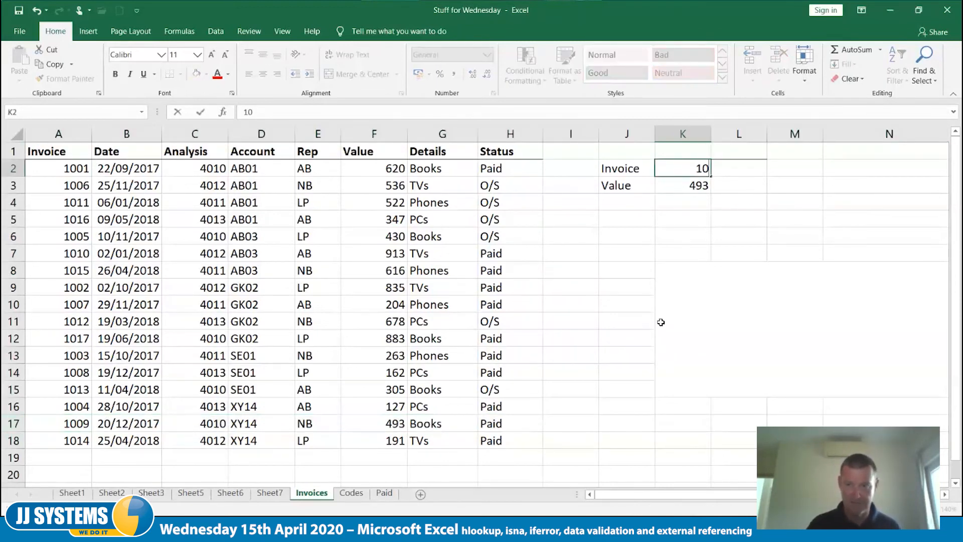
{"action": "type", "text": "07"}
{"action": "key", "text": "Tab"}
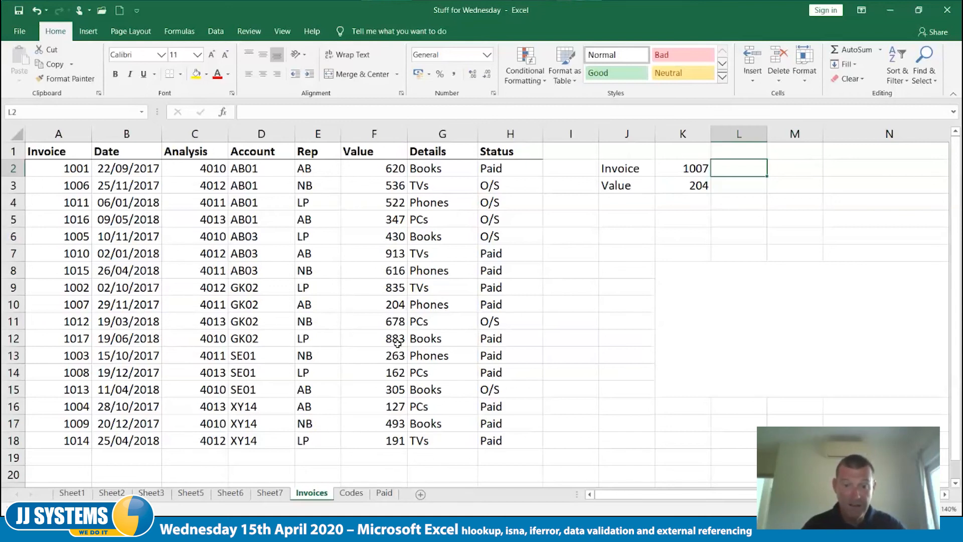
{"action": "left_click", "coordinate": [392, 307]}
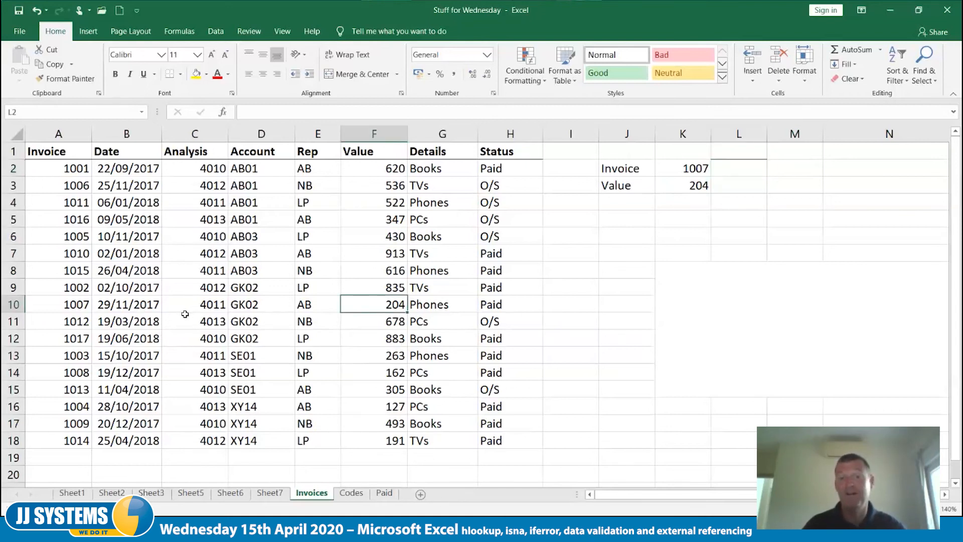
{"action": "left_click", "coordinate": [14, 304]}
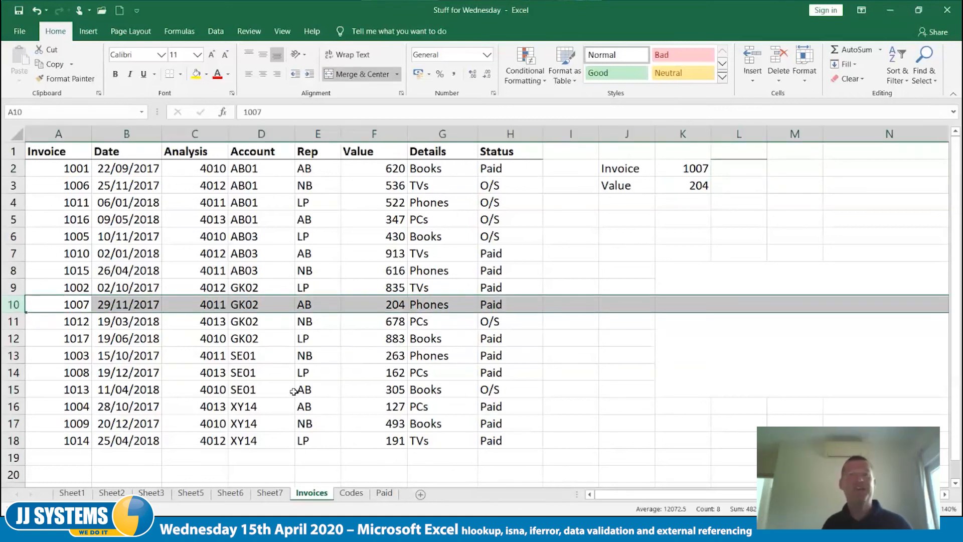
Start a discount table in the empty area below the invoices with the headings Qty in F35 and Disc in G35
{"action": "scroll", "coordinate": [458, 455], "scroll_direction": "down", "scroll_amount": 10}
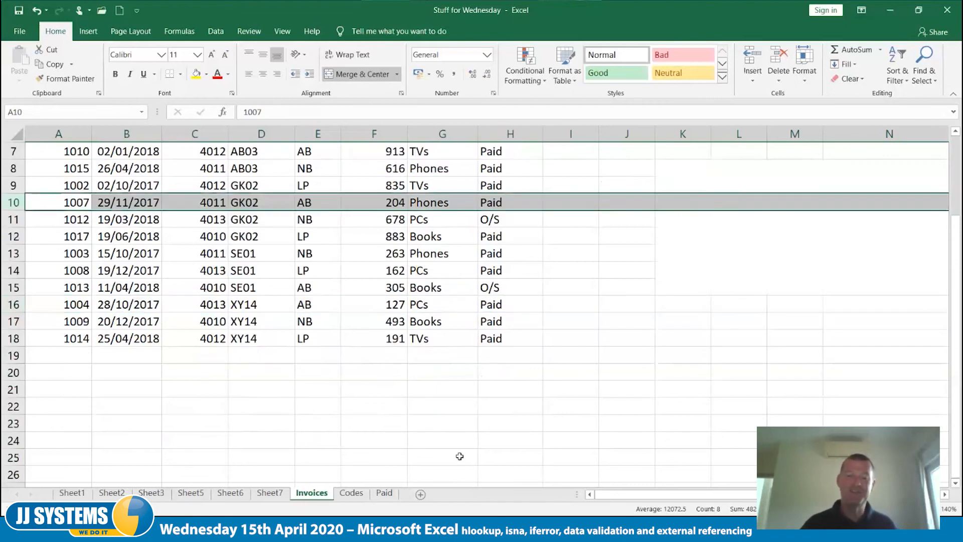
{"action": "left_click", "coordinate": [378, 225]}
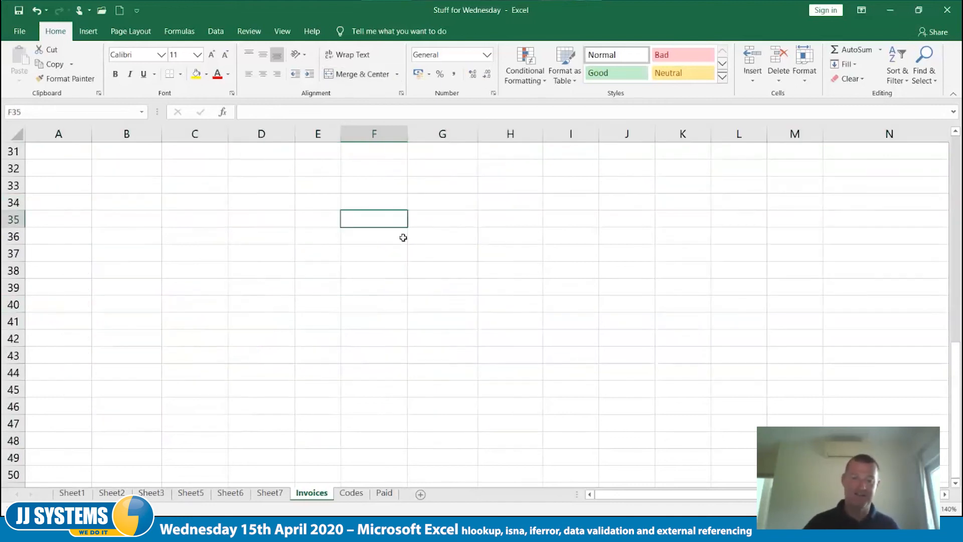
{"action": "type", "text": "Qty"}
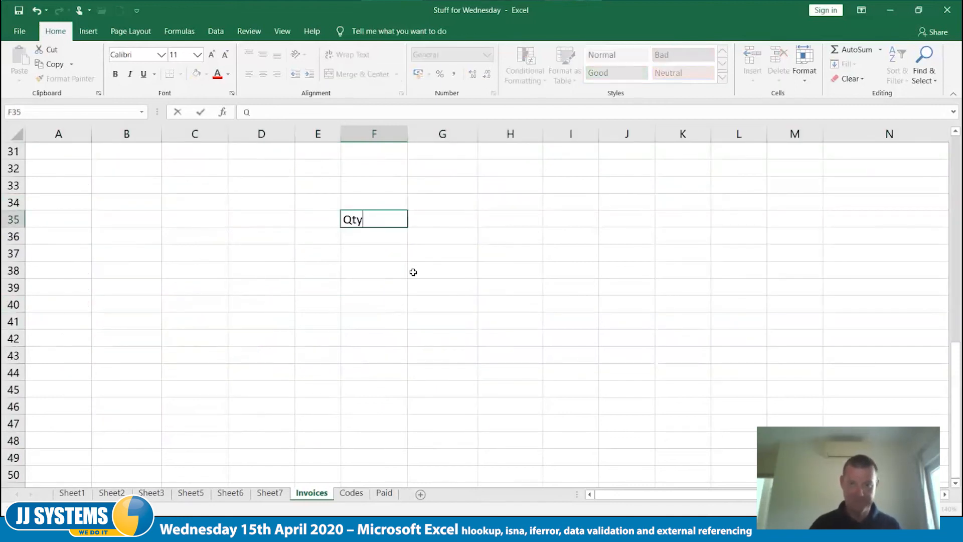
{"action": "key", "text": "Tab"}
{"action": "type", "text": "Disc"}
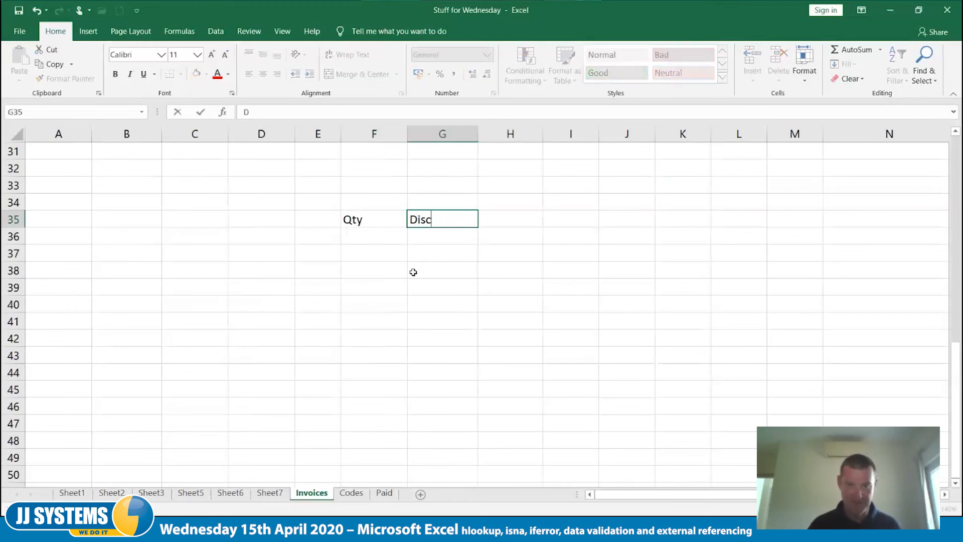
{"action": "key", "text": "Return"}
Centre the discount table range F35:G41 and add a bottom border under the headings in F35:G35
{"action": "left_click_drag", "start_coordinate": [386, 217], "coordinate": [450, 312]}
{"action": "left_click", "coordinate": [262, 74]}
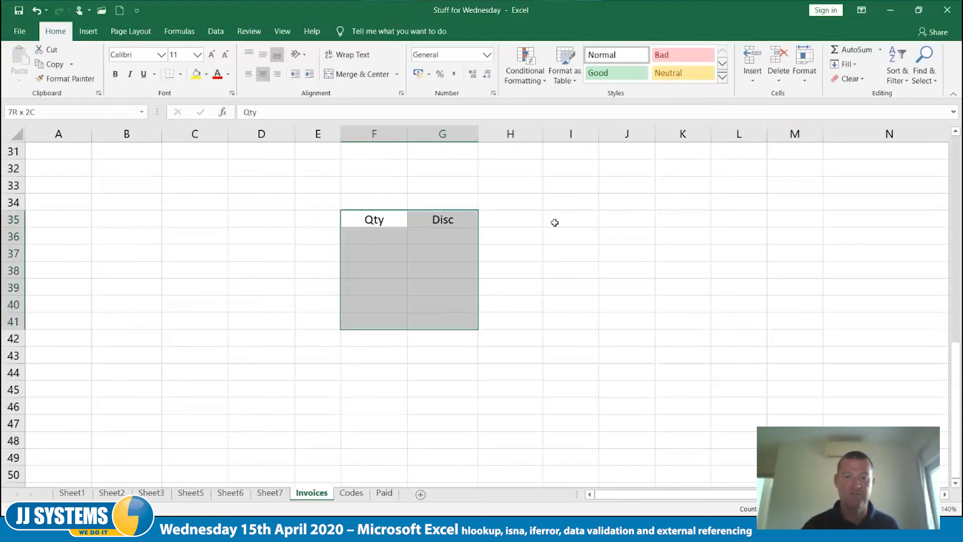
{"action": "left_click", "coordinate": [539, 231]}
{"action": "left_click_drag", "start_coordinate": [363, 220], "coordinate": [440, 219]}
{"action": "left_click", "coordinate": [169, 74]}
Enter quantity 1 with discount 0 in F36:G36 and format G36:G41 as percentages
{"action": "left_click", "coordinate": [376, 236]}
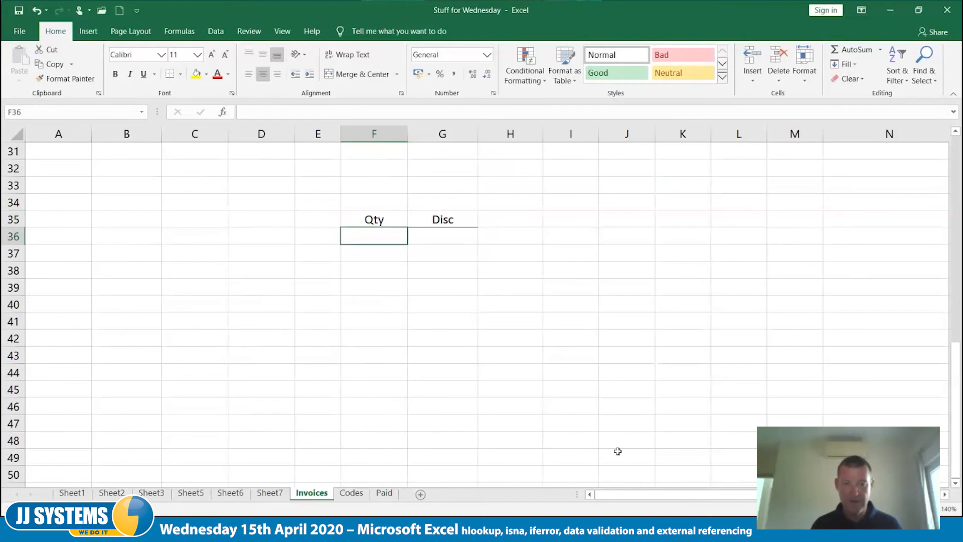
{"action": "type", "text": "1"}
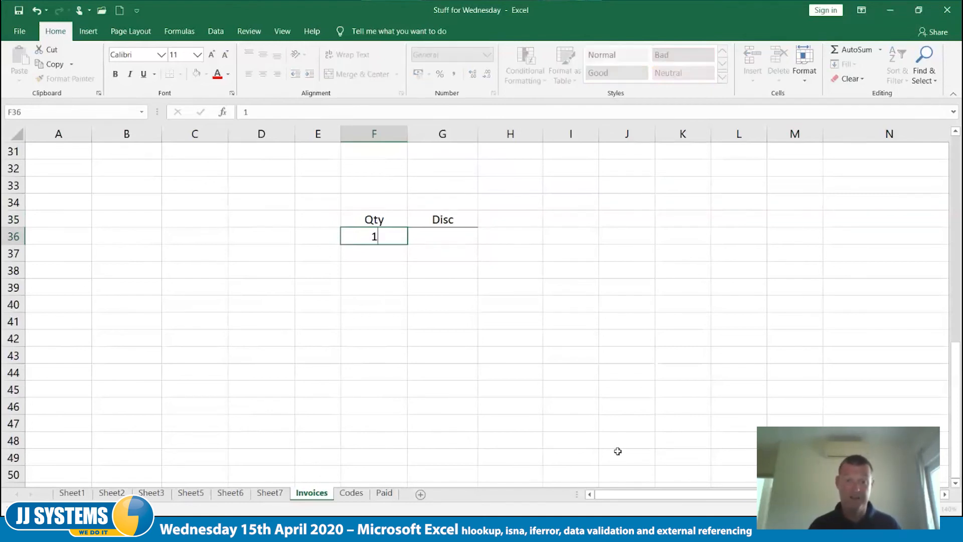
{"action": "key", "text": "Right"}
{"action": "type", "text": "0"}
{"action": "key", "text": "Return"}
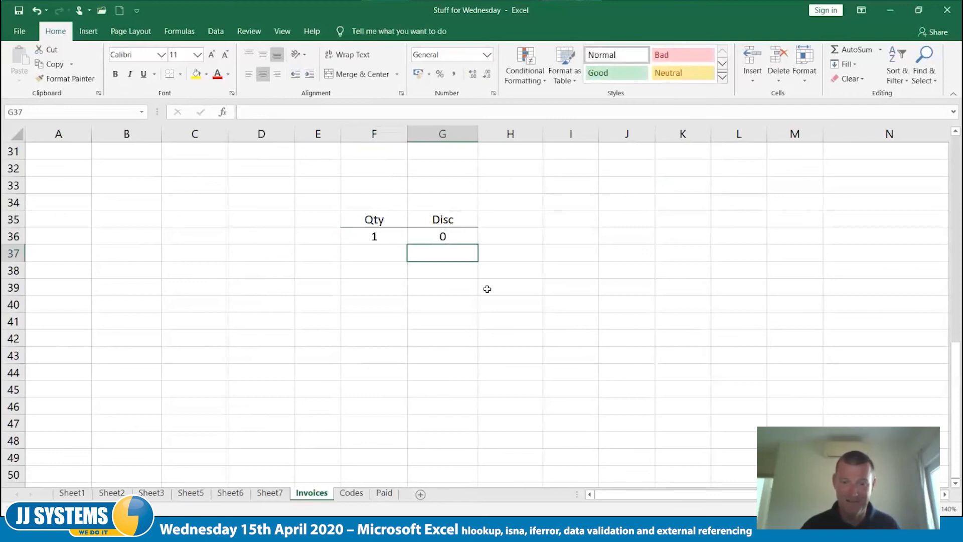
{"action": "left_click_drag", "start_coordinate": [465, 235], "coordinate": [464, 319]}
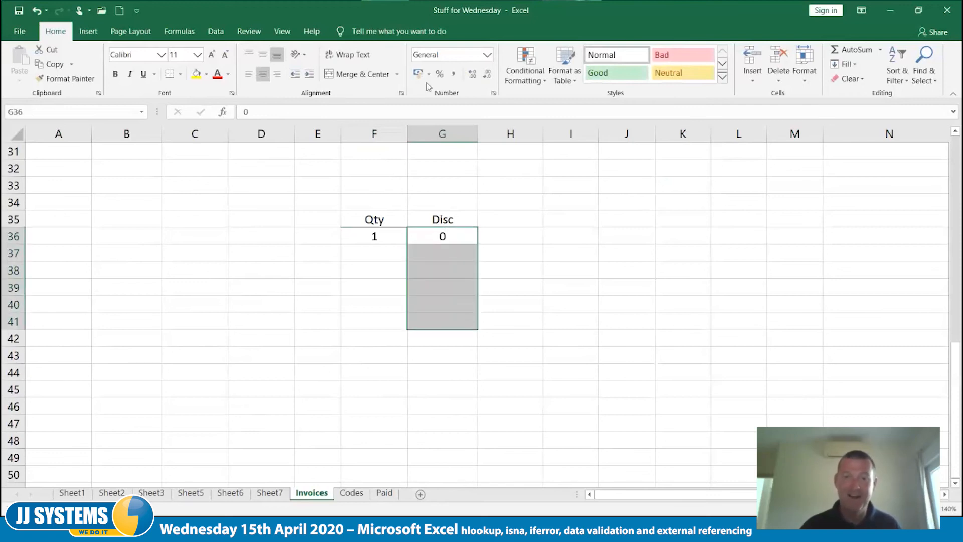
{"action": "left_click", "coordinate": [440, 74]}
Add two discount tiers in F37:G38: quantity 5 with 10% and quantity 10 with 12%
{"action": "left_click", "coordinate": [383, 249]}
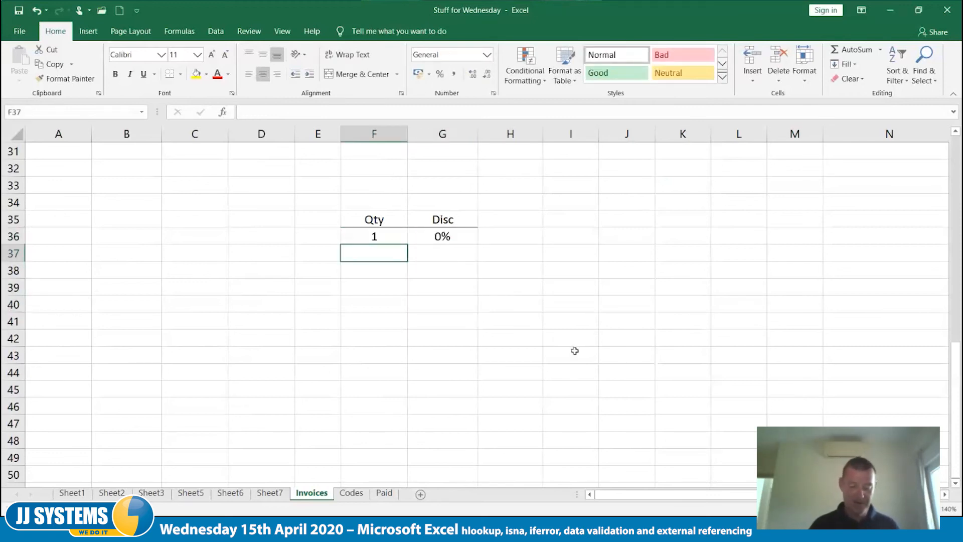
{"action": "type", "text": "5"}
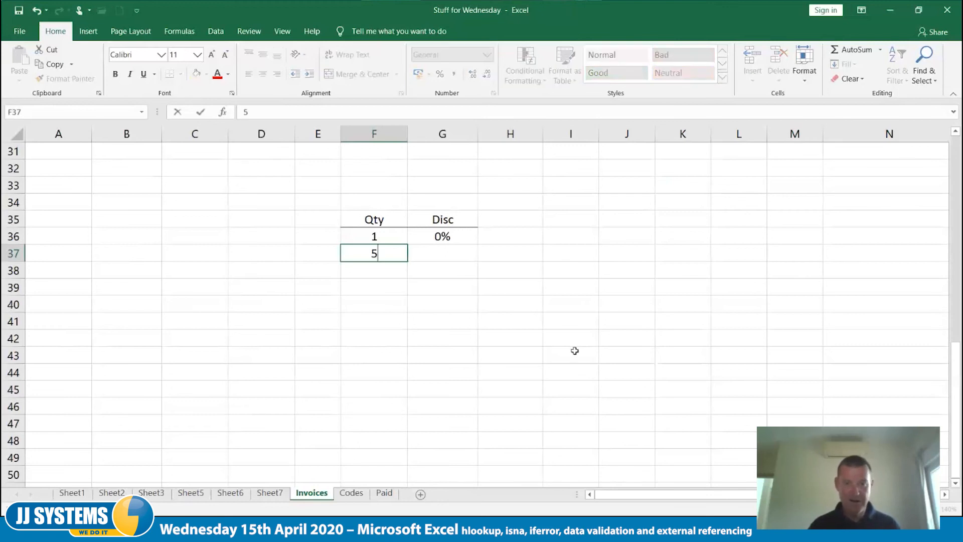
{"action": "key", "text": "Right"}
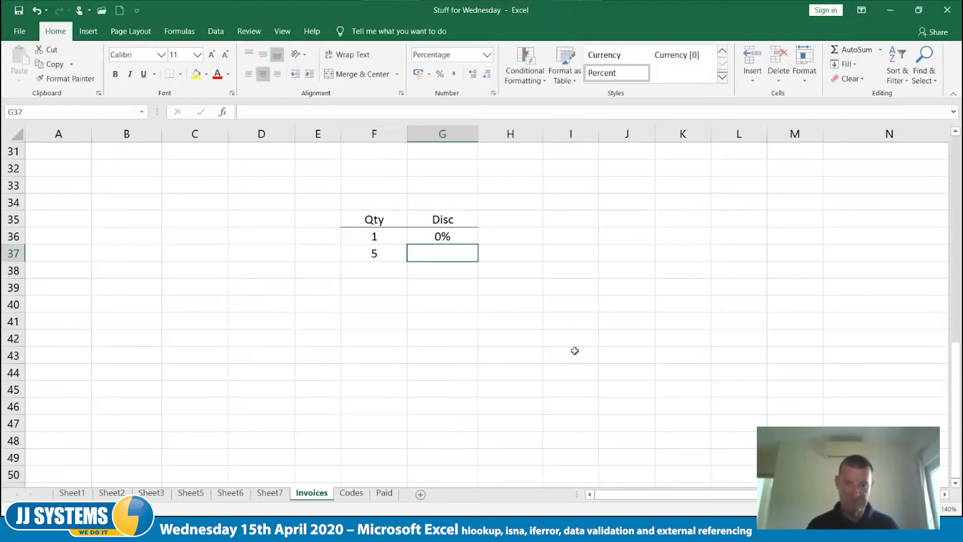
{"action": "type", "text": "10"}
{"action": "key", "text": "Return"}
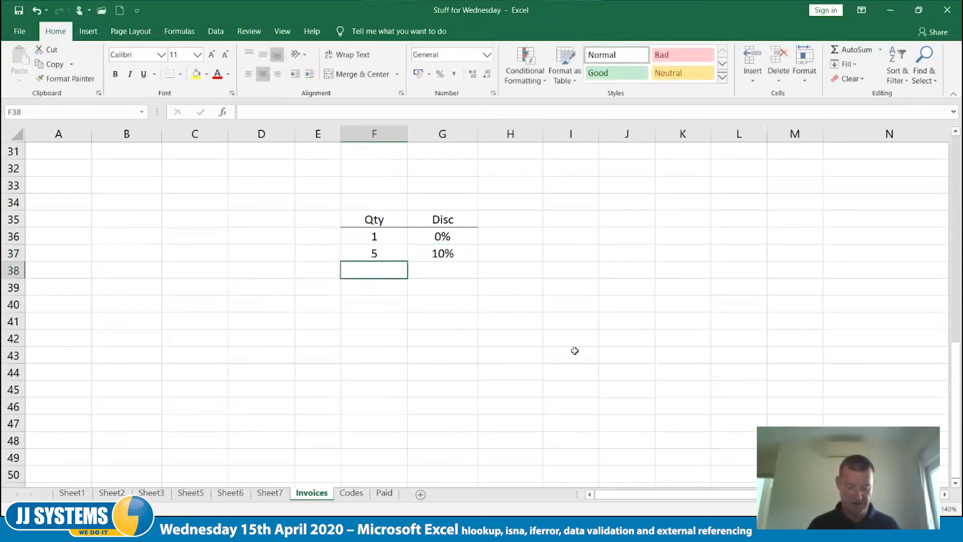
{"action": "type", "text": "10"}
{"action": "key", "text": "Right"}
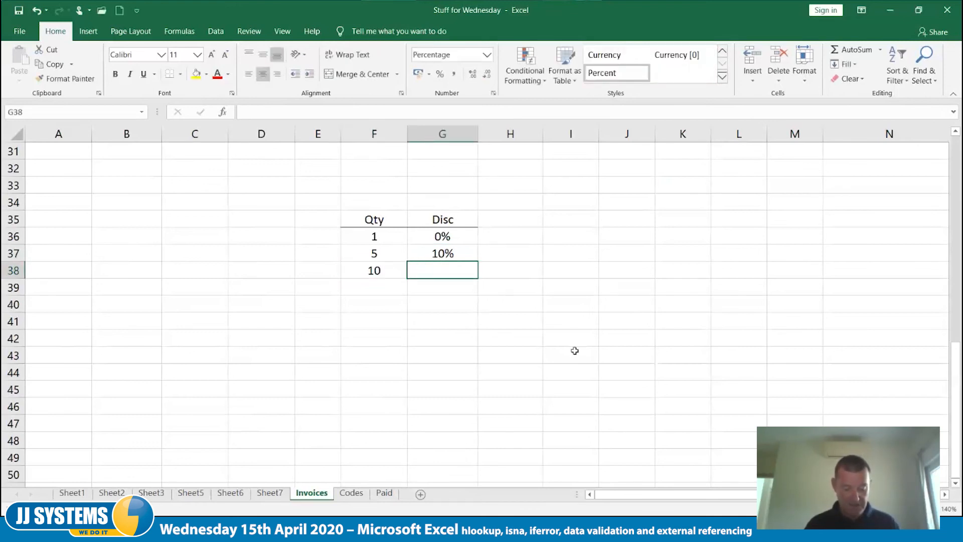
{"action": "type", "text": "12"}
{"action": "key", "text": "Right"}
{"action": "key", "text": "Down"}
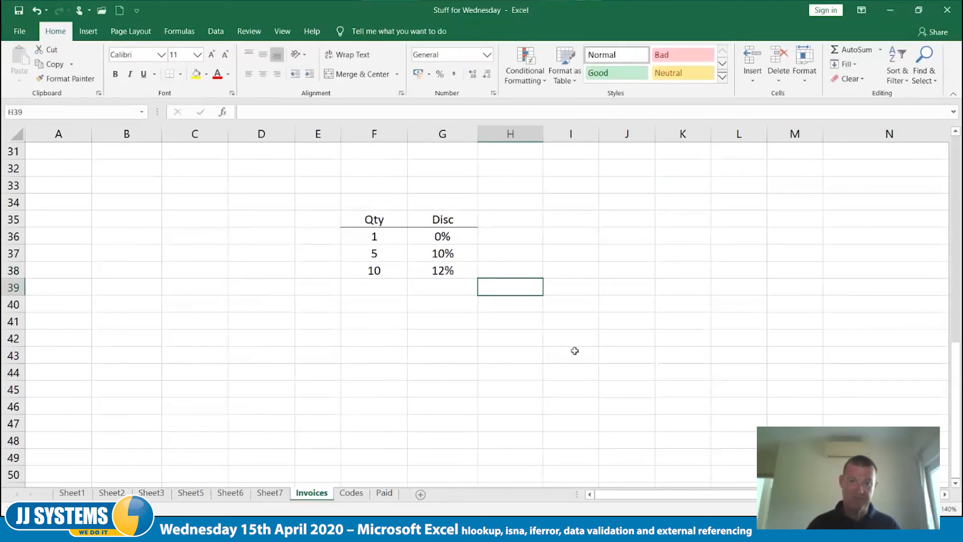
Add the last discount tier in row 39: quantity 50 with a 15% discount
{"action": "key", "text": "Left"}
{"action": "key", "text": "Left"}
{"action": "type", "text": "50"}
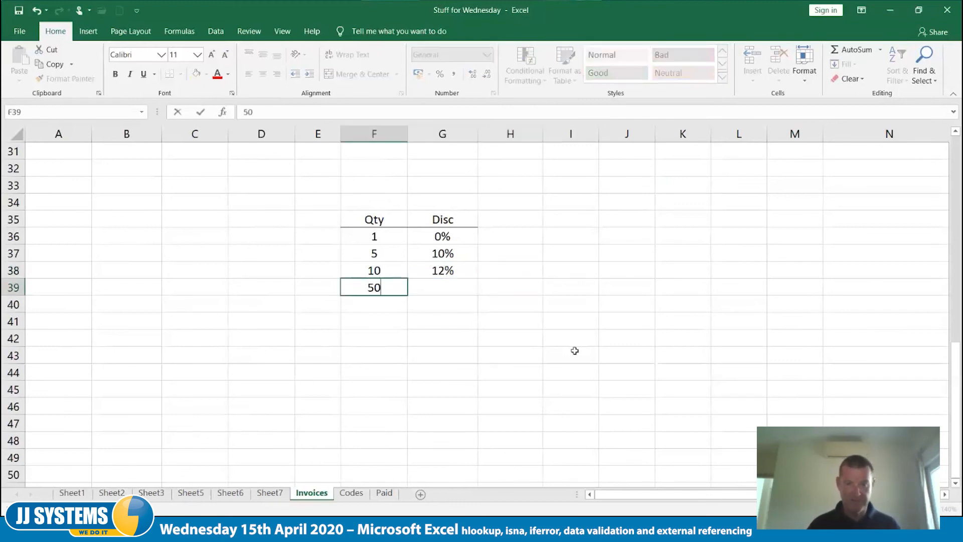
{"action": "key", "text": "Right"}
{"action": "type", "text": "15"}
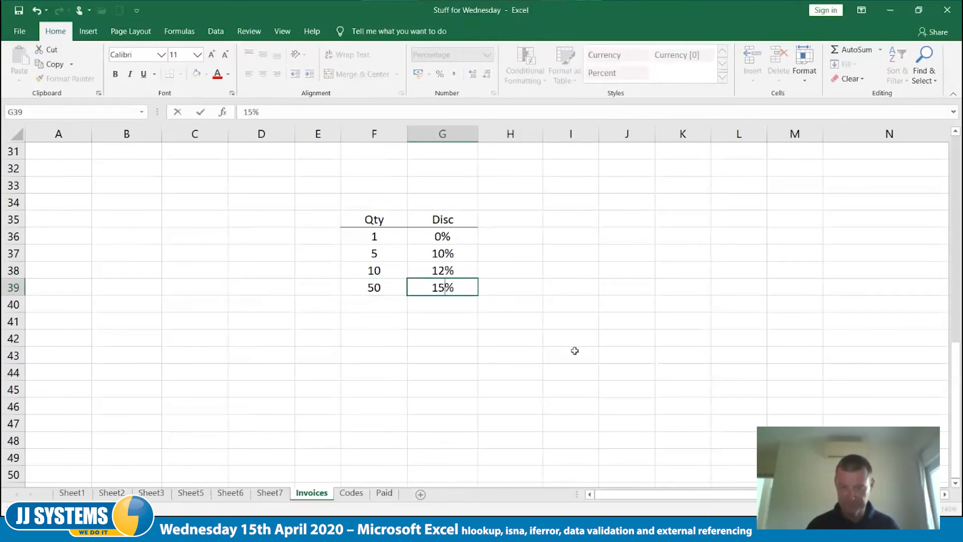
{"action": "key", "text": "Right"}
Enter 3 as a sample order quantity in E44, below the discount table
{"action": "key", "text": "Down"}
{"action": "key", "text": "Down"}
{"action": "key", "text": "Down"}
{"action": "key", "text": "Down"}
{"action": "key", "text": "Down"}
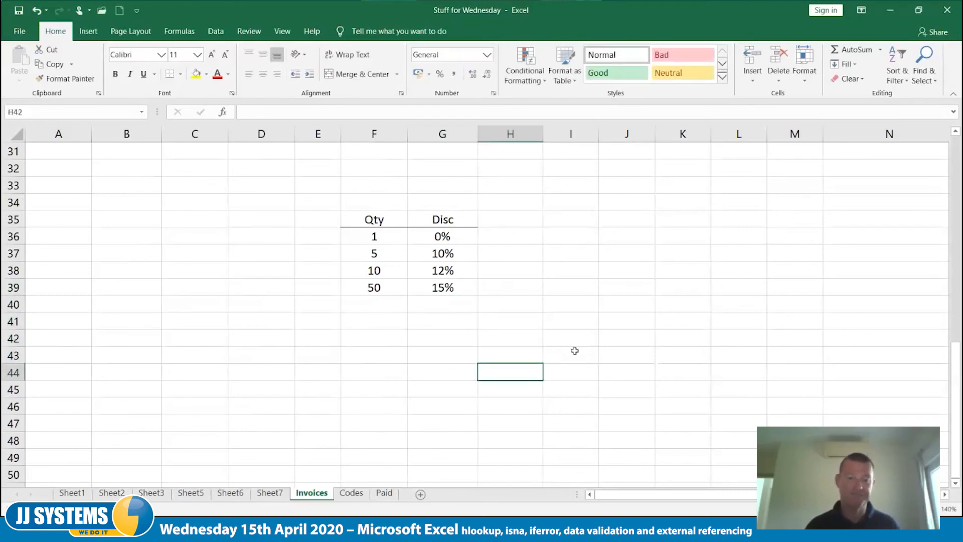
{"action": "key", "text": "Left"}
{"action": "key", "text": "Left"}
{"action": "key", "text": "Left"}
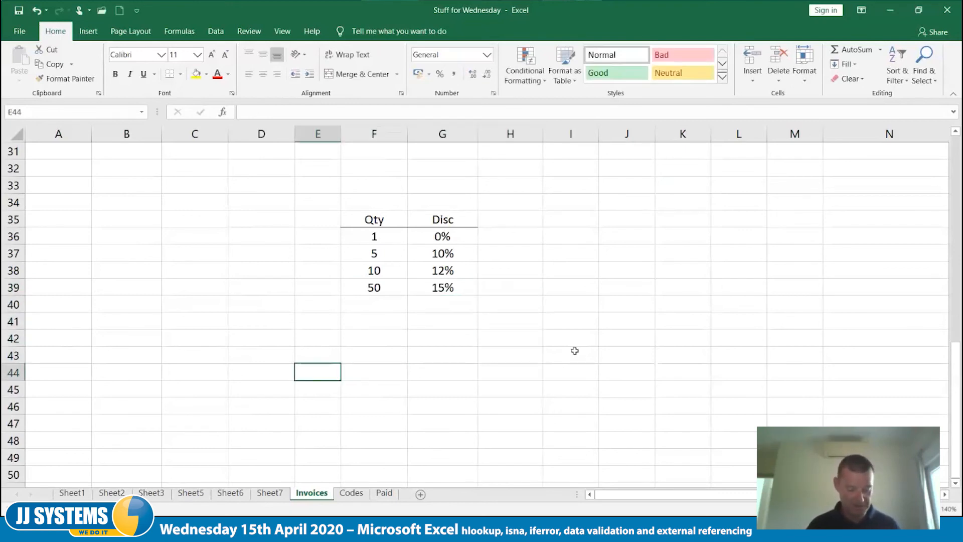
{"action": "type", "text": "3"}
{"action": "key", "text": "Right"}
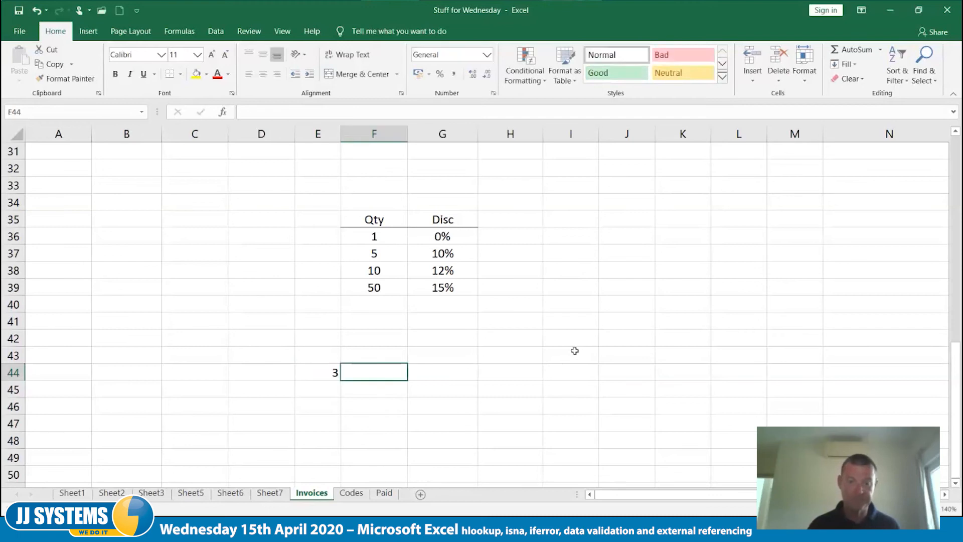
Add the heading Qty in E43 above the quantity and move both cells to B43:B44
{"action": "key", "text": "Left"}
{"action": "key", "text": "Up"}
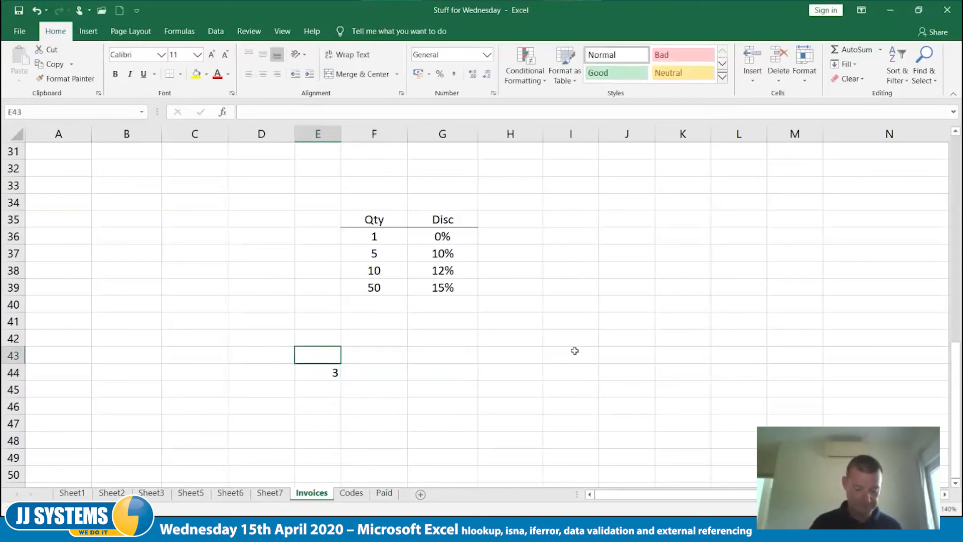
{"action": "type", "text": "Qty"}
{"action": "key", "text": "Right"}
{"action": "key", "text": "Down"}
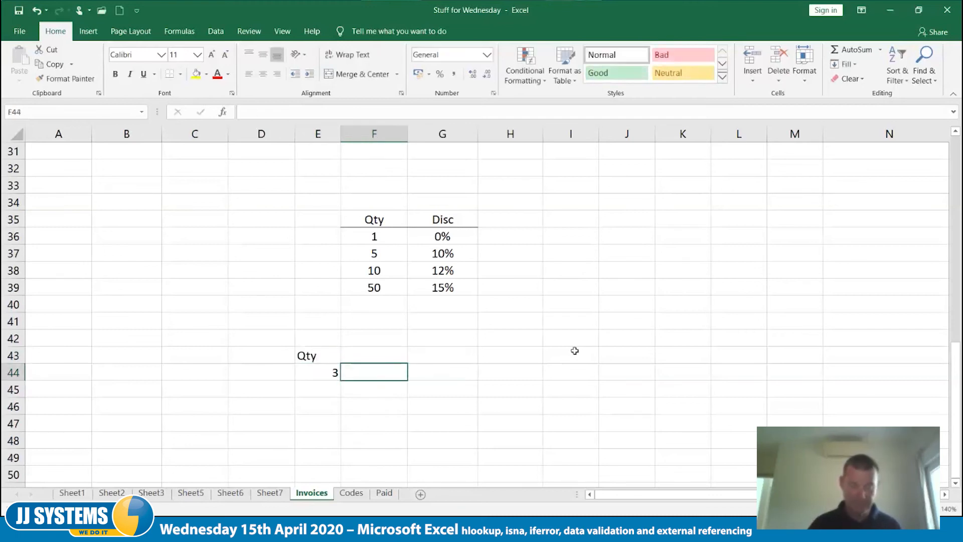
{"action": "left_click_drag", "start_coordinate": [313, 356], "coordinate": [133, 384]}
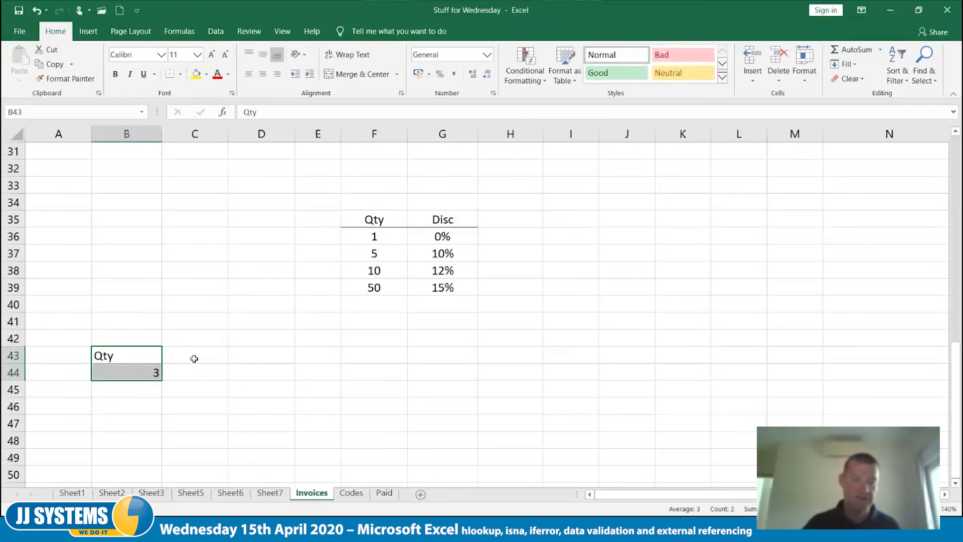
Enter the headings Price, Disc and Total in C43:E43 beside the Qty heading
{"action": "left_click", "coordinate": [194, 359]}
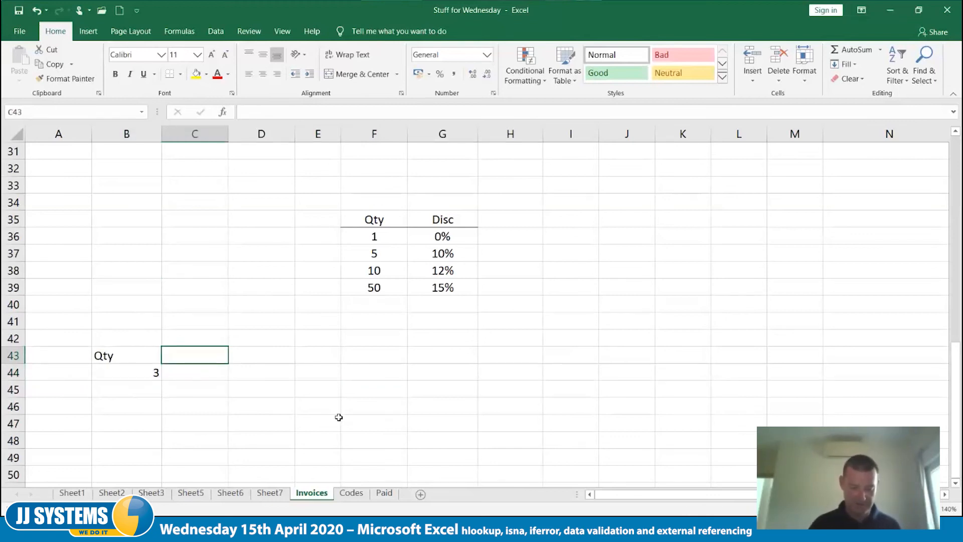
{"action": "type", "text": "Price"}
{"action": "key", "text": "Tab"}
{"action": "type", "text": "Disc"}
{"action": "key", "text": "Tab"}
{"action": "type", "text": "Total"}
{"action": "key", "text": "Tab"}
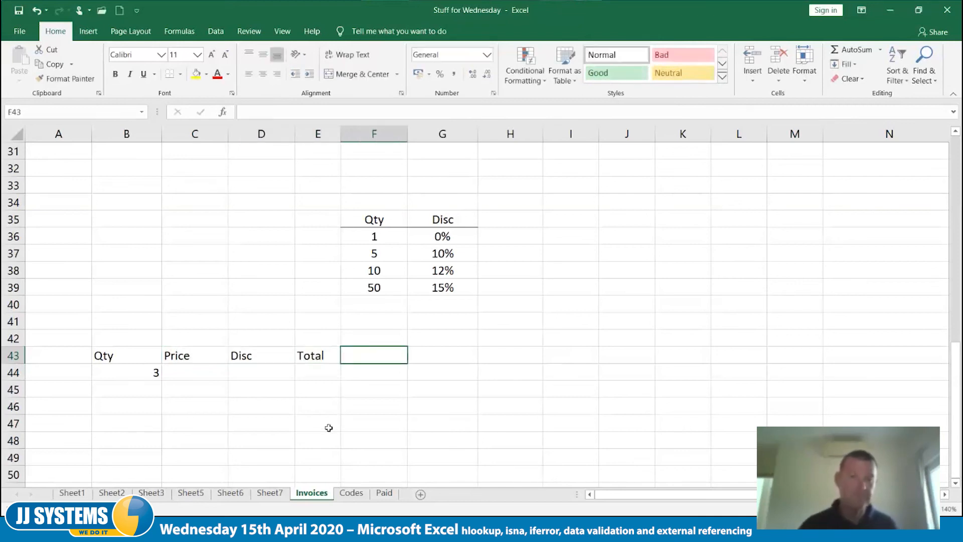
{"action": "left_click", "coordinate": [149, 357]}
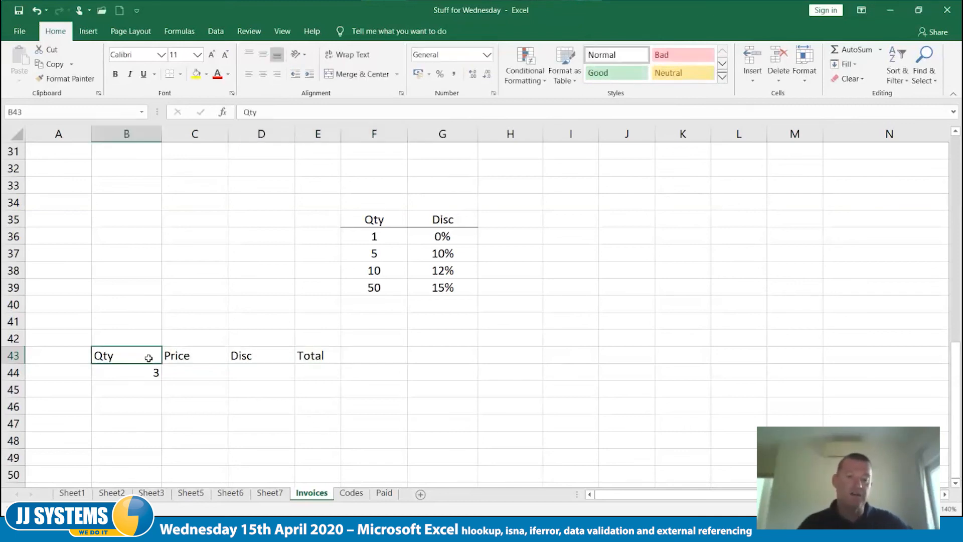
Right-align the order headings and values in B43:E44 and enter a price of 100 in C44
{"action": "left_click_drag", "start_coordinate": [148, 358], "coordinate": [308, 368]}
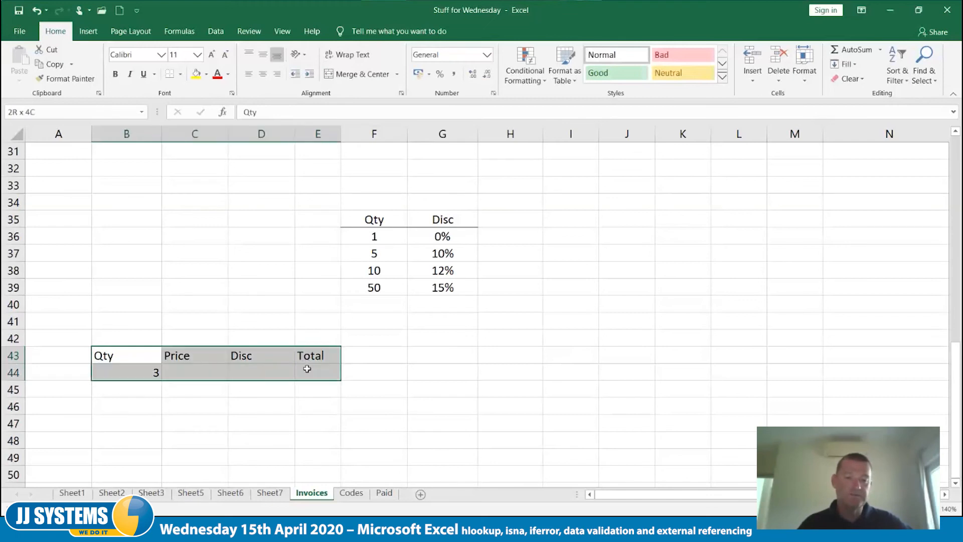
{"action": "left_click", "coordinate": [277, 75]}
{"action": "left_click", "coordinate": [215, 369]}
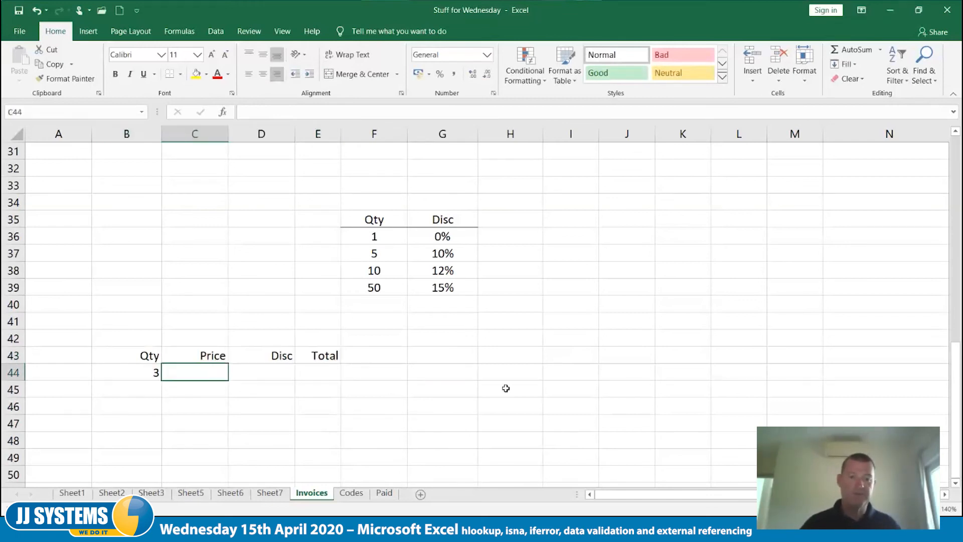
{"action": "type", "text": "100"}
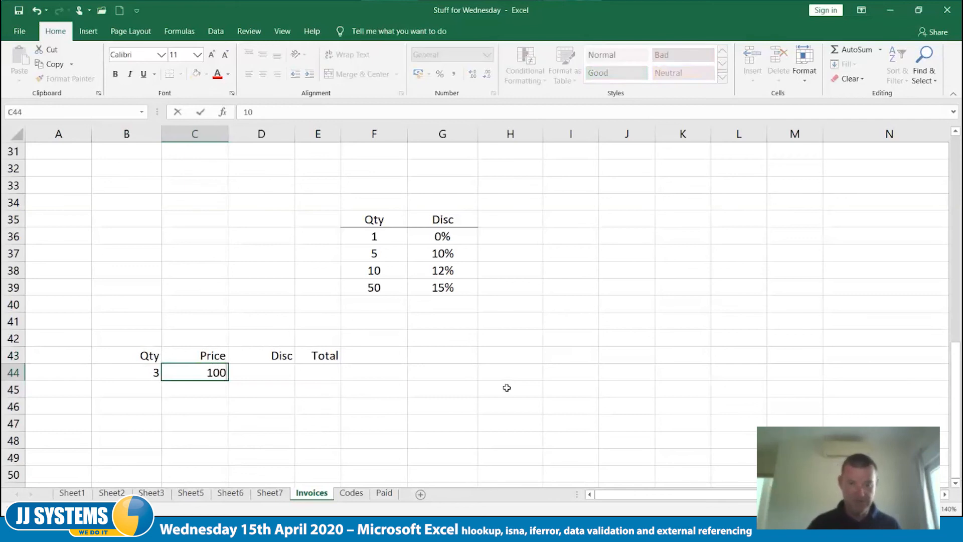
{"action": "key", "text": "Tab"}
{"action": "key", "text": "Tab"}
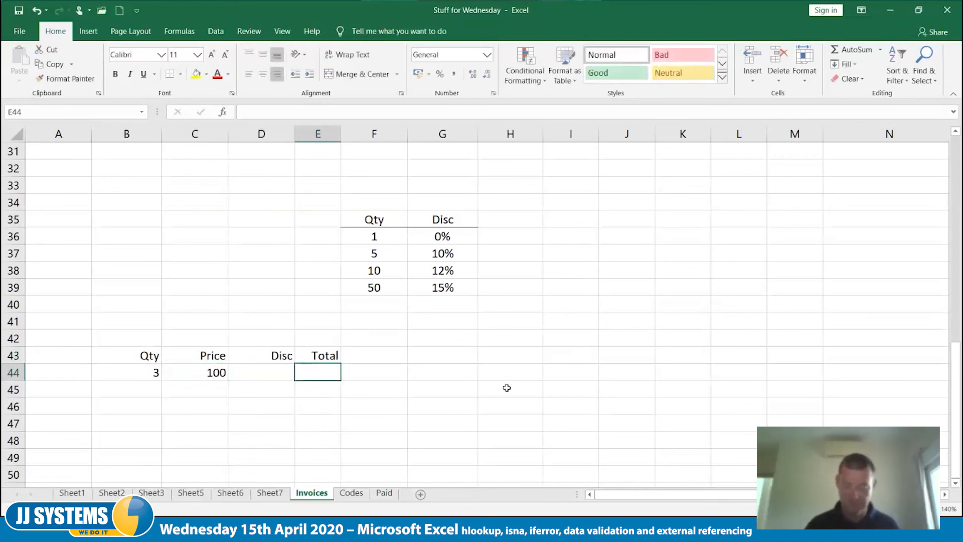
{"action": "type", "text": "="}
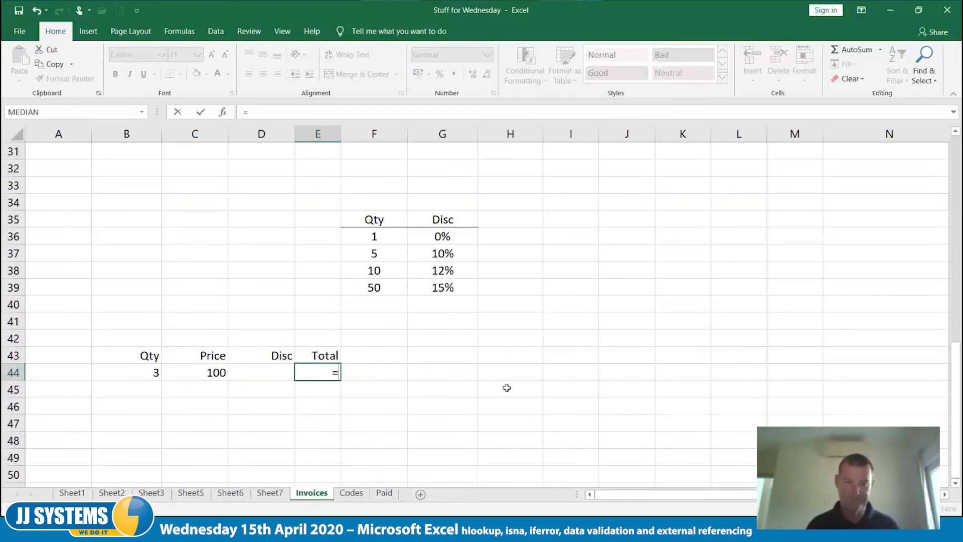
{"action": "key", "text": "Escape"}
Look up the quantity's discount in D44 with the approximate-match formula =VLOOKUP(B44,F35:G39,2) and format the result as a percentage
{"action": "key", "text": "Left"}
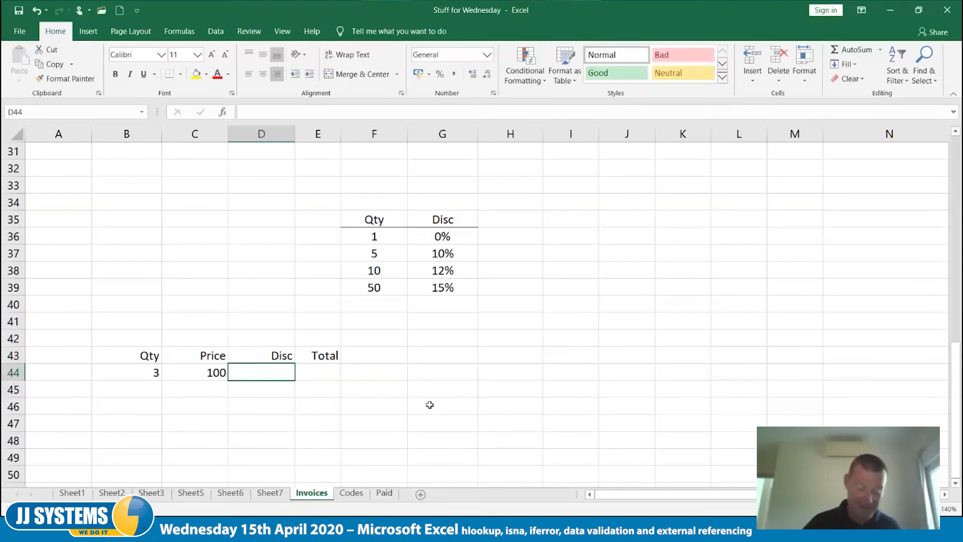
{"action": "type", "text": "="}
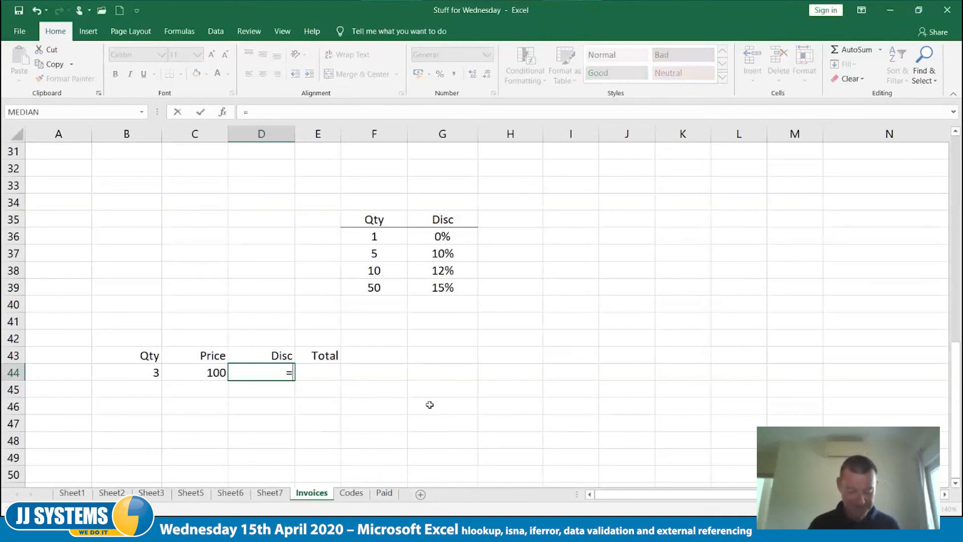
{"action": "type", "text": "vl"}
{"action": "key", "text": "Tab"}
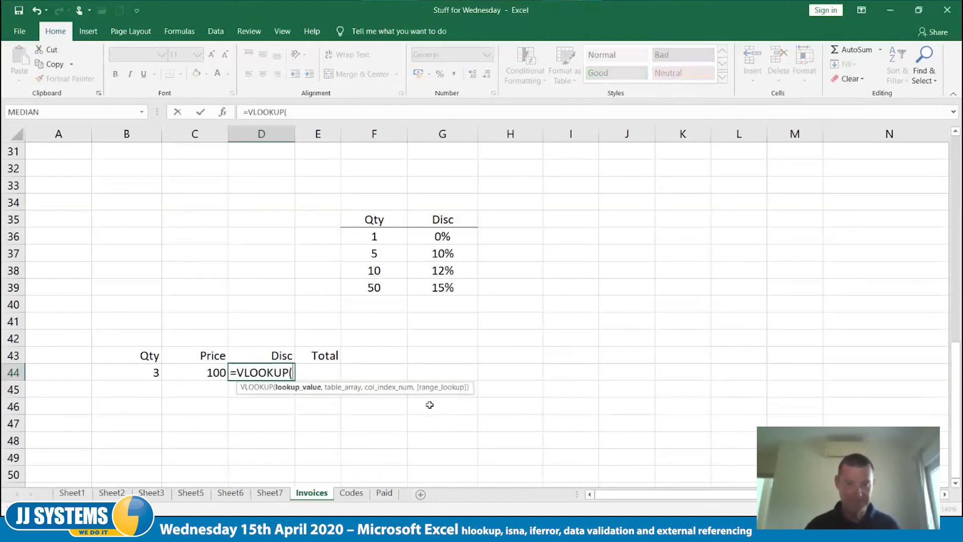
{"action": "left_click", "coordinate": [157, 372]}
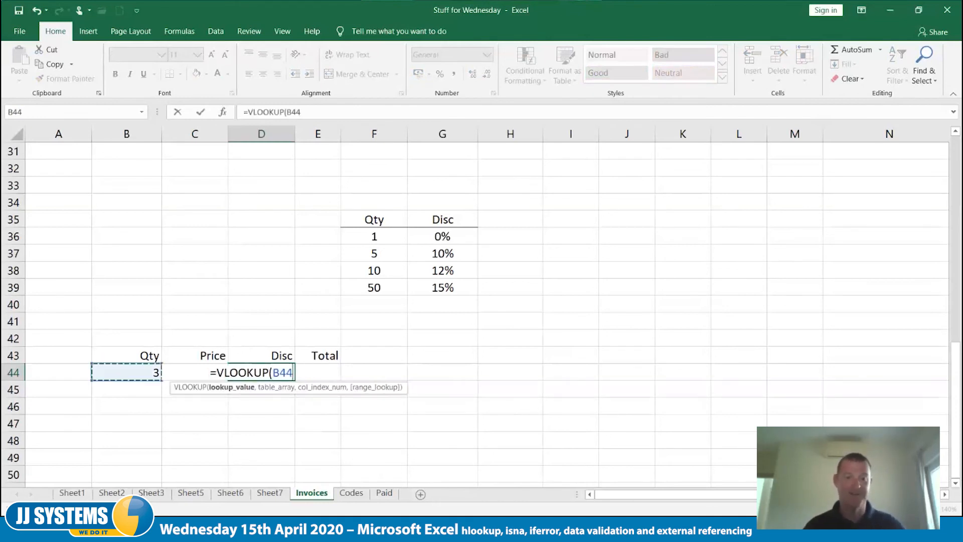
{"action": "type", "text": ","}
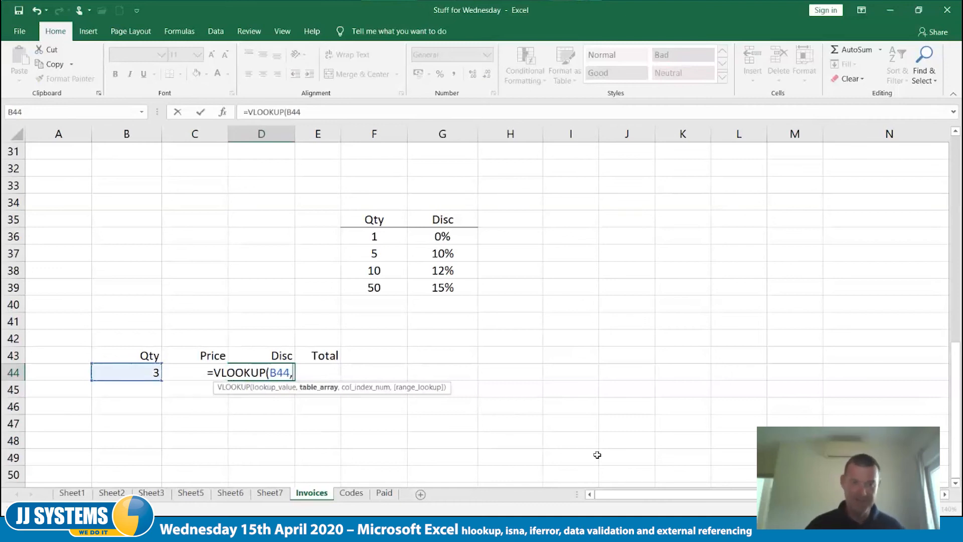
{"action": "left_click_drag", "start_coordinate": [368, 219], "coordinate": [442, 286]}
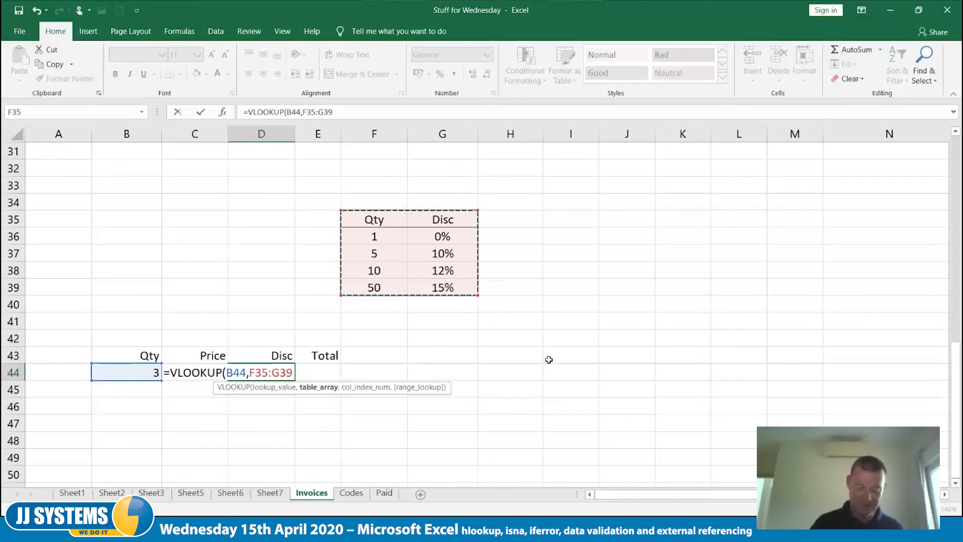
{"action": "type", "text": ","}
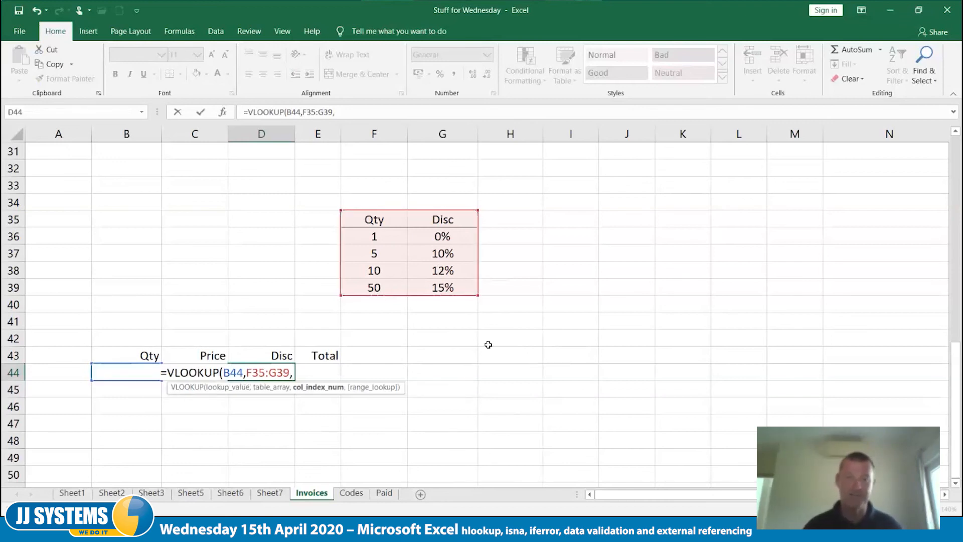
{"action": "type", "text": "2"}
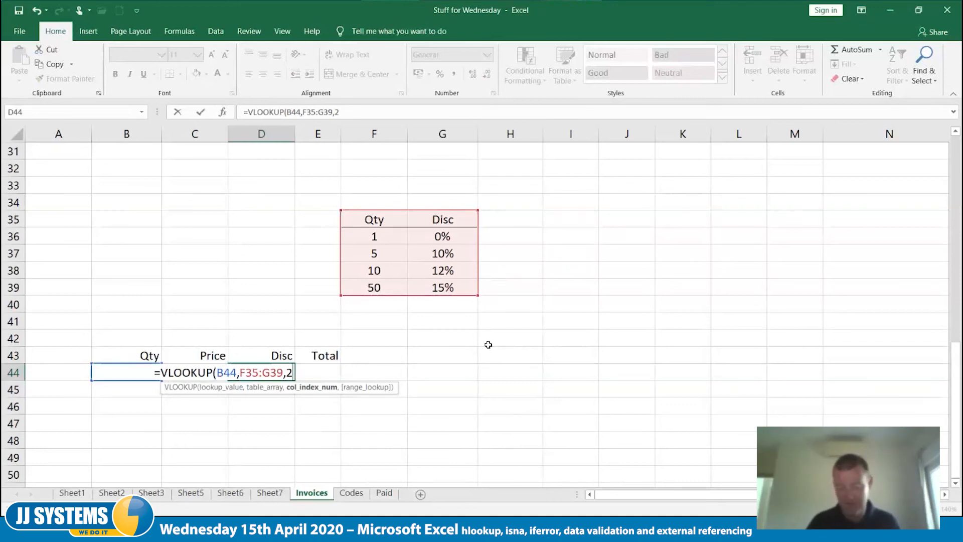
{"action": "type", "text": ")"}
{"action": "key", "text": "Tab"}
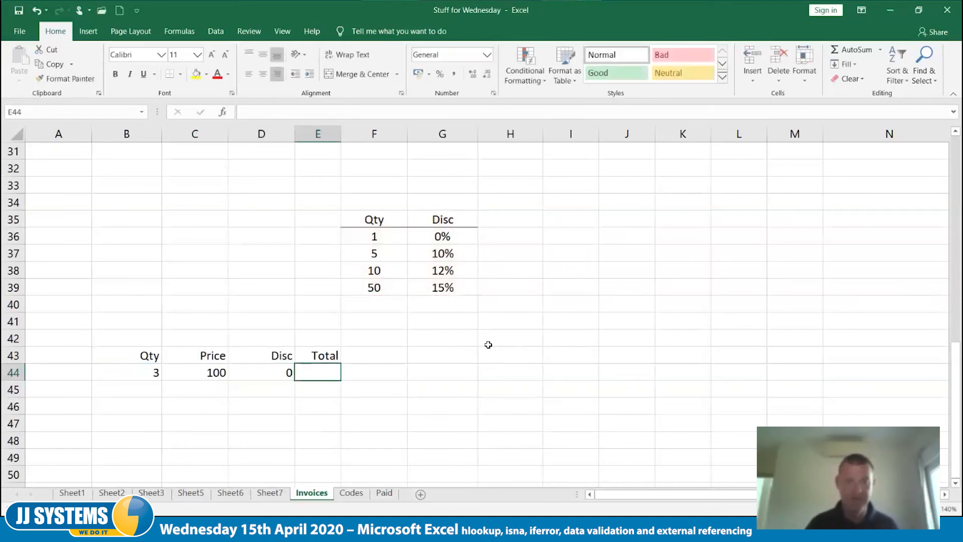
{"action": "key", "text": "Left"}
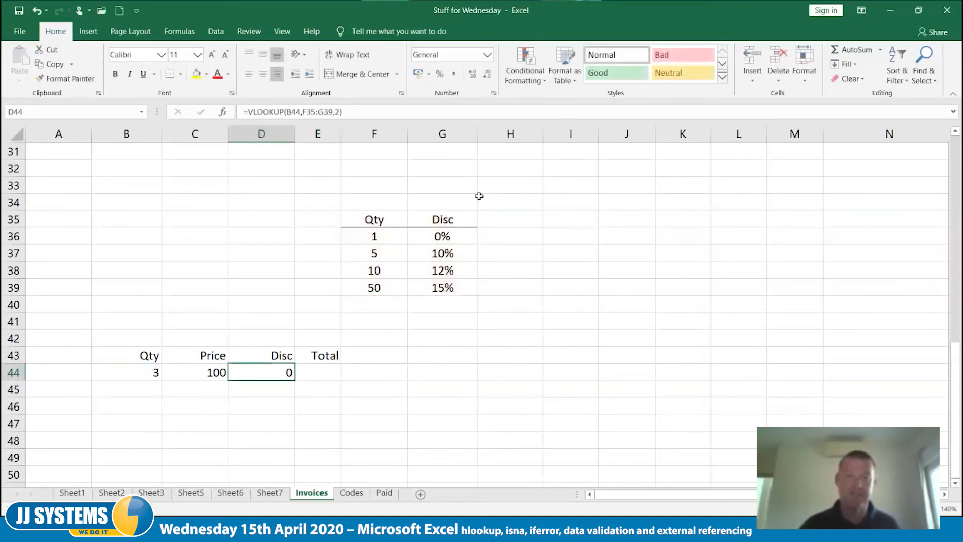
{"action": "left_click", "coordinate": [440, 74]}
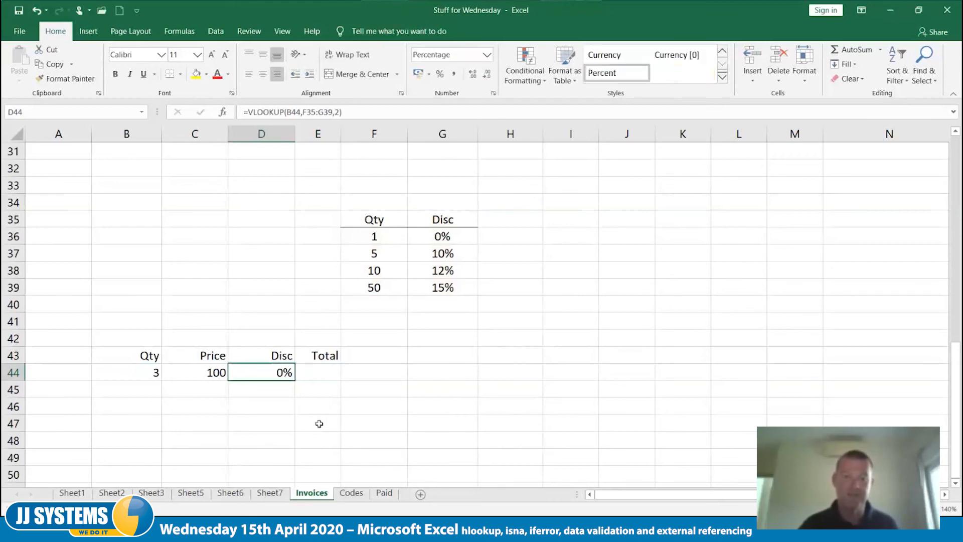
Test the discount lookup by entering an order quantity of 7 and then 17 in B44
{"action": "left_click", "coordinate": [317, 371]}
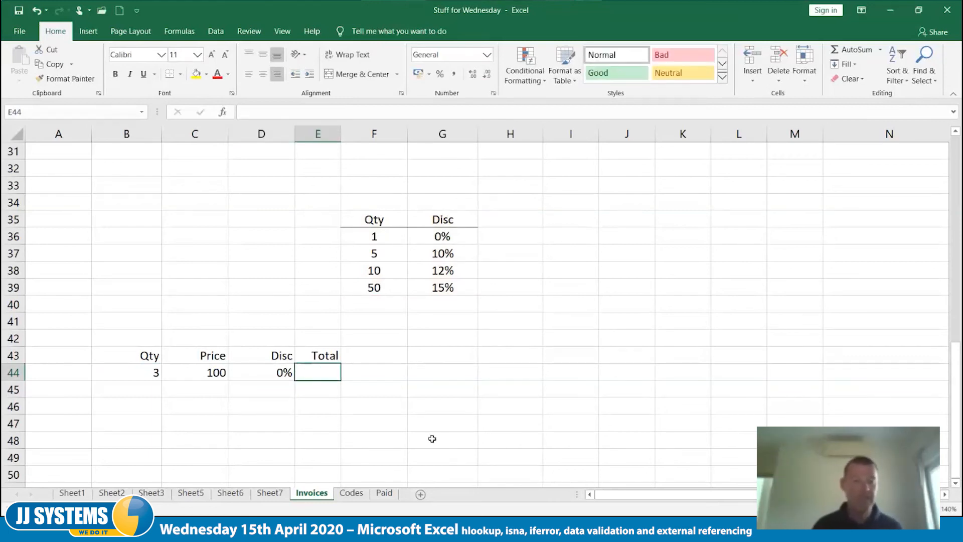
{"action": "key", "text": "Left"}
{"action": "key", "text": "Left"}
{"action": "key", "text": "Left"}
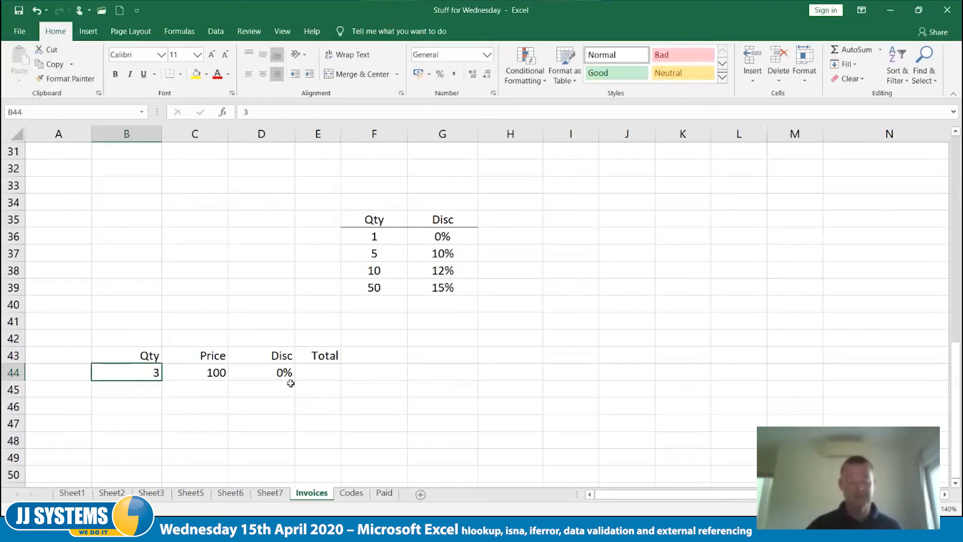
{"action": "type", "text": "7"}
{"action": "key", "text": "Tab"}
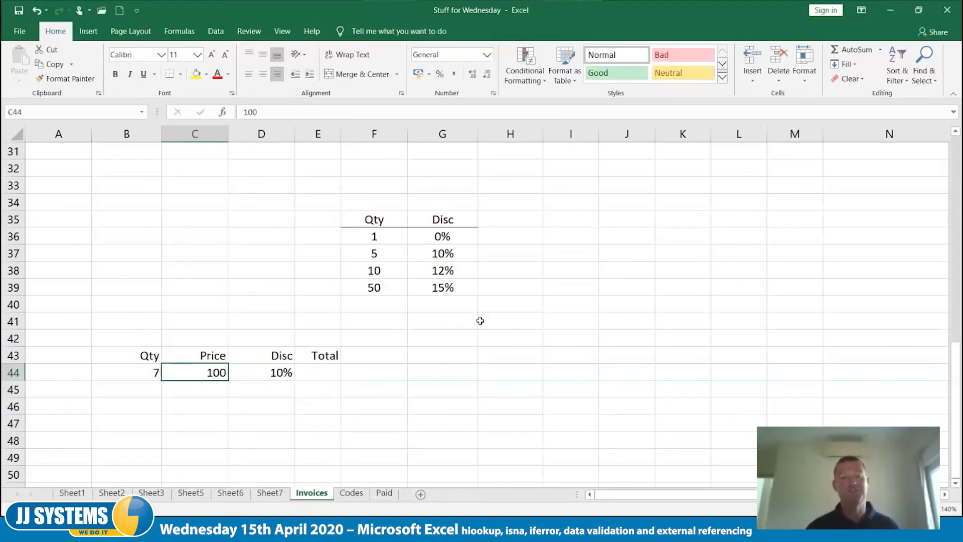
{"action": "left_click", "coordinate": [141, 373]}
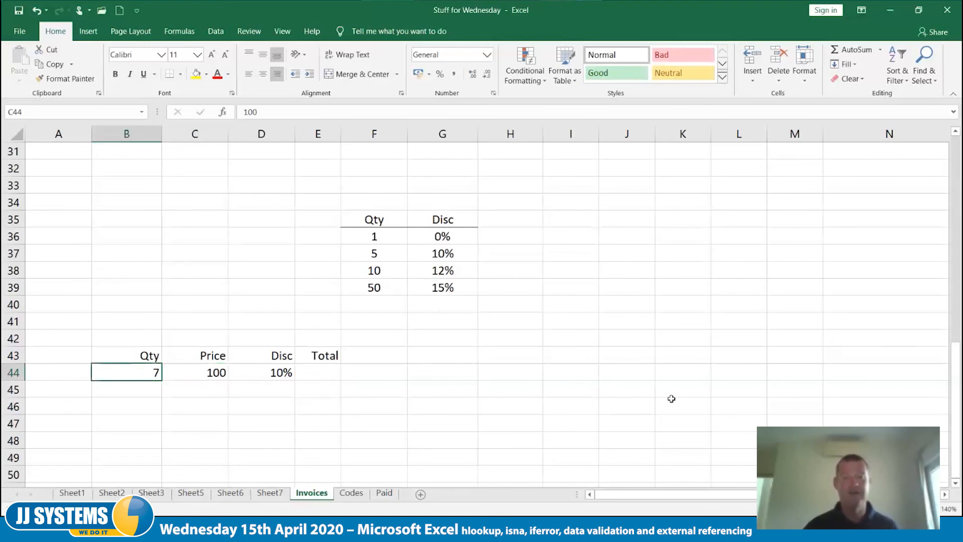
{"action": "type", "text": "17"}
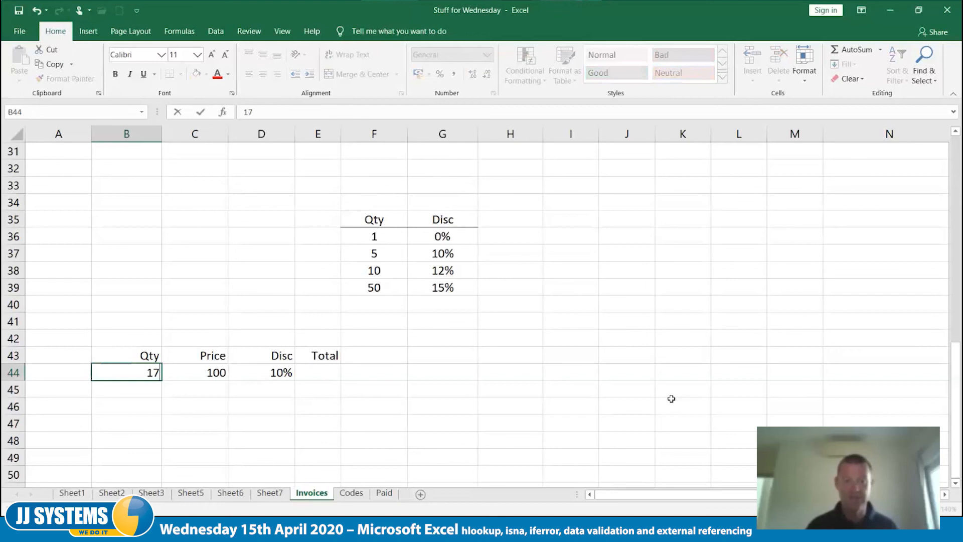
{"action": "key", "text": "Tab"}
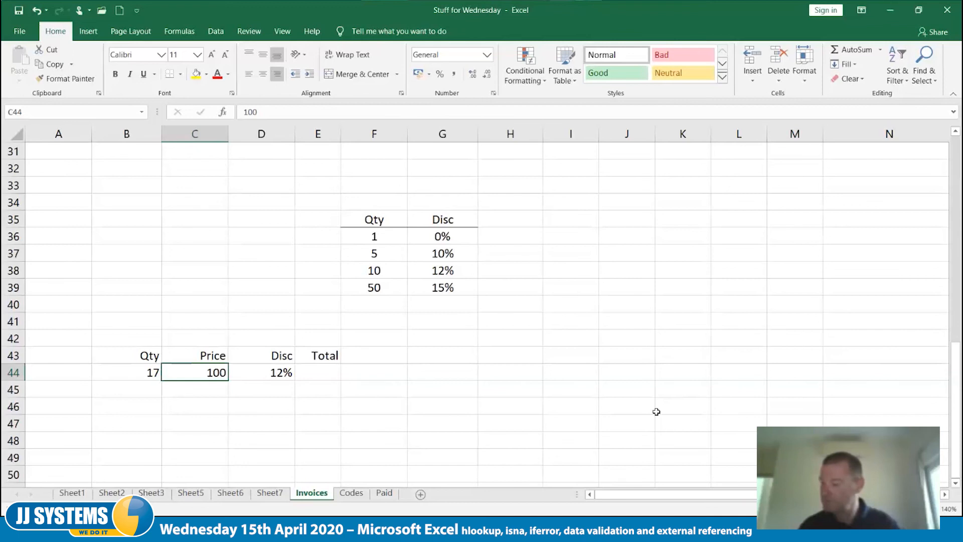
Delete columns J to N, which hold the invoice lookup example beside the invoice list
{"action": "scroll", "coordinate": [656, 411], "scroll_direction": "up", "scroll_amount": 9}
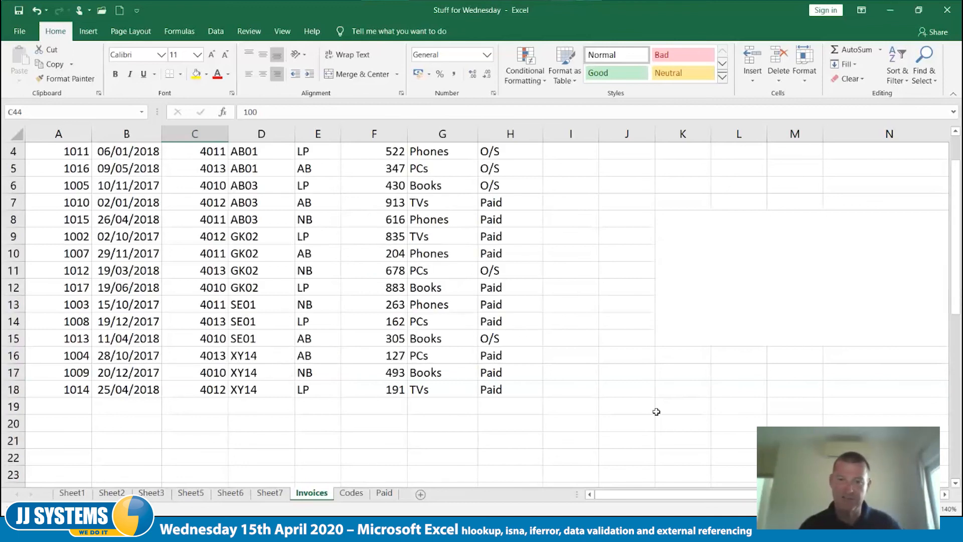
{"action": "scroll", "coordinate": [656, 412], "scroll_direction": "up", "scroll_amount": 1}
{"action": "left_click", "coordinate": [651, 427]}
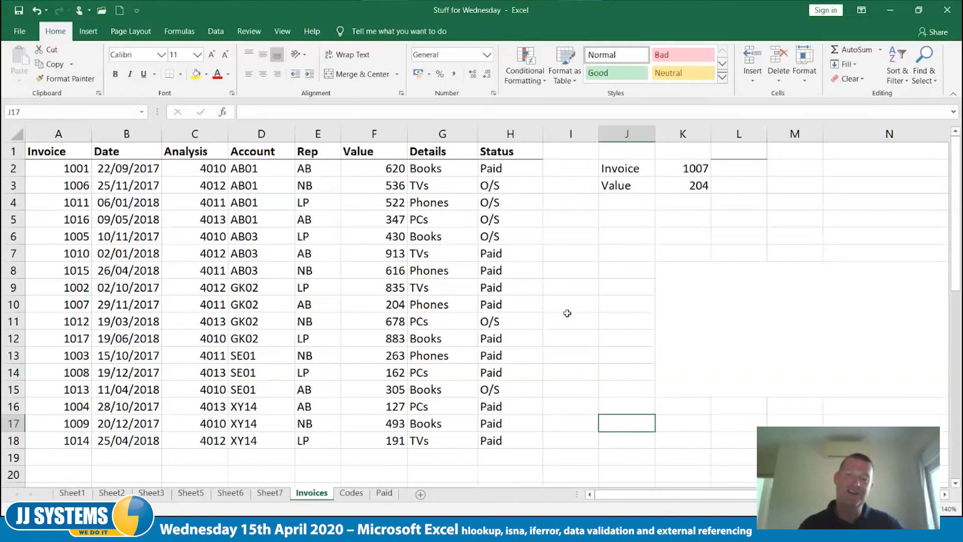
{"action": "left_click", "coordinate": [644, 132]}
{"action": "left_click_drag", "start_coordinate": [645, 133], "coordinate": [866, 132]}
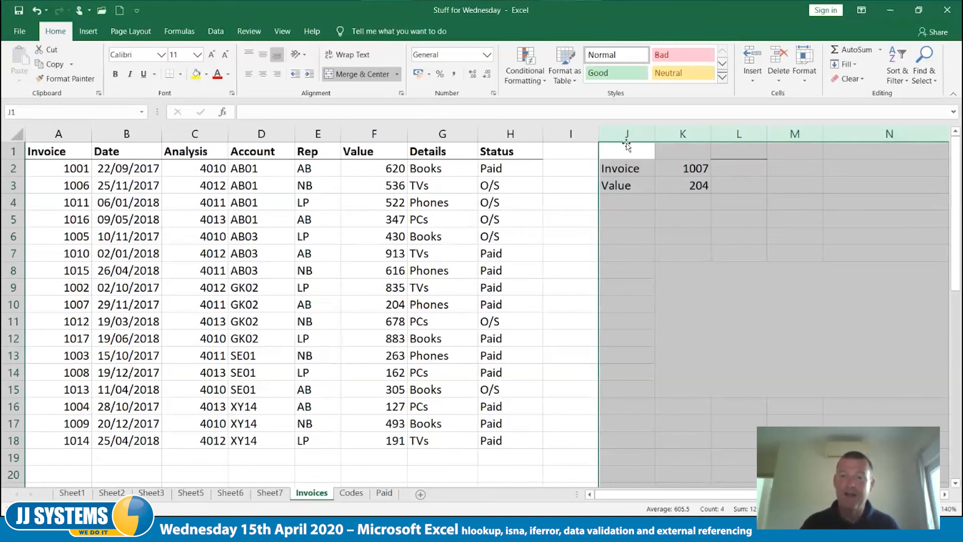
{"action": "key", "text": "ctrl+minus"}
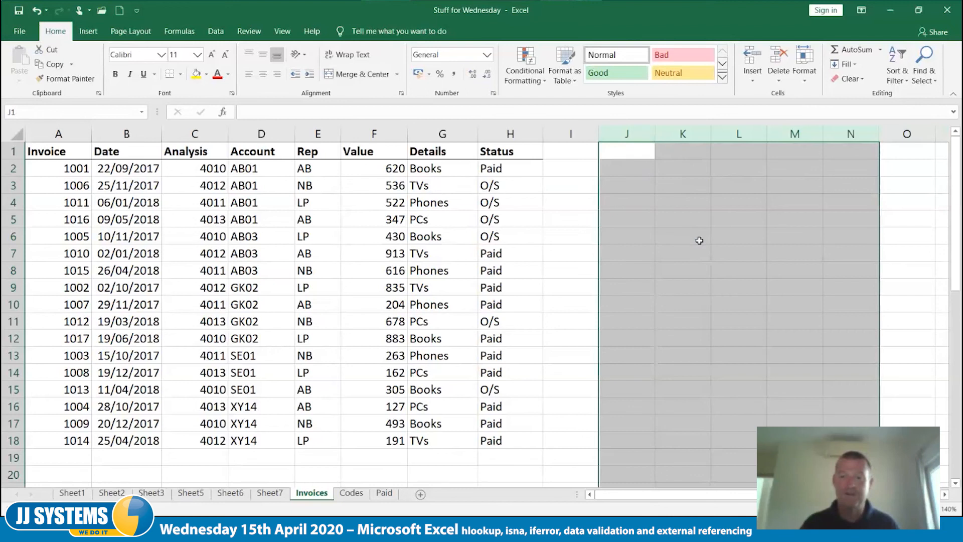
{"action": "left_click", "coordinate": [646, 264]}
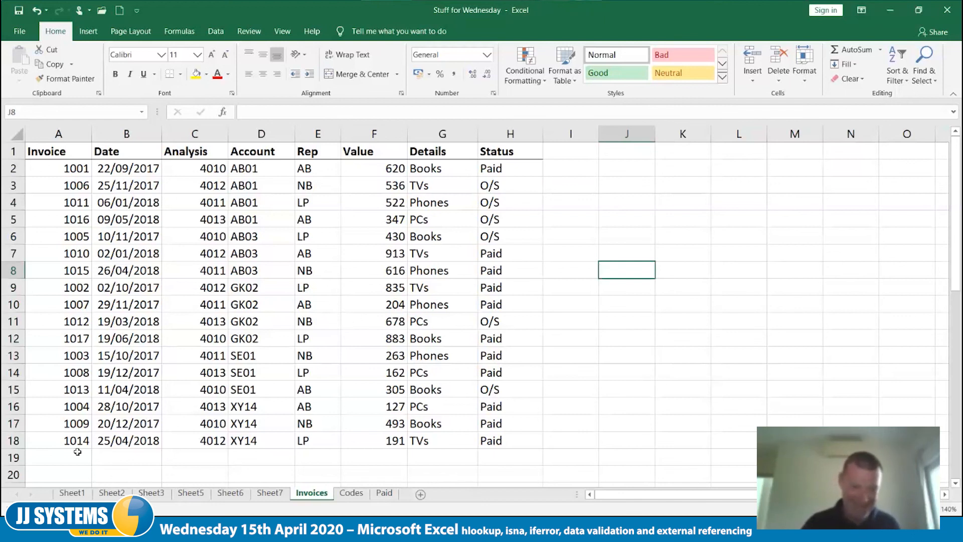
Look through the workbook's existing worksheets, from Sheet1 to Paid
{"action": "left_click", "coordinate": [86, 493]}
{"action": "left_click", "coordinate": [112, 494]}
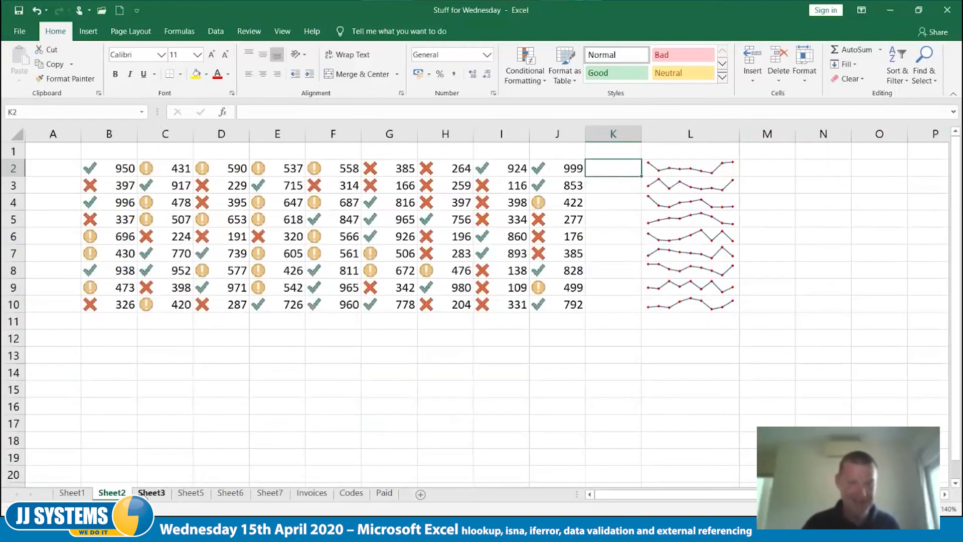
{"action": "left_click", "coordinate": [156, 496]}
{"action": "left_click", "coordinate": [186, 496]}
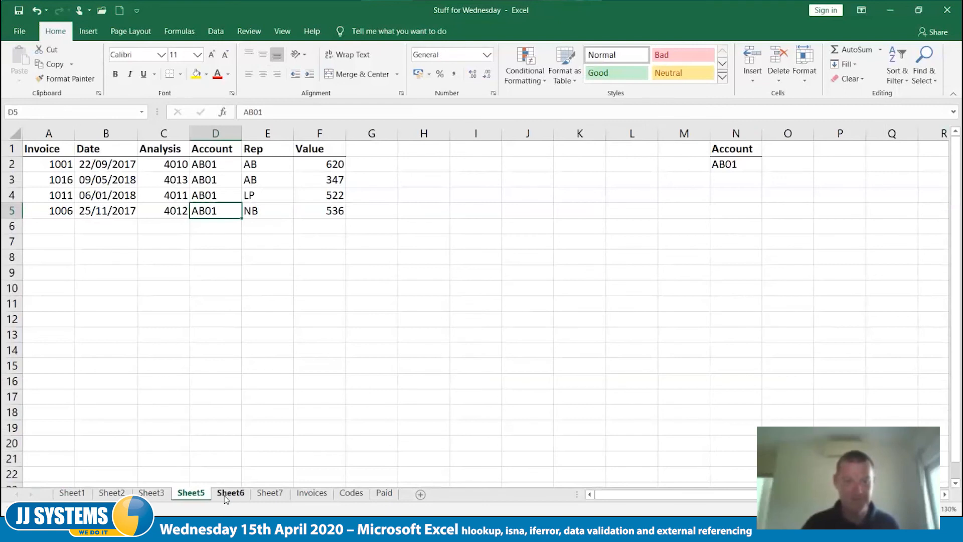
{"action": "left_click", "coordinate": [226, 496]}
{"action": "left_click", "coordinate": [270, 494]}
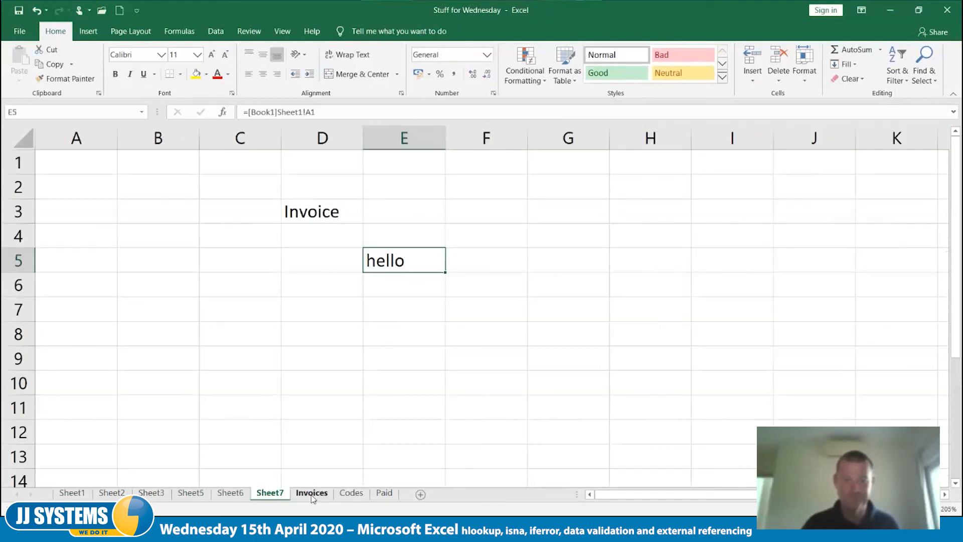
{"action": "left_click", "coordinate": [312, 495]}
{"action": "left_click", "coordinate": [357, 496]}
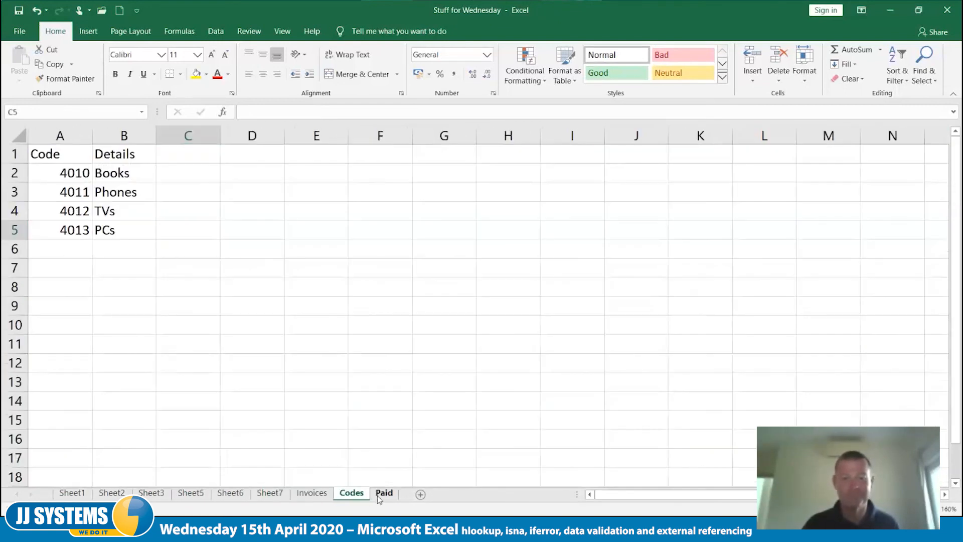
{"action": "left_click", "coordinate": [380, 496]}
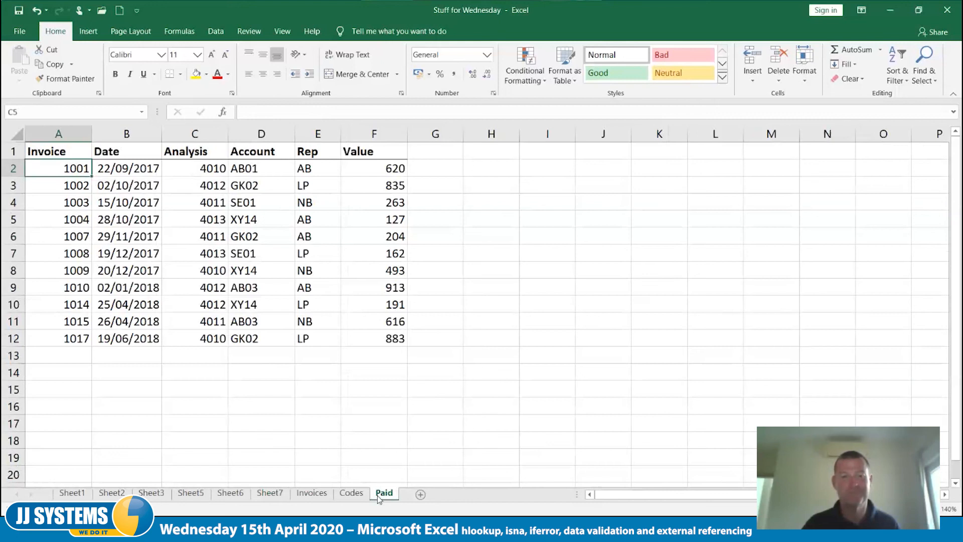
Add a new blank worksheet after the Paid sheet
{"action": "left_click", "coordinate": [419, 494]}
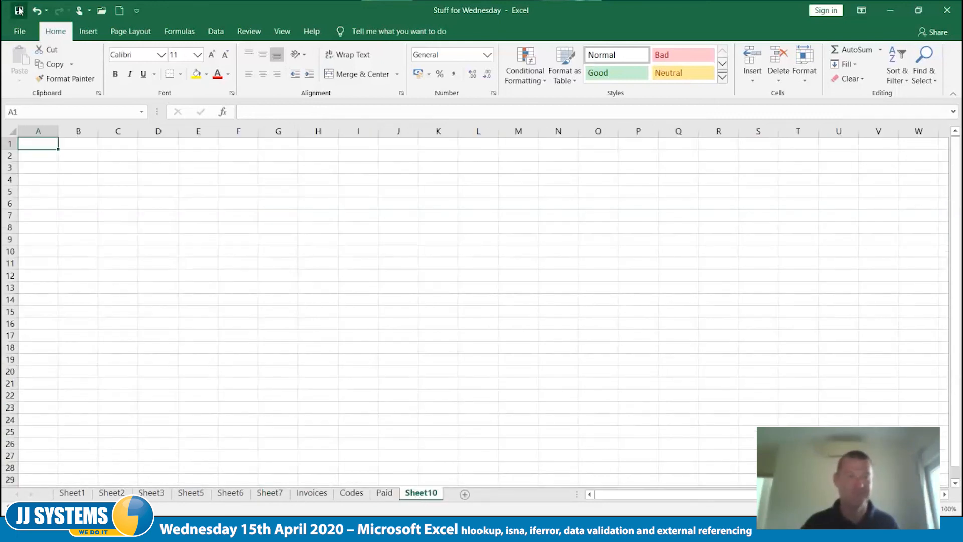
{"action": "scroll", "coordinate": [163, 264], "scroll_direction": "up", "scroll_amount": 3}
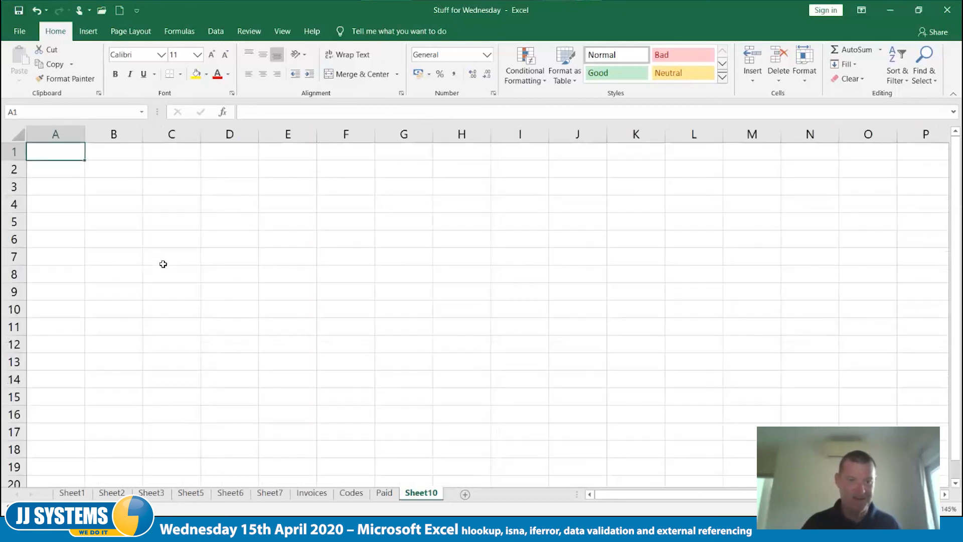
{"action": "scroll", "coordinate": [163, 264], "scroll_direction": "up", "scroll_amount": 2}
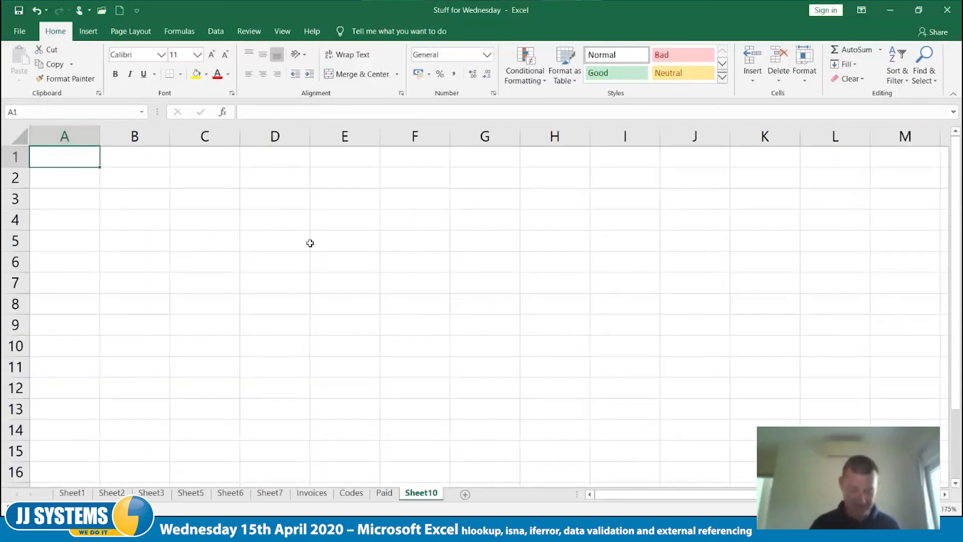
Enter four sample people's full names, first name before surname, in A1 to A4 and widen column A to fit them
{"action": "type", "text": "Fr"}
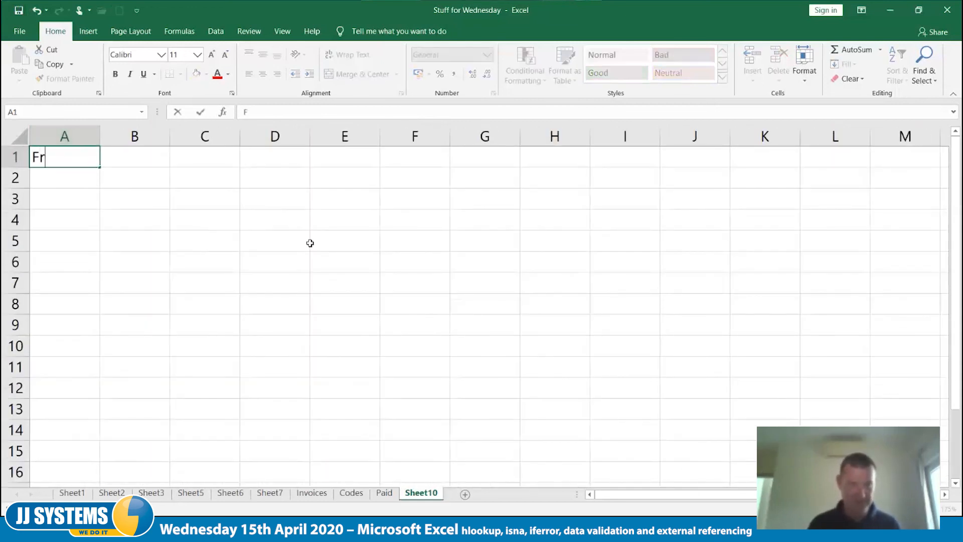
{"action": "type", "text": "ed Bloggs"}
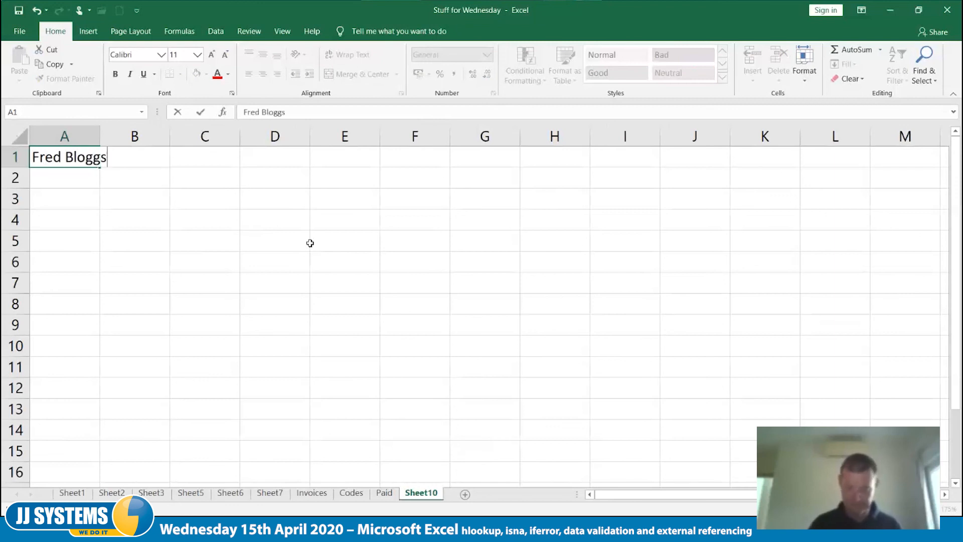
{"action": "key", "text": "Tab"}
{"action": "key", "text": "Return"}
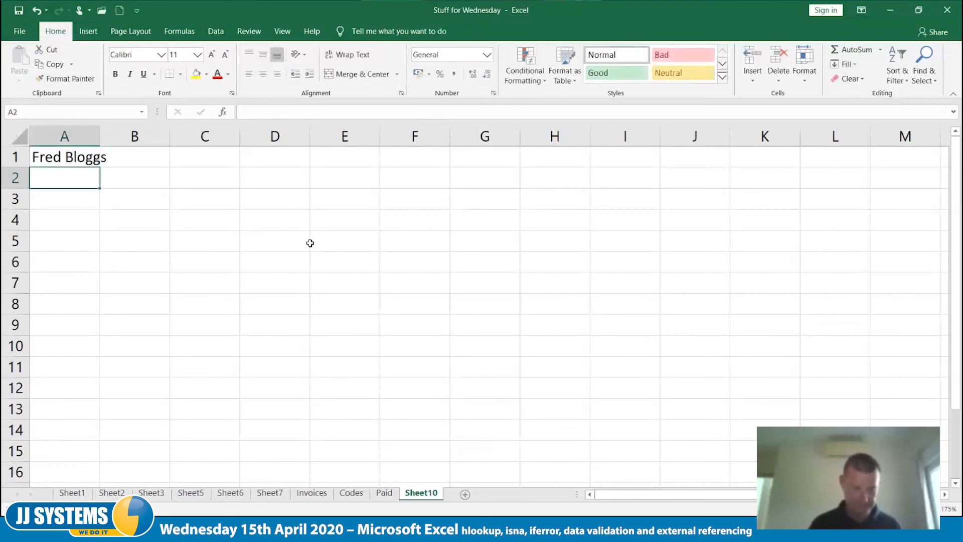
{"action": "type", "text": "Jane Smi"}
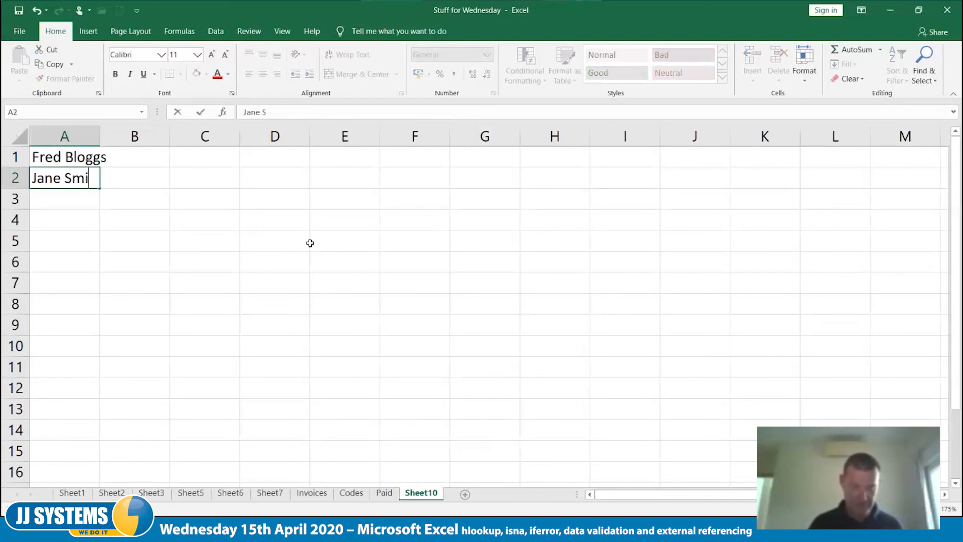
{"action": "type", "text": "th"}
{"action": "key", "text": "Return"}
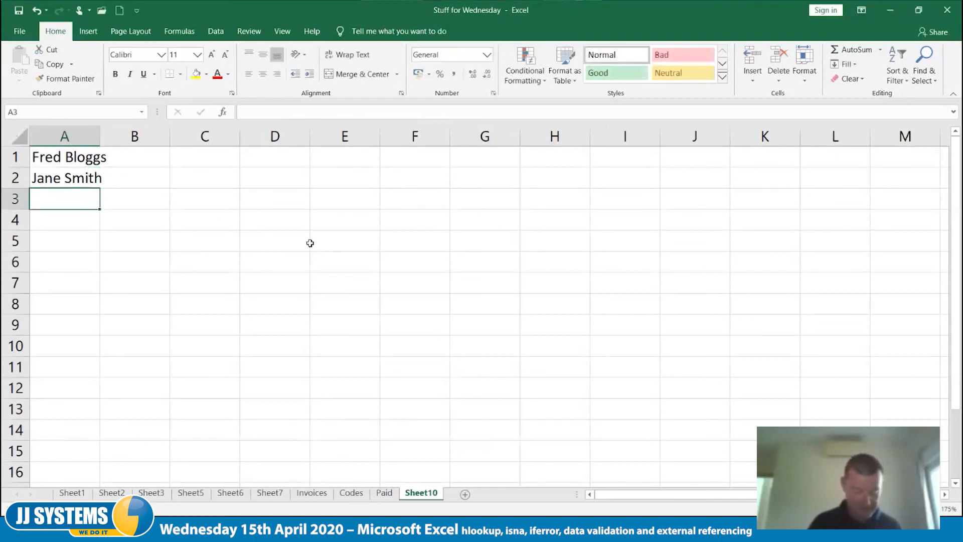
{"action": "type", "text": "Ma"}
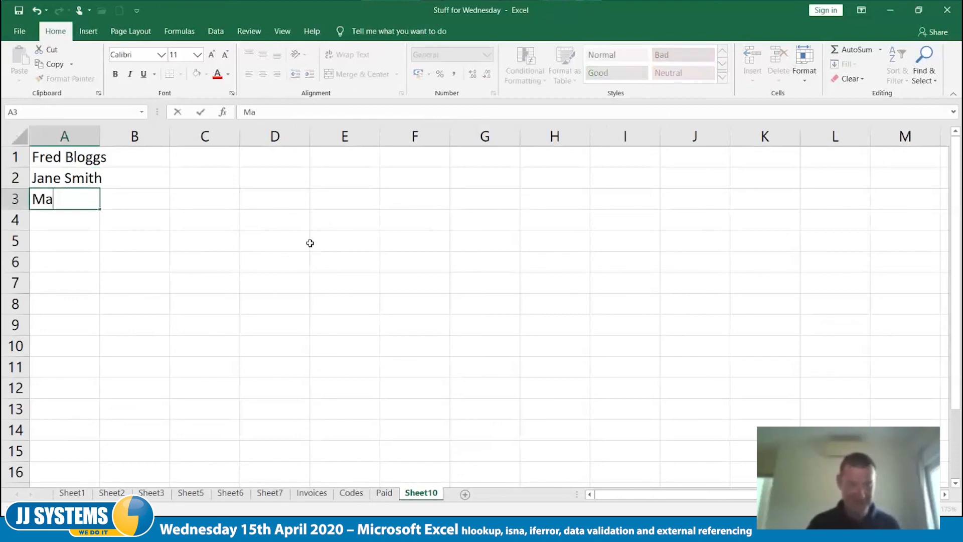
{"action": "type", "text": "ry Bloggs"}
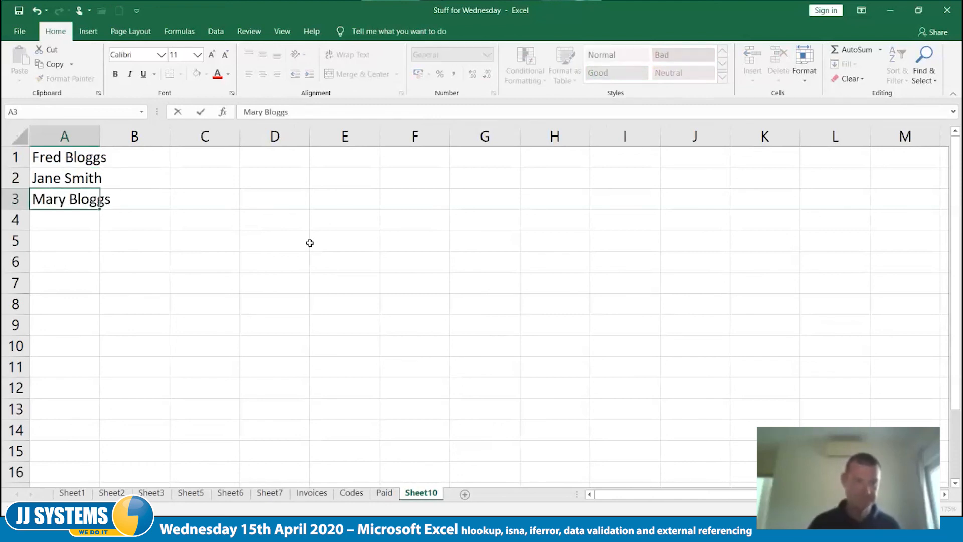
{"action": "key", "text": "Return"}
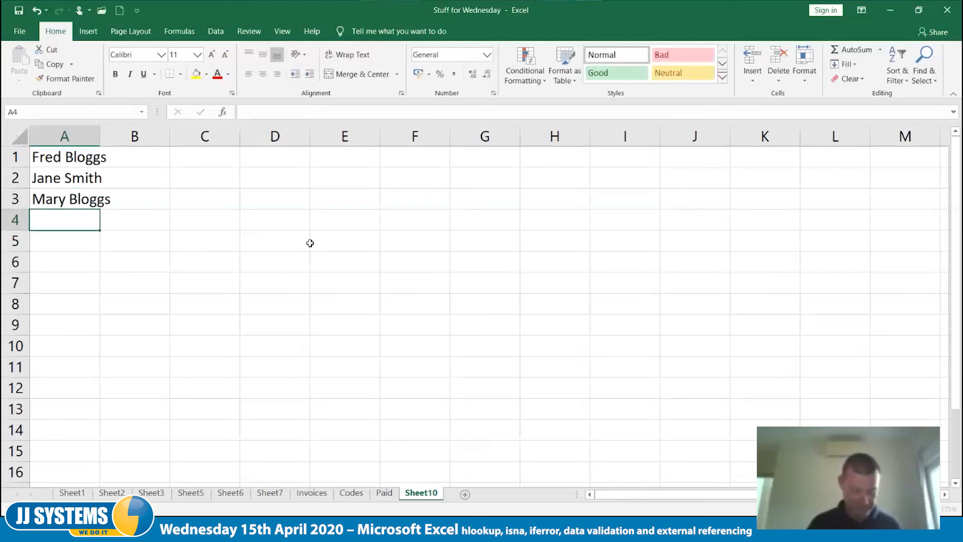
{"action": "type", "text": "M"}
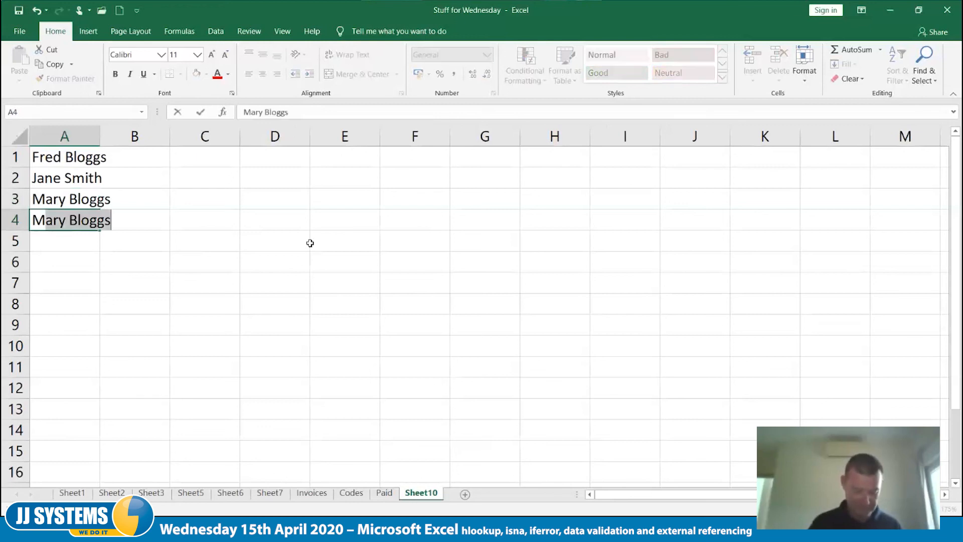
{"action": "type", "text": "ark Smith"}
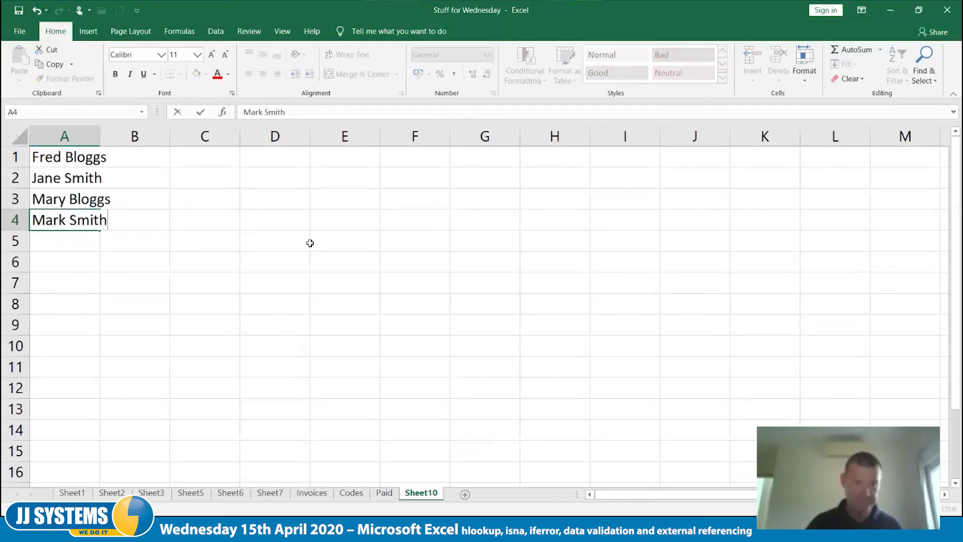
{"action": "key", "text": "Tab"}
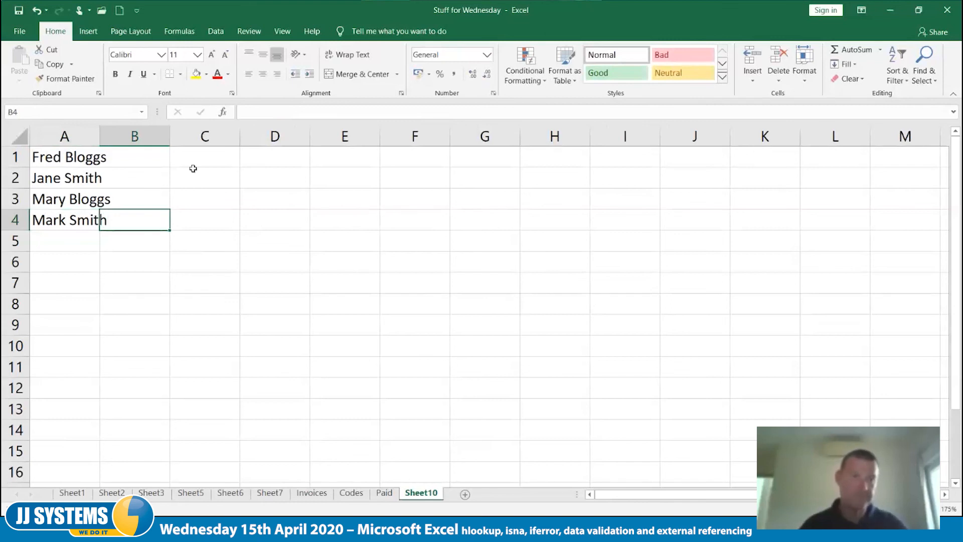
{"action": "left_click_drag", "start_coordinate": [101, 134], "coordinate": [129, 129]}
{"action": "left_click", "coordinate": [274, 235]}
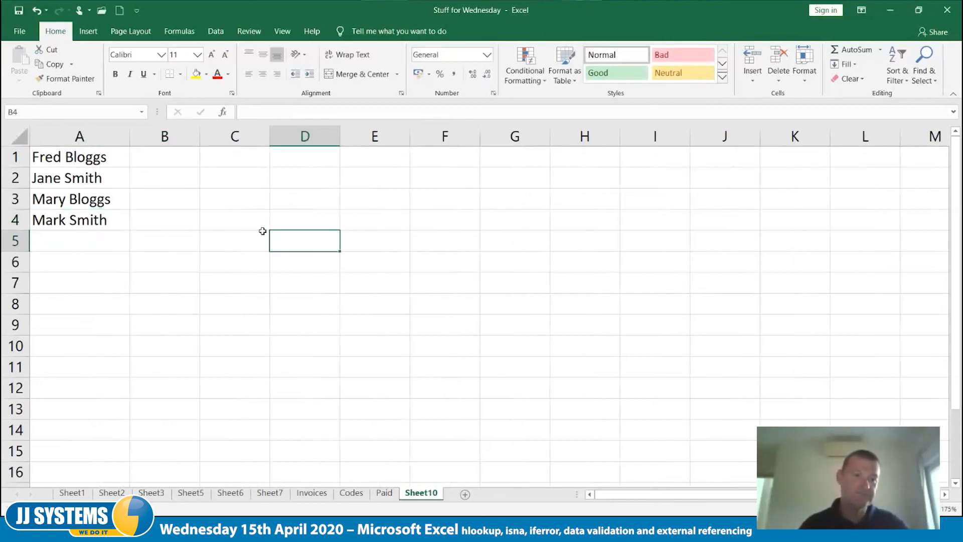
Insert a blank row above the list of names
{"action": "left_click", "coordinate": [17, 158]}
{"action": "right_click", "coordinate": [17, 157]}
{"action": "left_click", "coordinate": [61, 247]}
{"action": "left_click", "coordinate": [233, 256]}
Enter the first person's initial and surname in B2 and Flash Fill the pattern for the remaining names
{"action": "left_click", "coordinate": [185, 179]}
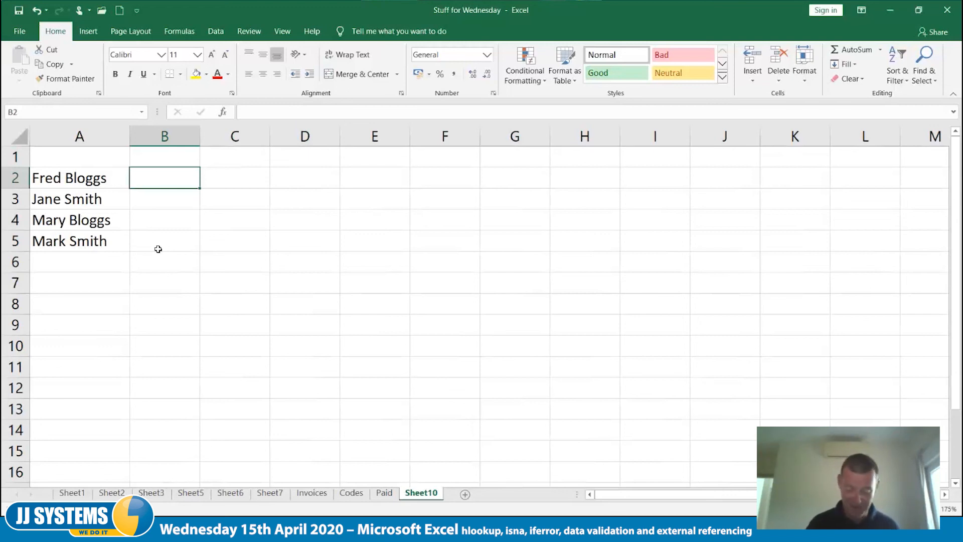
{"action": "type", "text": "F Blo"}
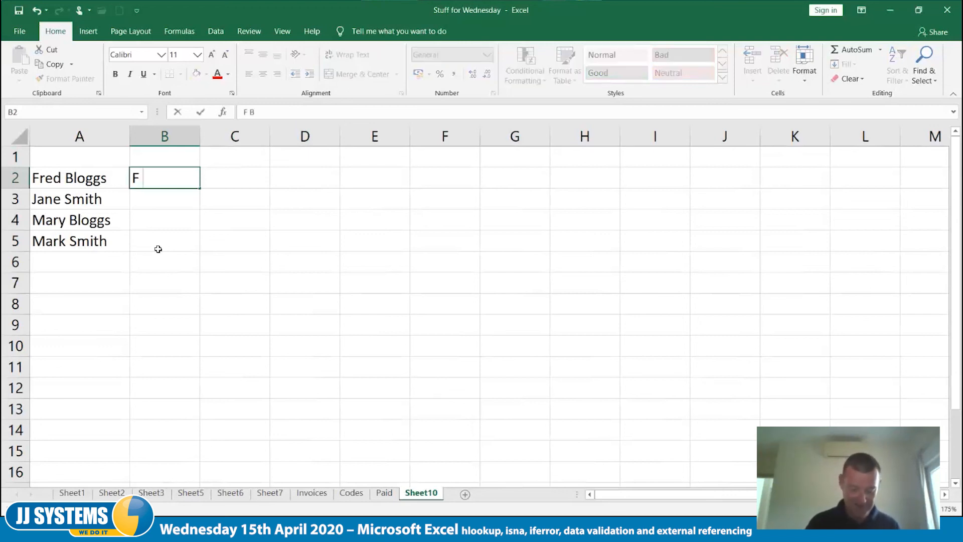
{"action": "type", "text": "ggs"}
{"action": "key", "text": "Tab"}
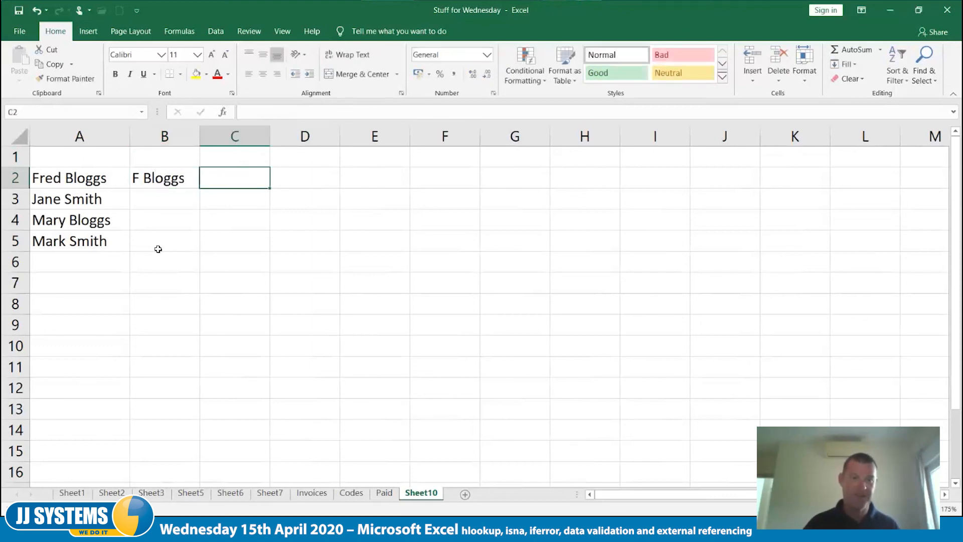
{"action": "left_click", "coordinate": [166, 179]}
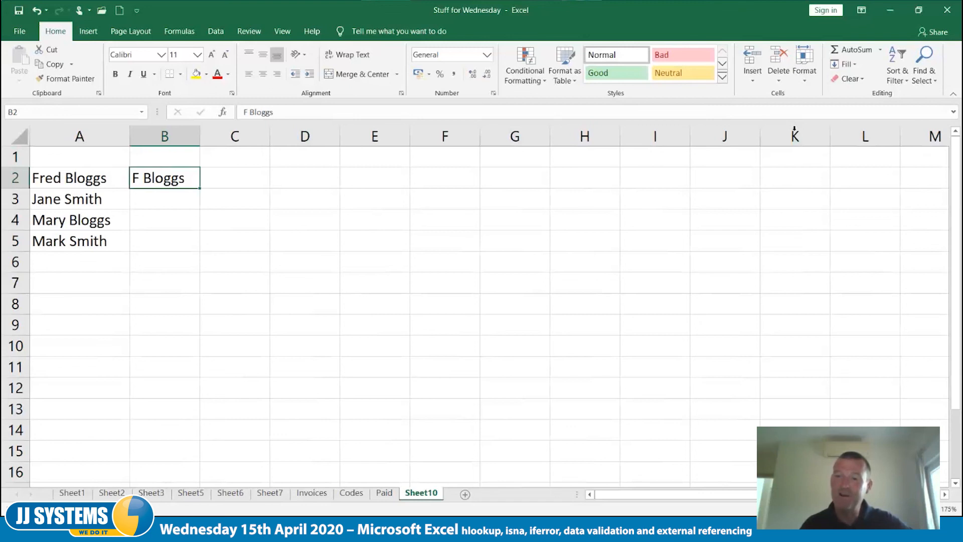
{"action": "left_click", "coordinate": [858, 65]}
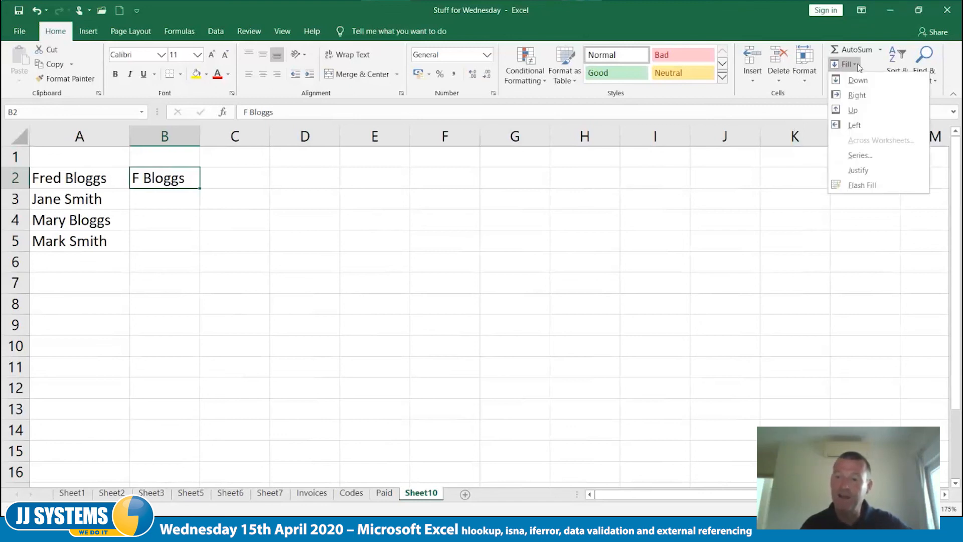
{"action": "left_click", "coordinate": [863, 186]}
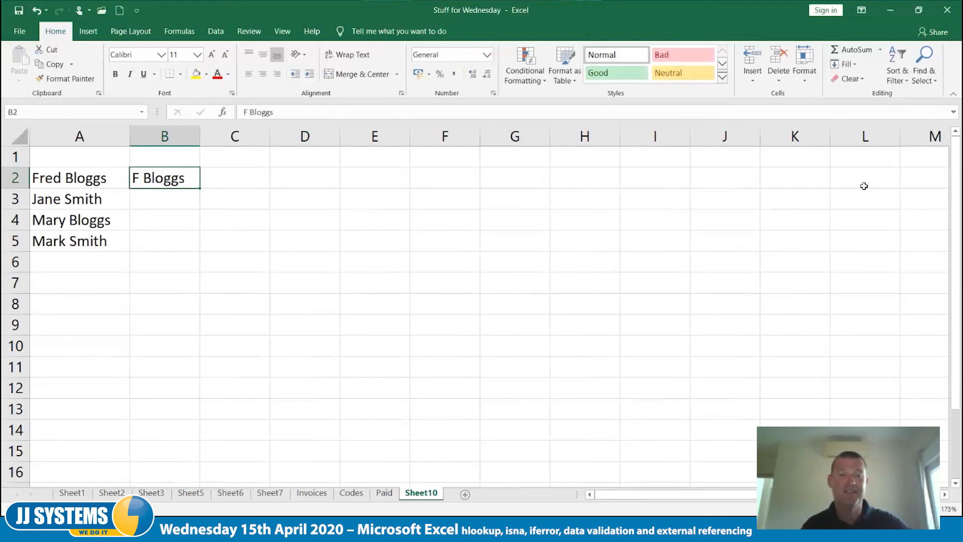
{"action": "left_click", "coordinate": [669, 233]}
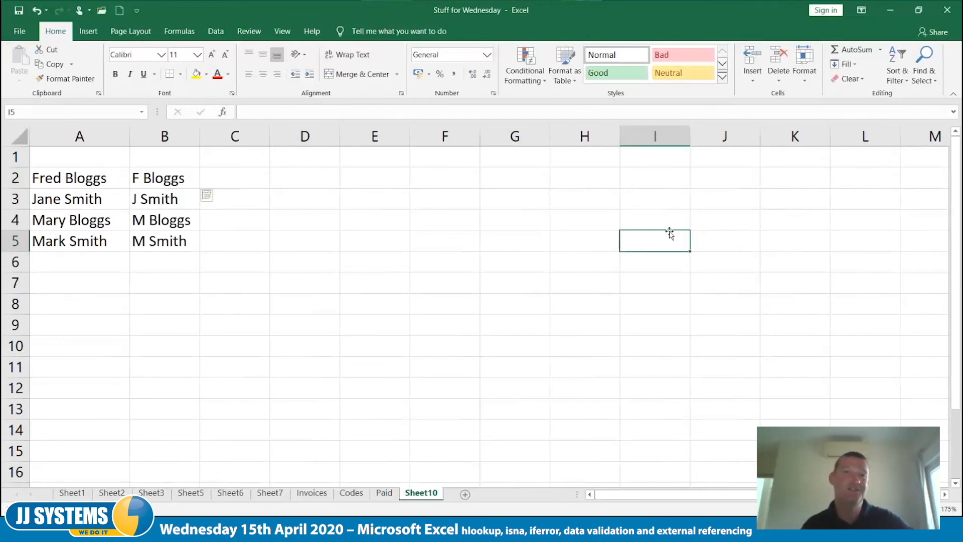
Clear the initial-and-surname entries from B2 to B5 and leave only B2 selected
{"action": "left_click_drag", "start_coordinate": [187, 177], "coordinate": [176, 241]}
{"action": "key", "text": "Delete"}
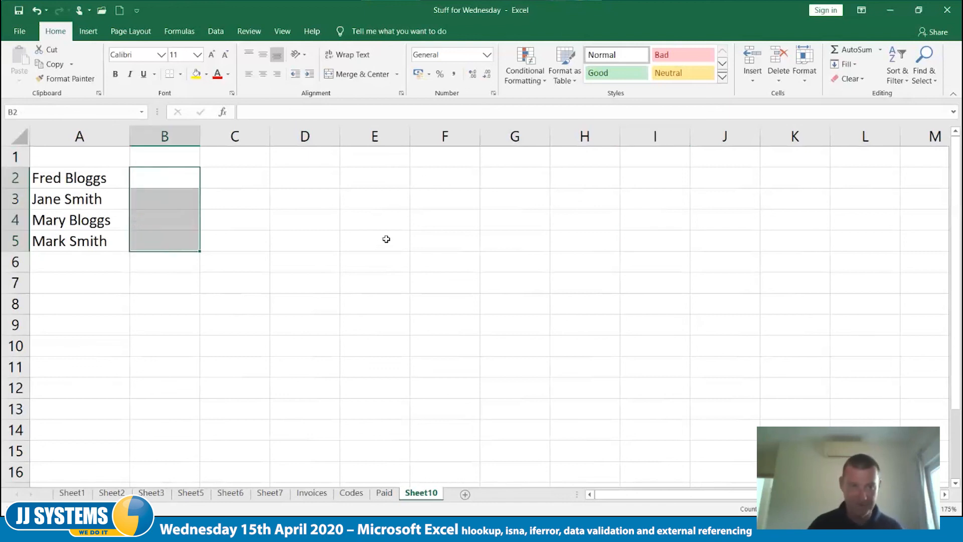
{"action": "key", "text": "shift+BackSpace"}
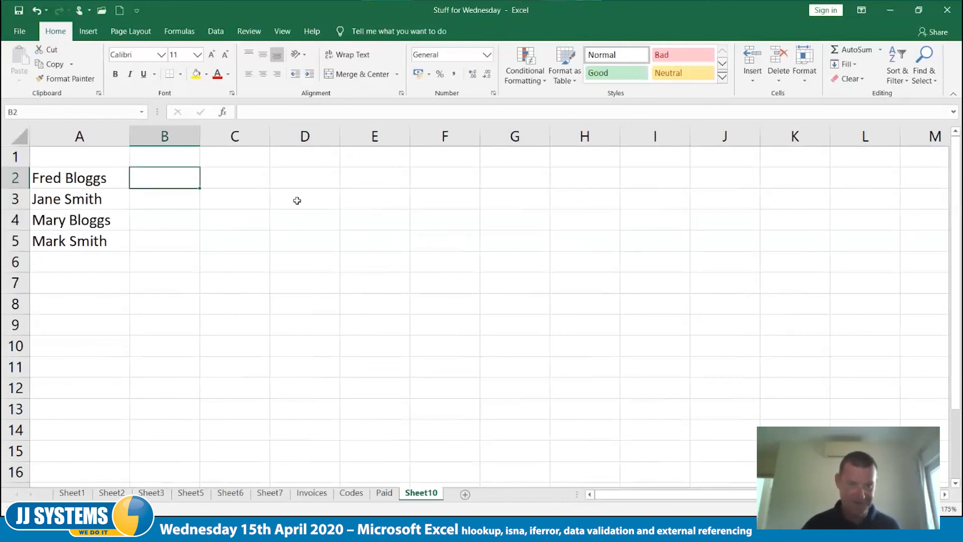
Enter the first person's e-mail address in B2 in initial.surname form, widening column B to fit it
{"action": "left_click_drag", "start_coordinate": [199, 136], "coordinate": [251, 136]}
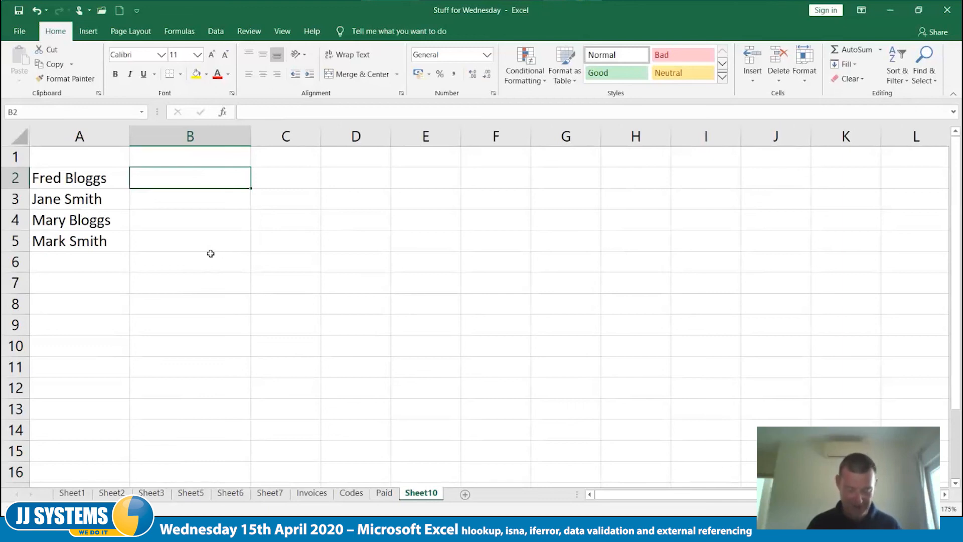
{"action": "type", "text": "f.bloggs@domain.com"}
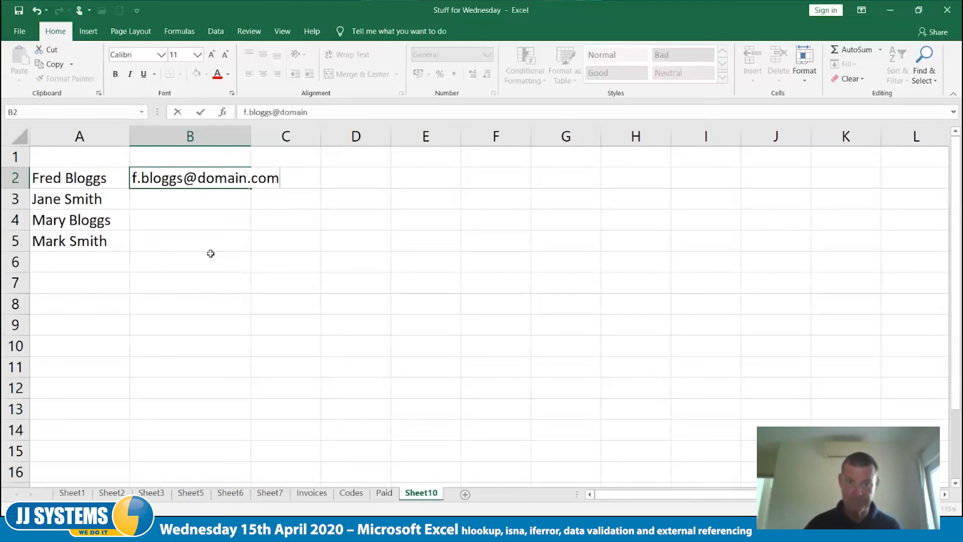
{"action": "key", "text": "Tab"}
{"action": "left_click_drag", "start_coordinate": [250, 132], "coordinate": [279, 133]}
Flash Fill the e-mail addresses from B2 for the remaining names and widen column B to fit them all
{"action": "key", "text": "Left"}
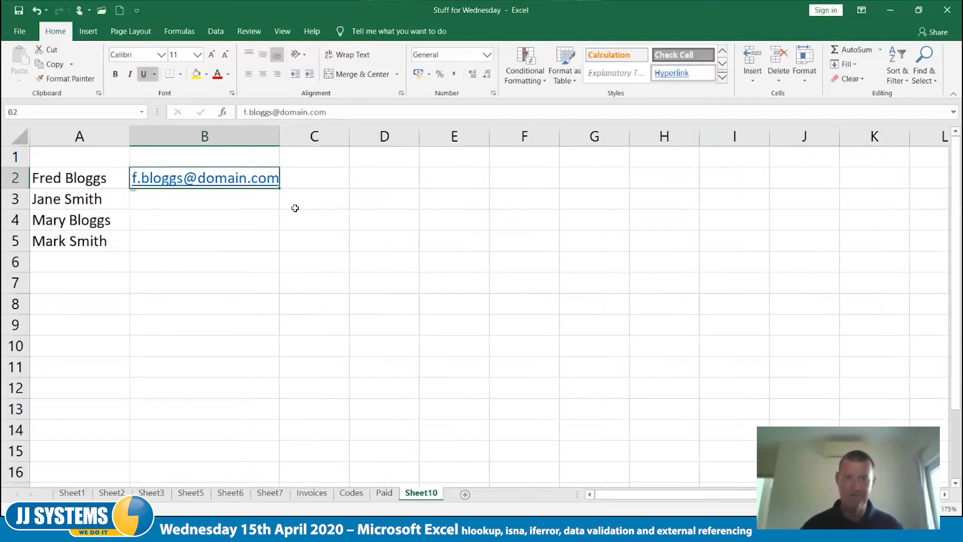
{"action": "left_click", "coordinate": [847, 64]}
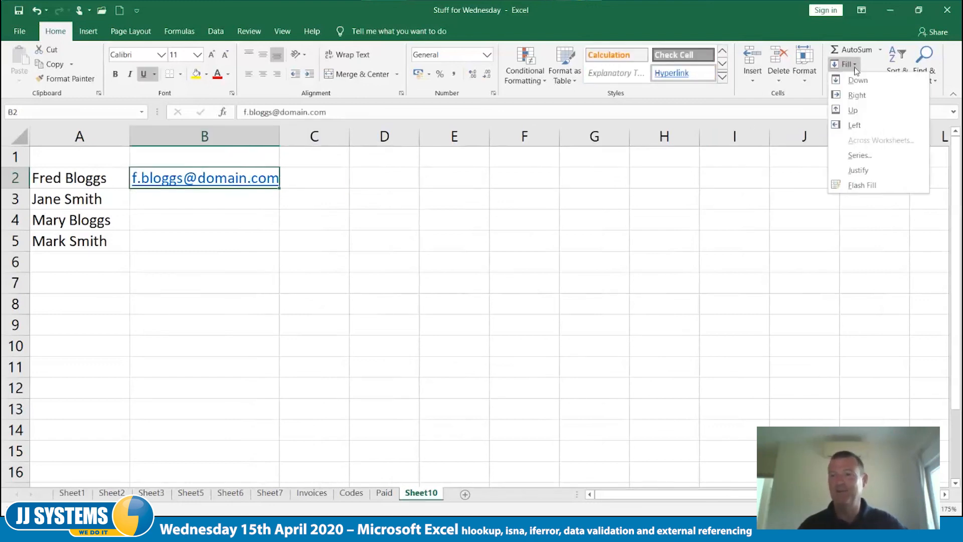
{"action": "left_click", "coordinate": [884, 186]}
{"action": "left_click_drag", "start_coordinate": [280, 136], "coordinate": [302, 135]}
{"action": "left_click", "coordinate": [453, 269]}
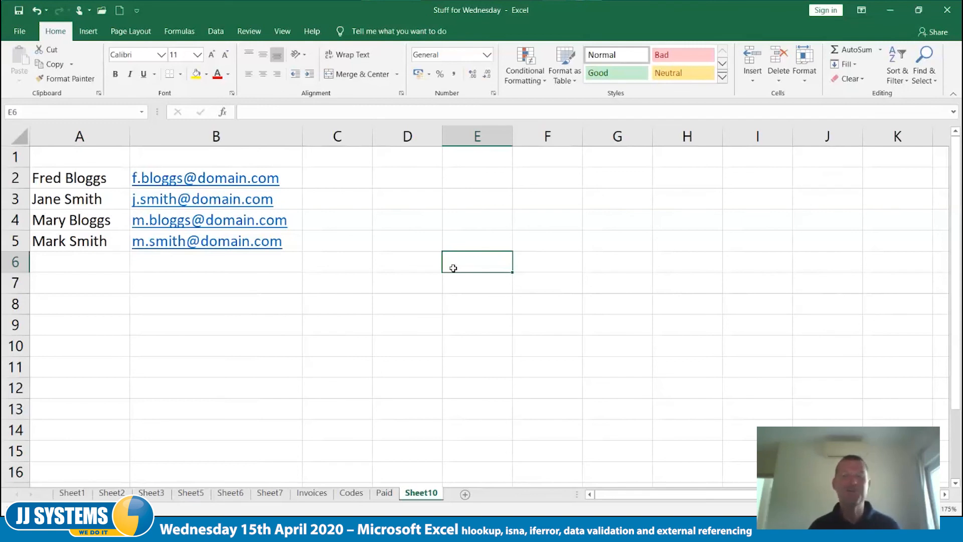
Enter the first person's name in C2 with the surname before the first name
{"action": "left_click", "coordinate": [315, 174]}
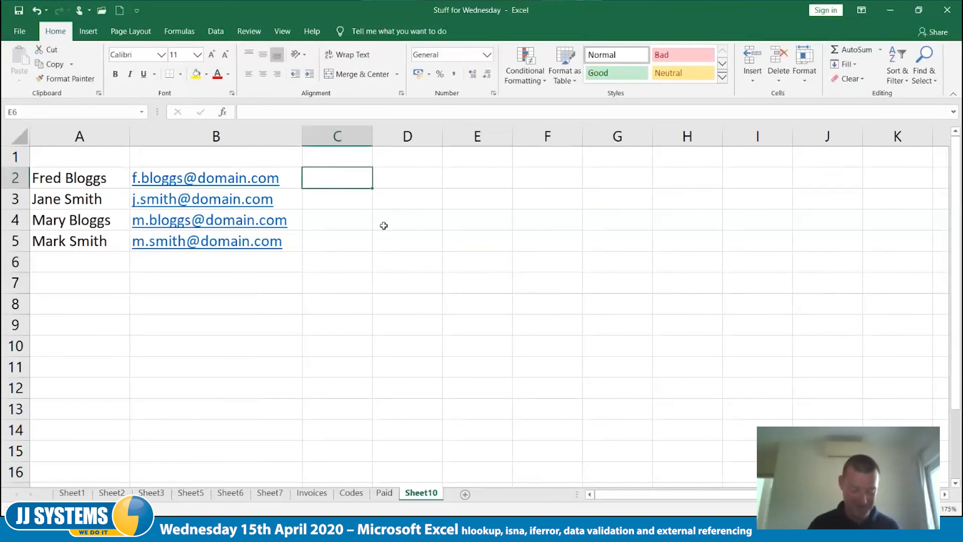
{"action": "type", "text": "Bloggs "}
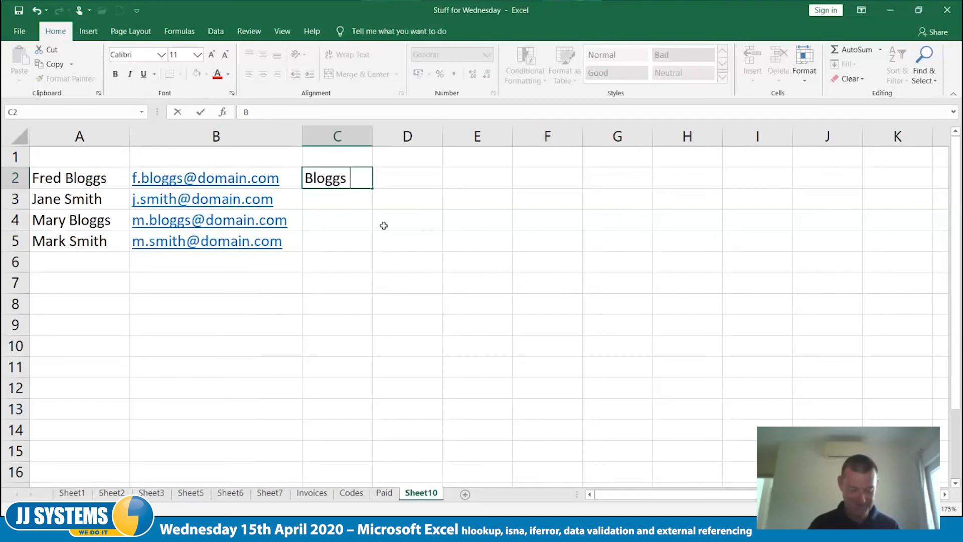
{"action": "type", "text": "Fred"}
{"action": "key", "text": "Tab"}
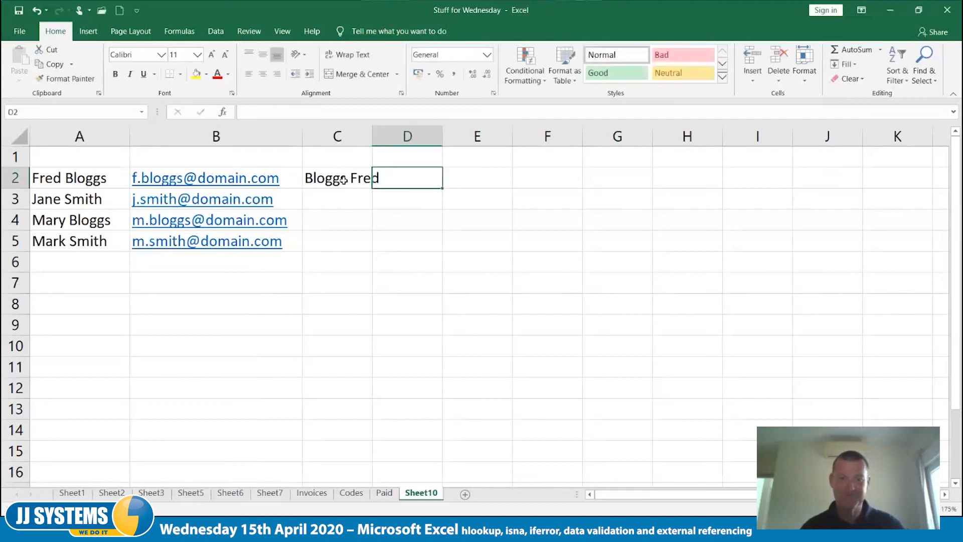
Flash Fill the surname-first names from C2 for the other people and widen column C to fit
{"action": "key", "text": "Left"}
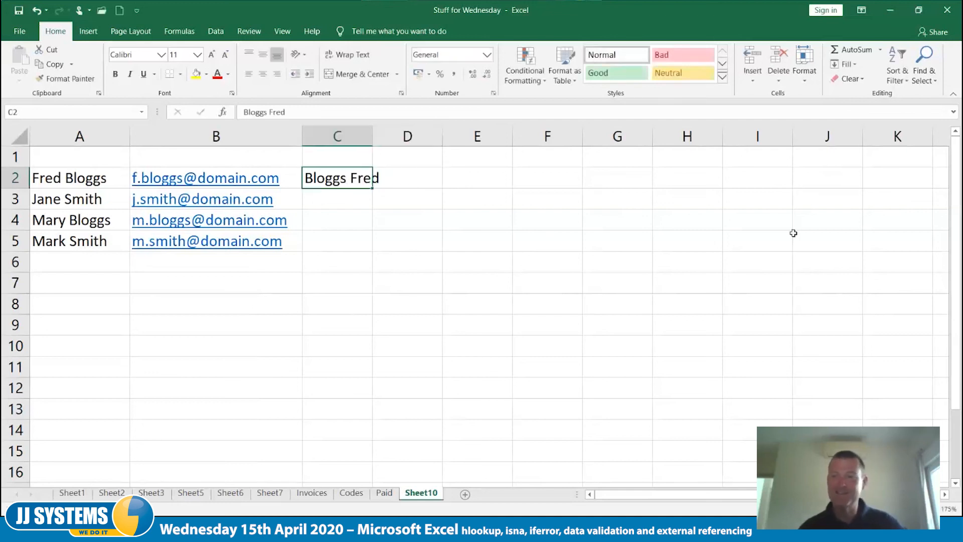
{"action": "left_click", "coordinate": [847, 64]}
{"action": "left_click", "coordinate": [888, 183]}
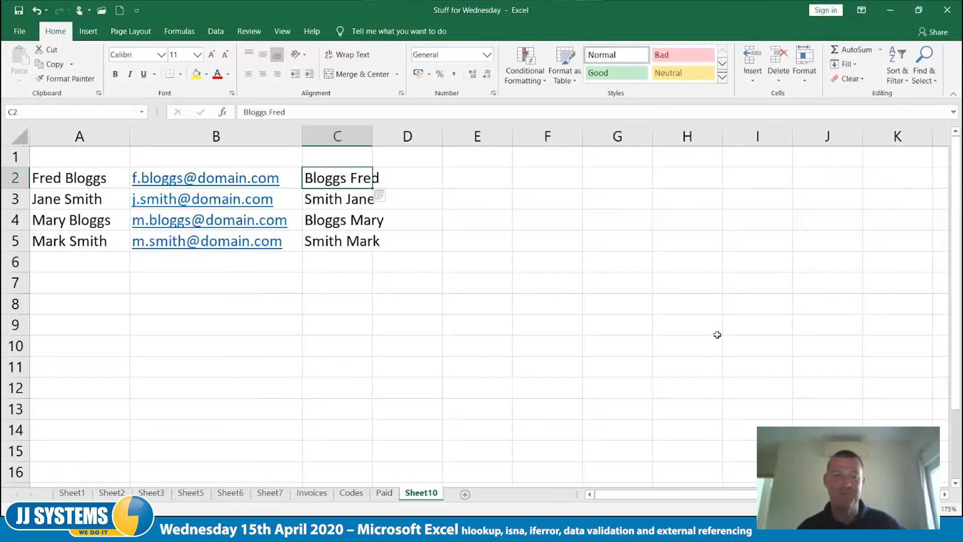
{"action": "left_click", "coordinate": [716, 333]}
{"action": "left_click_drag", "start_coordinate": [373, 136], "coordinate": [399, 136]}
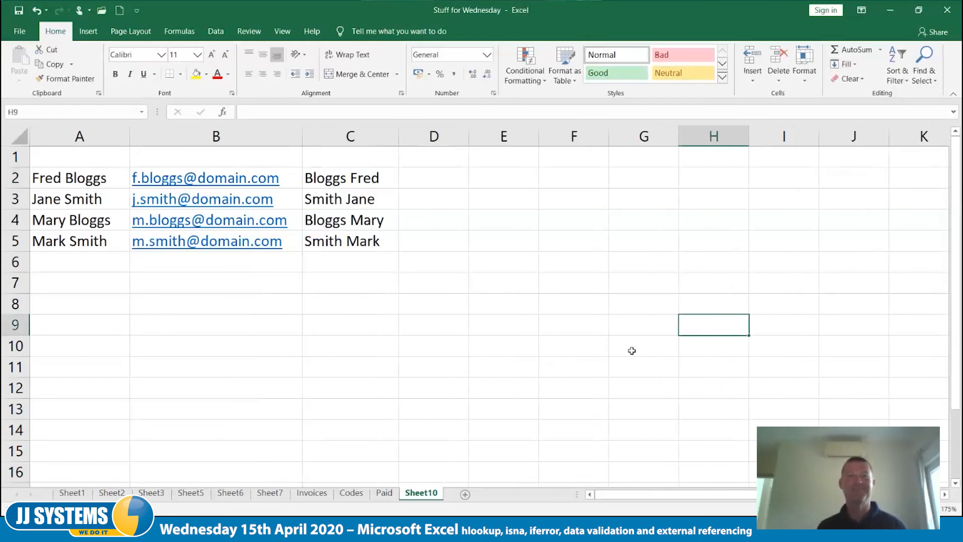